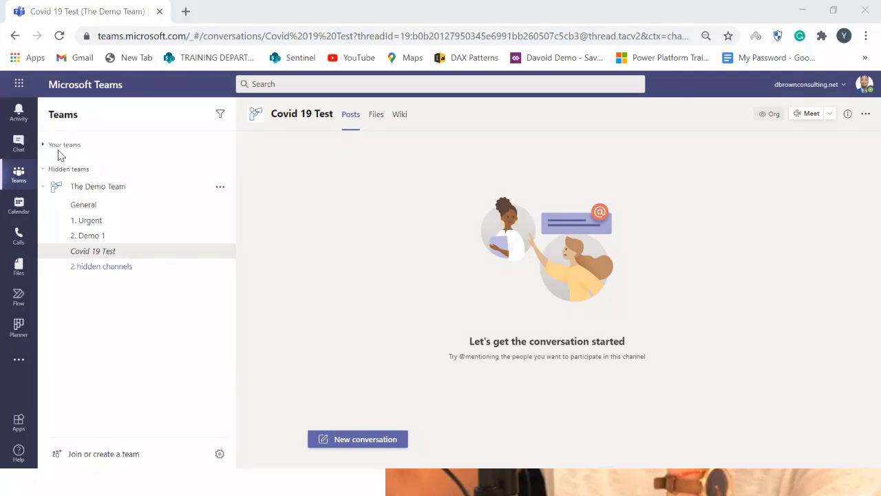
# Open the Power Apps app in Teams by searching the app list for power
pyautogui.click(183, 87)
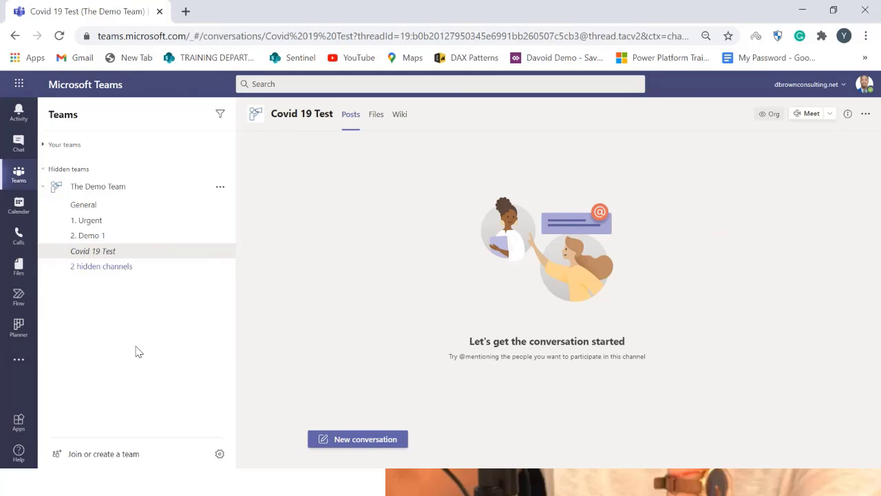
pyautogui.click(21, 358)
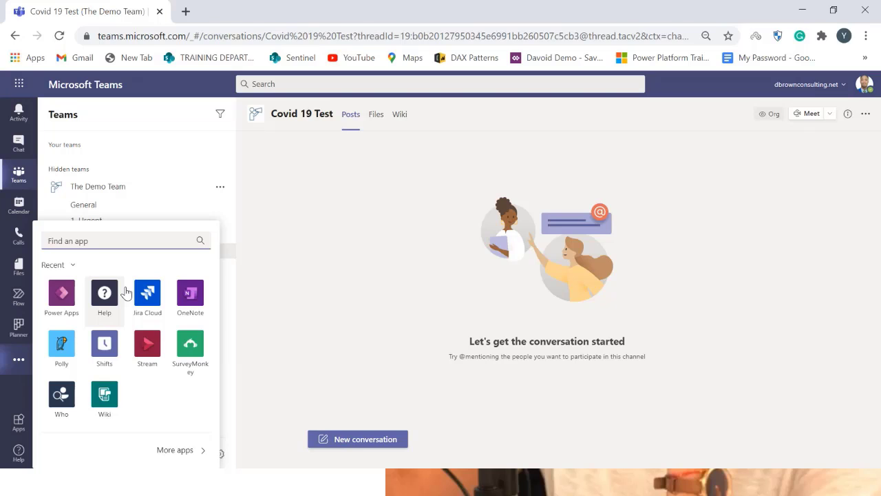
pyautogui.write('power')
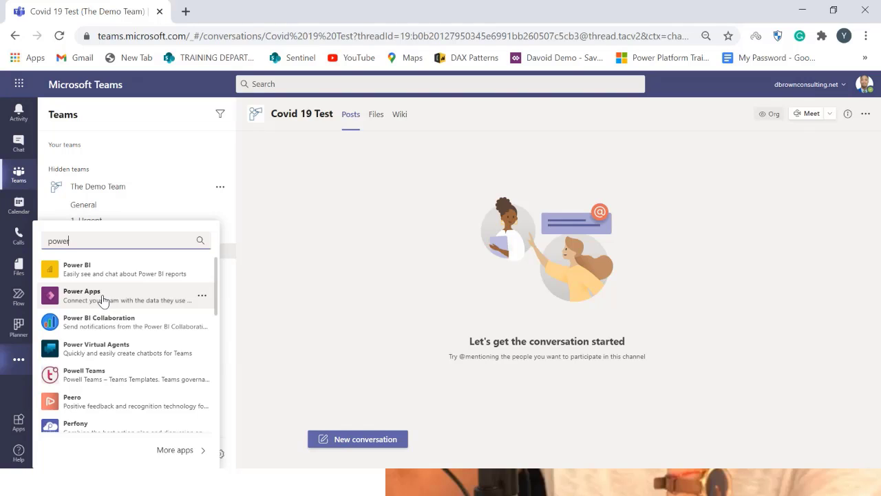
pyautogui.click(102, 297)
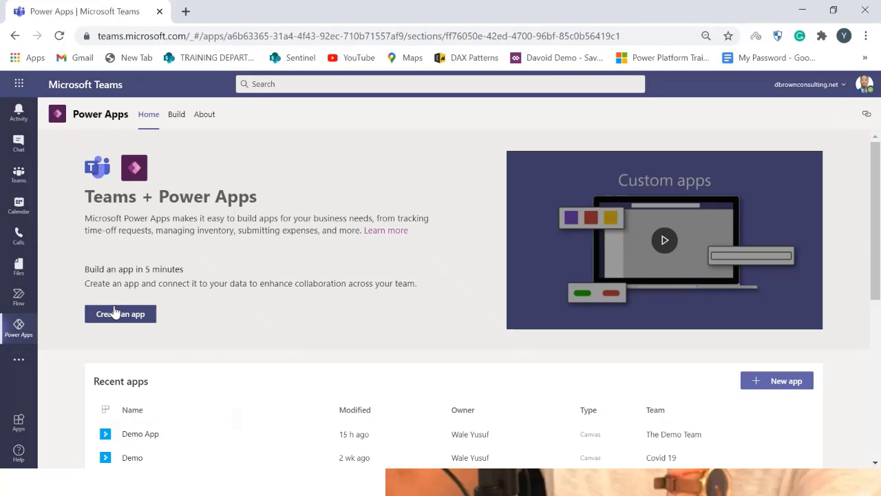
# Create a new app and add it to The Demo Team
pyautogui.scroll(-3, 210, 458)
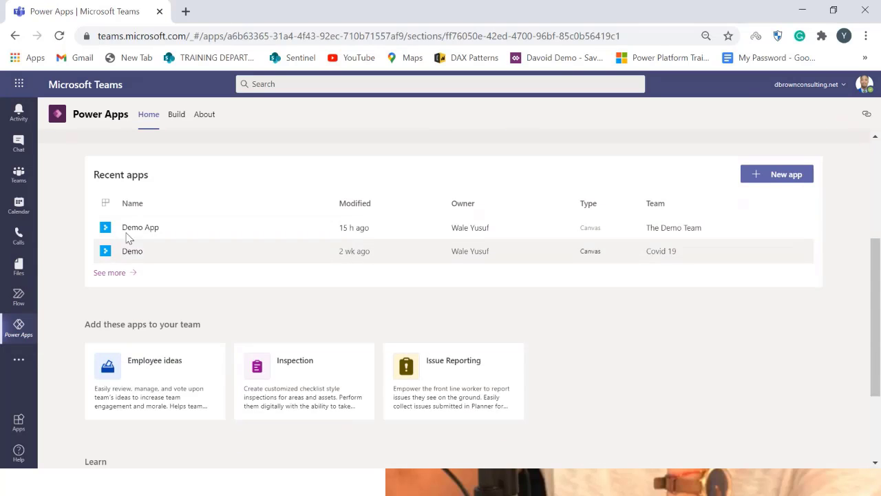
pyautogui.scroll(3, 168, 282)
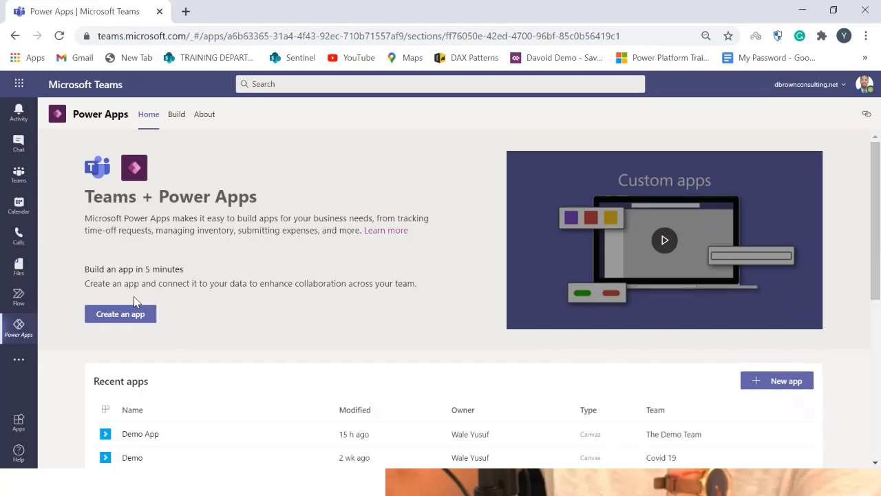
pyautogui.click(129, 317)
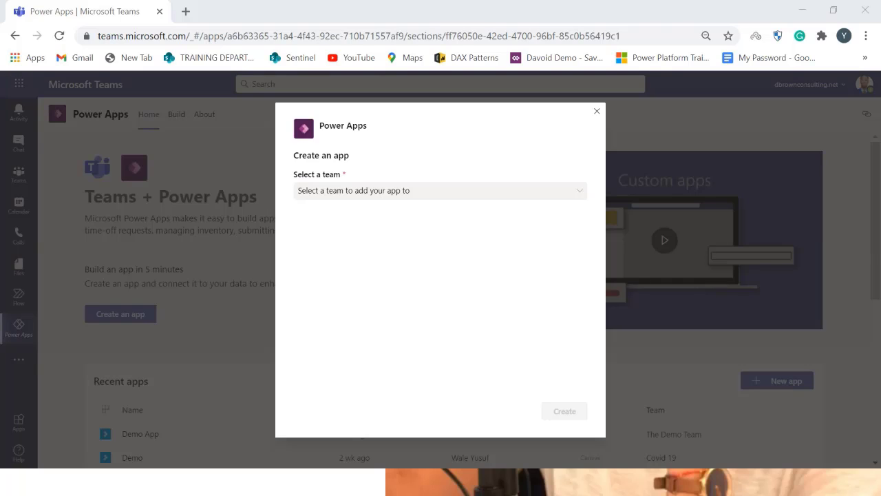
pyautogui.click(404, 199)
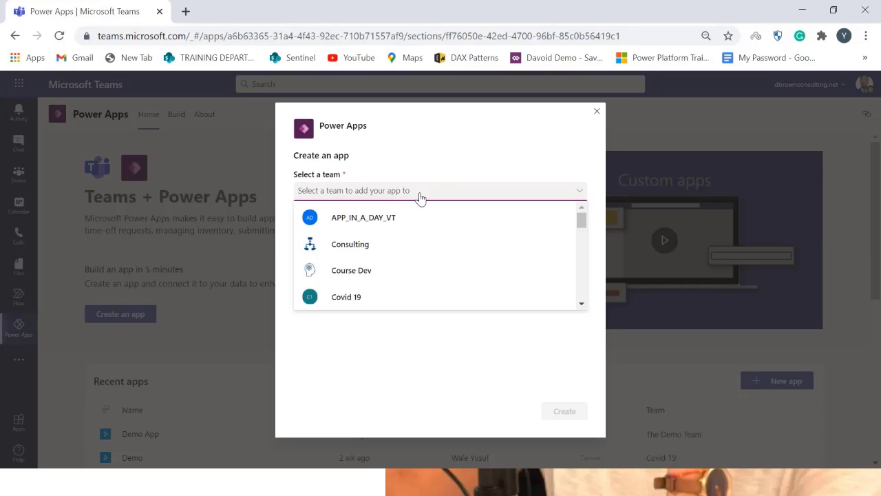
pyautogui.scroll(-3, 440, 278)
pyautogui.scroll(-3, 438, 278)
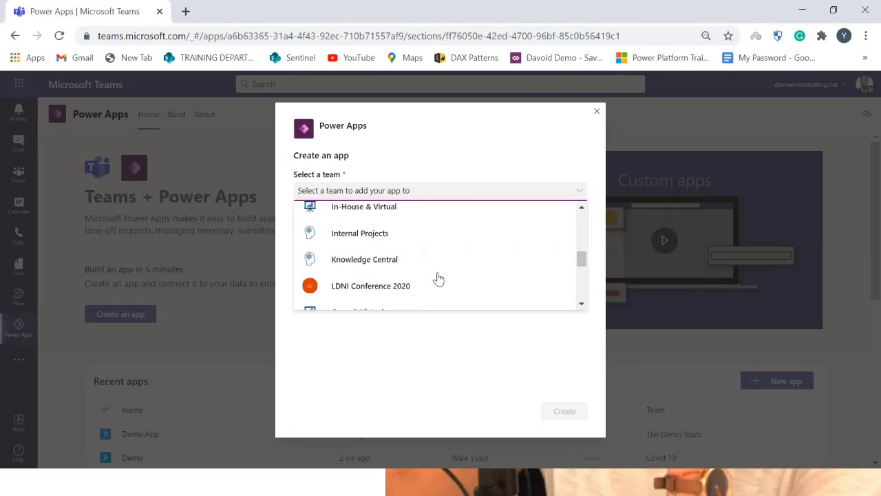
pyautogui.scroll(-5, 425, 271)
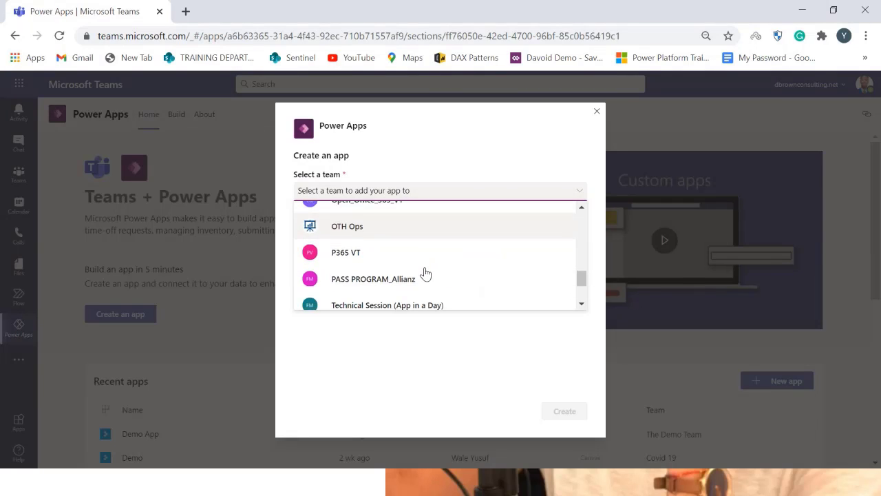
pyautogui.click(423, 272)
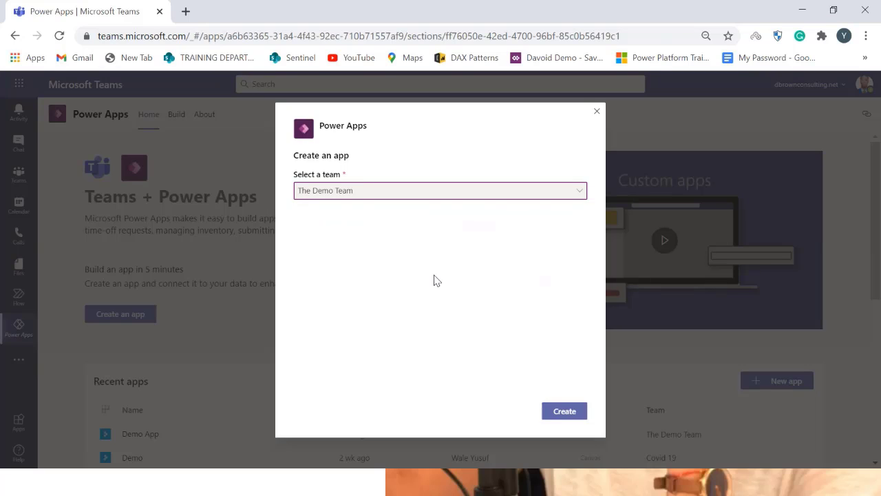
pyautogui.click(576, 413)
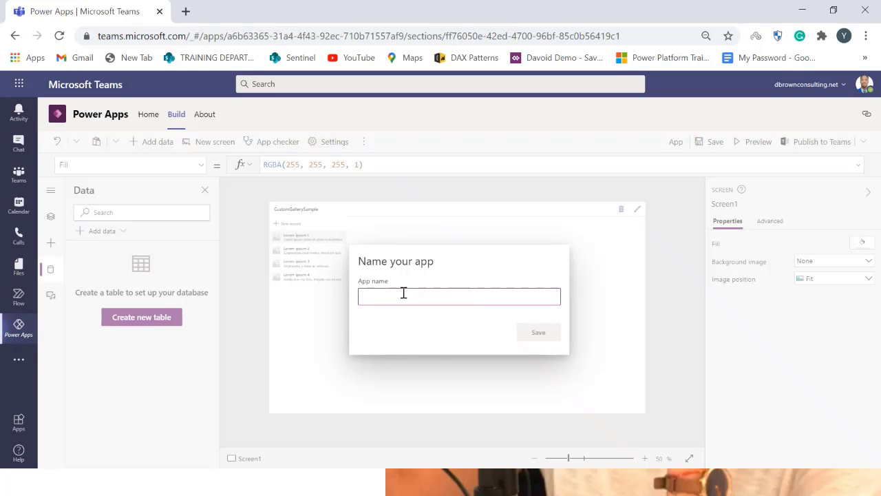
# Name the app Clock-In App and save it
pyautogui.write('Cloc')
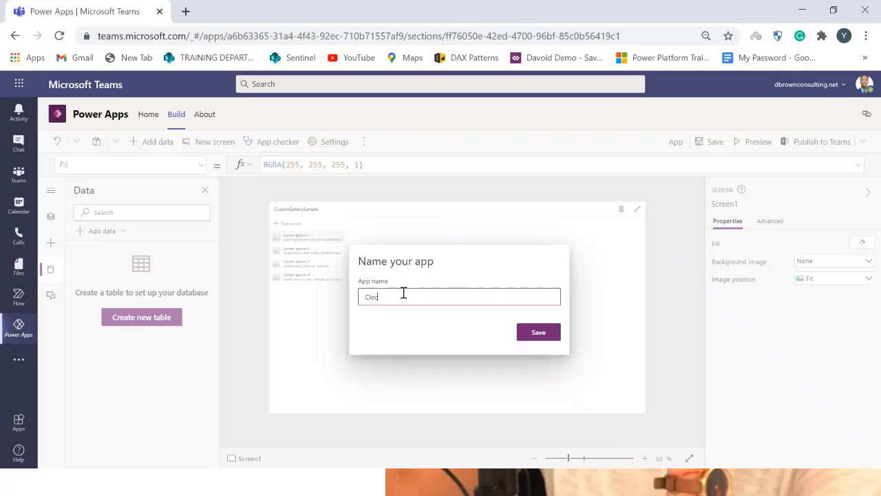
pyautogui.write('k-In App')
pyautogui.click(540, 333)
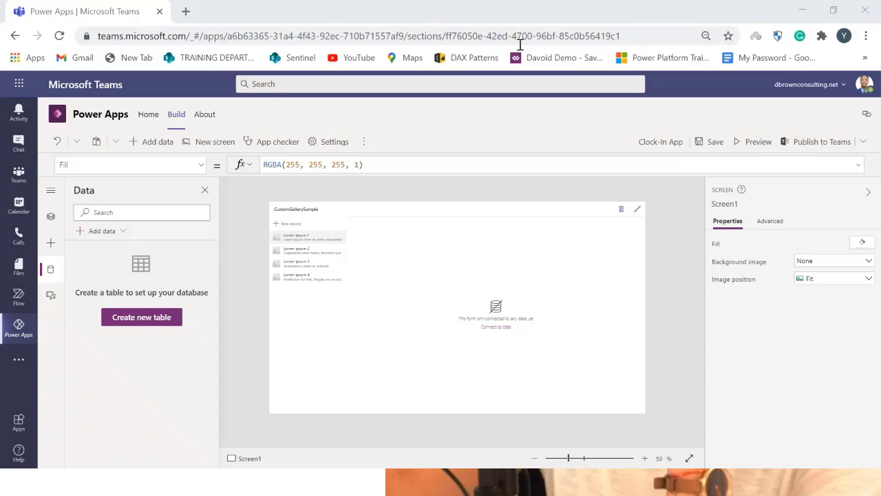
# Create a new table named Clock-In App, with plural name Clock-In Apps
pyautogui.click(161, 321)
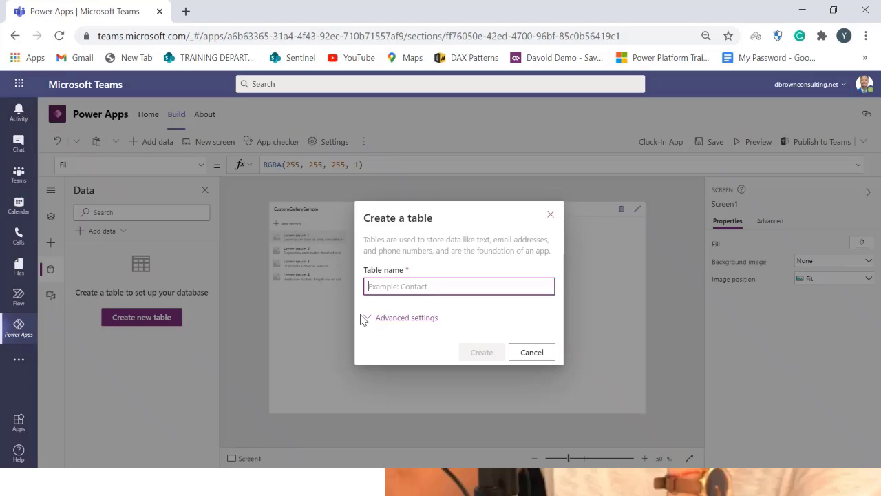
pyautogui.write('C')
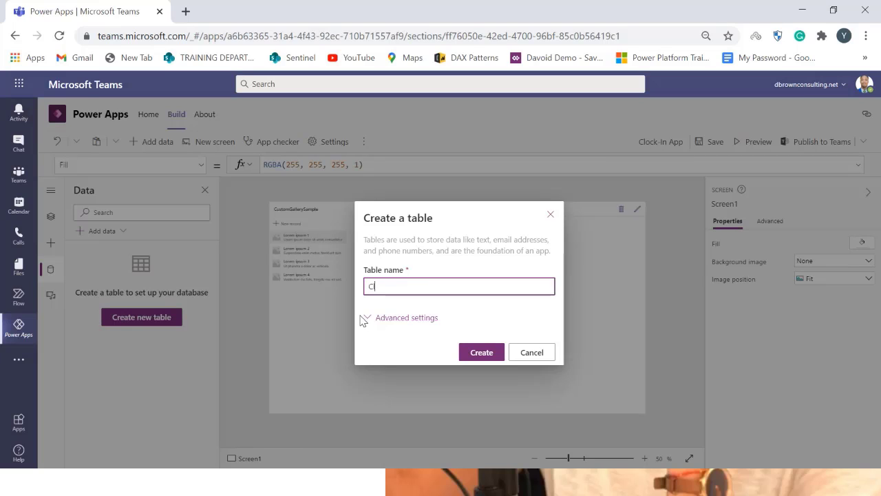
pyautogui.write('lockin Table')
pyautogui.press('BackSpace')
pyautogui.press('BackSpace')
pyautogui.press('BackSpace')
pyautogui.press('BackSpace')
pyautogui.press('BackSpace')
pyautogui.press('BackSpace')
pyautogui.press('BackSpace')
pyautogui.write('-In App')
pyautogui.click(406, 317)
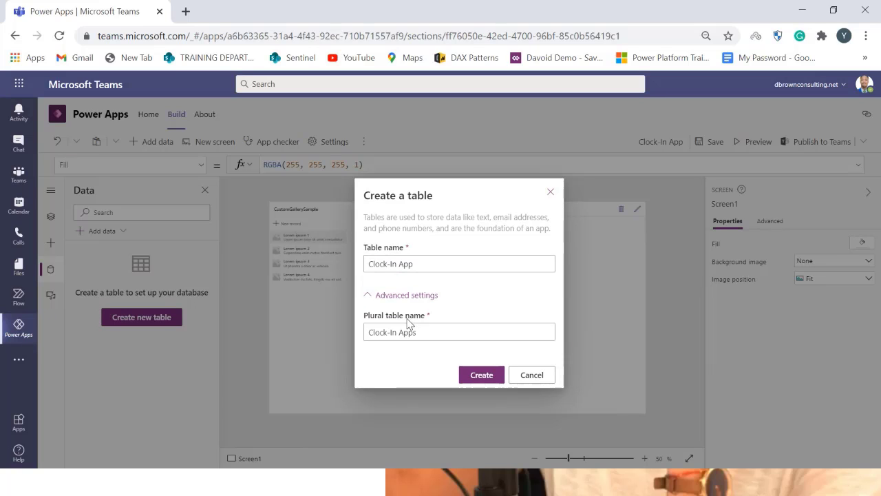
pyautogui.click(477, 379)
pyautogui.click(480, 376)
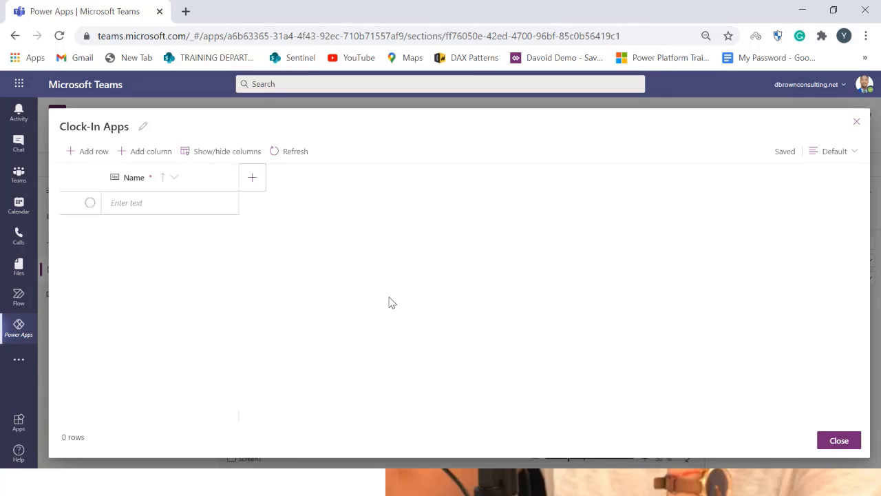
# Rename the table's Name column to Full Name
pyautogui.click(151, 178)
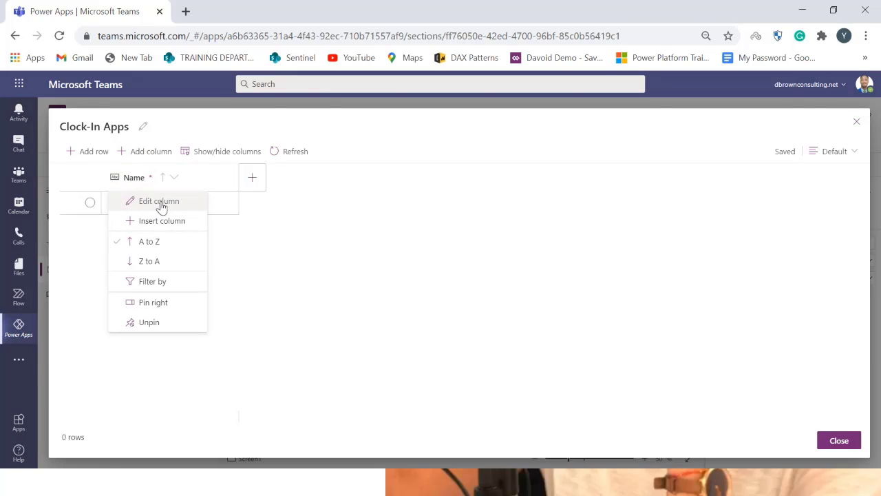
pyautogui.click(161, 203)
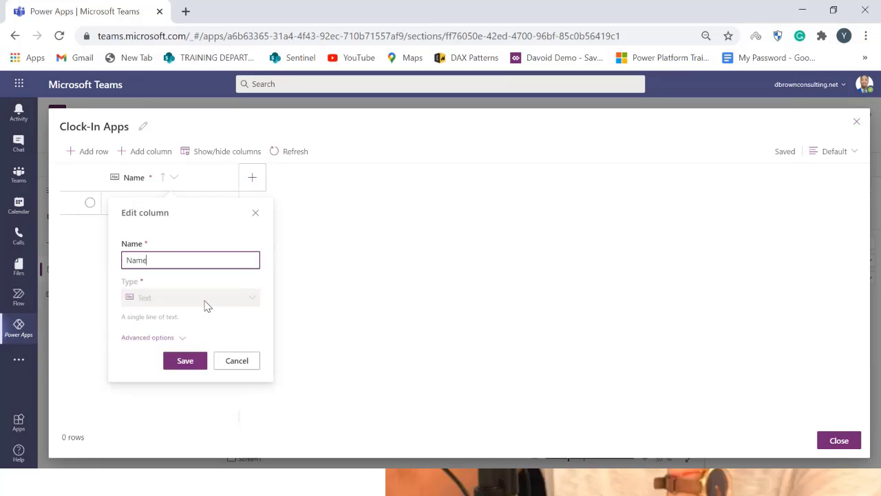
pyautogui.doubleClick(200, 265)
pyautogui.write('Full Name')
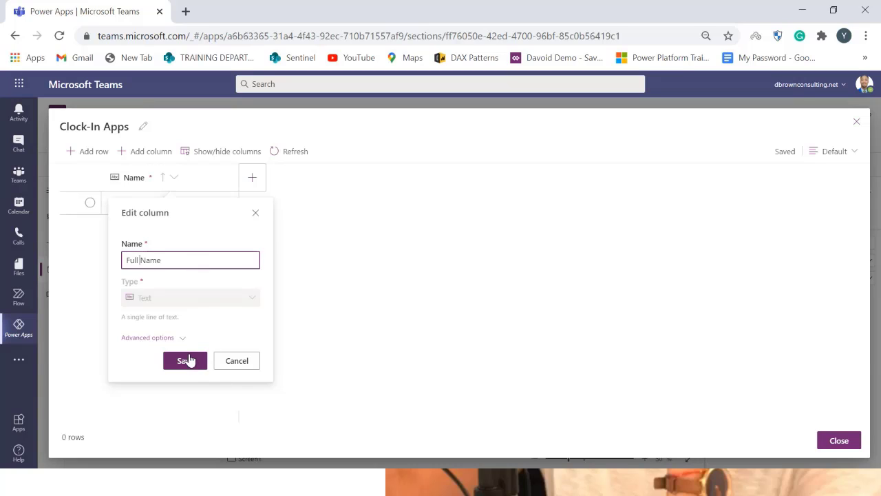
pyautogui.click(186, 362)
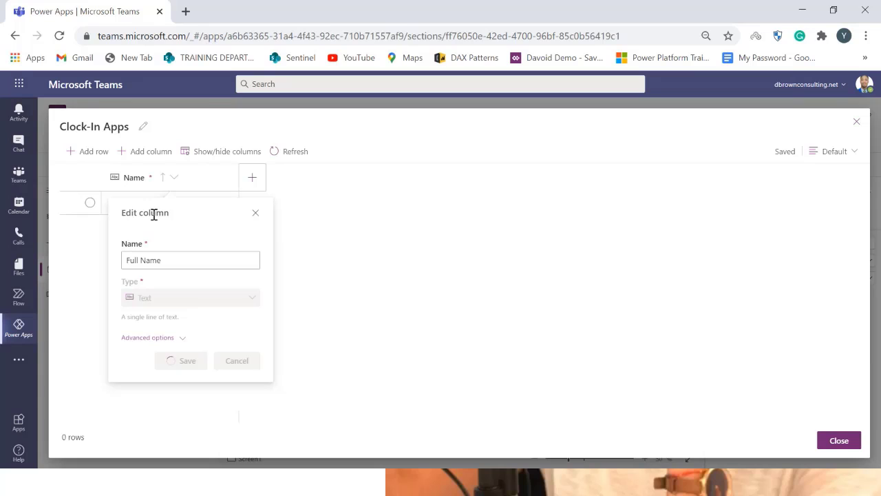
# Add a column named Email Address with the Email type
pyautogui.click(253, 178)
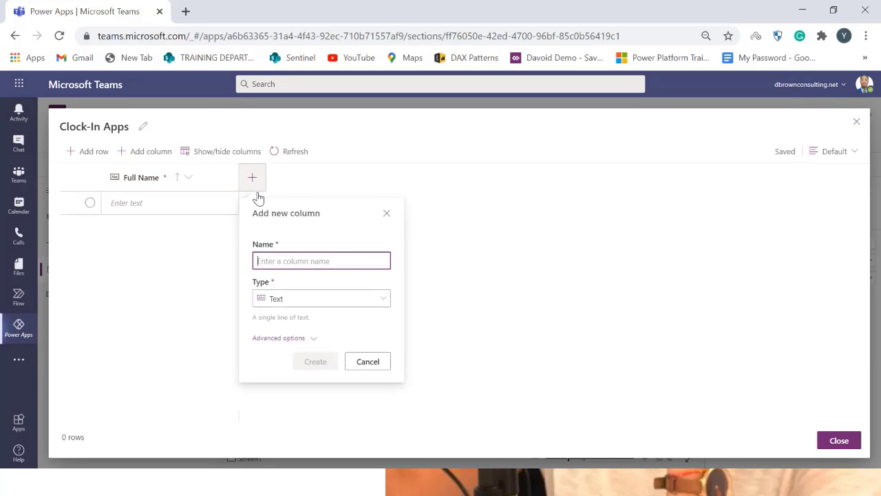
pyautogui.write('EMail')
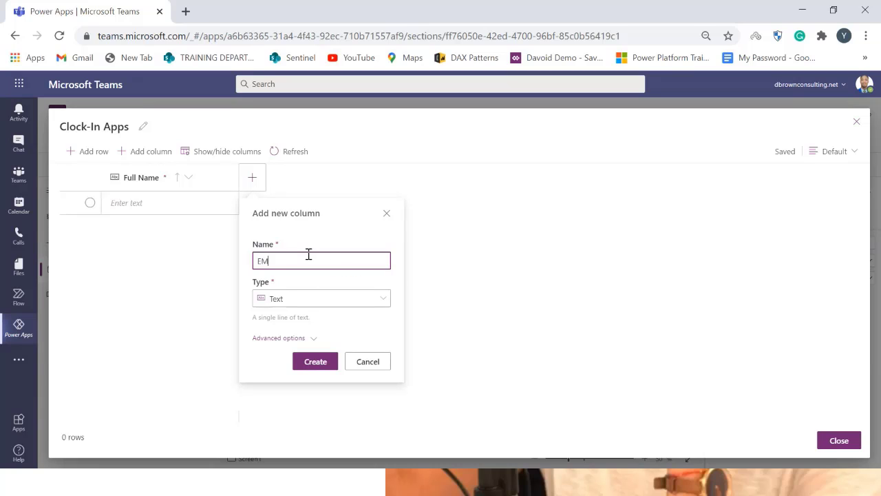
pyautogui.press('BackSpace')
pyautogui.press('BackSpace')
pyautogui.press('BackSpace')
pyautogui.press('BackSpace')
pyautogui.write('mail Address')
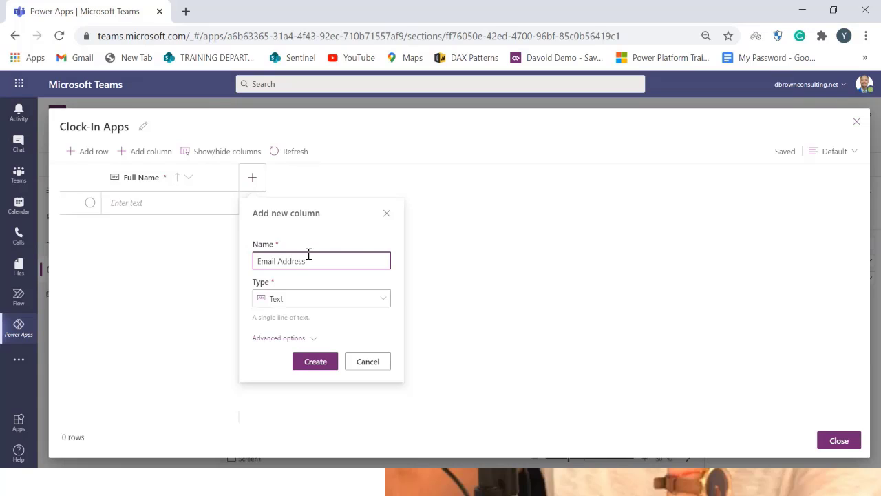
pyautogui.click(340, 303)
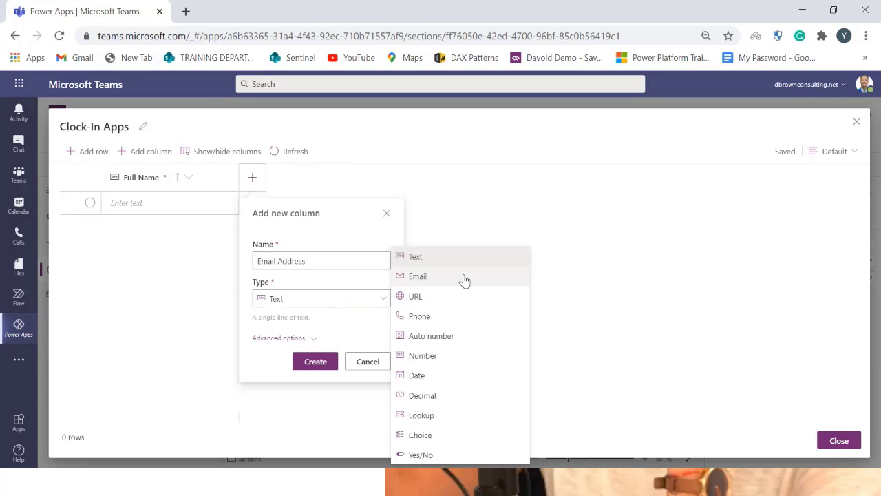
pyautogui.click(463, 276)
pyautogui.click(314, 365)
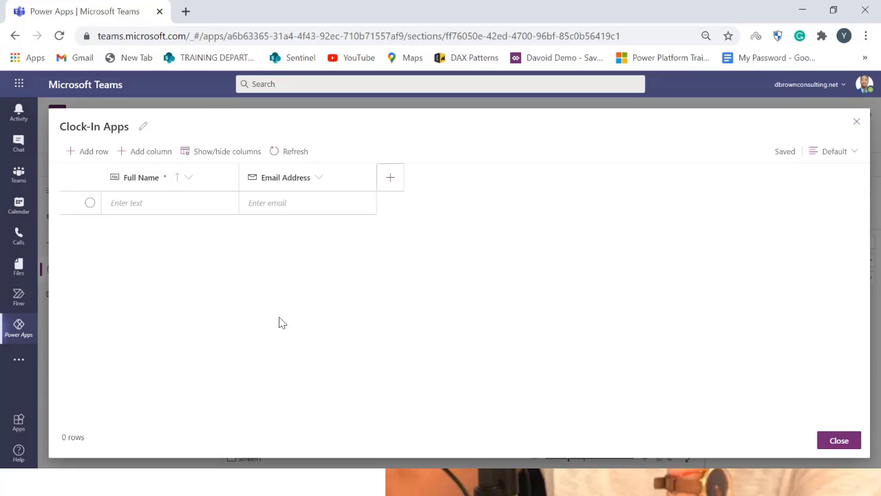
# Add a column named Phone Number with the Phone type
pyautogui.click(387, 182)
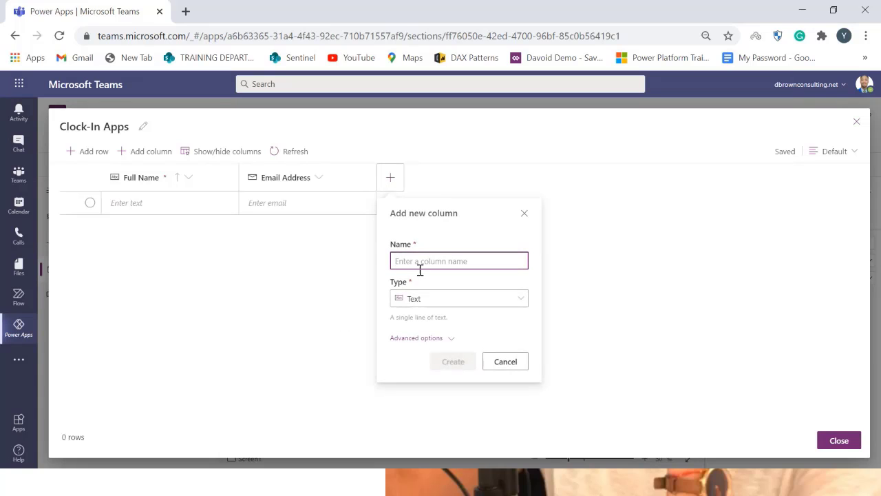
pyautogui.write('Phon')
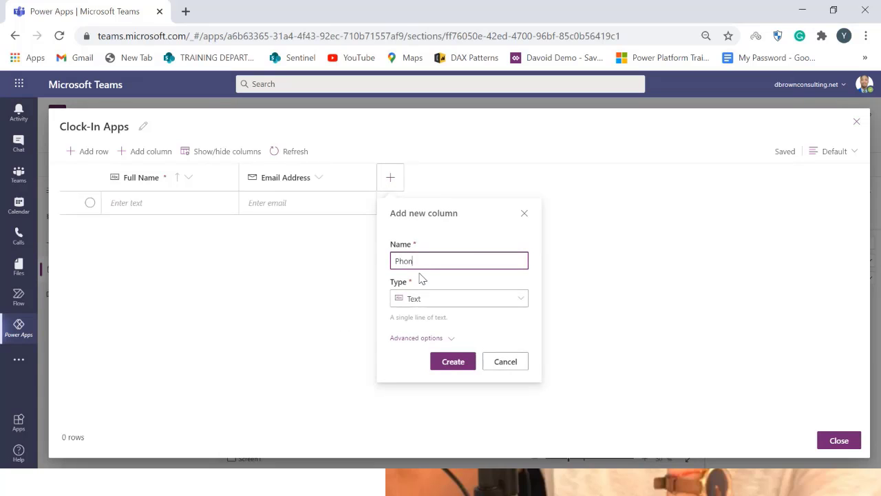
pyautogui.write('e Number')
pyautogui.click(469, 298)
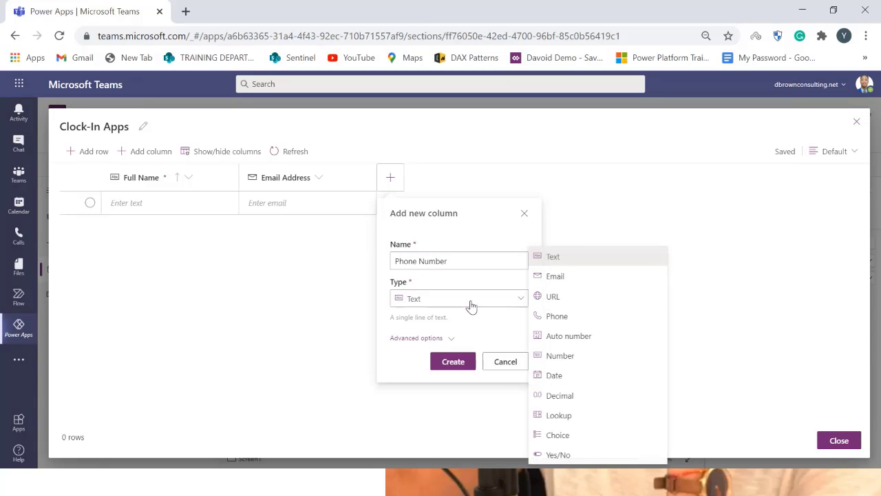
pyautogui.click(572, 318)
pyautogui.click(454, 362)
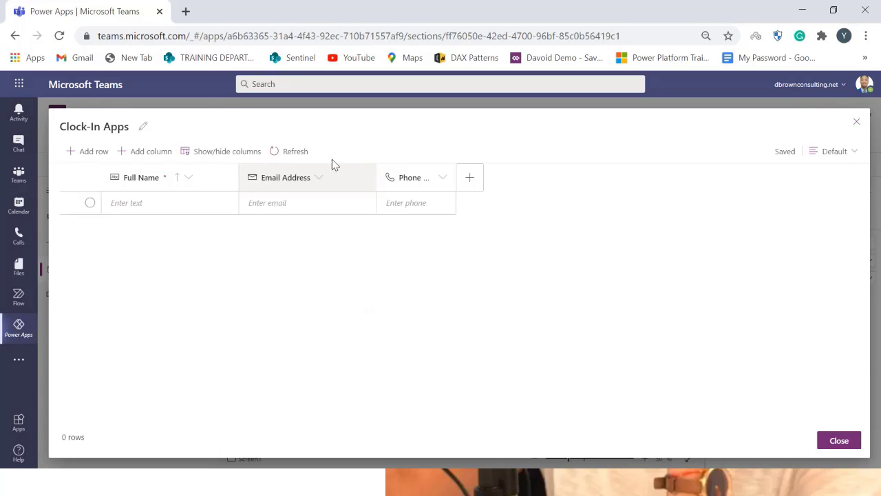
# Add a column named Date and Time In with the Date type
pyautogui.click(470, 179)
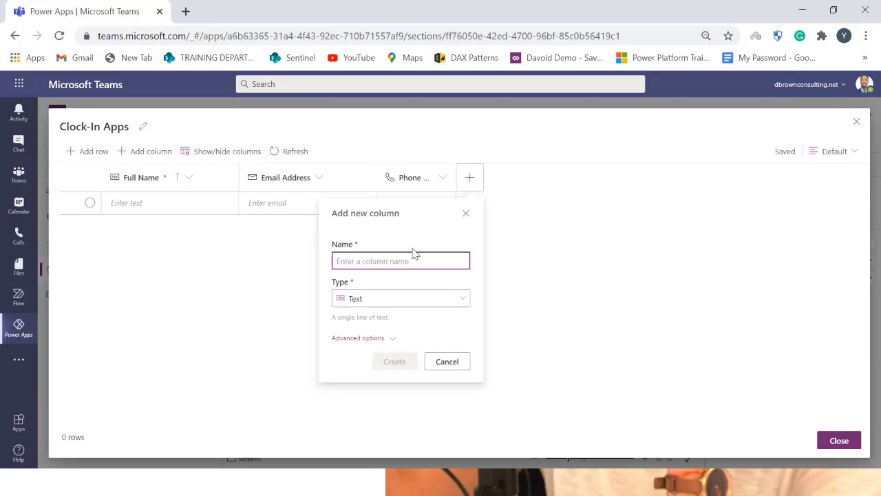
pyautogui.write('D')
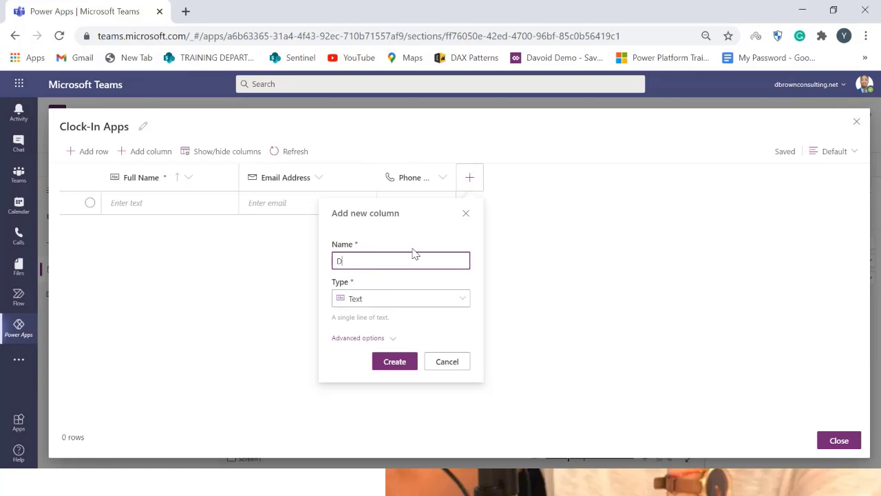
pyautogui.press('BackSpace')
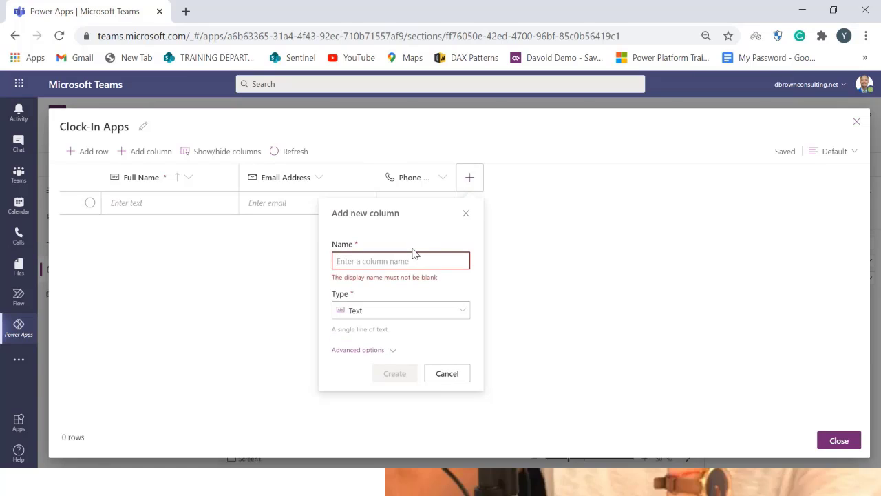
pyautogui.write('Date ')
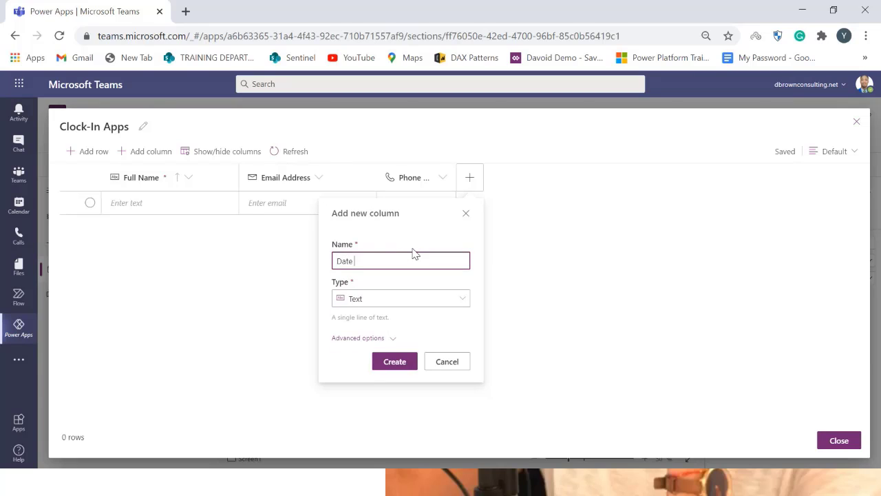
pyautogui.write('and Time In')
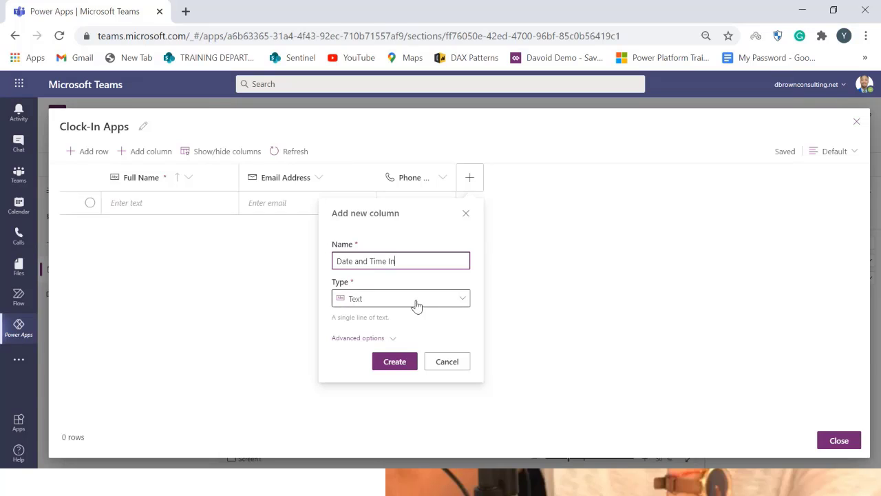
pyautogui.click(416, 298)
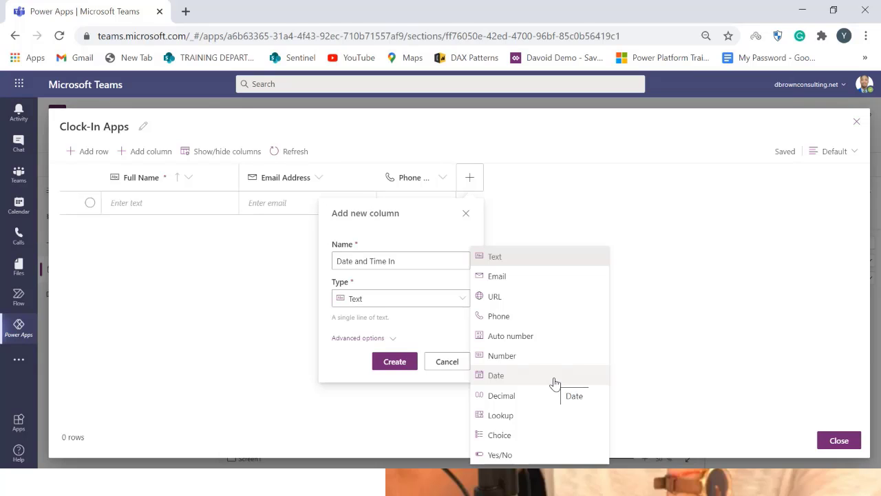
pyautogui.click(554, 383)
pyautogui.click(391, 339)
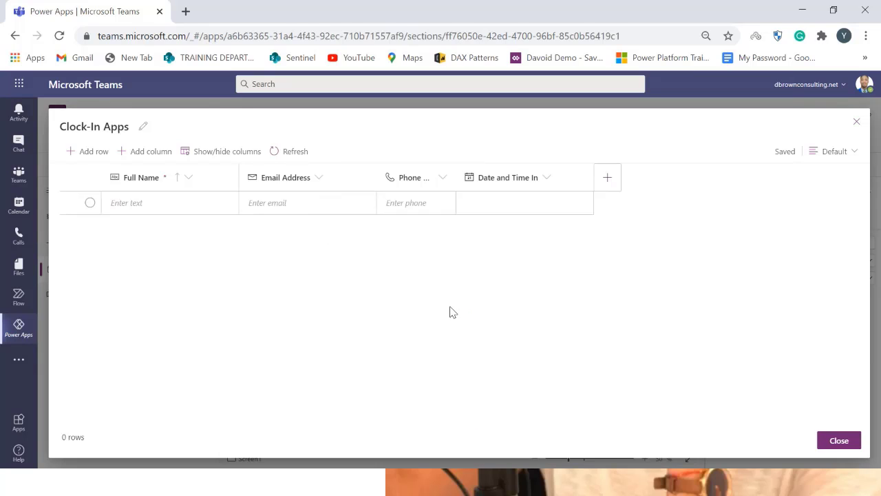
# Add a column named Date and Time Out with the Date type
pyautogui.click(610, 174)
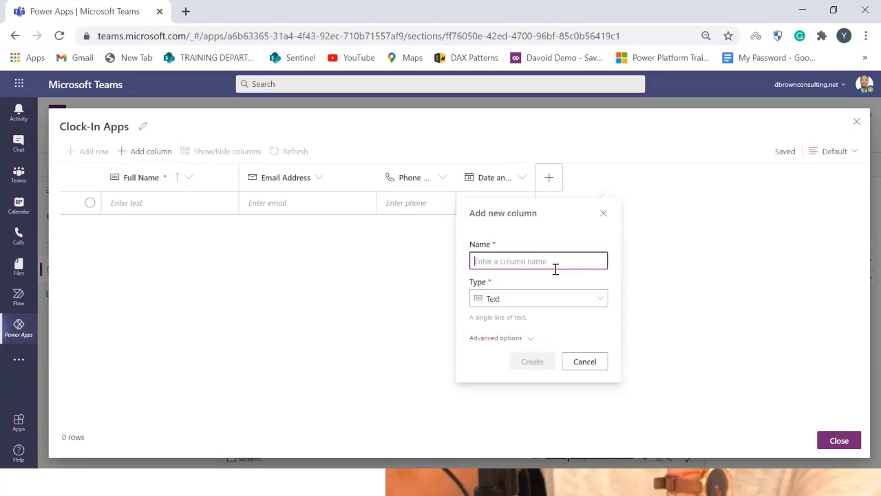
pyautogui.write('Date and')
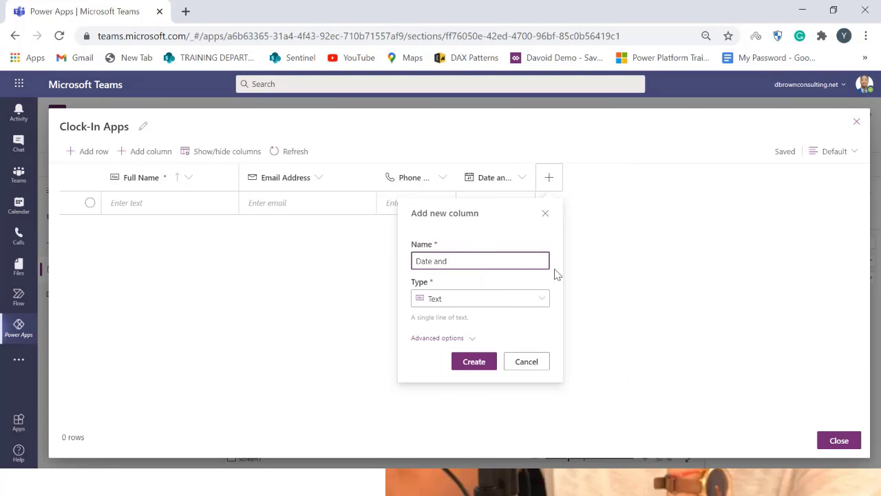
pyautogui.write(' Time Out')
pyautogui.click(512, 301)
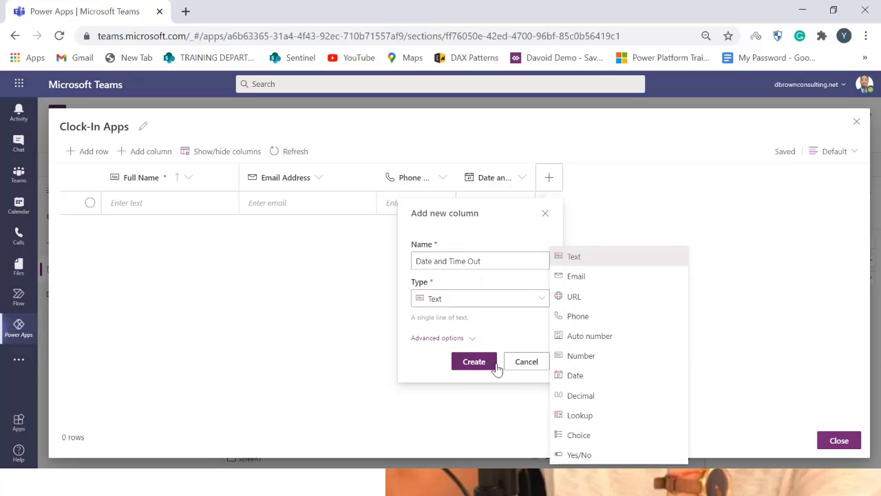
pyautogui.click(593, 379)
pyautogui.click(476, 341)
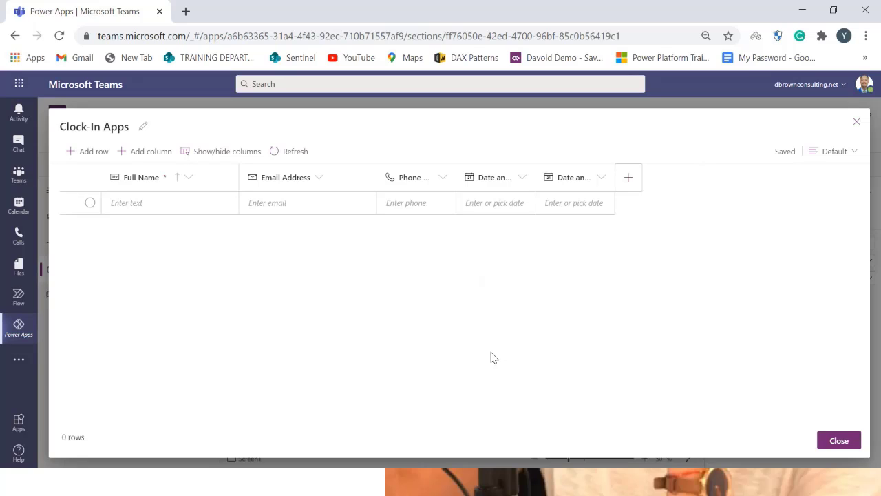
# Add a column named Clock_in ID with the Auto number type
pyautogui.click(626, 179)
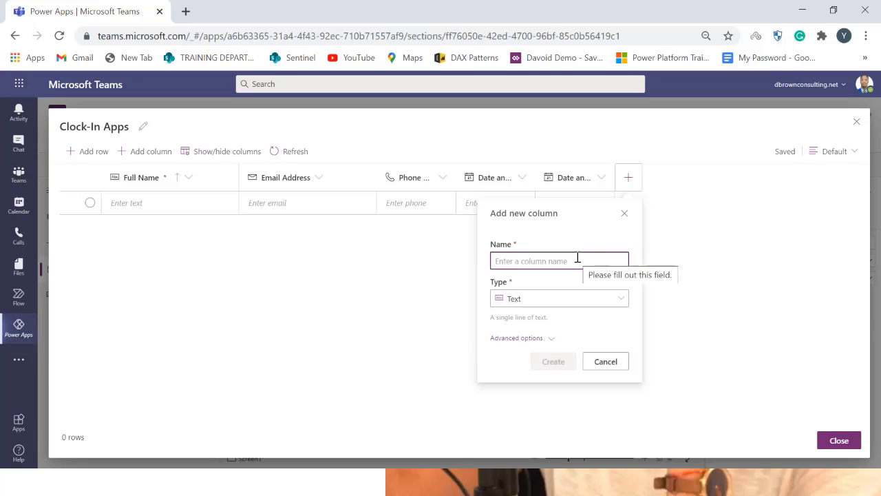
pyautogui.write('CLock')
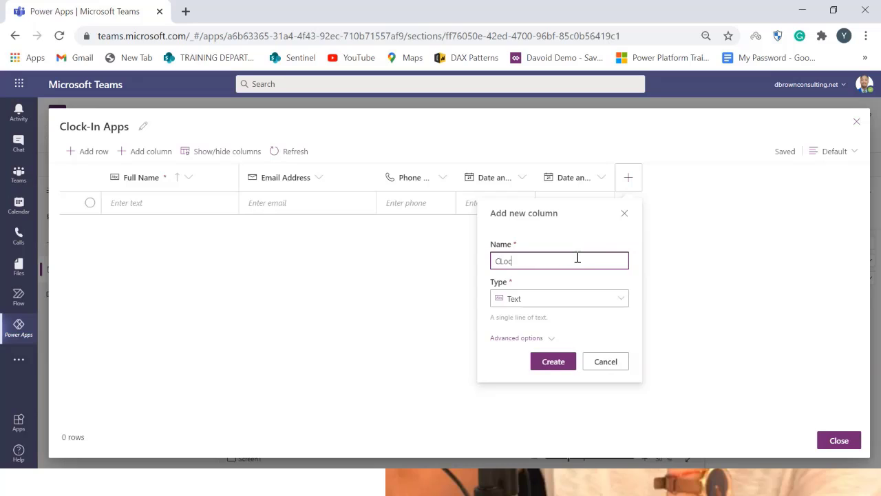
pyautogui.press('BackSpace')
pyautogui.press('BackSpace')
pyautogui.press('BackSpace')
pyautogui.press('BackSpace')
pyautogui.write('lock_in ID')
pyautogui.click(561, 301)
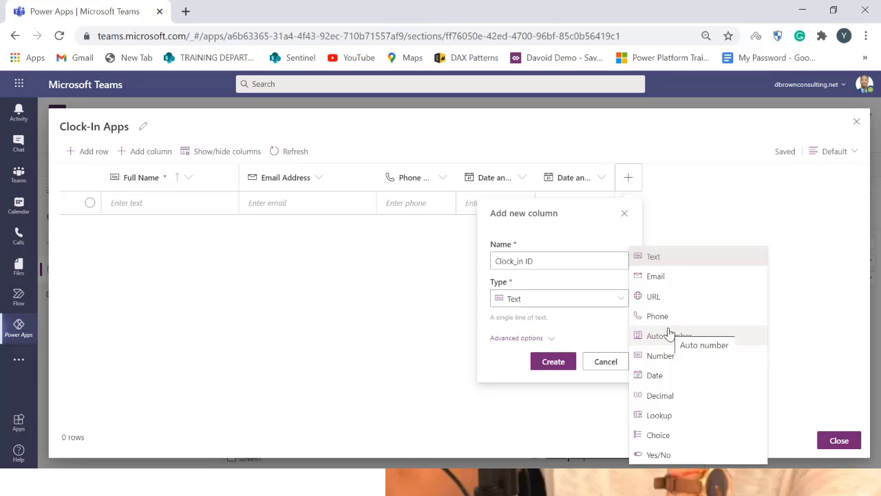
pyautogui.click(669, 335)
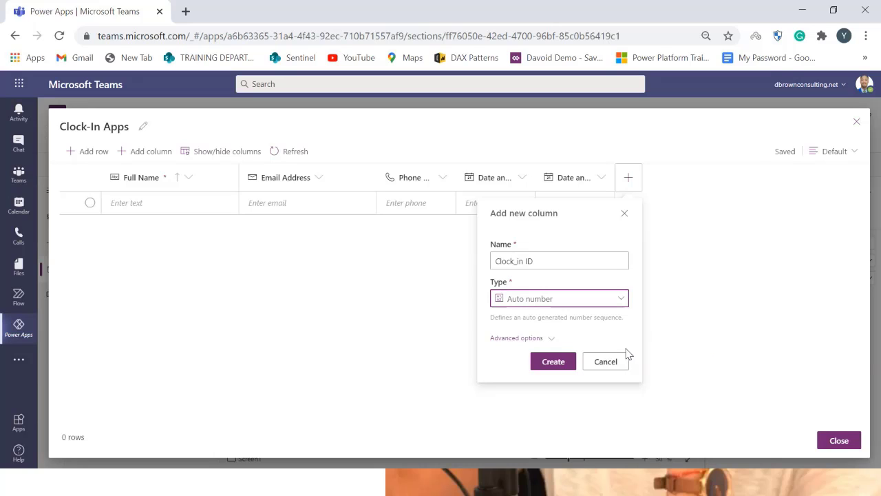
pyautogui.click(553, 362)
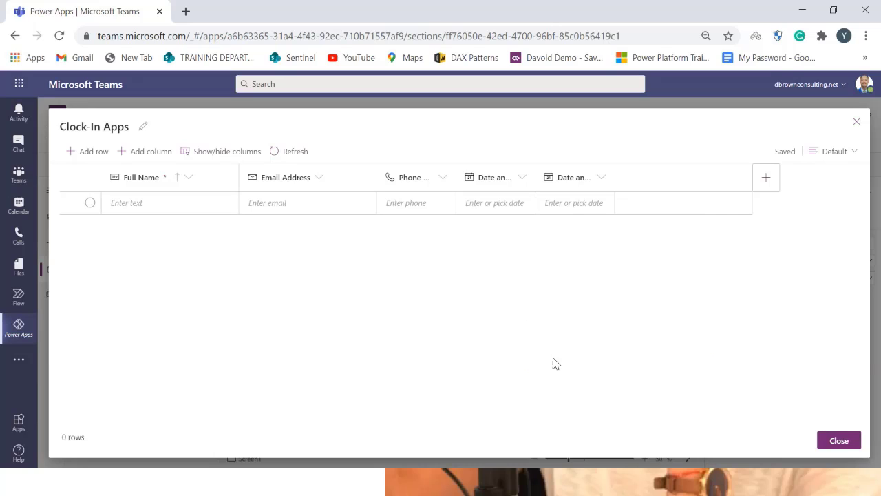
# Start a new column named Clock In Type and set its type to Choice
pyautogui.click(765, 181)
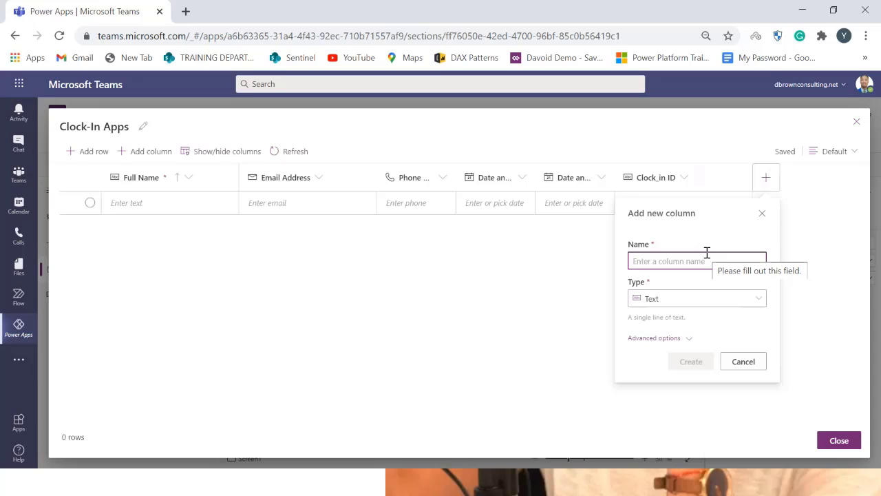
pyautogui.write('C')
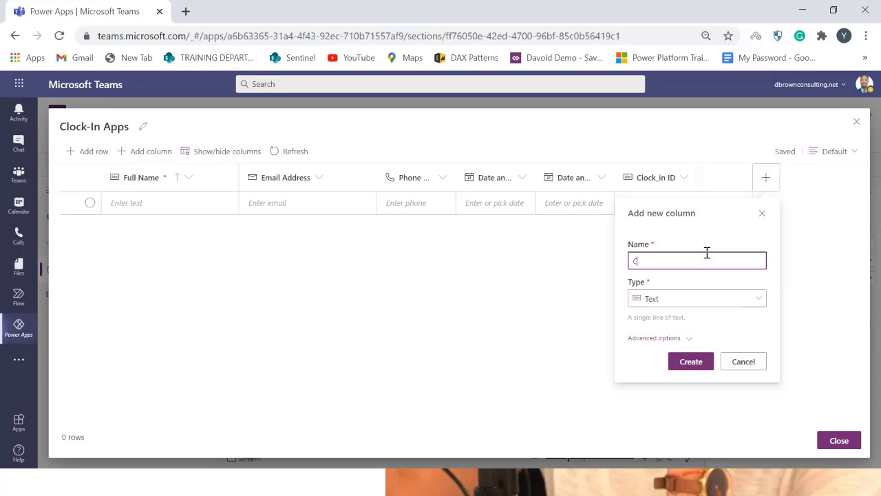
pyautogui.write('lock In Type')
pyautogui.click(697, 301)
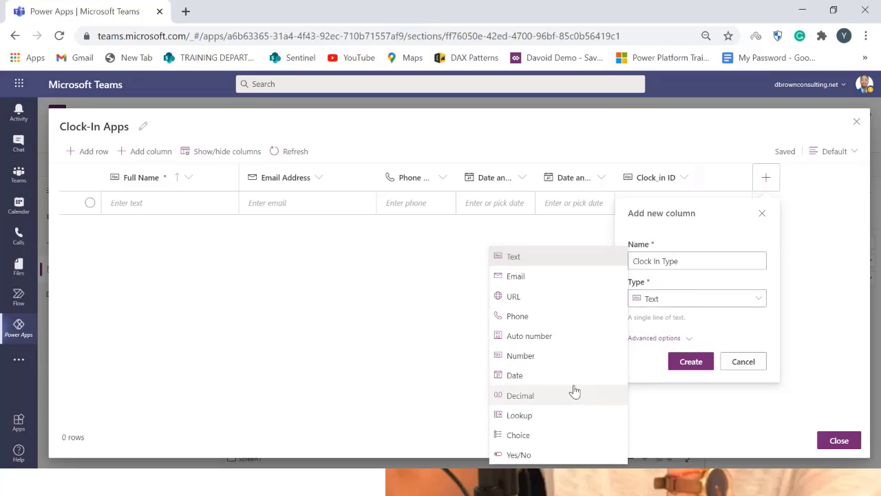
pyautogui.click(535, 436)
pyautogui.moveTo(708, 352); pyautogui.dragTo(618, 337)
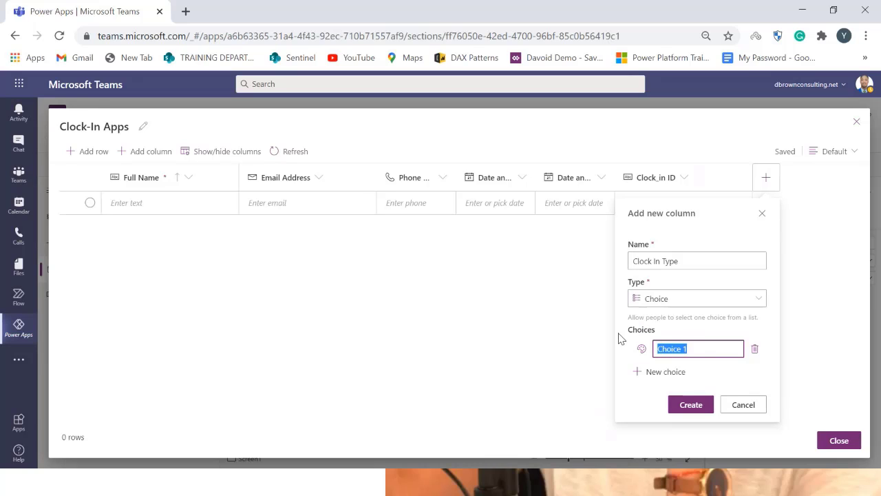
# Enter the choices Staff and Visitor for the Clock In Type column and create it
pyautogui.write('Staff')
pyautogui.click(672, 371)
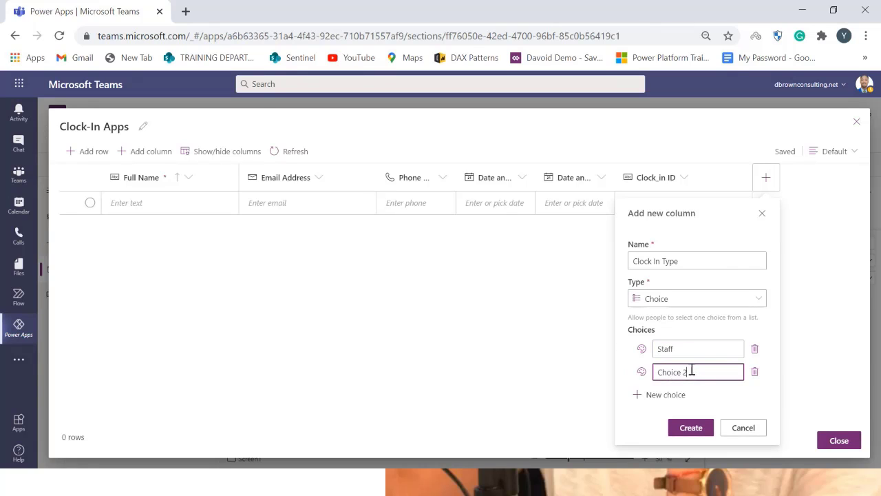
pyautogui.moveTo(692, 371); pyautogui.dragTo(624, 386)
pyautogui.write('Vist')
pyautogui.click(614, 379)
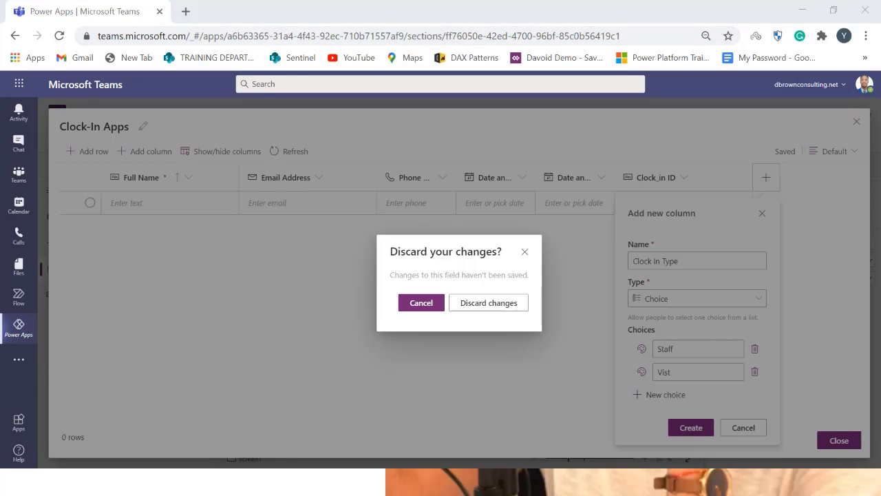
pyautogui.click(418, 303)
pyautogui.click(685, 371)
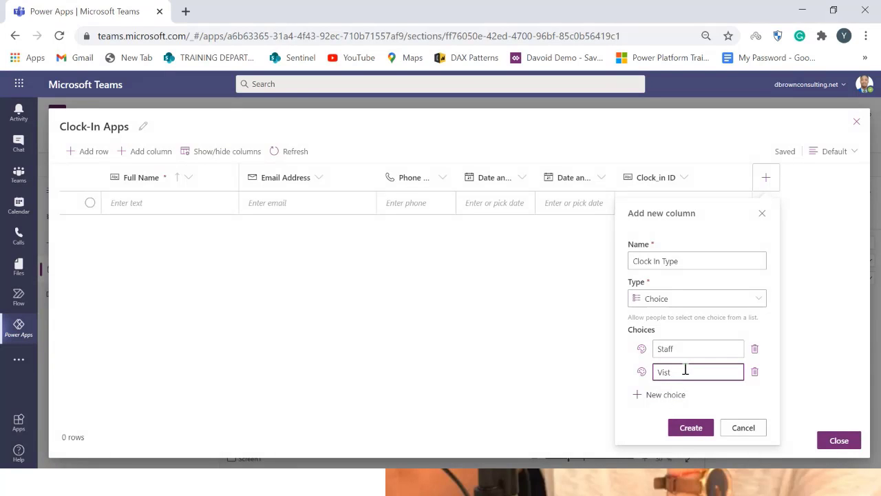
pyautogui.write('or')
pyautogui.doubleClick(685, 371)
pyautogui.write('Visitor')
pyautogui.click(696, 430)
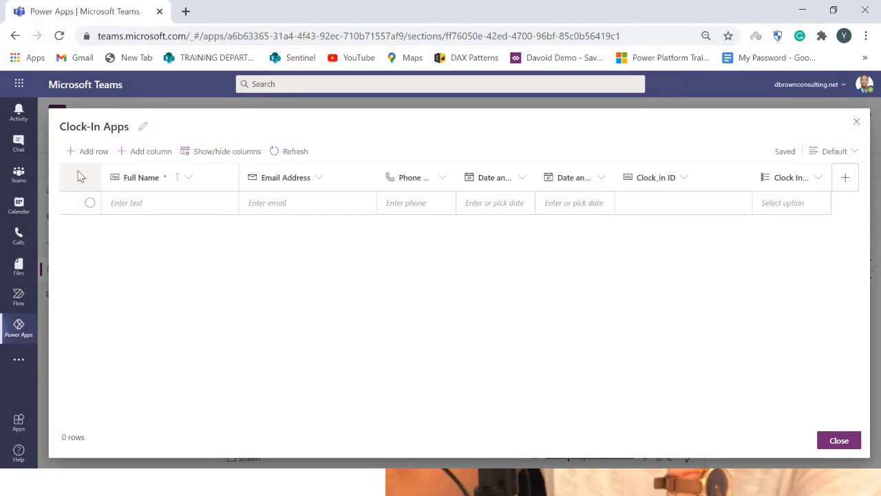
# Close the table editor
pyautogui.click(192, 210)
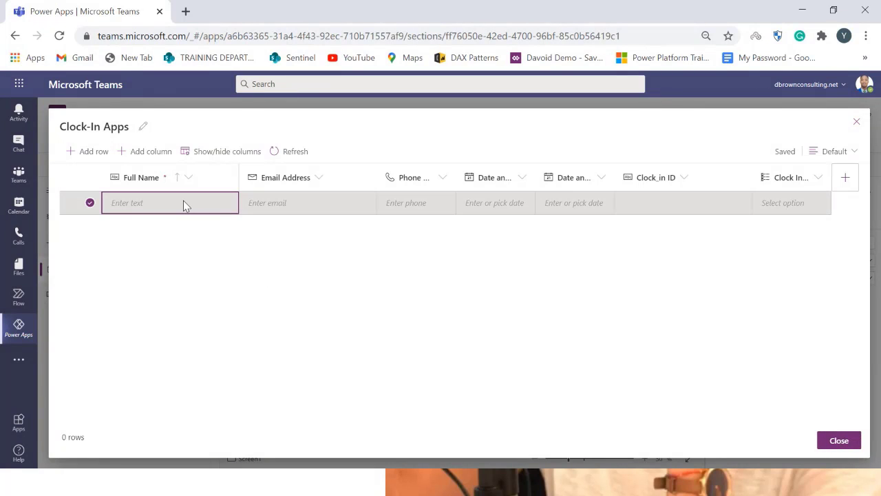
pyautogui.click(183, 204)
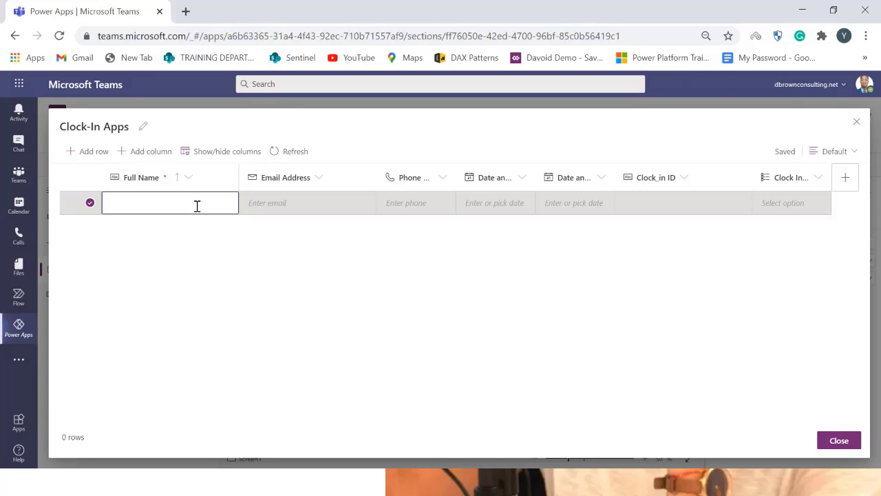
pyautogui.click(197, 206)
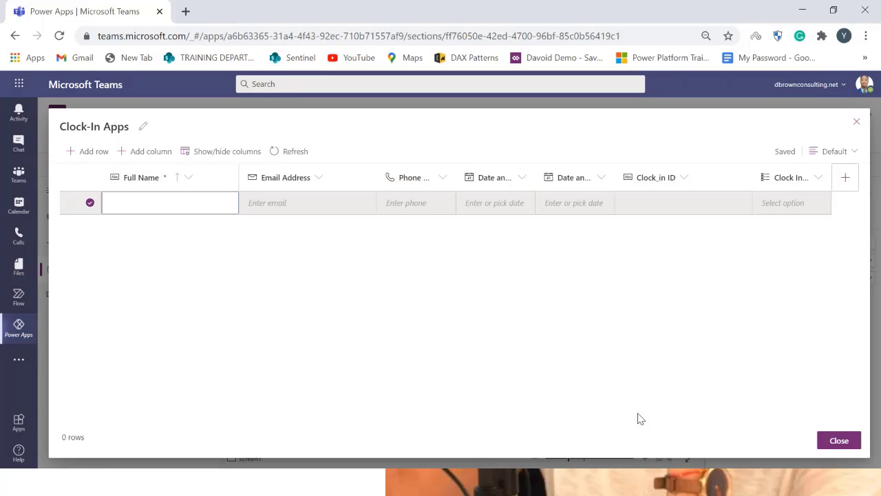
pyautogui.click(839, 441)
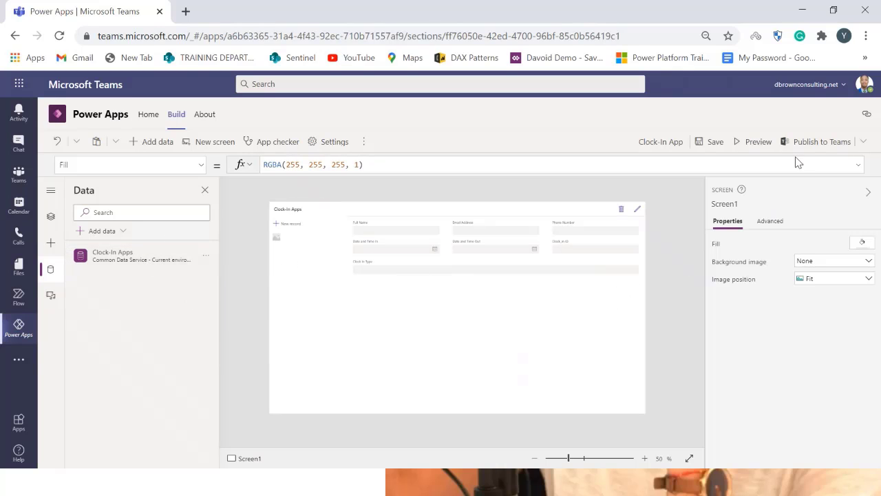
# Preview the app and switch the preview to canvas size
pyautogui.click(760, 144)
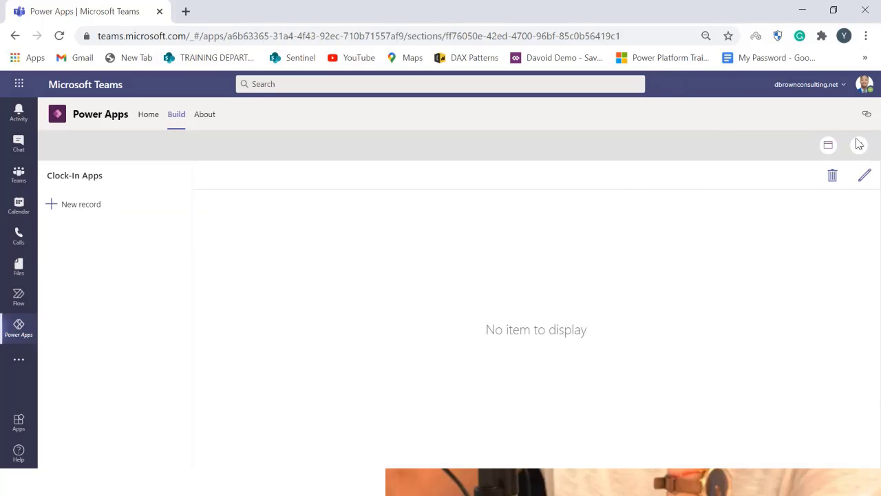
pyautogui.click(828, 145)
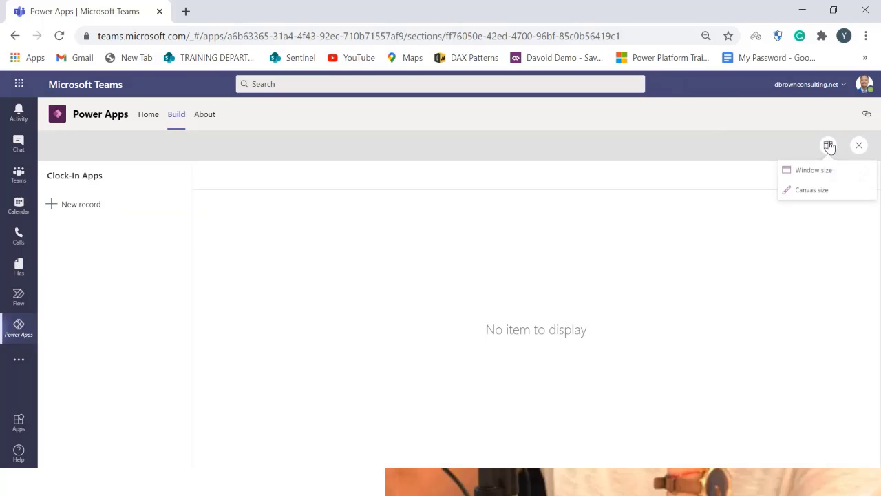
pyautogui.click(827, 192)
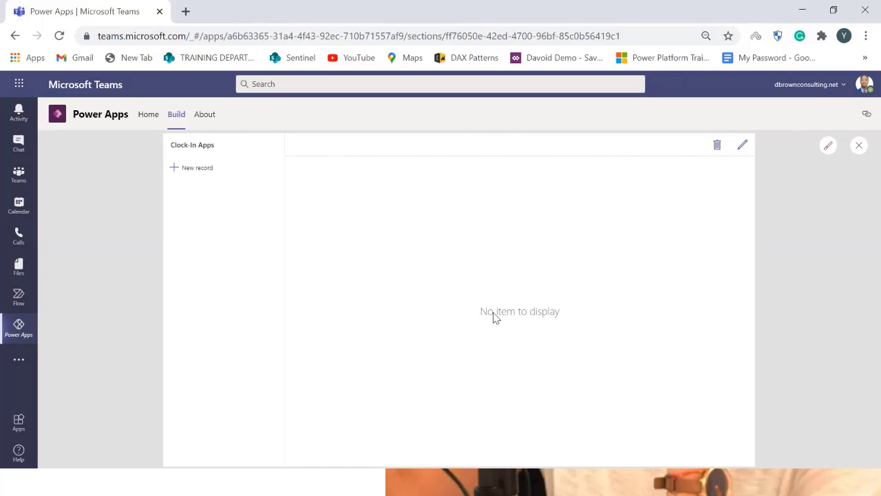
# Start a new record in the preview and examine its form fields
pyautogui.click(205, 171)
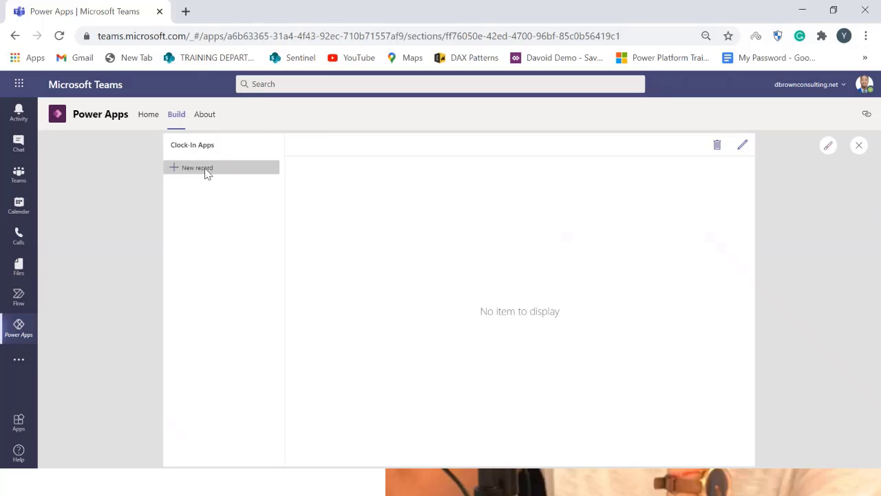
pyautogui.click(337, 178)
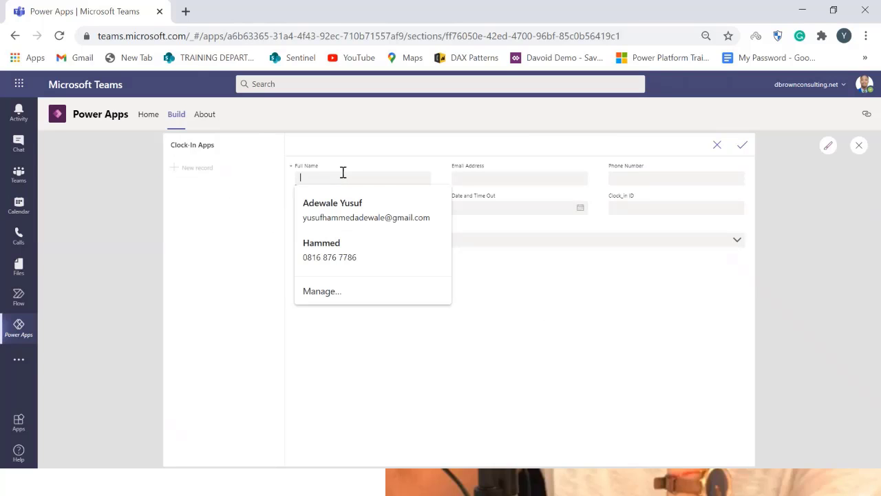
pyautogui.click(535, 178)
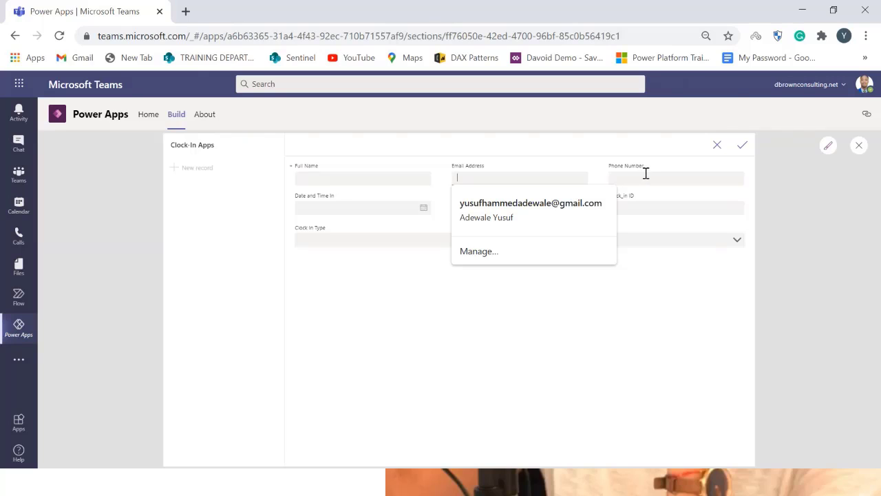
pyautogui.click(647, 177)
pyautogui.click(490, 167)
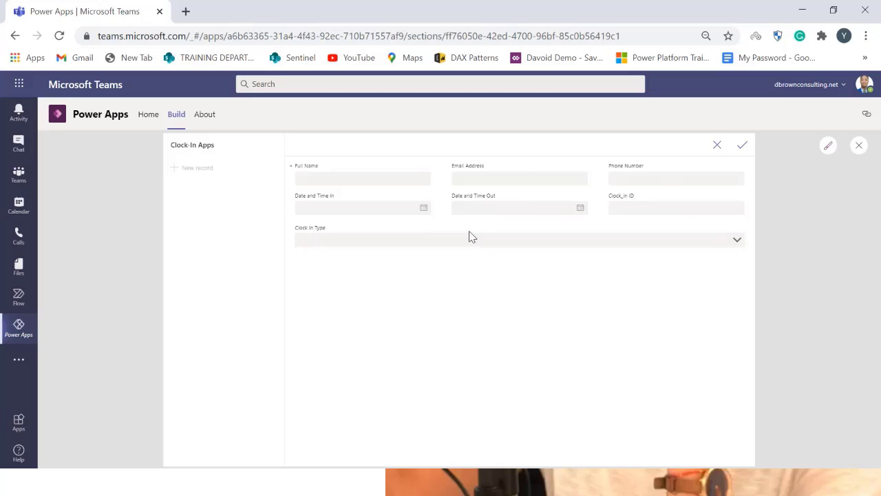
# Fill the new record with a saved contact's name, e-mail and phone, and set Date and Time In and Out to 14 November 2020
pyautogui.click(346, 179)
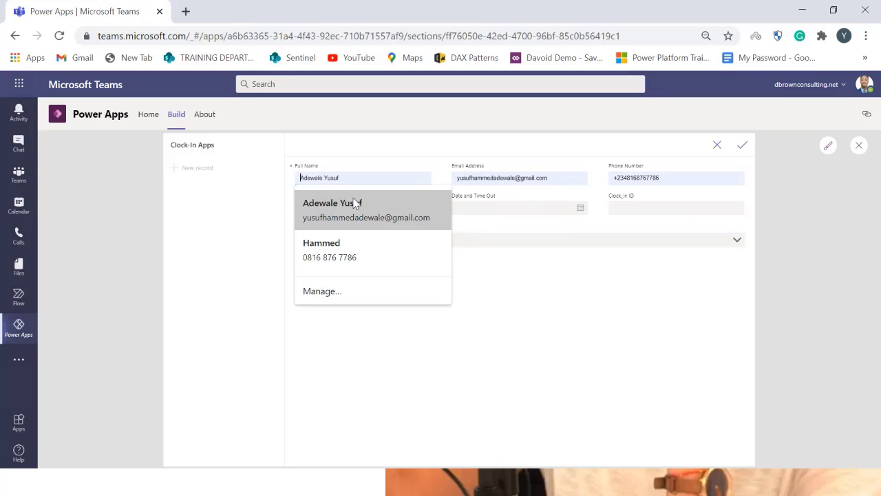
pyautogui.click(348, 203)
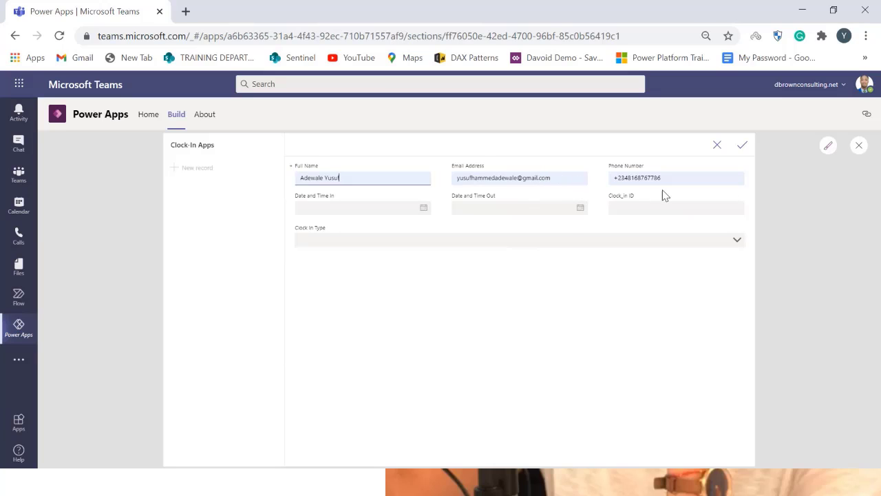
pyautogui.click(422, 208)
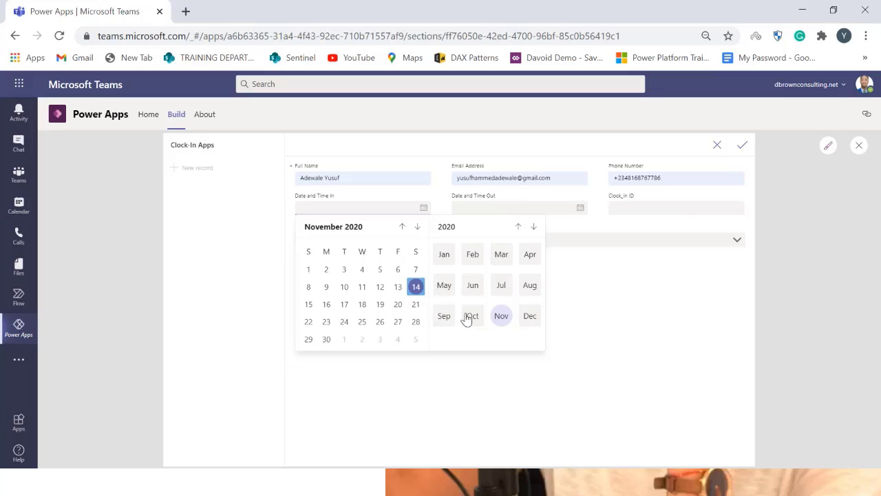
pyautogui.click(416, 286)
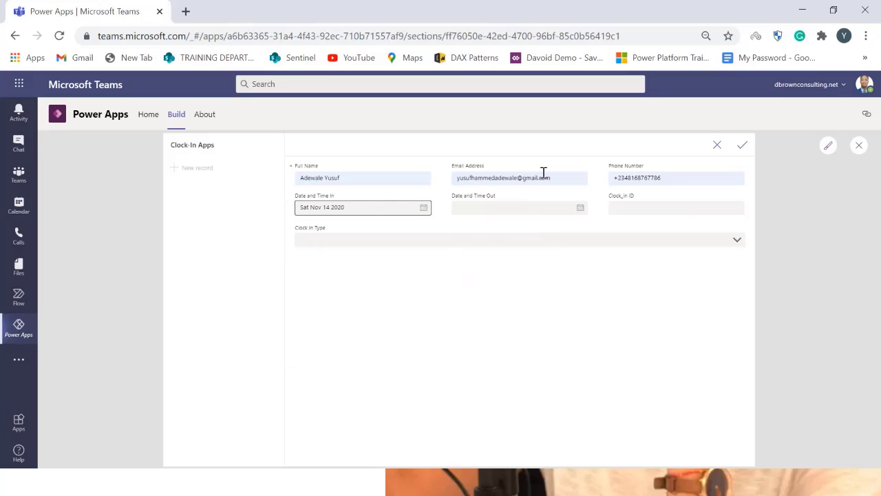
pyautogui.click(580, 208)
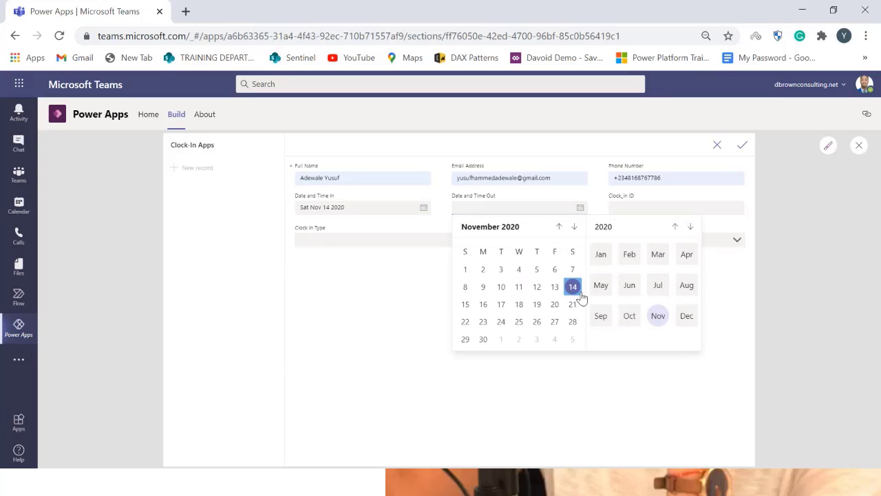
pyautogui.click(573, 288)
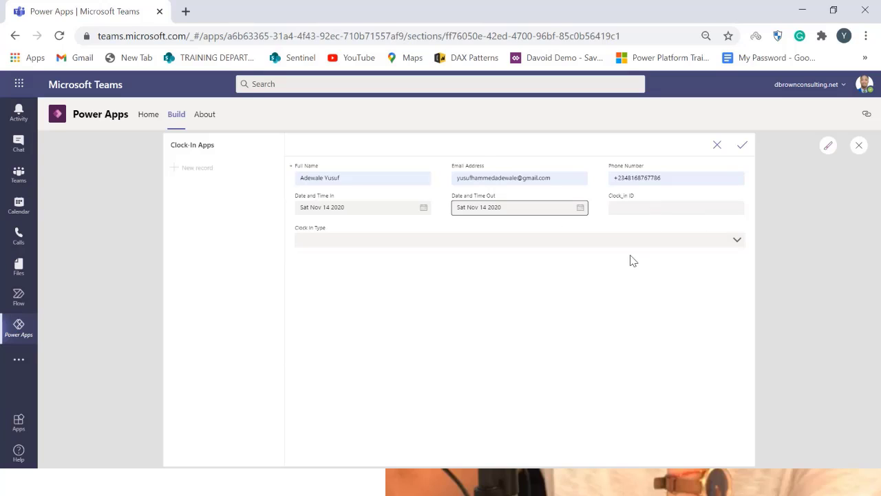
# Set the Clock In Type to Staff, save the new record and dismiss the tip dialog
pyautogui.click(631, 242)
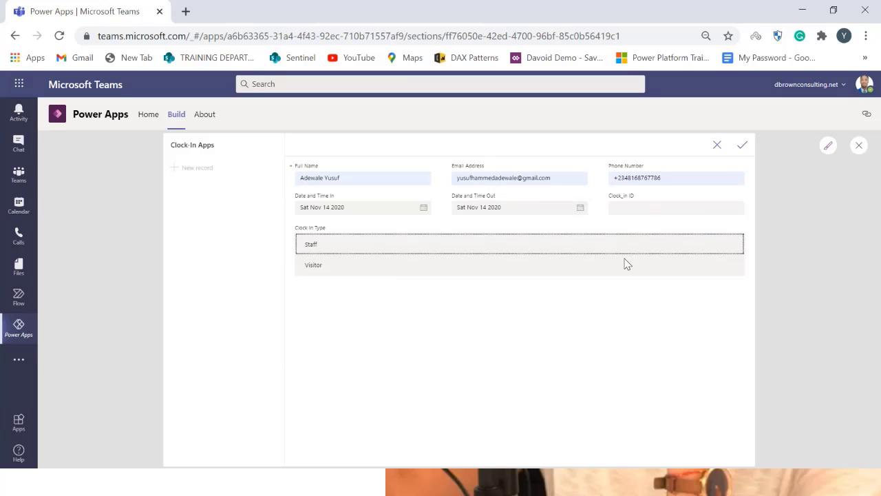
pyautogui.click(350, 245)
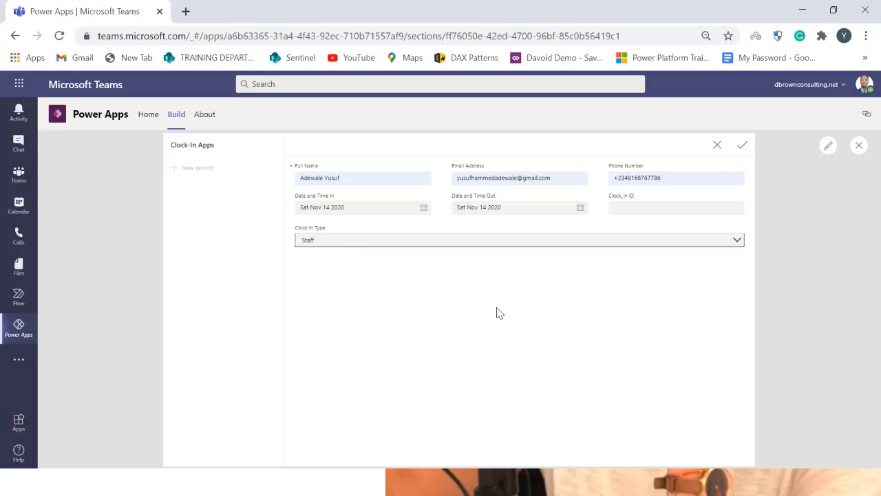
pyautogui.click(742, 145)
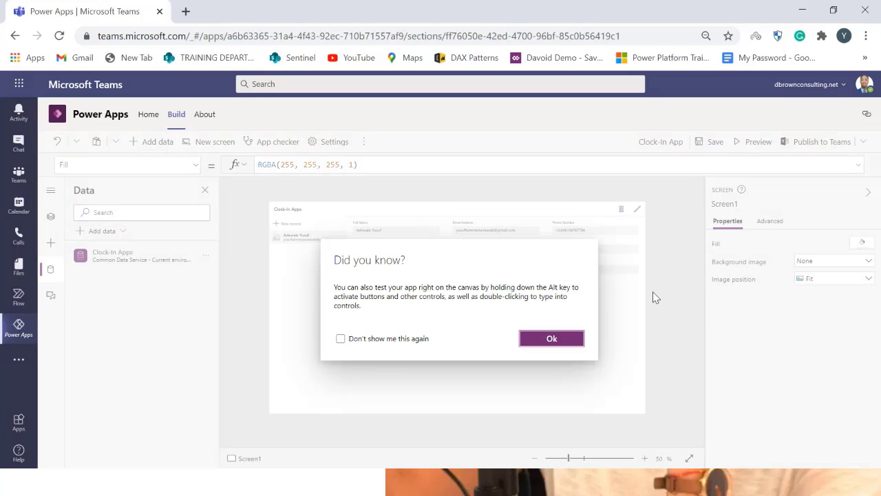
pyautogui.click(547, 339)
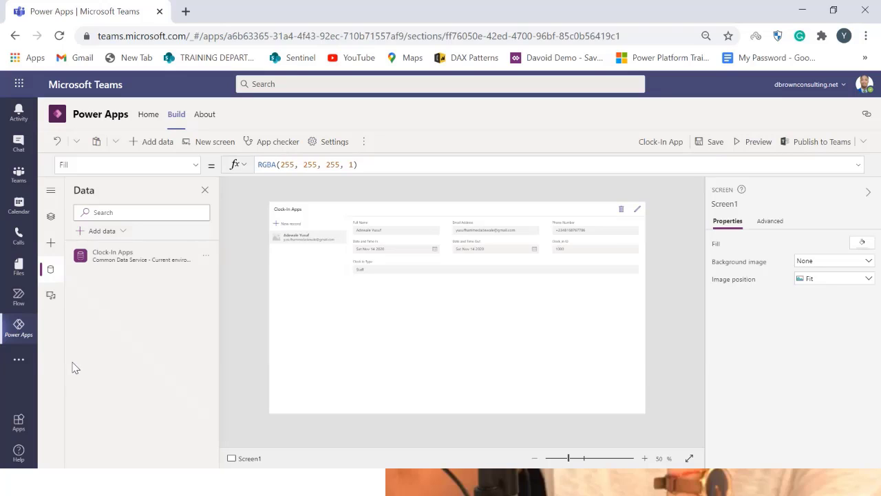
# Add a new blank screen to the app
pyautogui.click(382, 303)
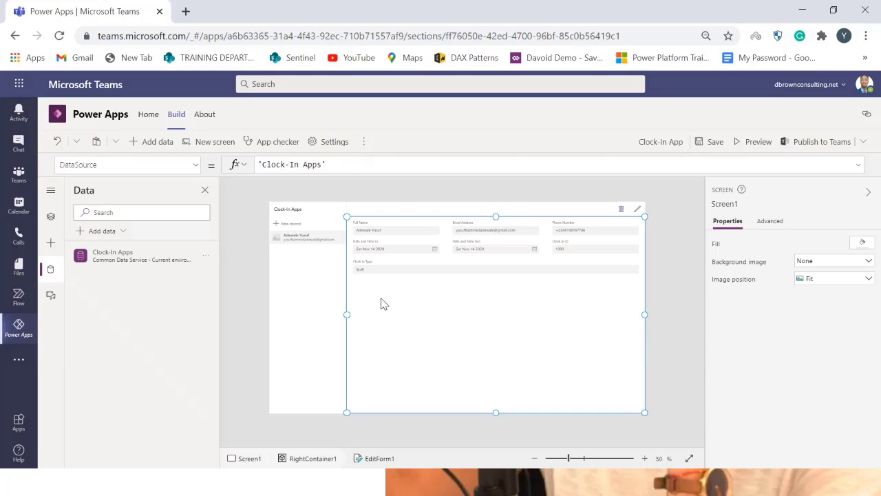
pyautogui.click(425, 191)
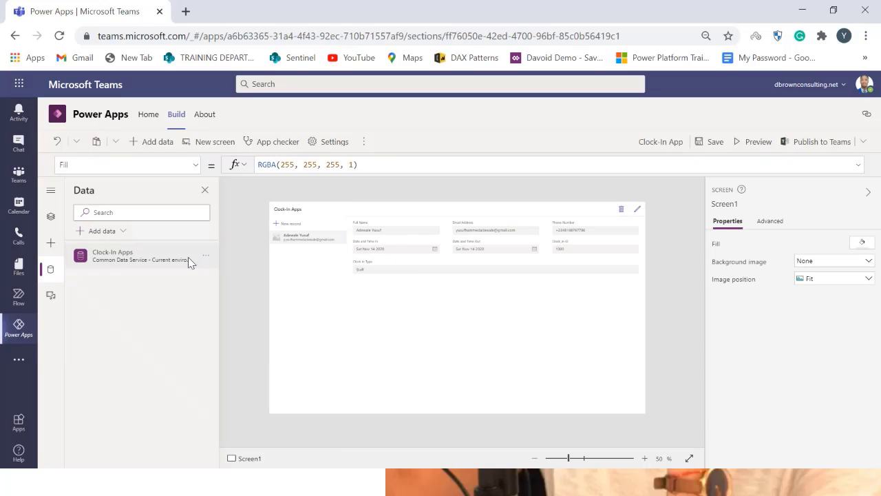
pyautogui.click(59, 216)
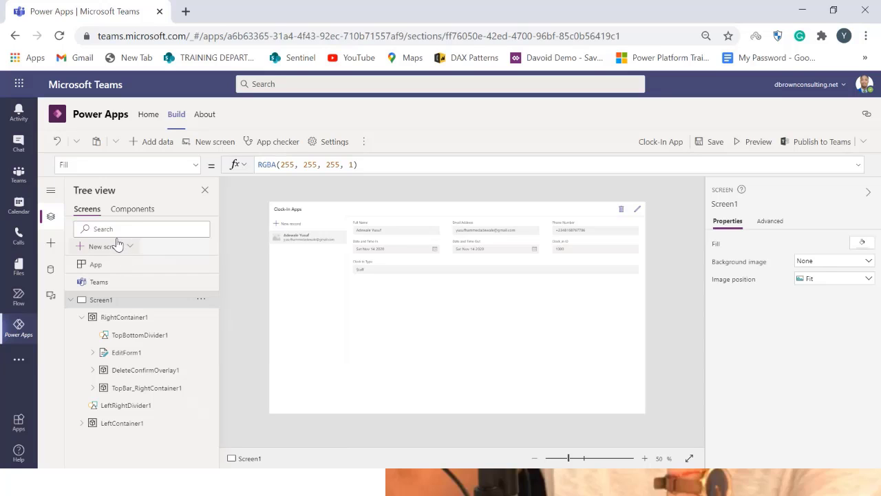
pyautogui.click(216, 146)
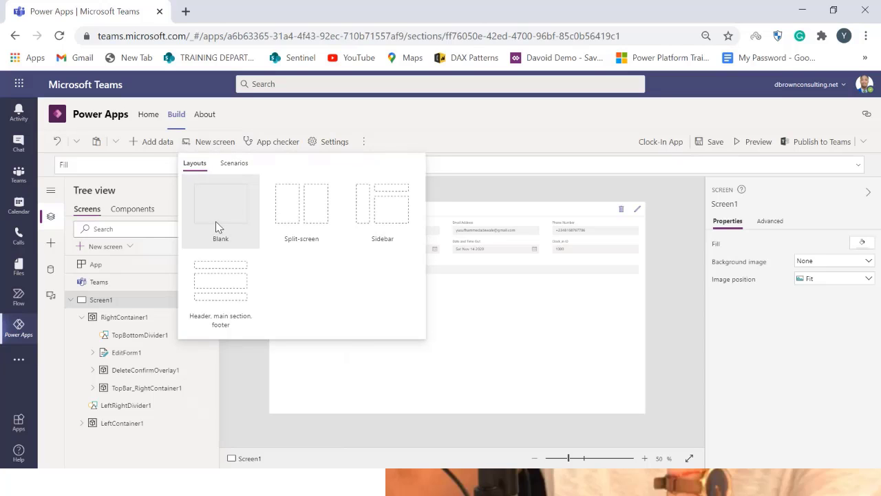
pyautogui.click(216, 229)
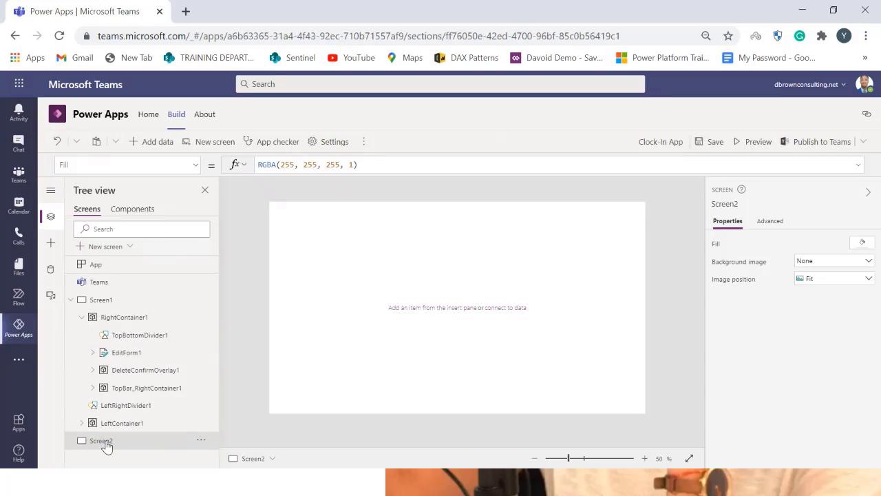
# Rename the new screen to Mainscreen and move it up above Screen1
pyautogui.doubleClick(109, 442)
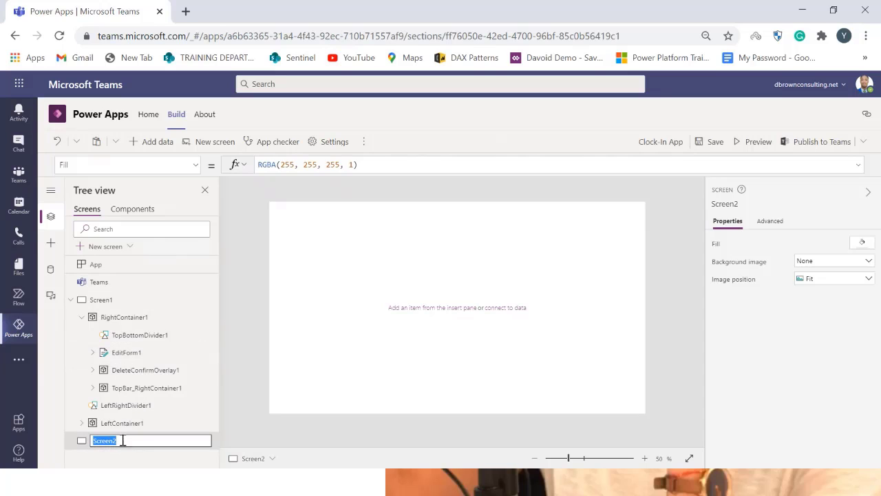
pyautogui.write('Mains')
pyautogui.press('Return')
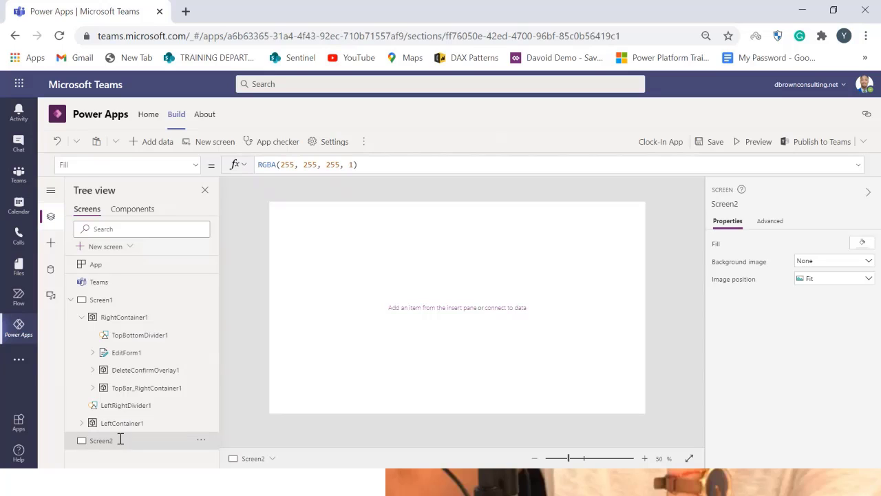
pyautogui.click(201, 441)
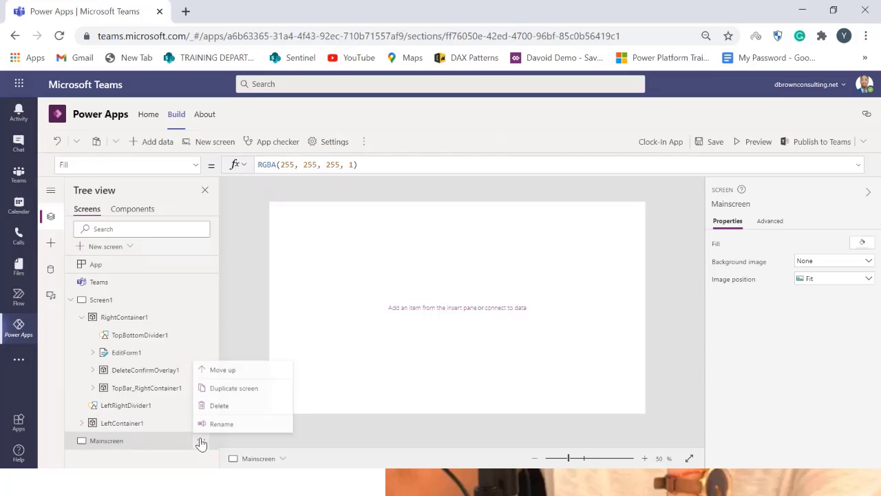
pyautogui.click(224, 370)
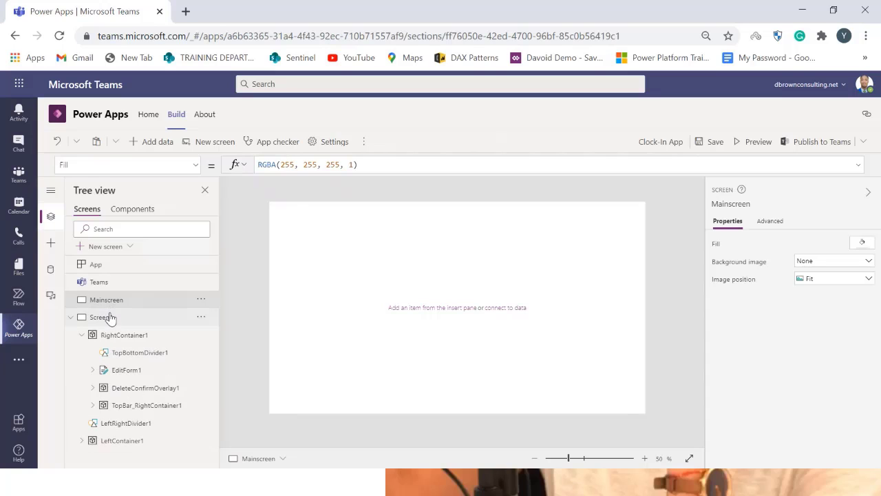
# Rename Screen1 to Input Screen
pyautogui.doubleClick(108, 316)
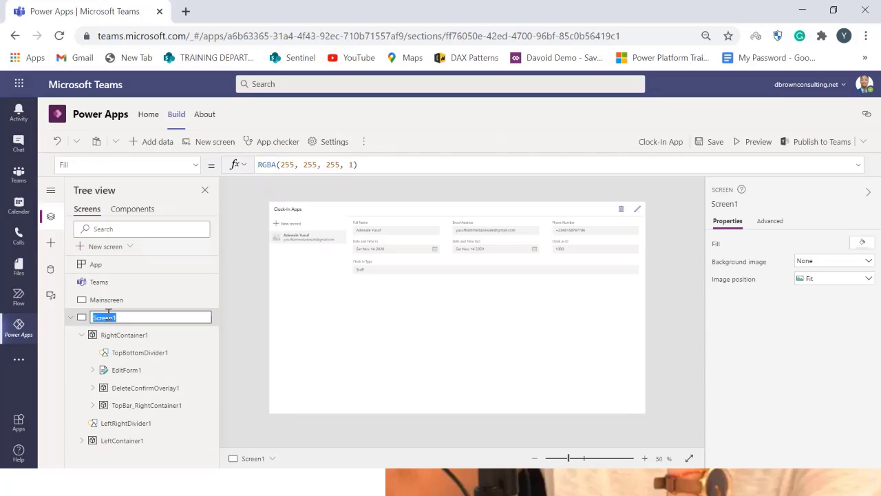
pyautogui.write('Input')
pyautogui.press('Return')
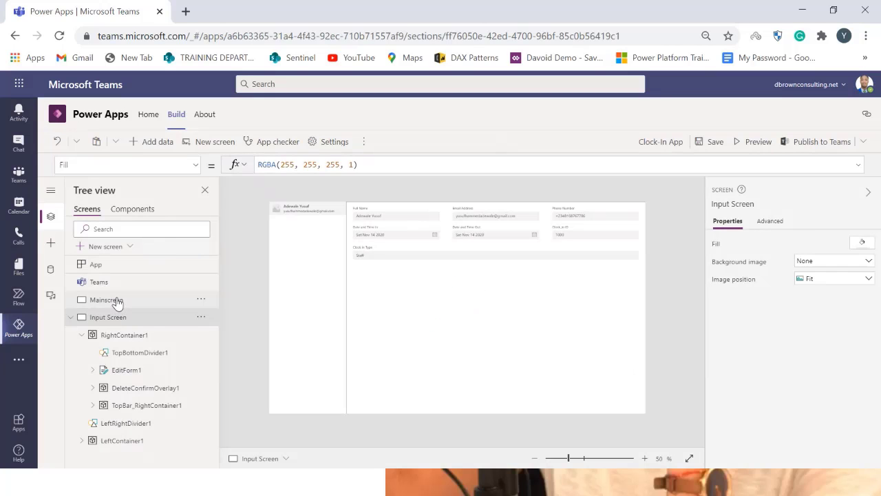
# Set Mainscreen's background image to abstract-paper-hexagon-white-background_51543-7 with image position Fill
pyautogui.click(115, 301)
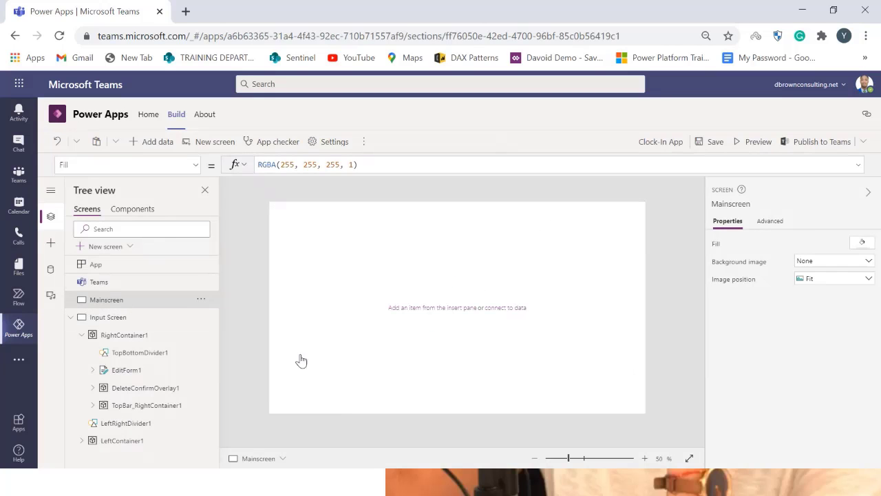
pyautogui.click(851, 263)
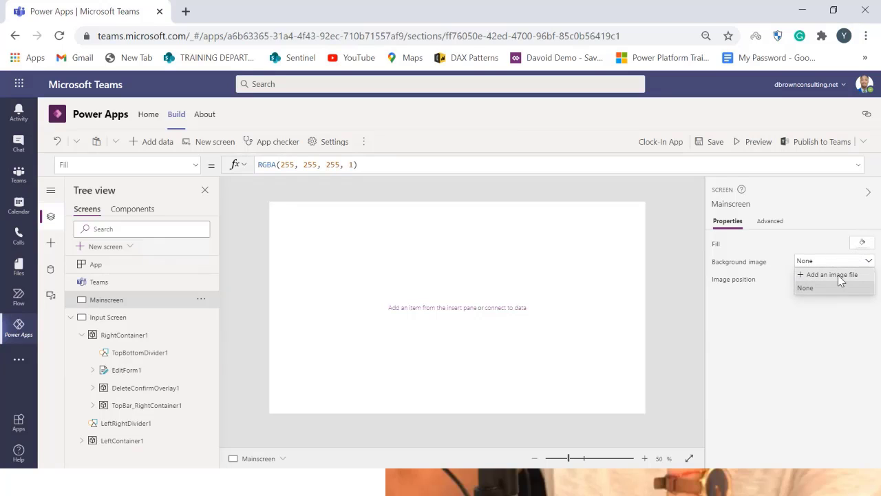
pyautogui.click(838, 275)
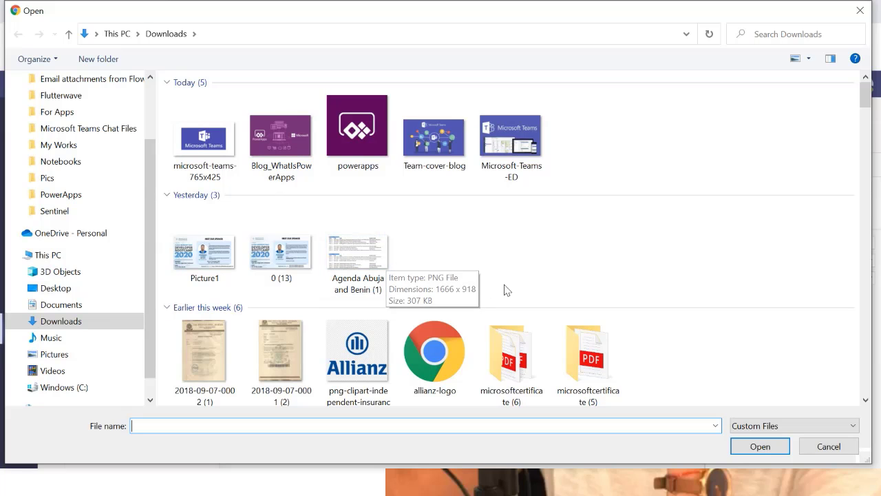
pyautogui.scroll(-2, 419, 309)
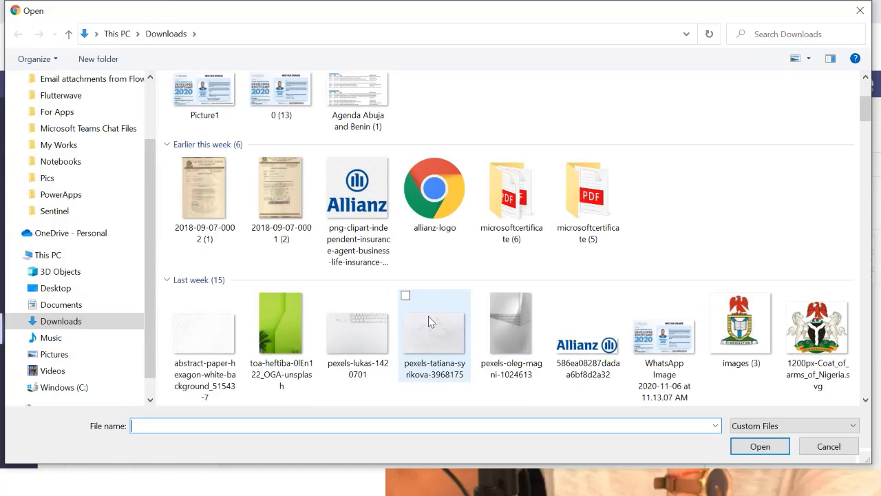
pyautogui.click(200, 337)
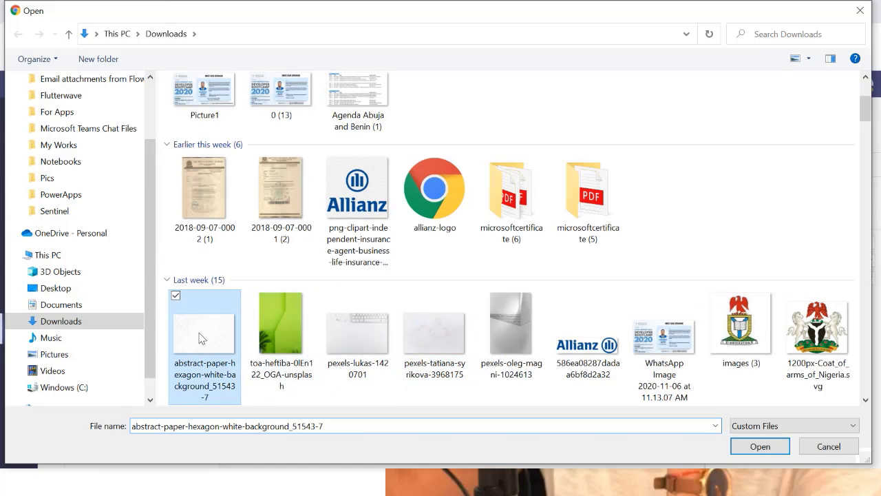
pyautogui.doubleClick(200, 338)
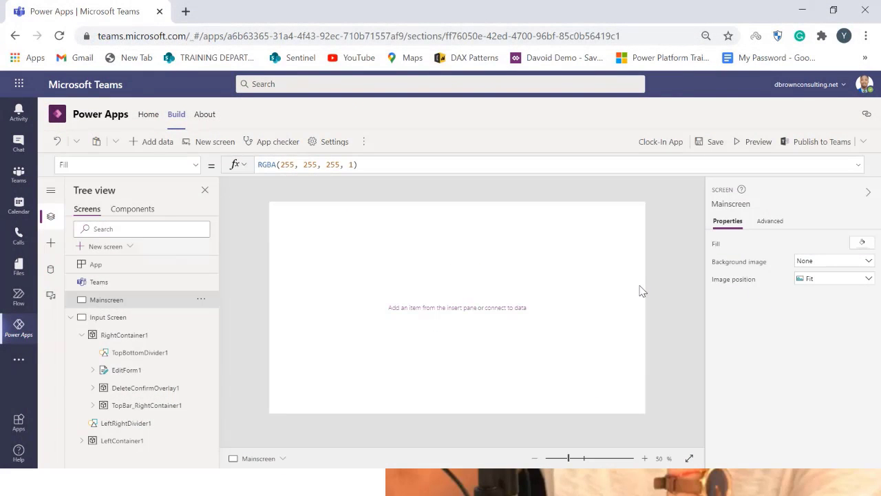
pyautogui.click(826, 281)
pyautogui.click(830, 307)
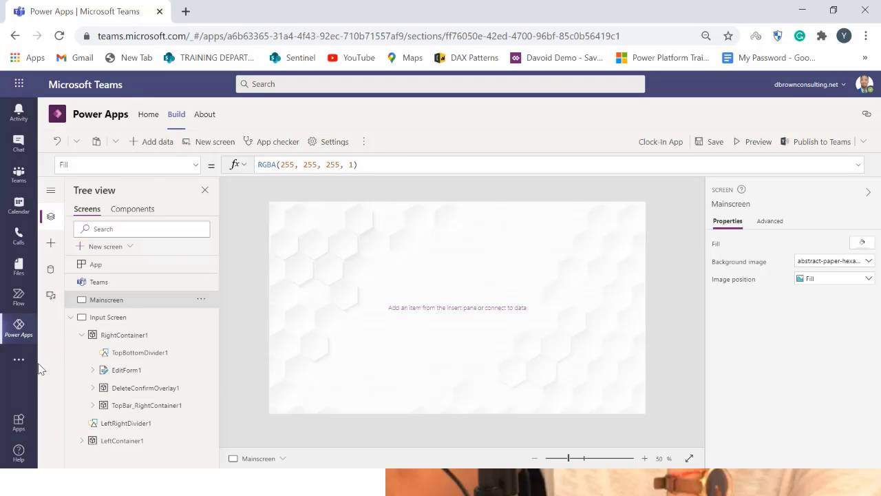
# Insert a rectangle spanning the full screen width, about 100 px high, across the middle of Mainscreen
pyautogui.click(61, 247)
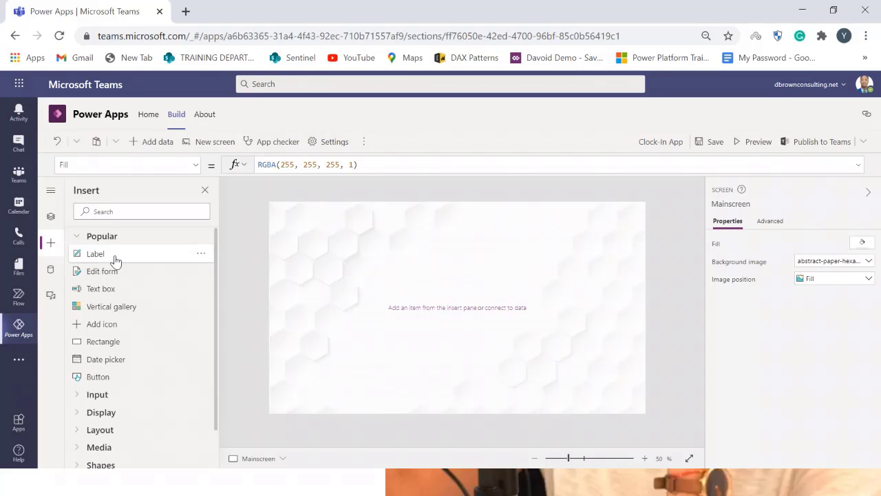
pyautogui.scroll(-1, 128, 417)
pyautogui.scroll(-1, 128, 416)
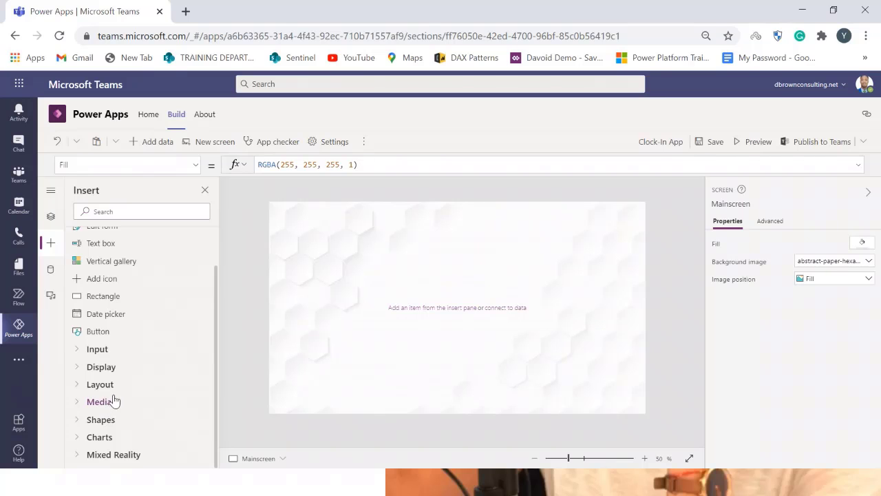
pyautogui.click(79, 422)
pyautogui.scroll(-5, 86, 441)
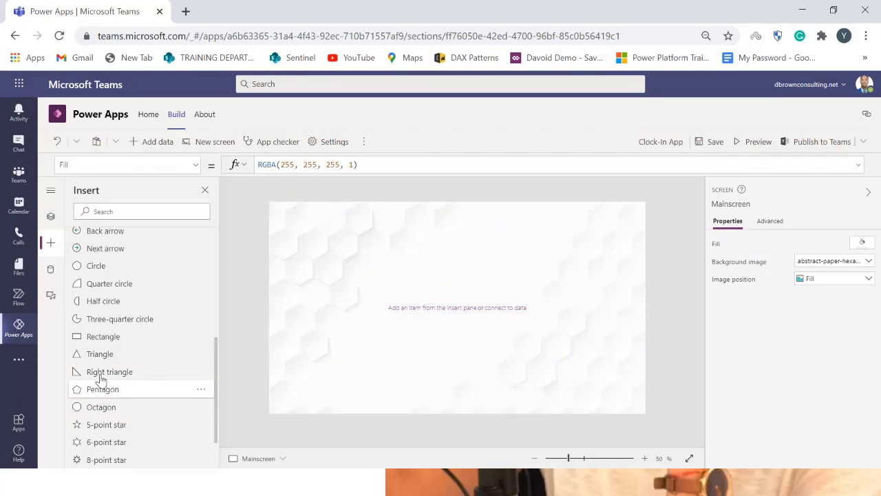
pyautogui.scroll(-2, 126, 405)
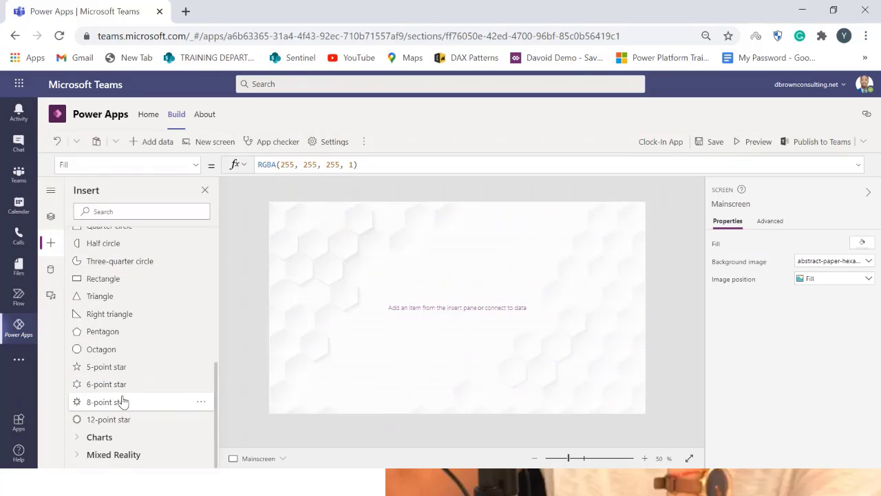
pyautogui.scroll(2, 122, 401)
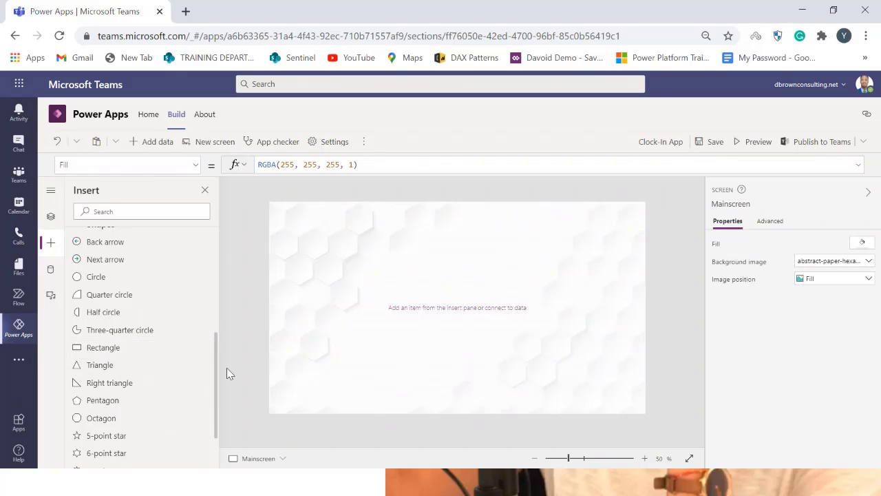
pyautogui.moveTo(305, 226); pyautogui.dragTo(654, 326)
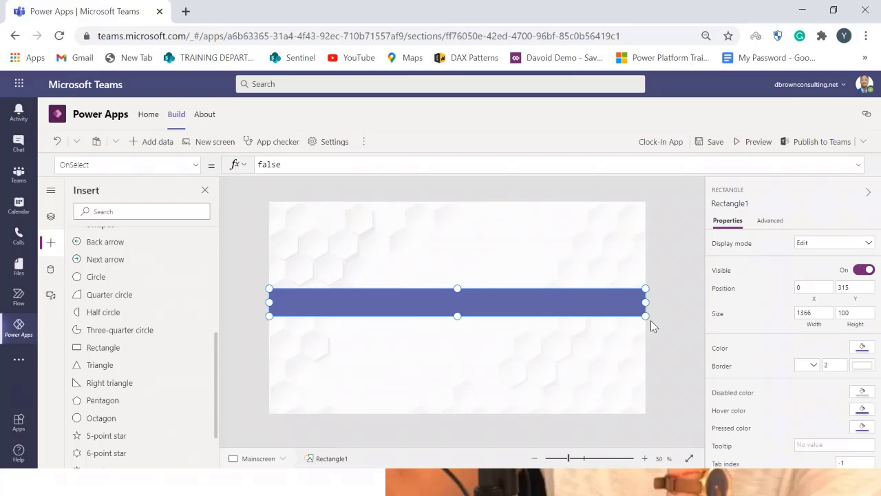
# Set the rectangle's color to dark red
pyautogui.click(863, 347)
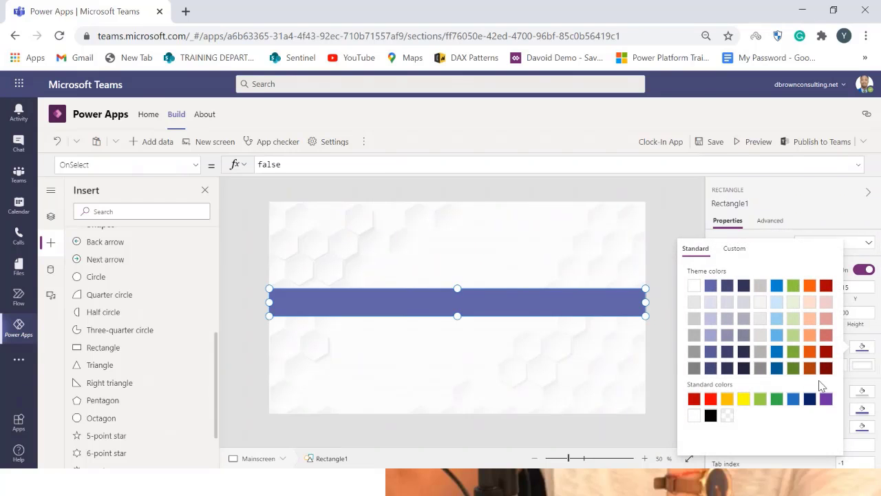
pyautogui.click(497, 273)
pyautogui.click(494, 299)
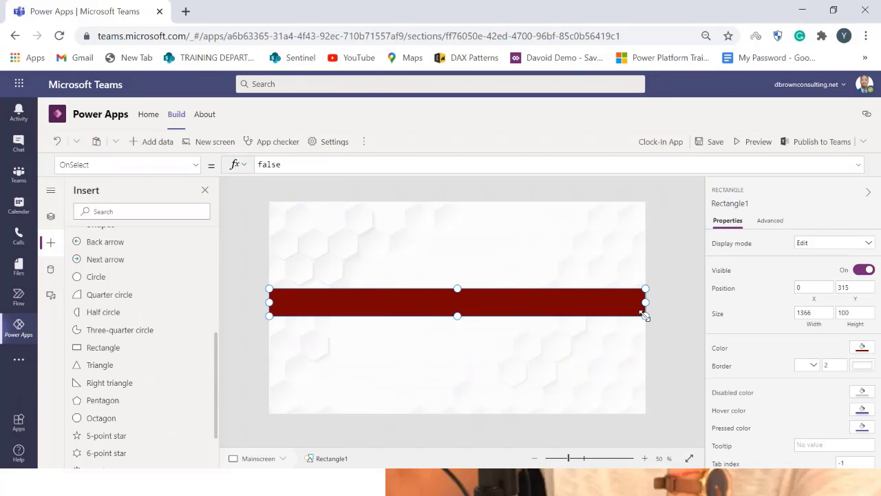
# Resize the red rectangle to about 128 px high across the middle of the screen
pyautogui.moveTo(645, 315); pyautogui.dragTo(608, 301)
pyautogui.click(568, 349)
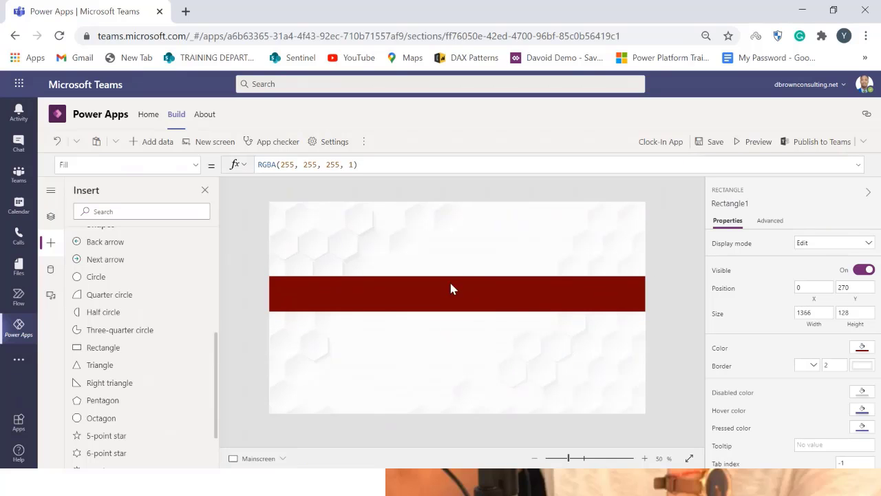
pyautogui.scroll(1, 133, 327)
pyautogui.scroll(3, 133, 327)
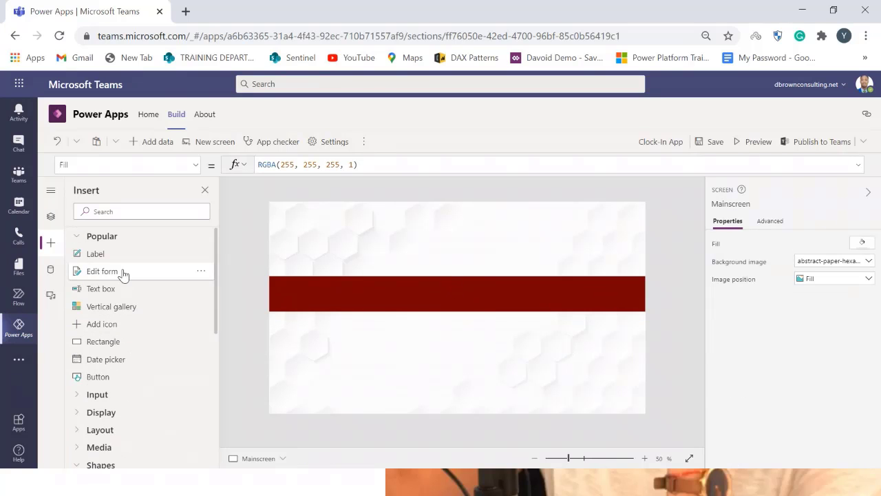
# Insert a label on the red bar, widen it to about 508 px, and set its text to "Clock -IN - App"
pyautogui.click(104, 249)
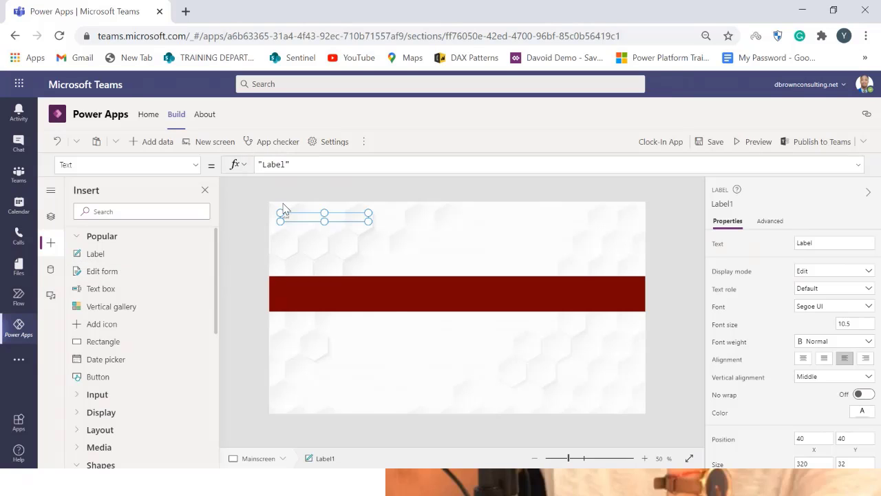
pyautogui.moveTo(313, 262); pyautogui.dragTo(316, 298)
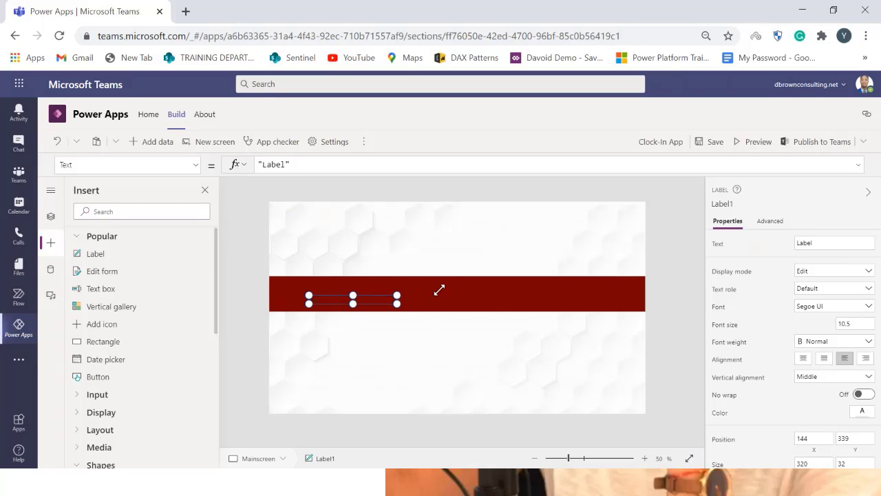
pyautogui.moveTo(398, 295); pyautogui.dragTo(449, 288)
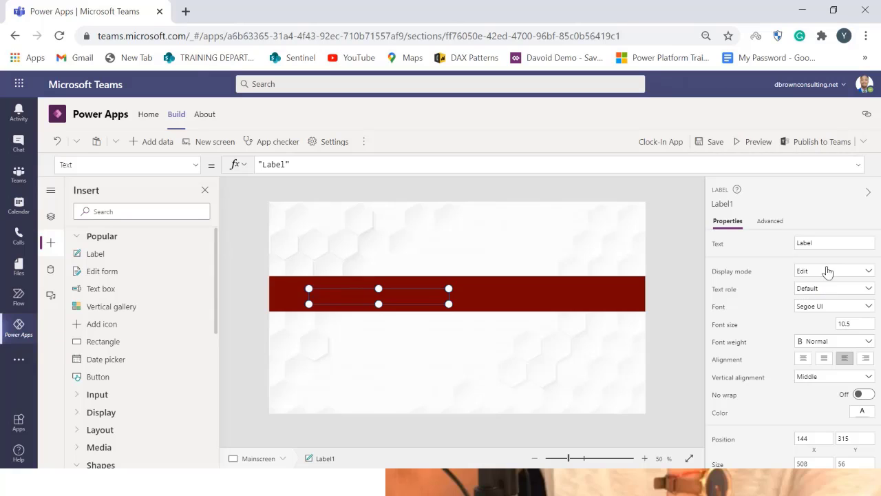
pyautogui.click(829, 242)
pyautogui.write('Clock -IN - App')
pyautogui.click(791, 254)
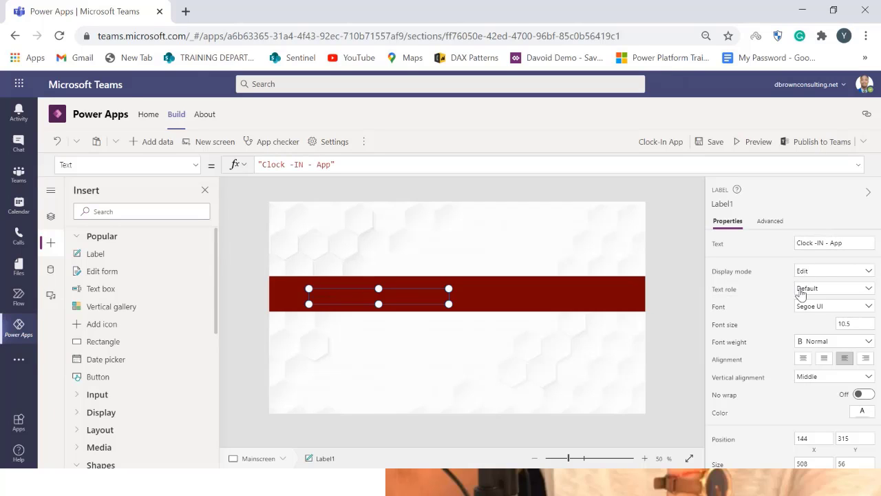
# Set the label's font size to 40
pyautogui.moveTo(859, 324); pyautogui.dragTo(827, 325)
pyautogui.write('40')
pyautogui.press('Return')
# Stretch the label across the full bar width, about 1366 px wide and 74 px high
pyautogui.moveTo(449, 288); pyautogui.dragTo(485, 276)
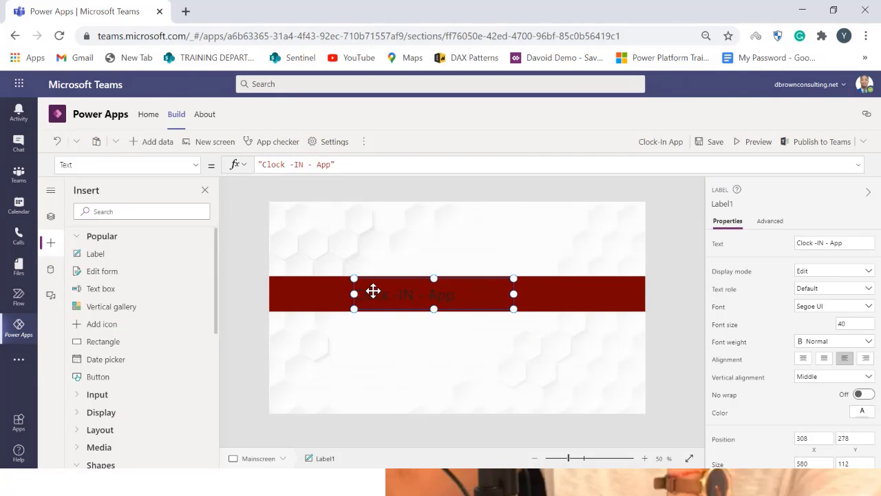
pyautogui.moveTo(354, 294); pyautogui.dragTo(260, 298)
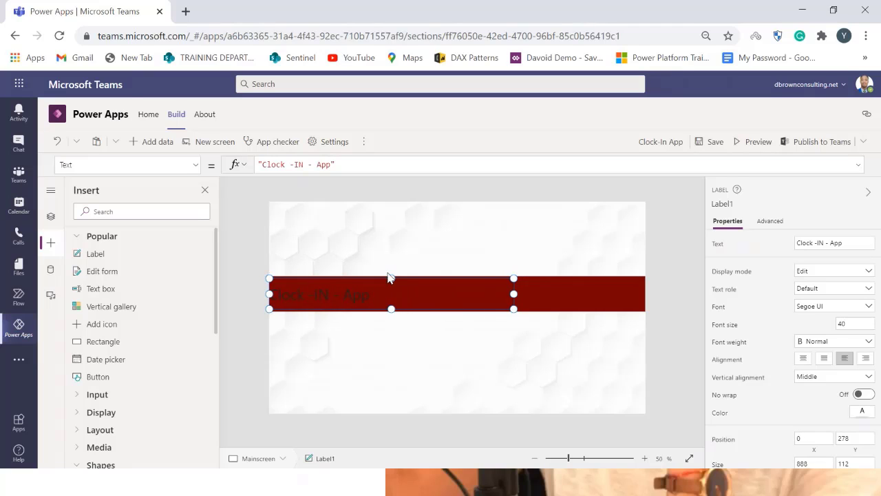
pyautogui.moveTo(393, 278); pyautogui.dragTo(423, 288)
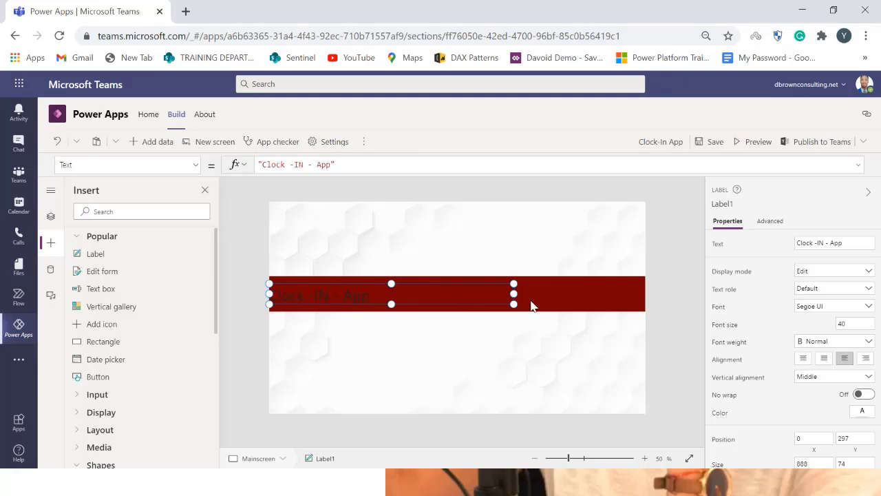
pyautogui.moveTo(511, 294); pyautogui.dragTo(656, 288)
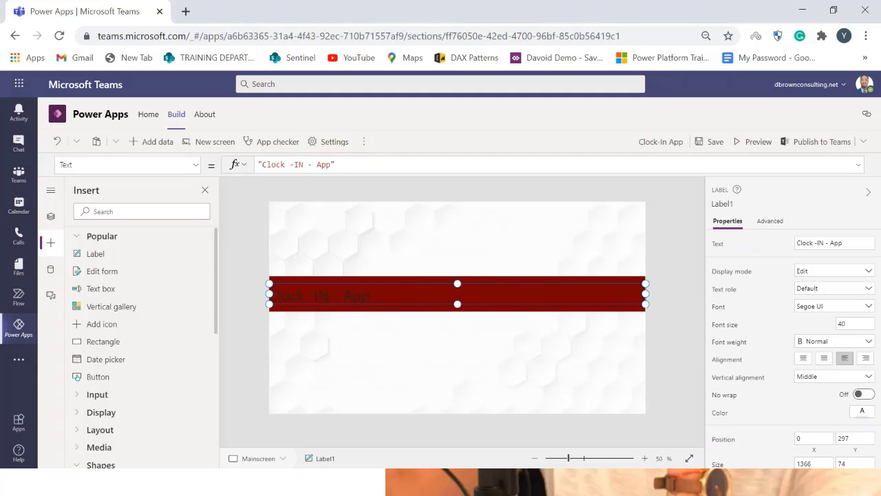
# Center the label's text and set its font size to 45
pyautogui.click(804, 359)
pyautogui.click(860, 323)
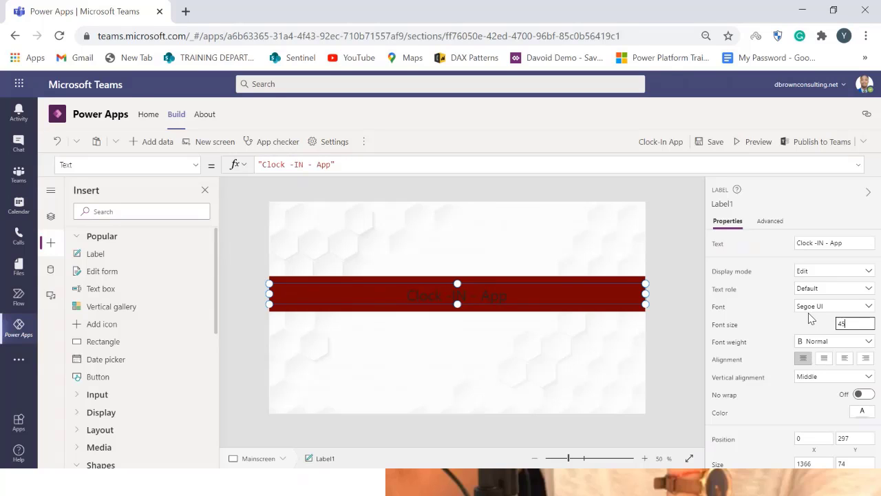
pyautogui.click(814, 332)
# Resize the label to about 101 px high and nudge it up to fill the red bar
pyautogui.moveTo(647, 307); pyautogui.dragTo(650, 312)
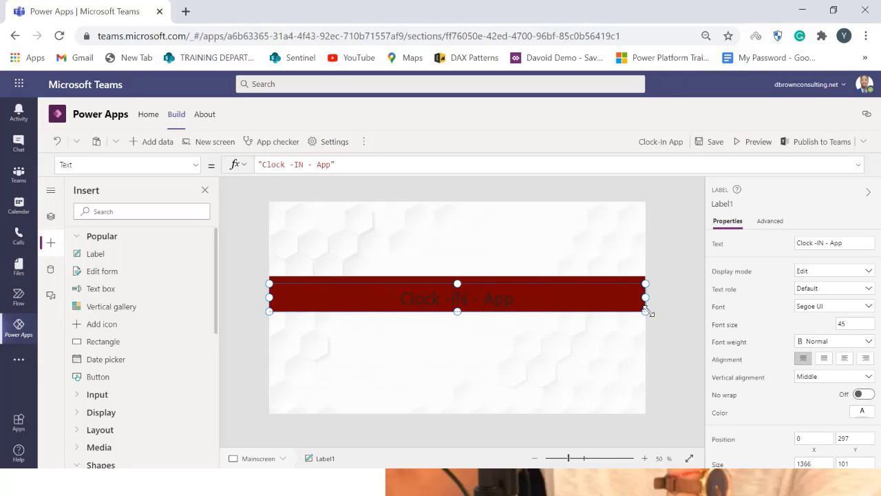
pyautogui.moveTo(600, 293); pyautogui.dragTo(602, 291)
pyautogui.press('Up')
pyautogui.scroll(-1, 841, 410)
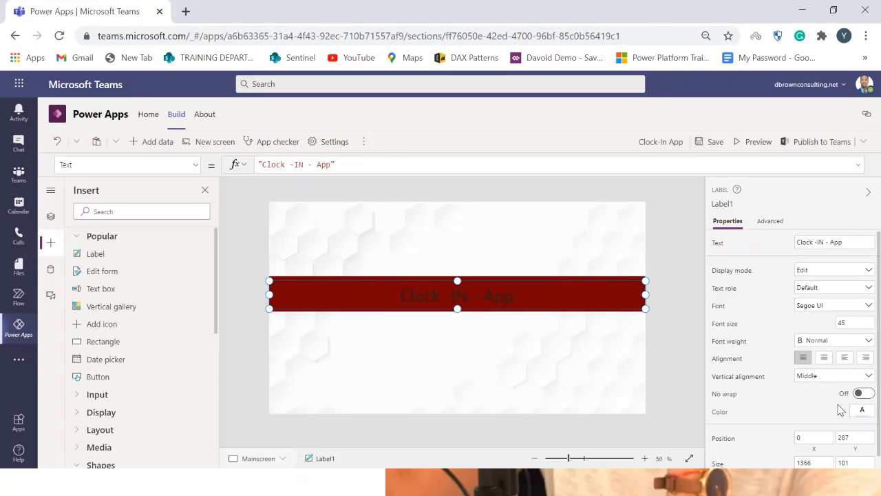
pyautogui.scroll(1, 821, 372)
pyautogui.scroll(-1, 828, 406)
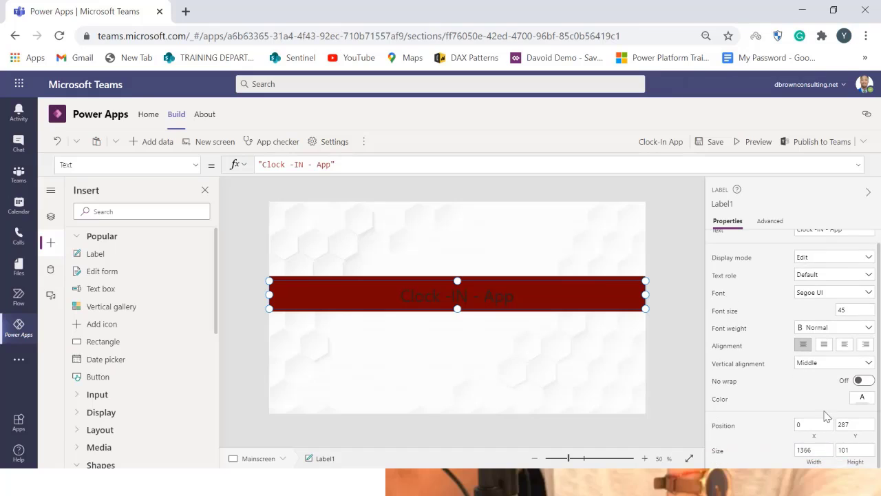
pyautogui.scroll(1, 824, 425)
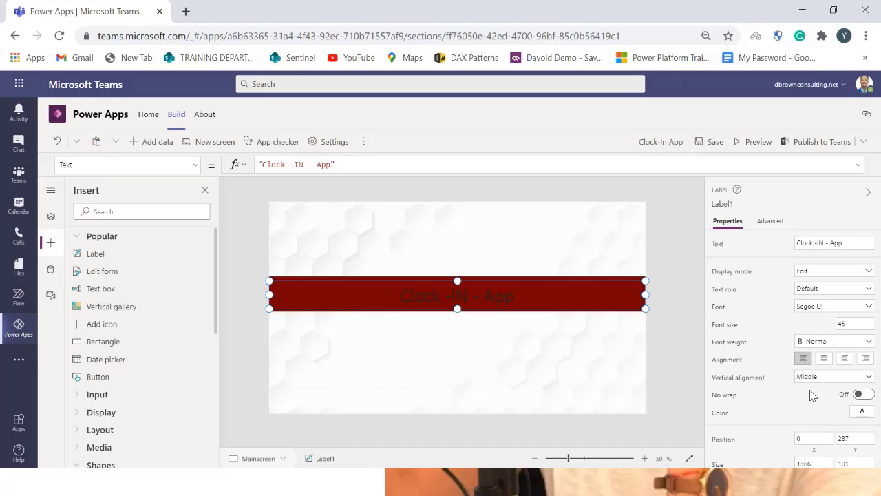
# Set the label's text color to white
pyautogui.click(862, 412)
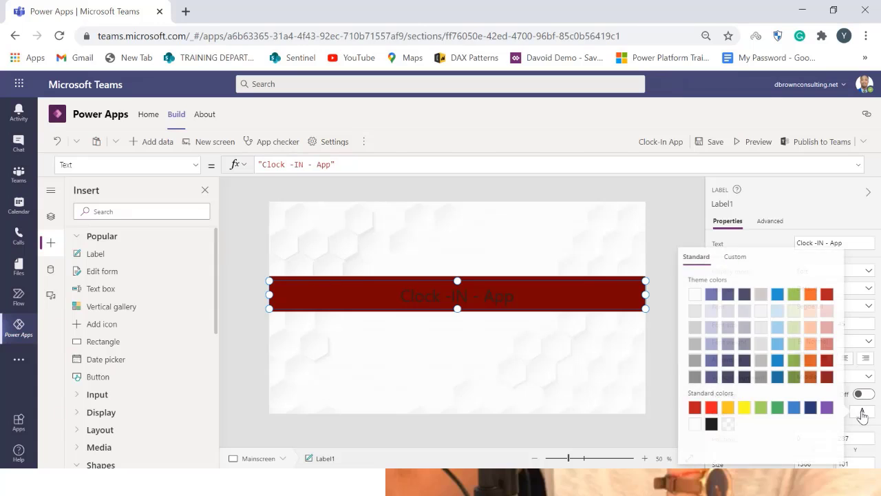
pyautogui.click(697, 426)
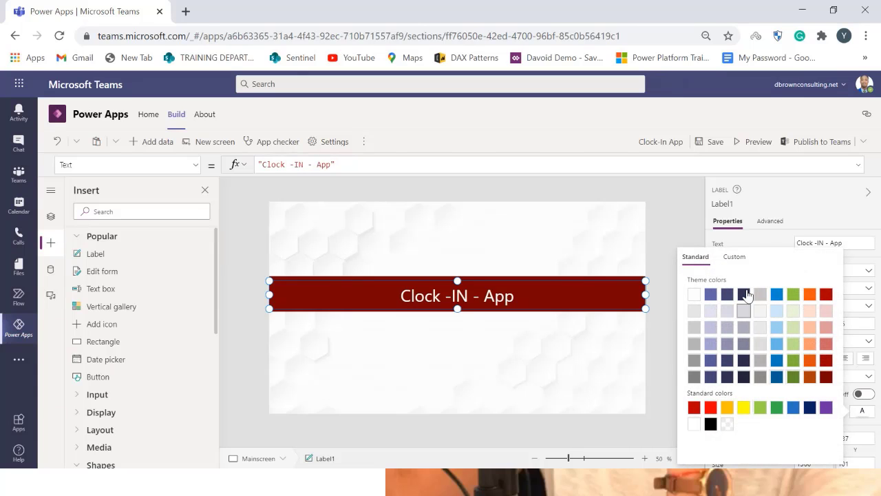
pyautogui.click(817, 214)
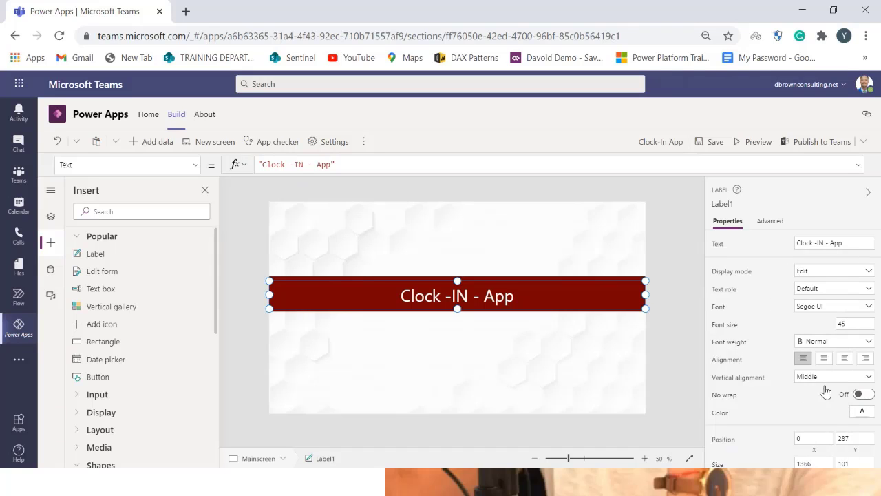
# Set the label's font weight to Bold
pyautogui.click(837, 340)
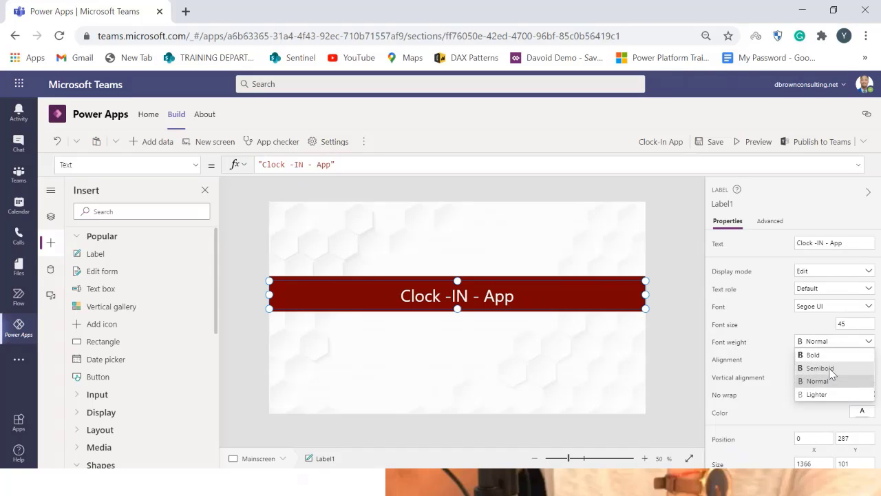
pyautogui.click(823, 367)
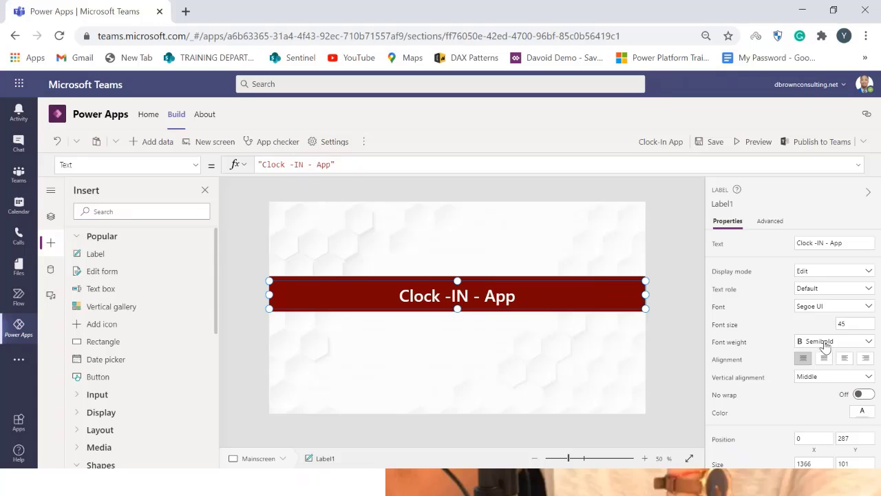
pyautogui.click(824, 342)
pyautogui.click(823, 352)
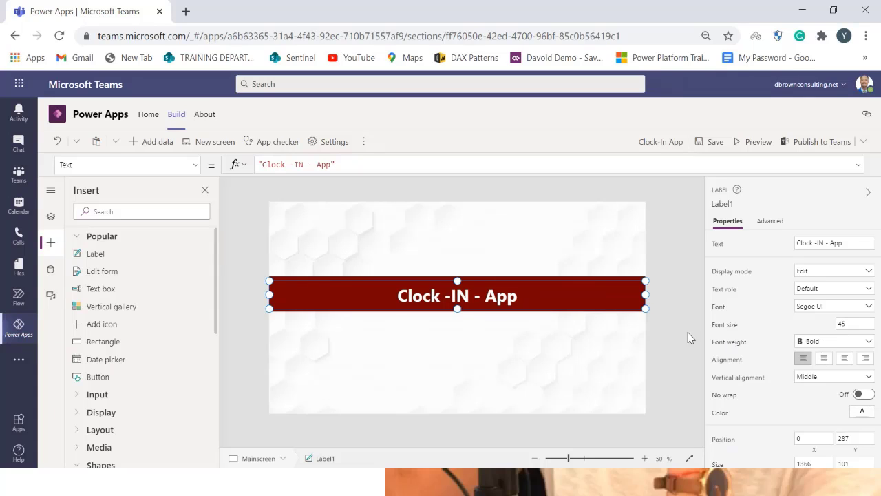
pyautogui.click(623, 343)
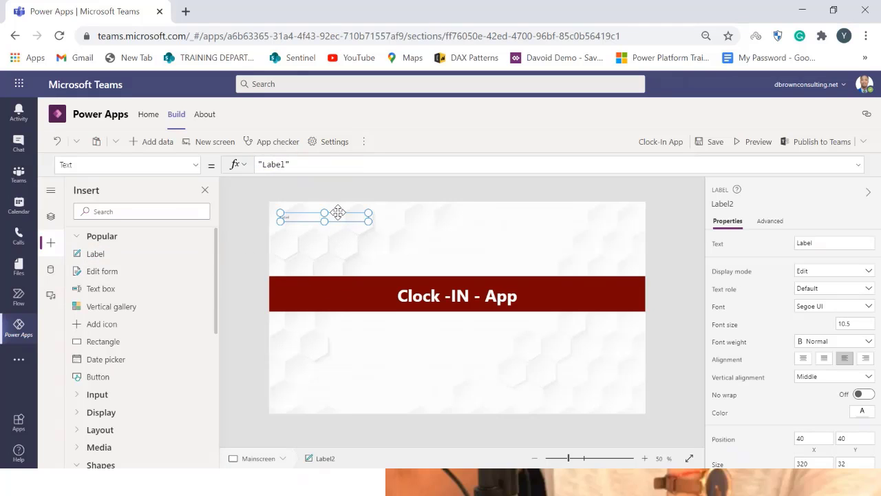
# Place a new label above the red bar, near the centre of the screen
pyautogui.moveTo(338, 217); pyautogui.dragTo(437, 259)
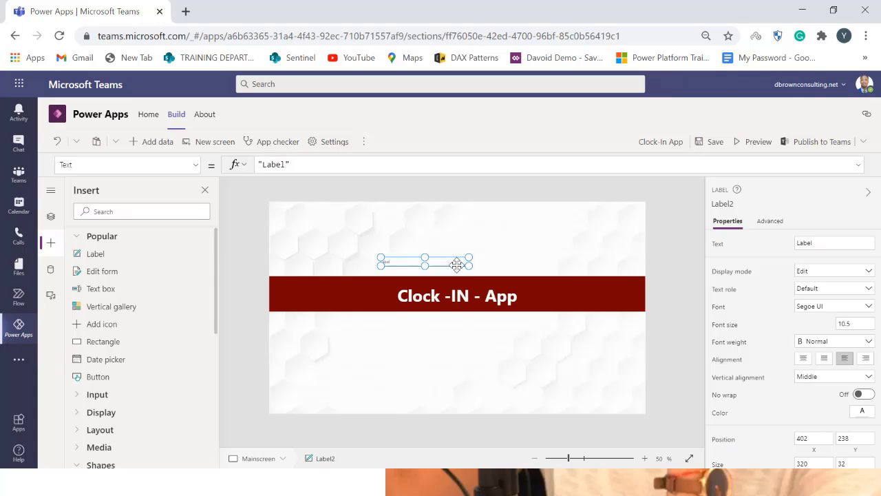
pyautogui.click(521, 257)
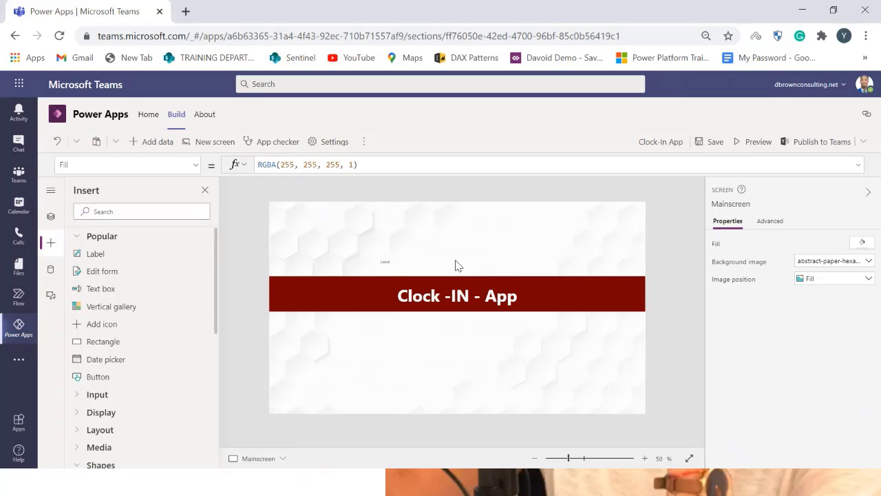
pyautogui.click(400, 264)
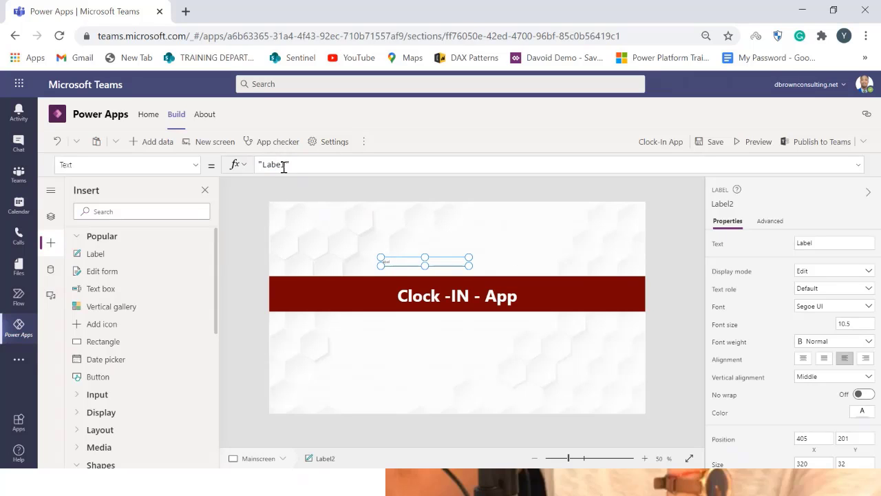
# Set the new label's Text formula to "Welcome "&User().FullName
pyautogui.moveTo(323, 168); pyautogui.dragTo(241, 170)
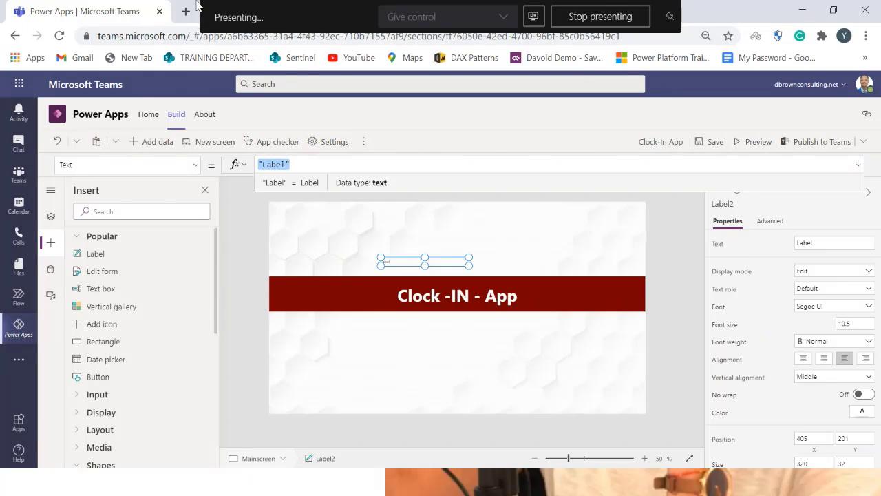
pyautogui.write('"')
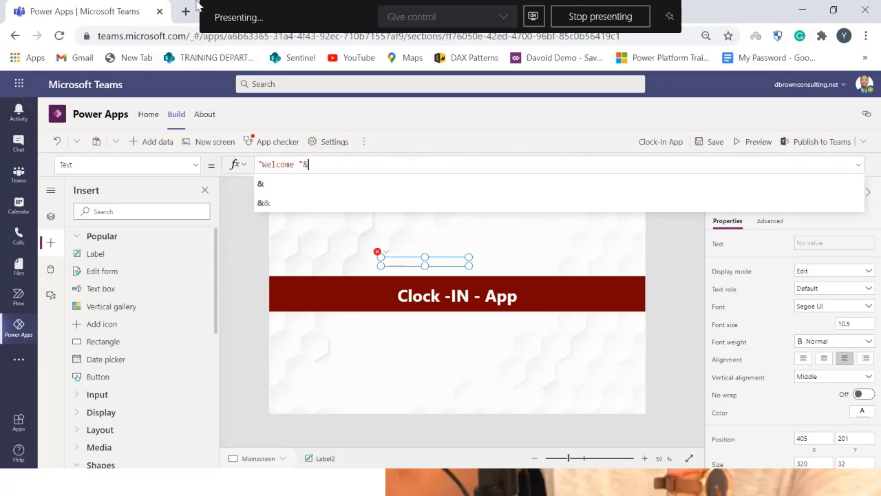
pyautogui.click(282, 186)
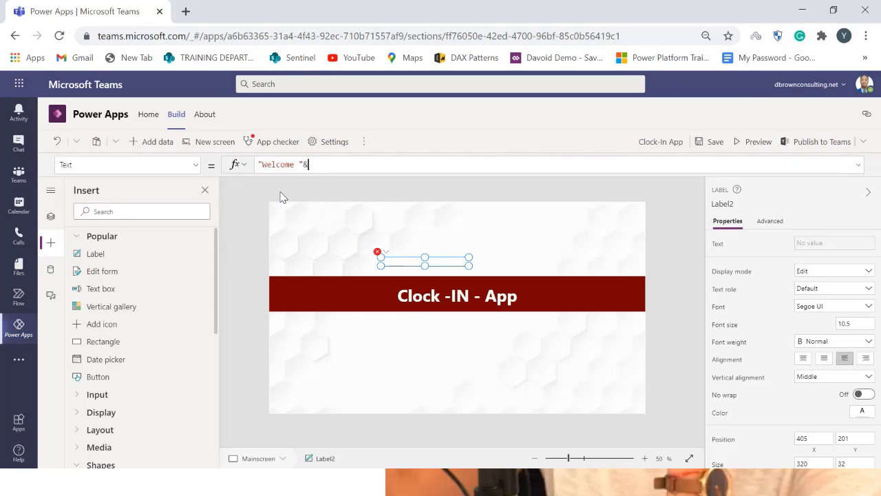
pyautogui.write('user')
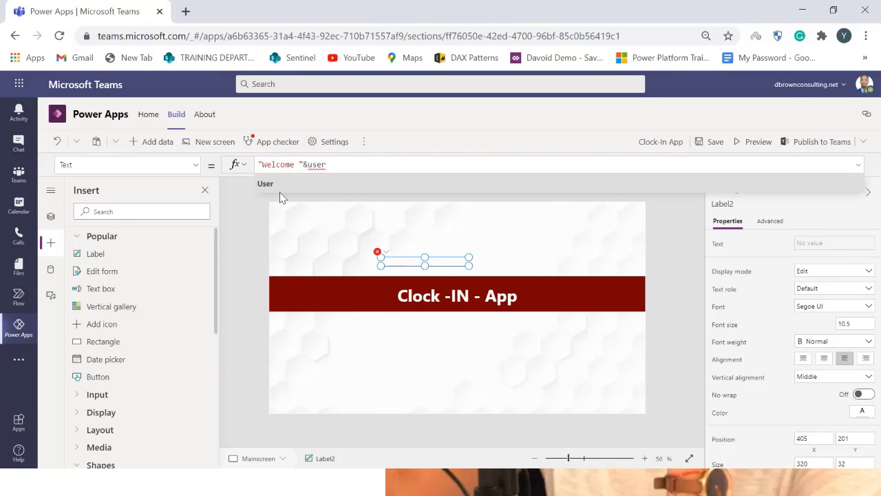
pyautogui.click(284, 185)
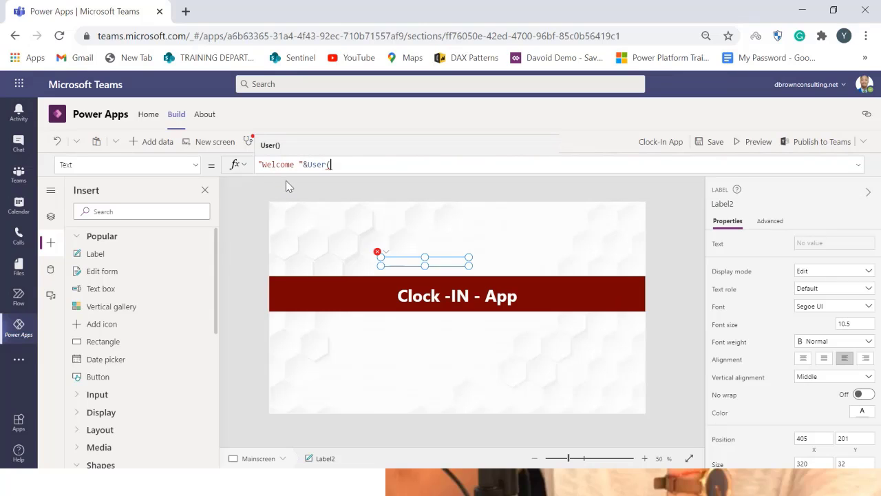
pyautogui.write(')')
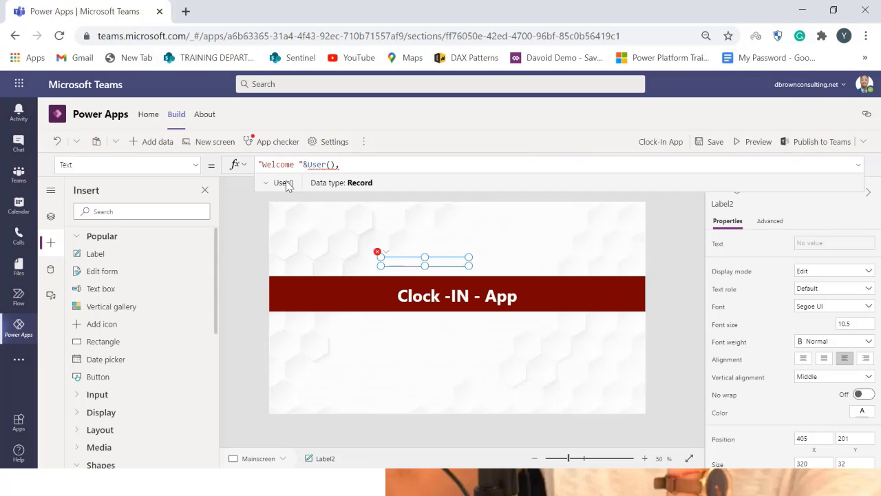
pyautogui.write('.')
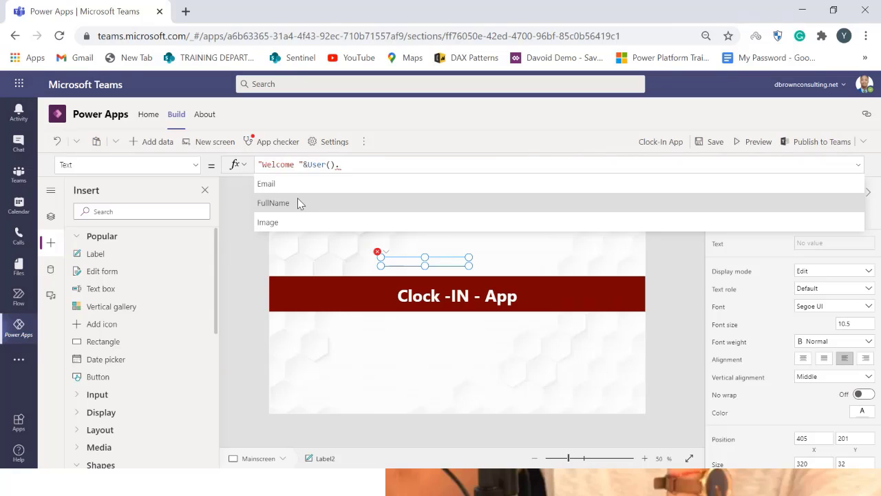
pyautogui.click(304, 203)
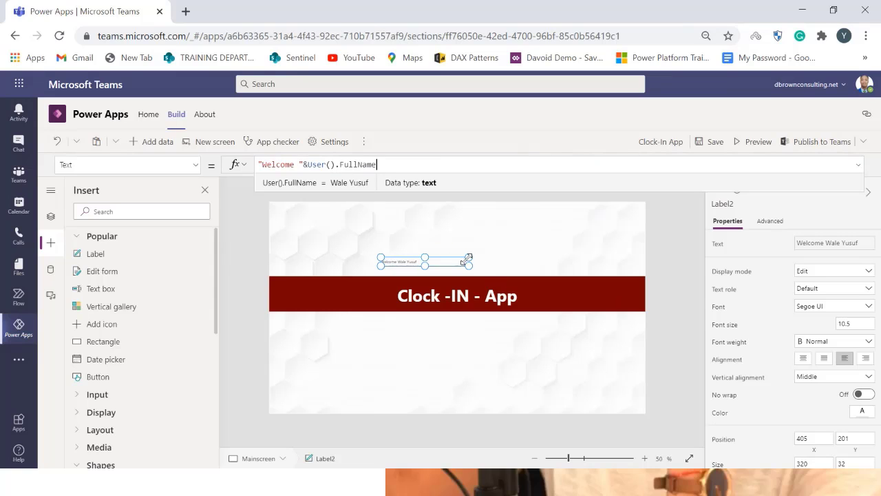
# Enlarge the welcome label and set its font size to 30
pyautogui.moveTo(469, 257); pyautogui.dragTo(510, 253)
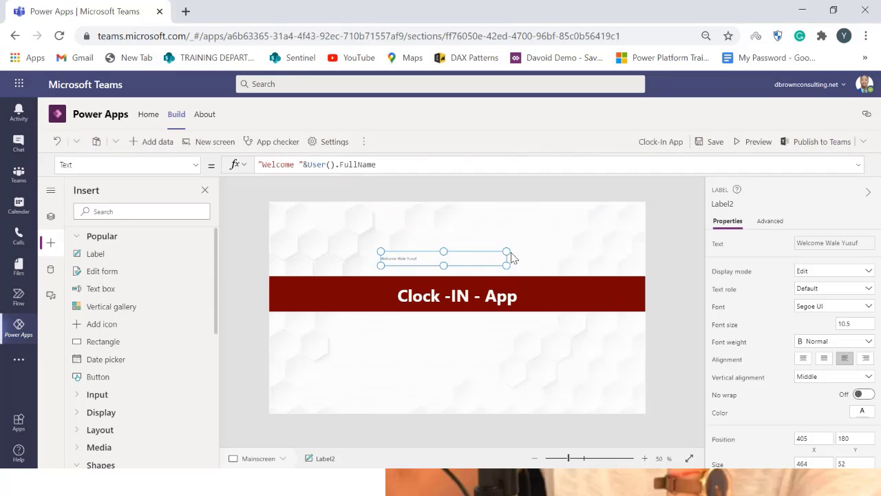
pyautogui.moveTo(852, 328); pyautogui.dragTo(838, 321)
pyautogui.write('30')
pyautogui.press('Return')
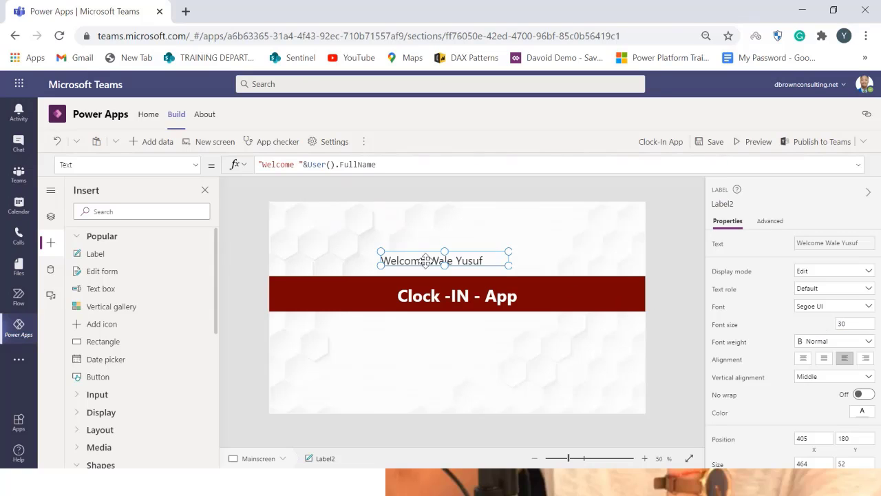
# Stretch the welcome label across the full screen width just above the red bar and centre its text
pyautogui.moveTo(453, 257); pyautogui.dragTo(475, 263)
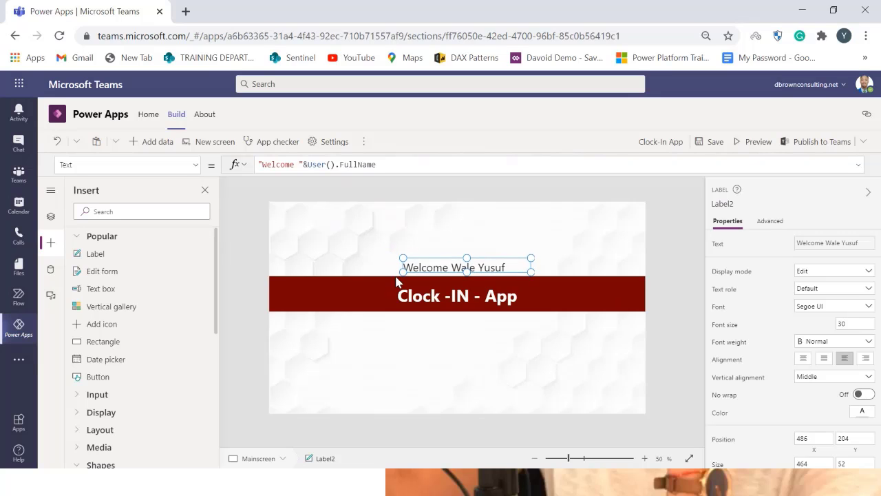
pyautogui.moveTo(403, 267); pyautogui.dragTo(251, 274)
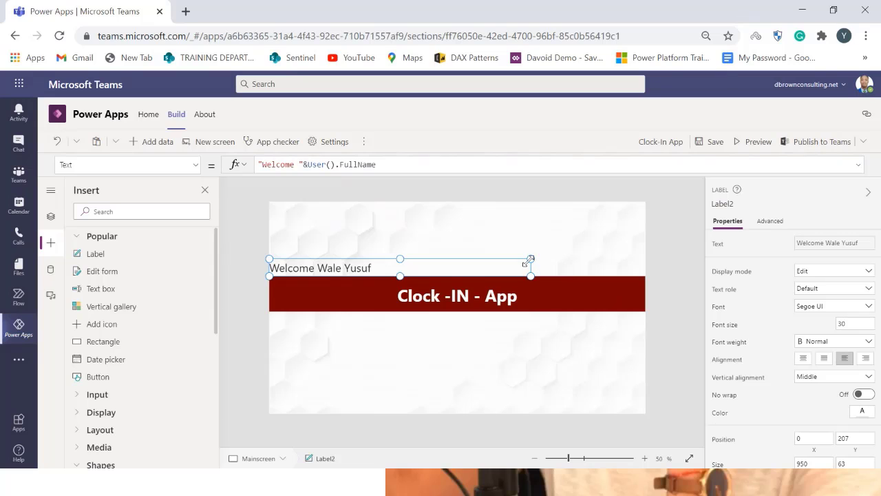
pyautogui.moveTo(530, 259); pyautogui.dragTo(650, 267)
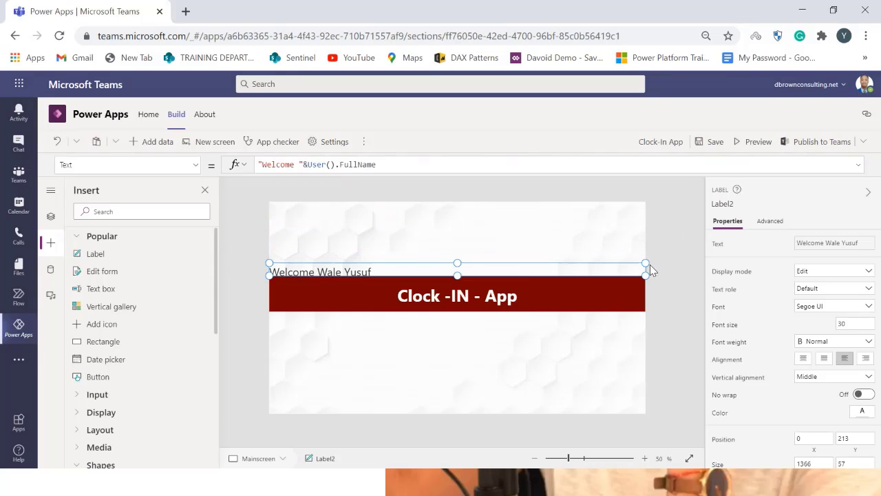
pyautogui.click(803, 360)
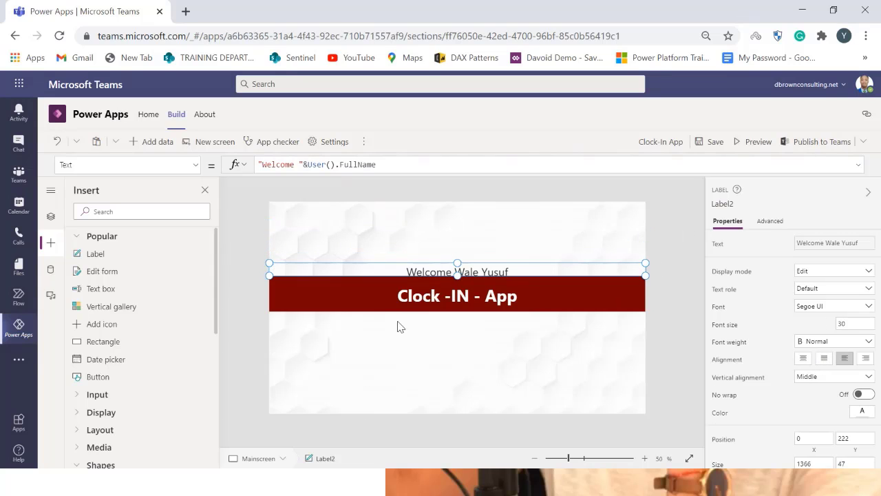
pyautogui.moveTo(461, 263)
pyautogui.mouseDown()
pyautogui.moveTo(466, 253)
pyautogui.moveTo(457, 269)
pyautogui.mouseUp()
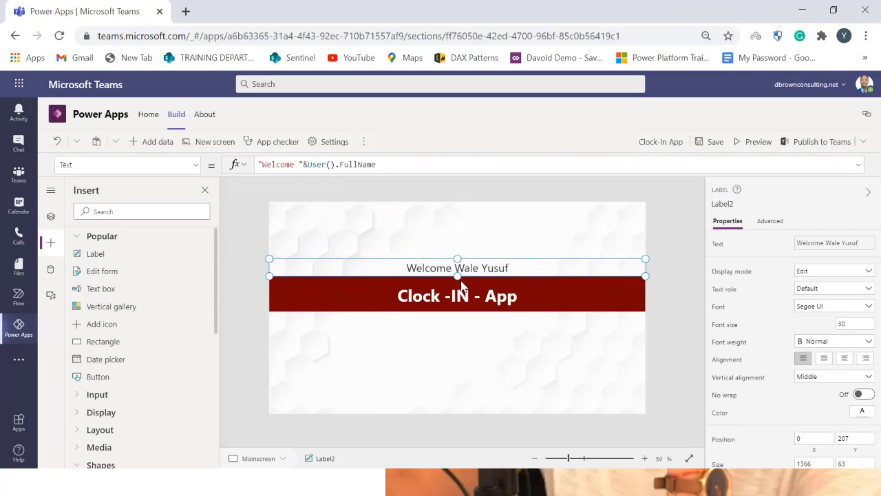
pyautogui.click(605, 336)
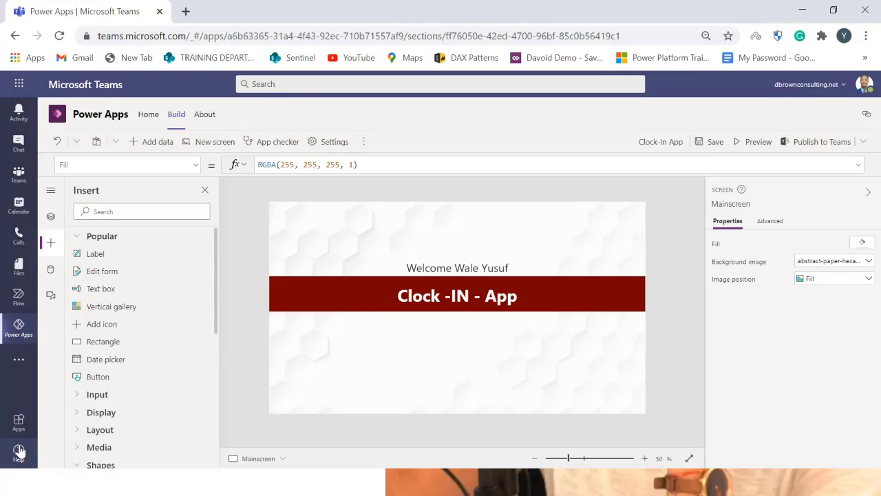
# Insert a new label and place it below the red bar
pyautogui.click(98, 260)
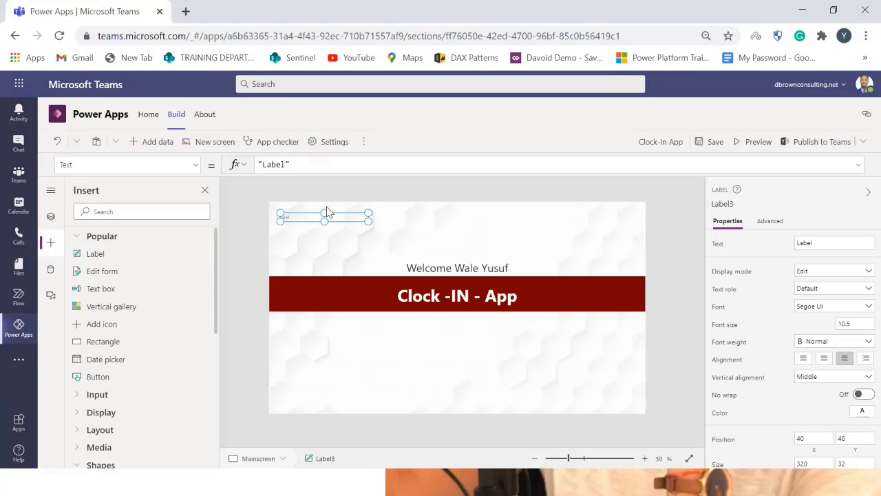
pyautogui.moveTo(335, 214); pyautogui.dragTo(558, 345)
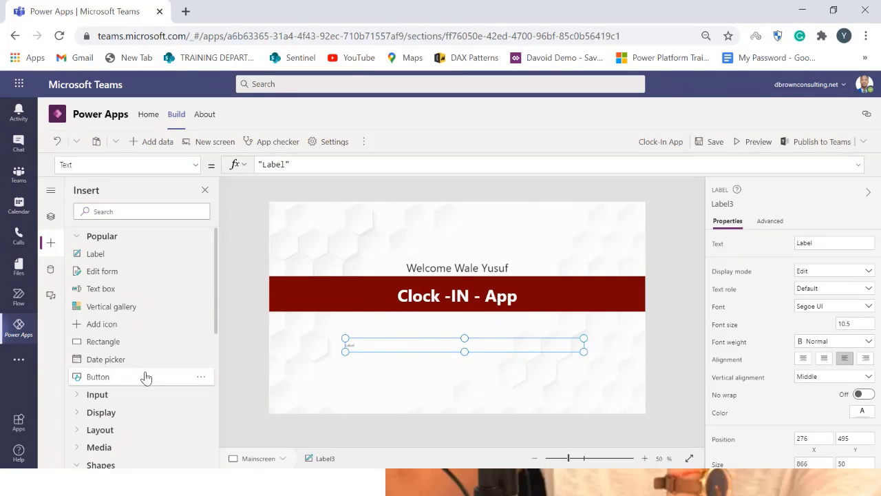
pyautogui.click(78, 394)
pyautogui.scroll(-1, 141, 406)
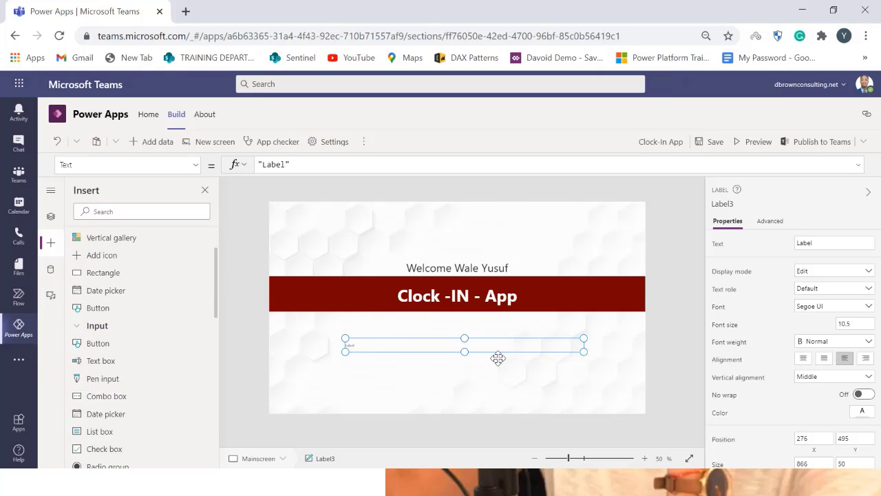
pyautogui.moveTo(500, 351); pyautogui.dragTo(507, 363)
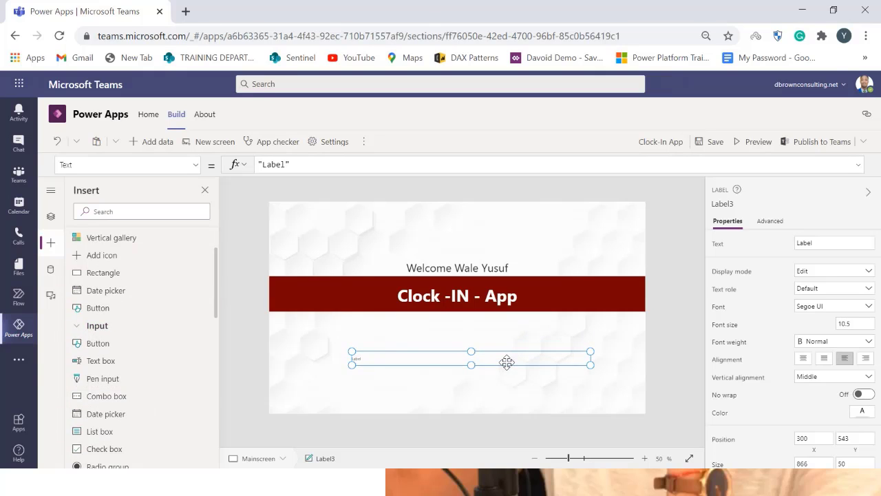
pyautogui.click(282, 362)
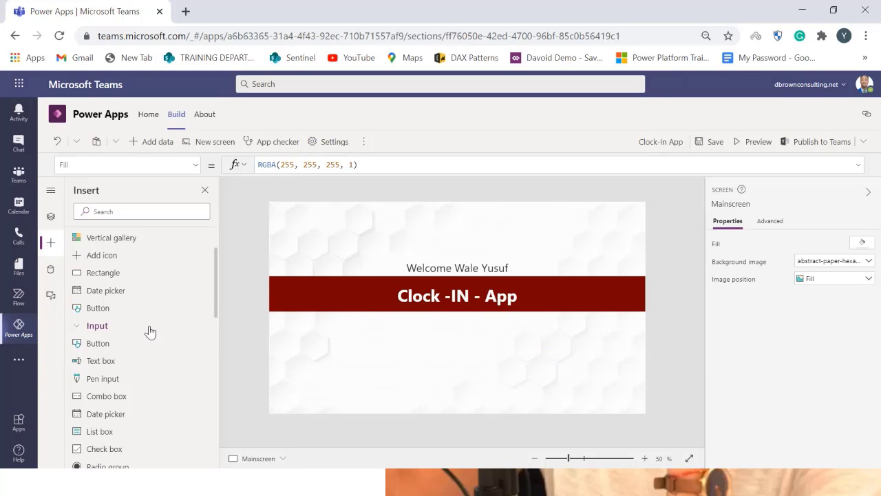
# Insert a text box below the red bar with placeholder "Type your email address" and an empty default value
pyautogui.click(128, 366)
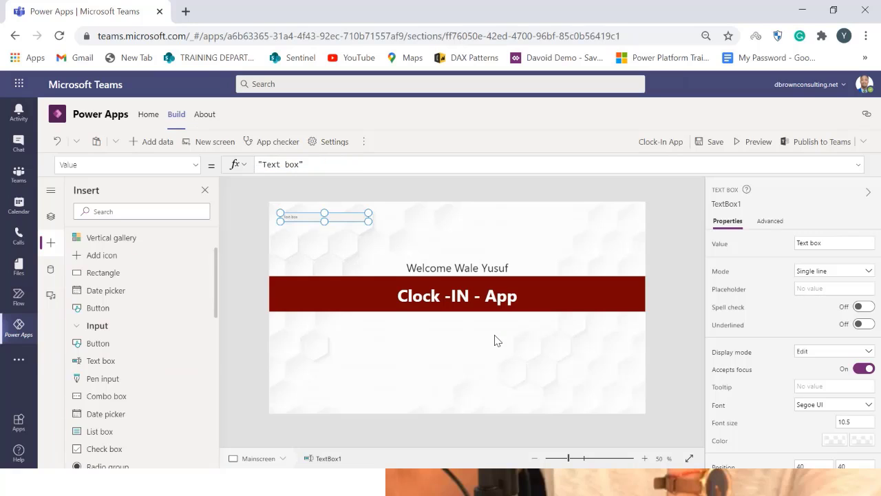
pyautogui.moveTo(354, 219); pyautogui.dragTo(543, 355)
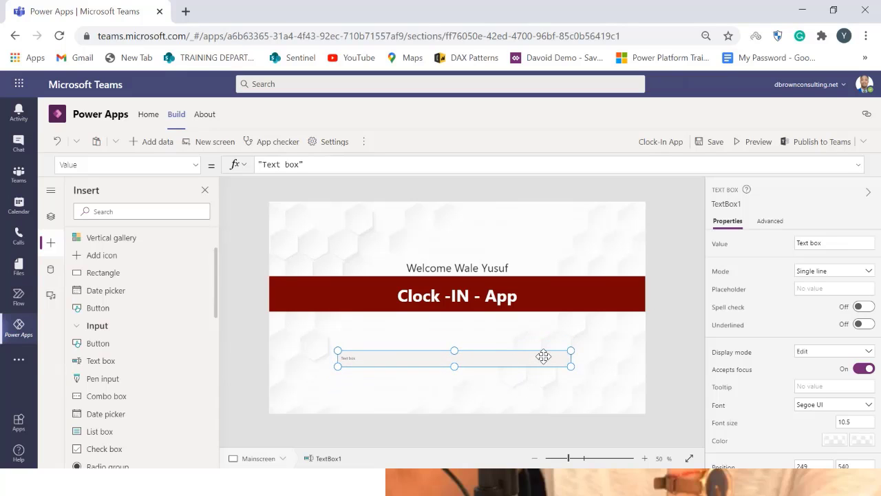
pyautogui.click(831, 289)
pyautogui.write('Type your email address')
pyautogui.click(826, 243)
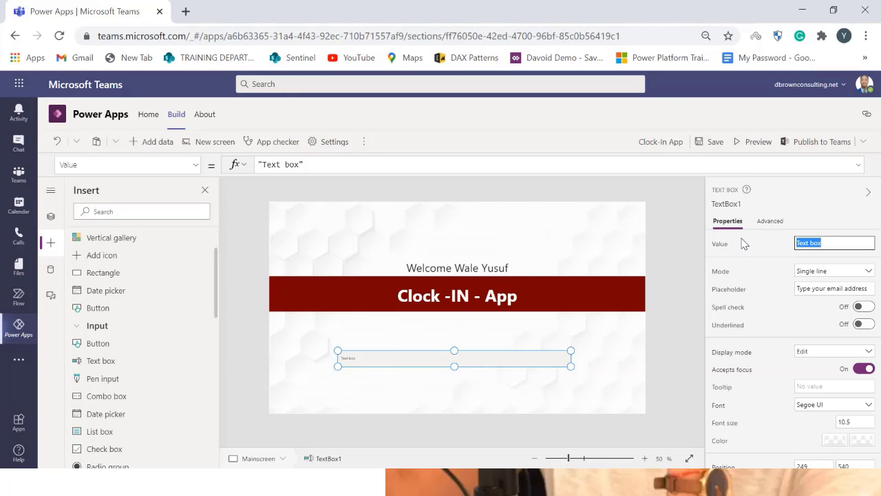
pyautogui.press('BackSpace')
pyautogui.click(797, 320)
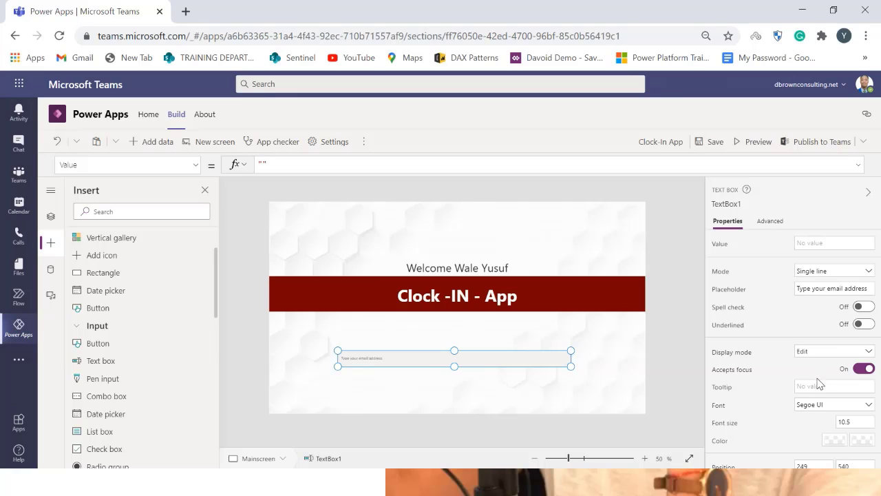
# Set the text box's font size to 20
pyautogui.scroll(-1, 820, 385)
pyautogui.click(843, 380)
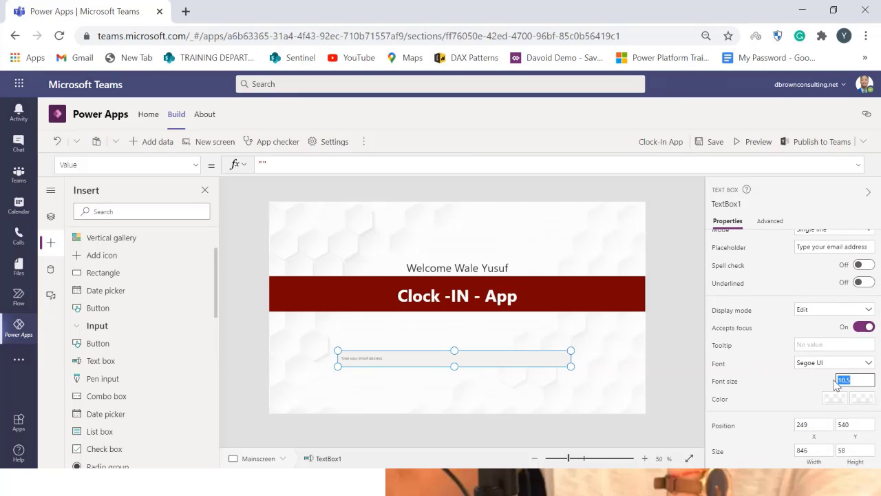
pyautogui.write('25')
pyautogui.press('Return')
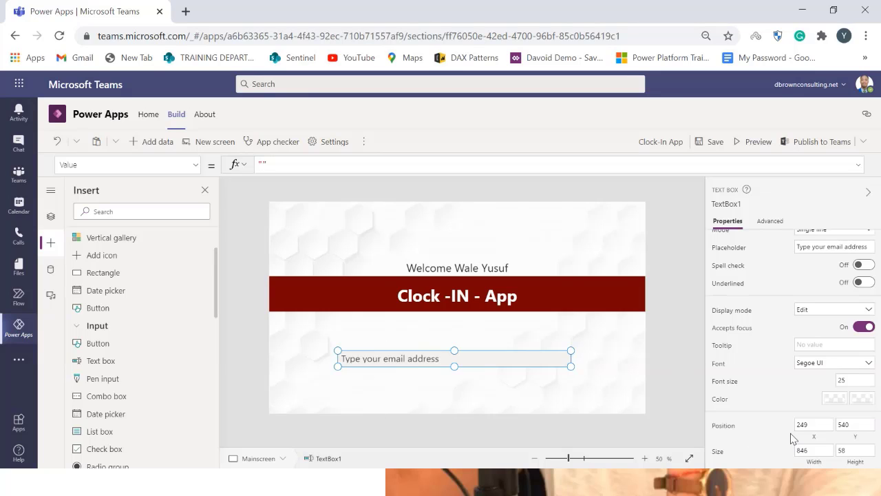
pyautogui.click(849, 381)
pyautogui.write('20')
pyautogui.press('Return')
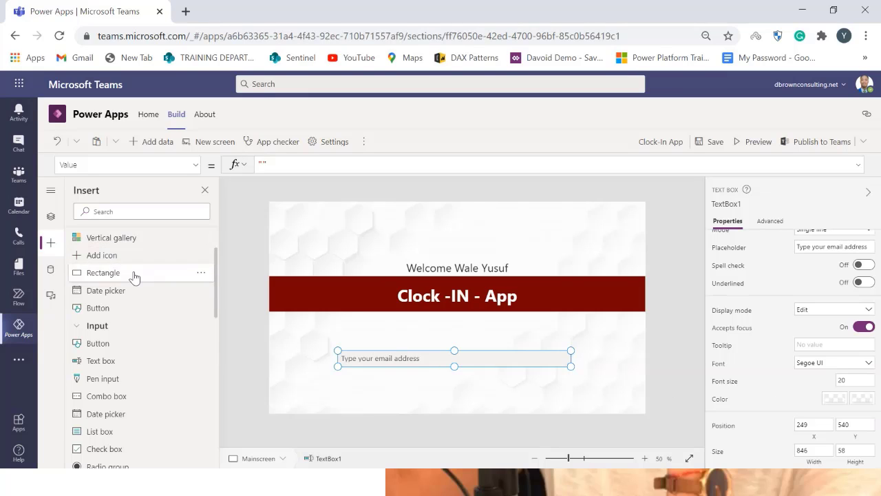
# Insert a label above the text box with the text "Enter Email Here"
pyautogui.scroll(2, 134, 275)
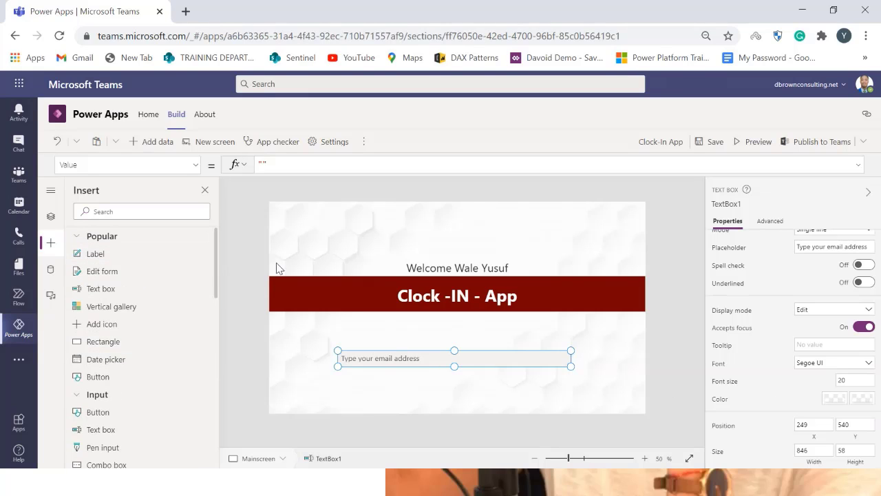
pyautogui.click(95, 253)
pyautogui.moveTo(344, 214); pyautogui.dragTo(423, 341)
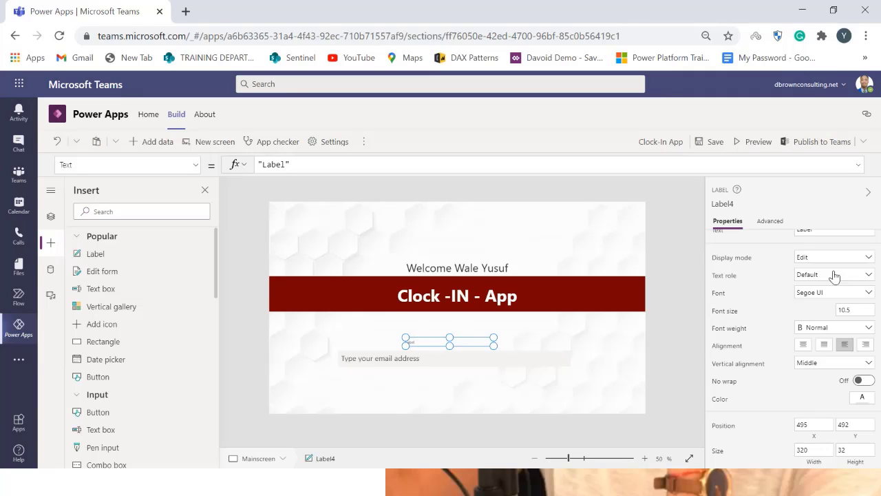
pyautogui.scroll(1, 834, 276)
pyautogui.moveTo(833, 244); pyautogui.dragTo(796, 246)
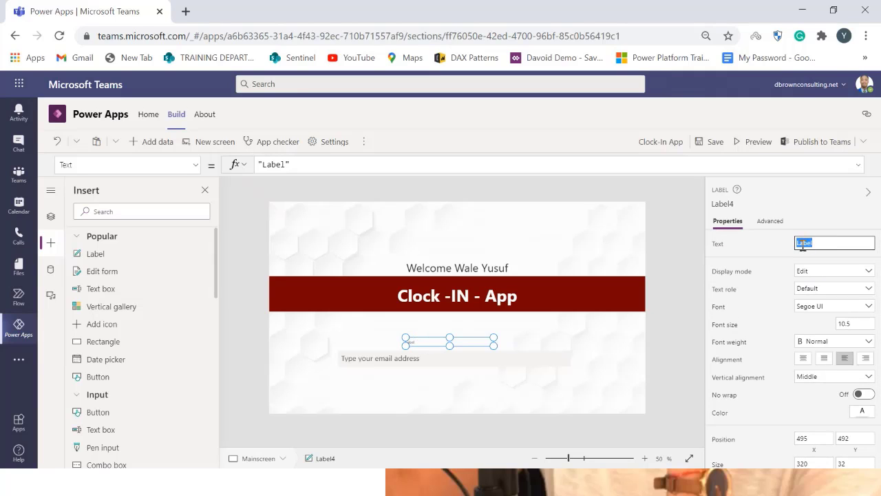
pyautogui.write('Enter Email Here')
# Set the email label's font size to 25, widen it slightly, and centre its text
pyautogui.click(866, 323)
pyautogui.moveTo(866, 322); pyautogui.dragTo(833, 333)
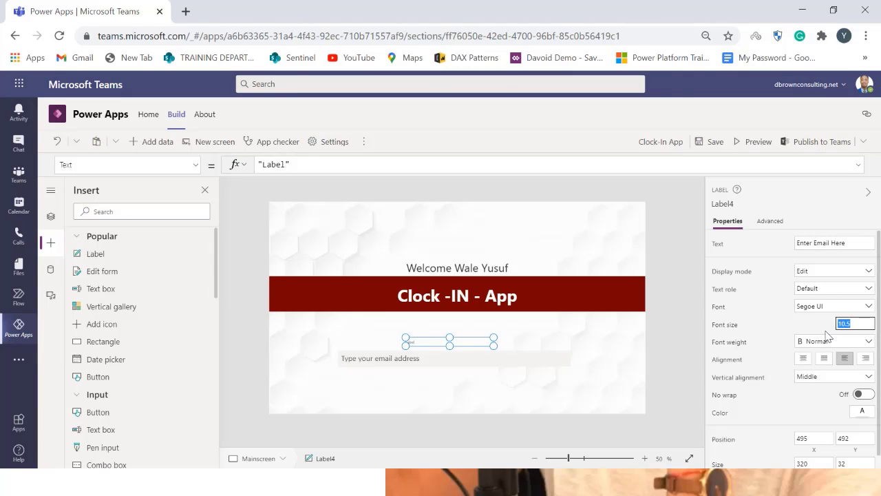
pyautogui.write('25')
pyautogui.click(779, 331)
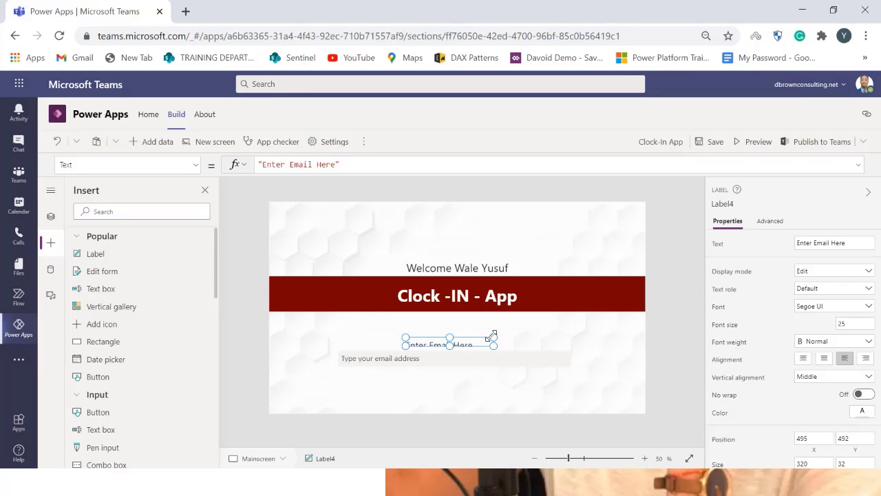
pyautogui.moveTo(493, 337); pyautogui.dragTo(504, 331)
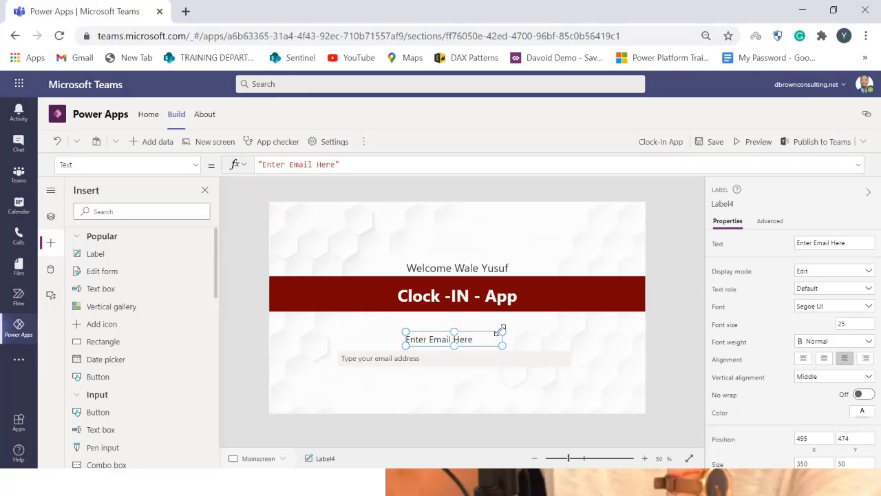
pyautogui.click(804, 359)
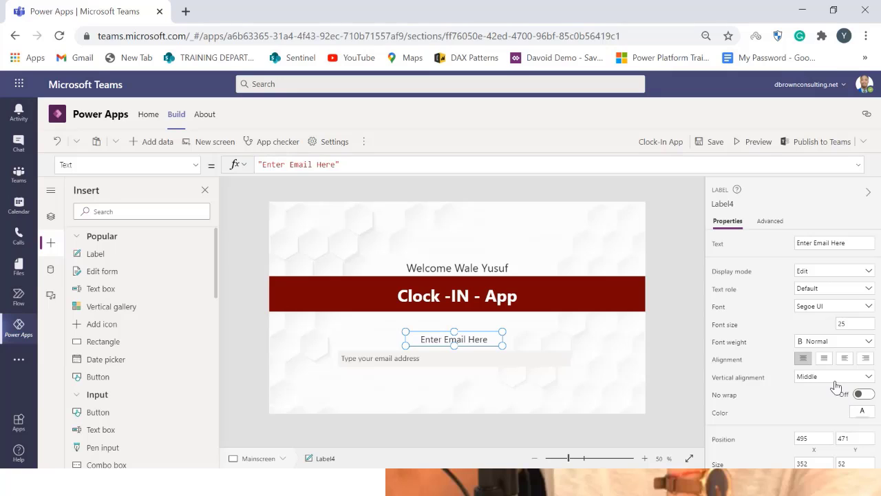
# Set the email label's text color to dark red
pyautogui.click(861, 411)
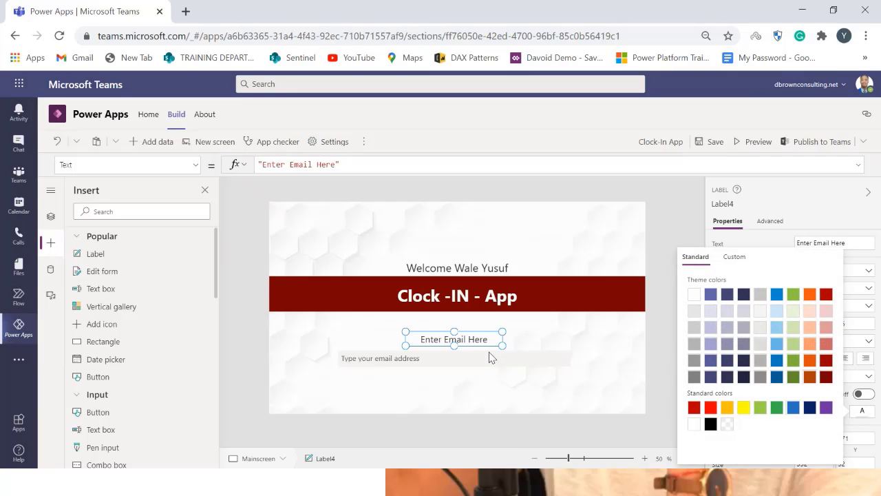
pyautogui.click(825, 377)
pyautogui.click(540, 320)
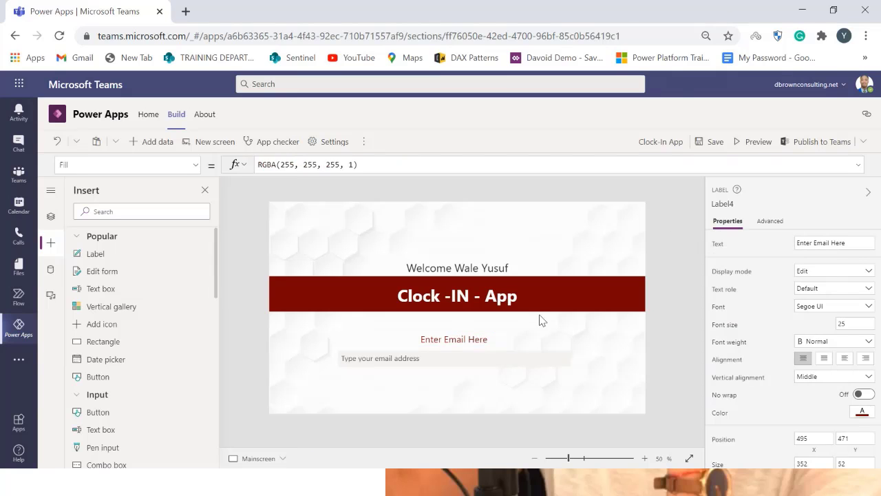
# Try several light fill colors on the email text box
pyautogui.click(488, 360)
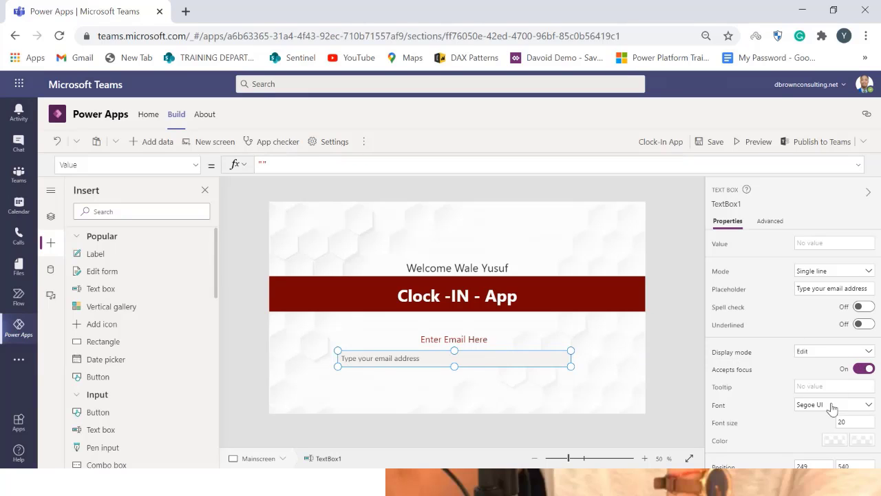
pyautogui.scroll(-1, 831, 379)
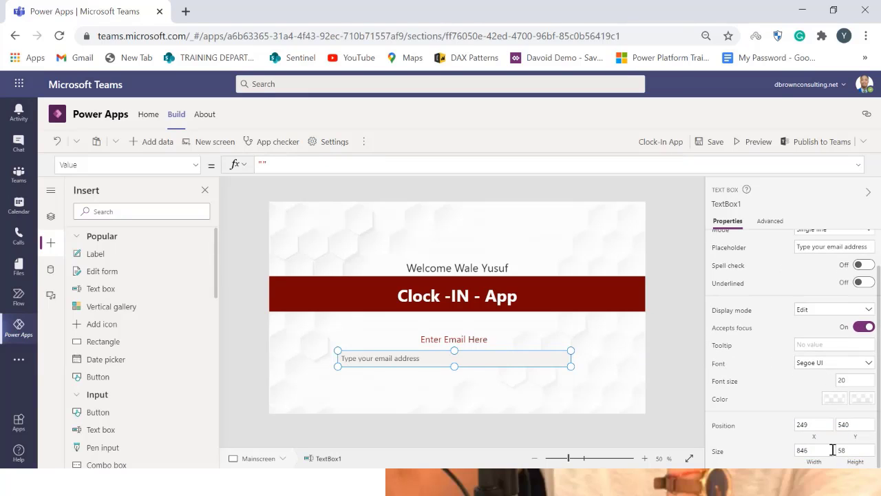
pyautogui.click(839, 401)
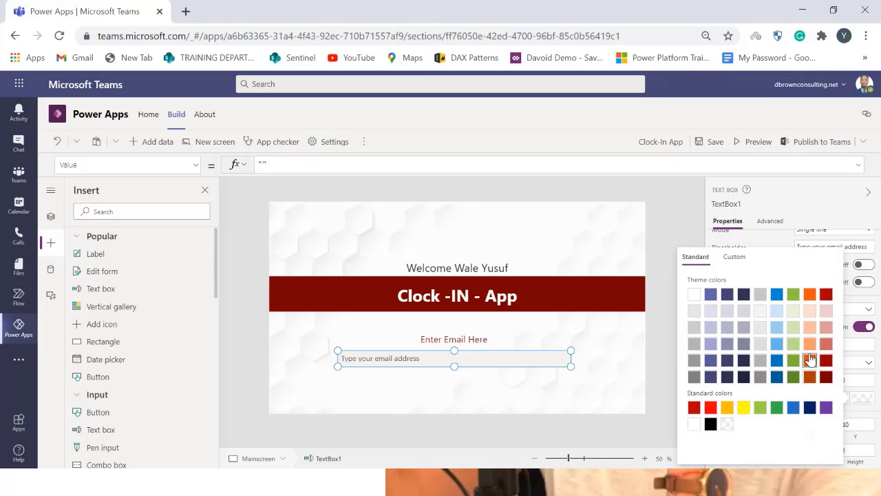
pyautogui.click(826, 316)
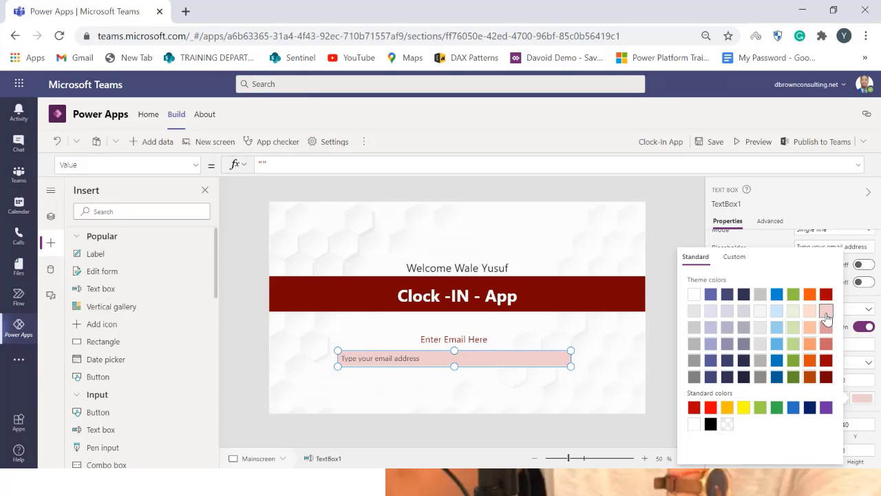
pyautogui.click(810, 314)
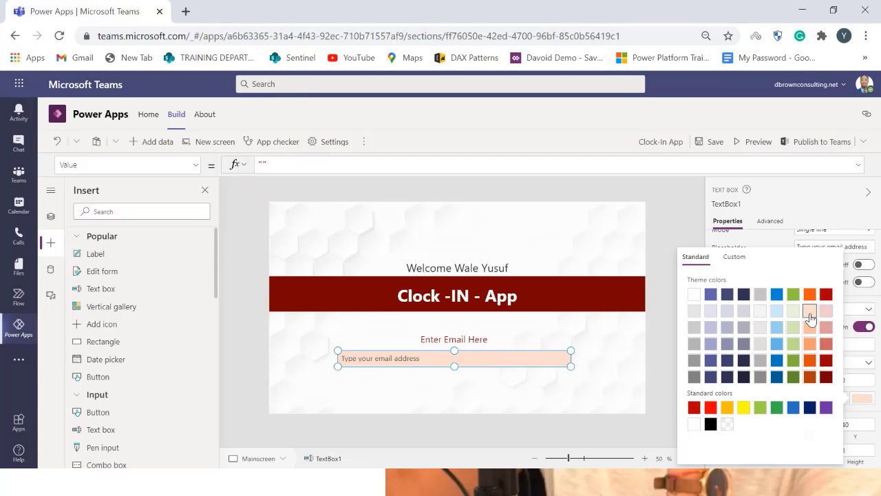
pyautogui.click(759, 313)
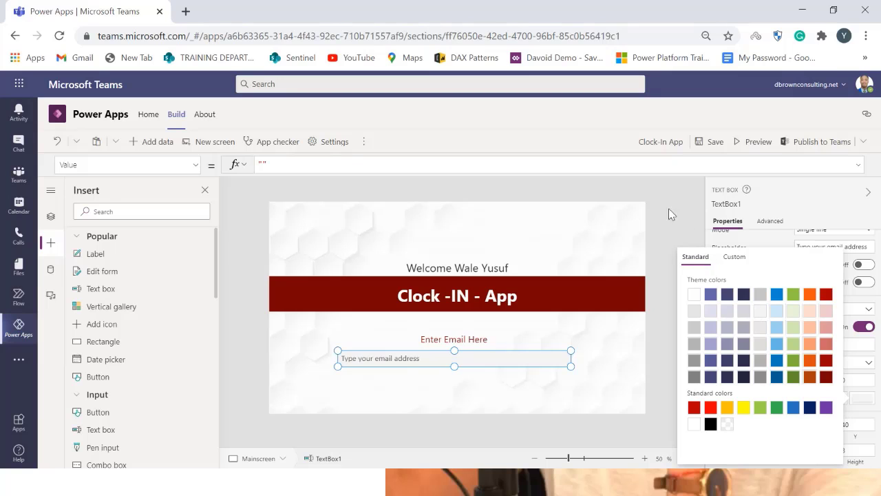
pyautogui.click(653, 281)
pyautogui.click(555, 363)
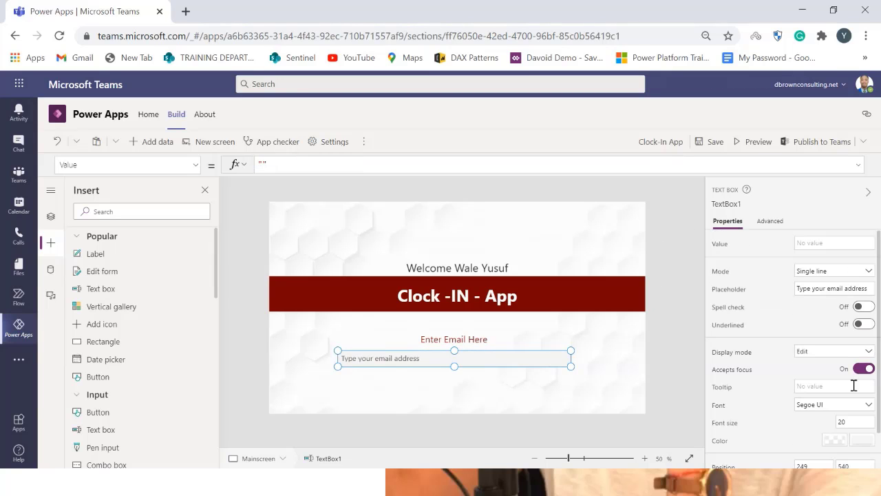
# Set the email text box's fill color to light pink
pyautogui.click(861, 440)
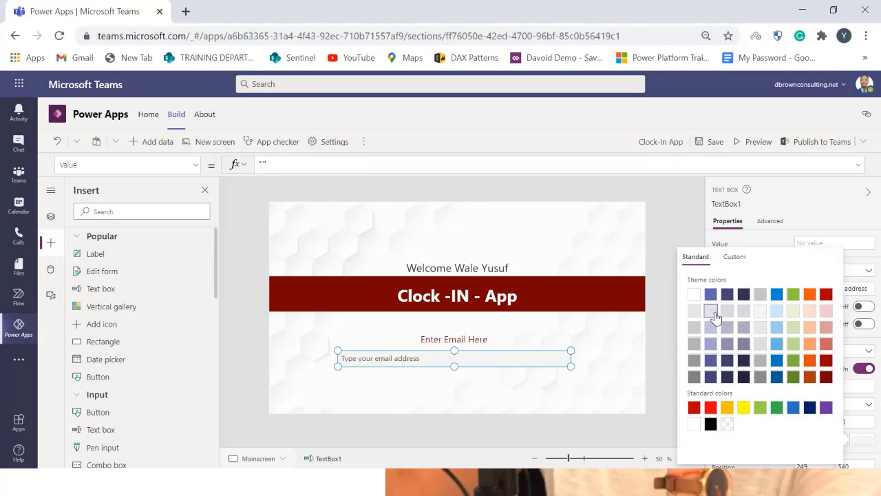
pyautogui.click(825, 380)
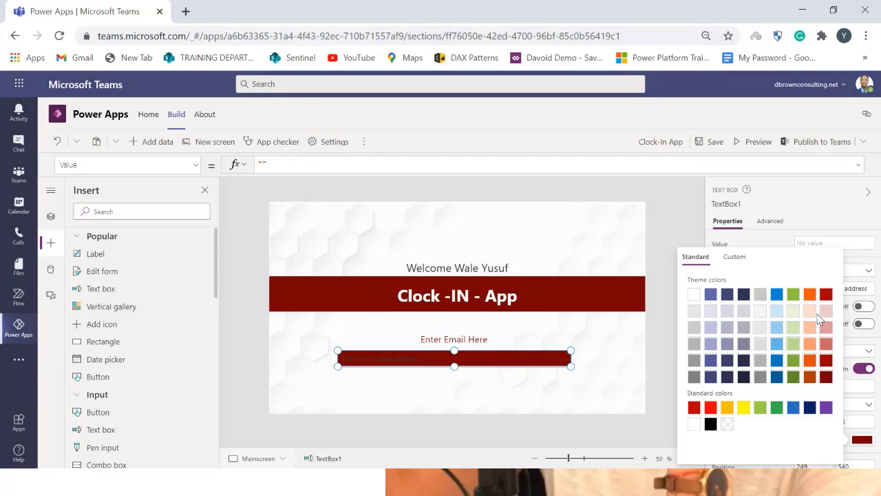
pyautogui.click(826, 311)
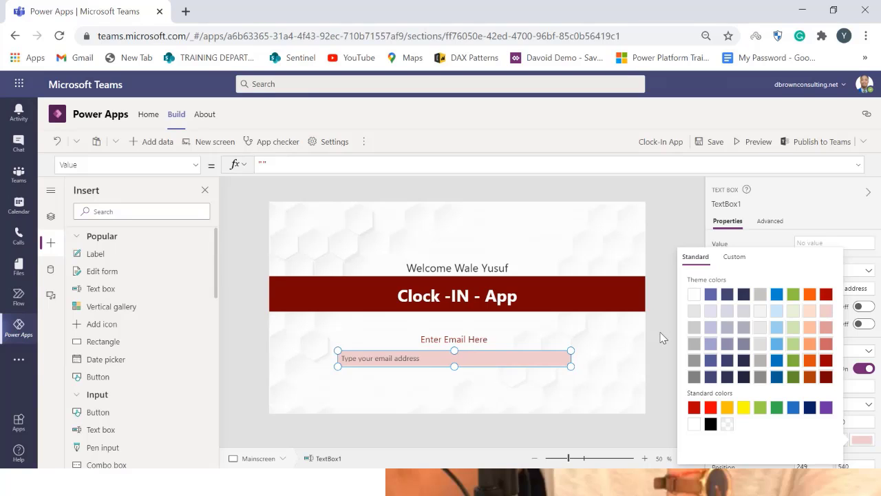
pyautogui.click(633, 387)
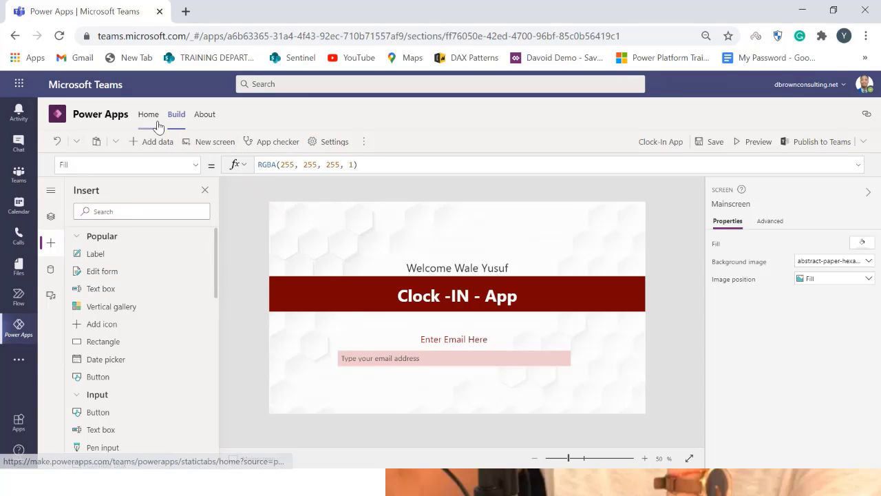
# Insert a button and move it below the email text box
pyautogui.click(49, 245)
pyautogui.click(49, 244)
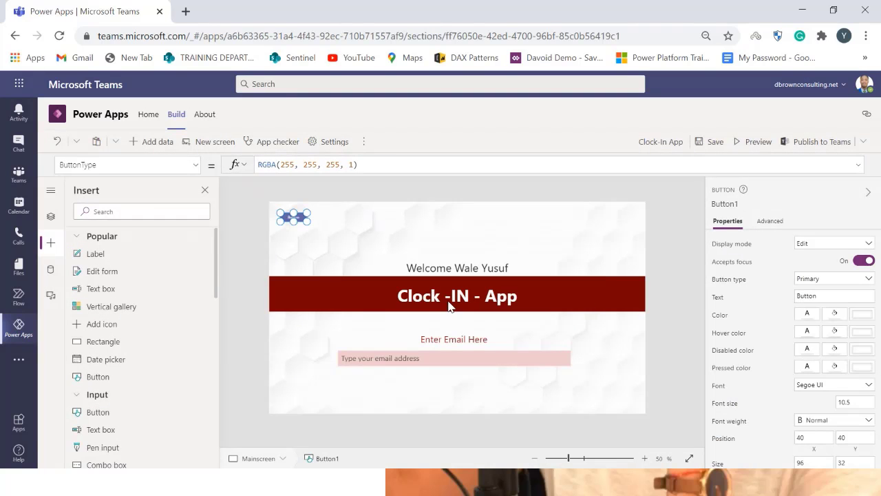
pyautogui.moveTo(280, 214); pyautogui.dragTo(472, 387)
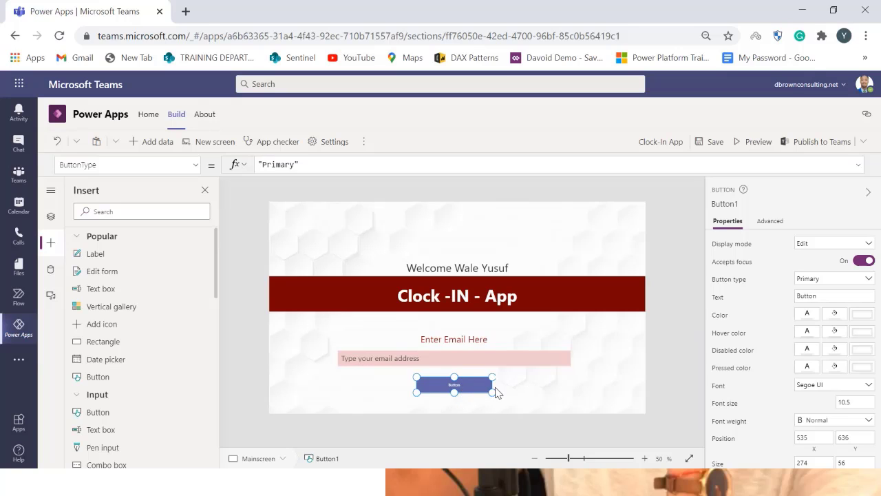
# Set the button type to Standard and enlarge the button slightly, to about 278 by 62
pyautogui.click(826, 281)
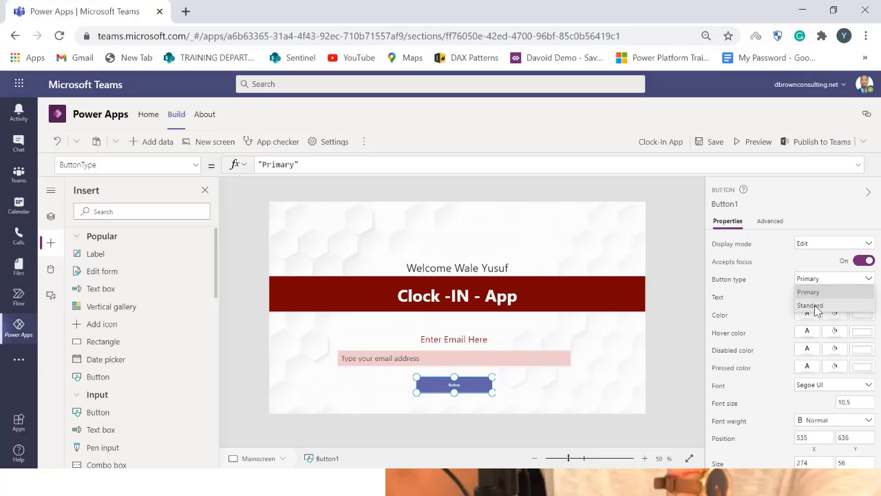
pyautogui.click(819, 313)
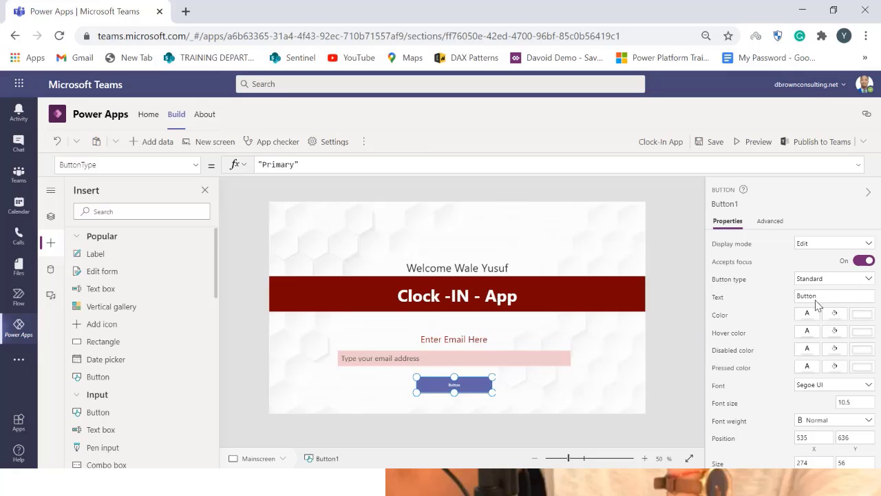
pyautogui.click(466, 417)
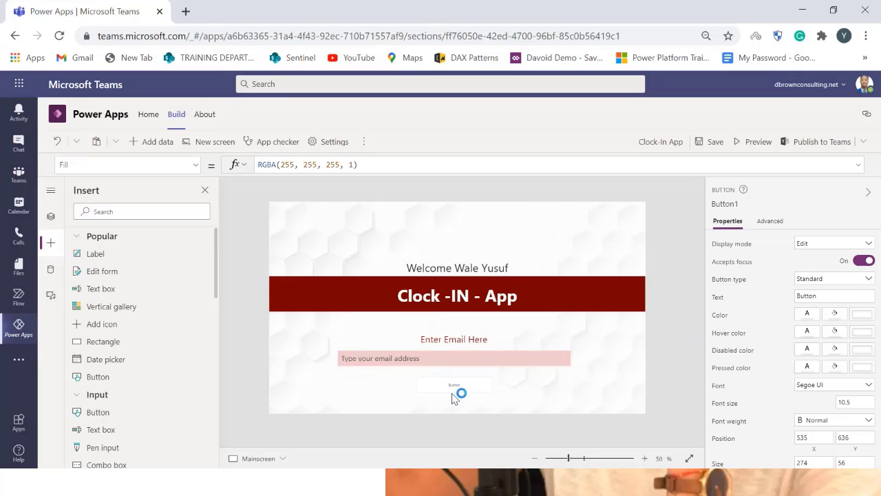
pyautogui.click(457, 390)
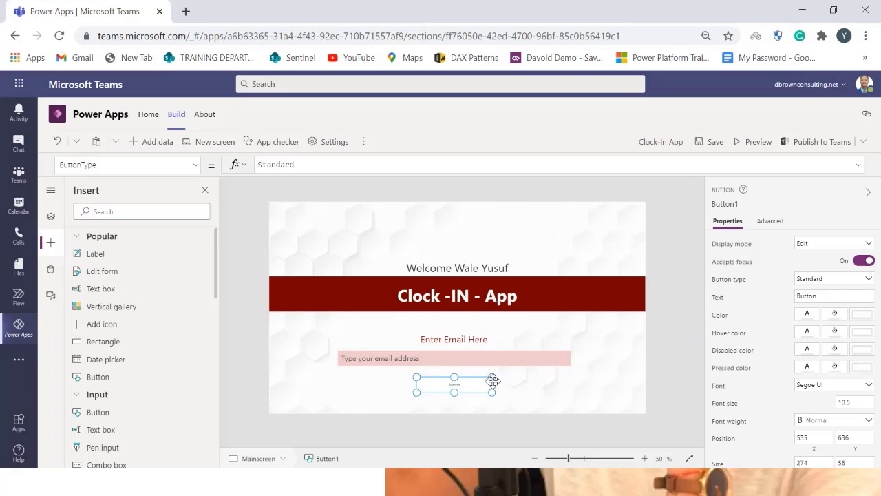
pyautogui.moveTo(492, 376); pyautogui.dragTo(469, 385)
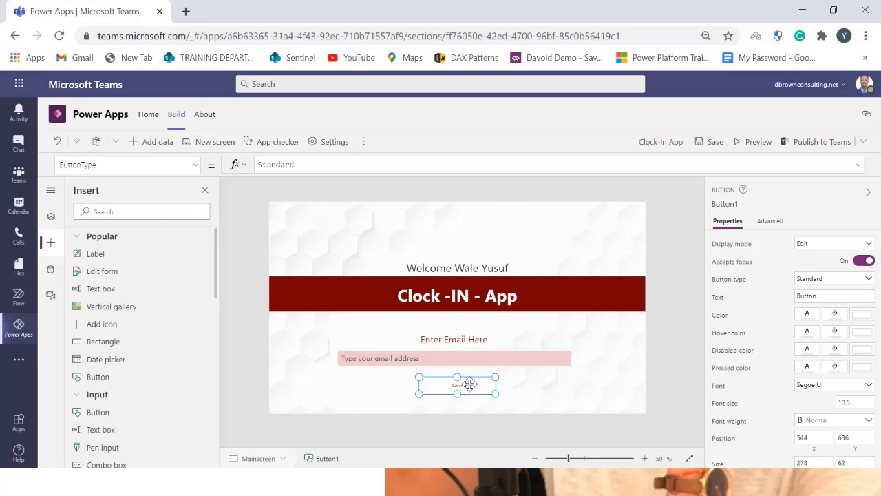
# Set the button's border color to dark red
pyautogui.click(871, 315)
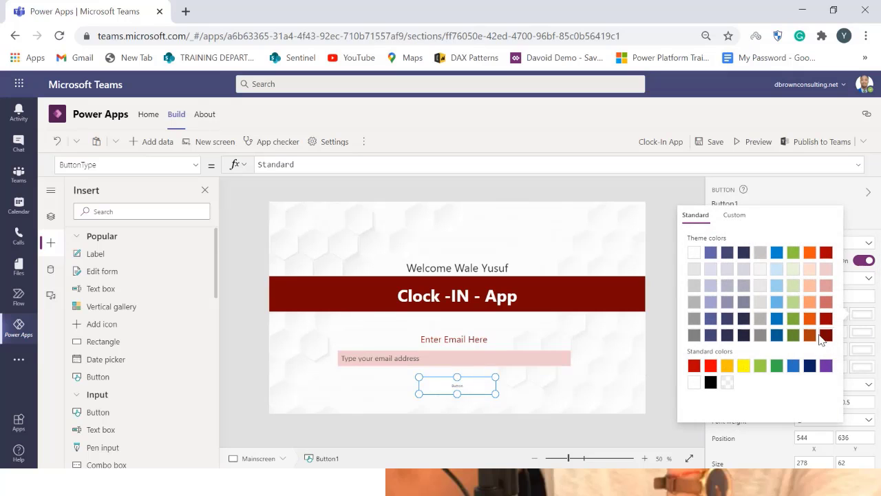
pyautogui.click(826, 335)
pyautogui.click(605, 402)
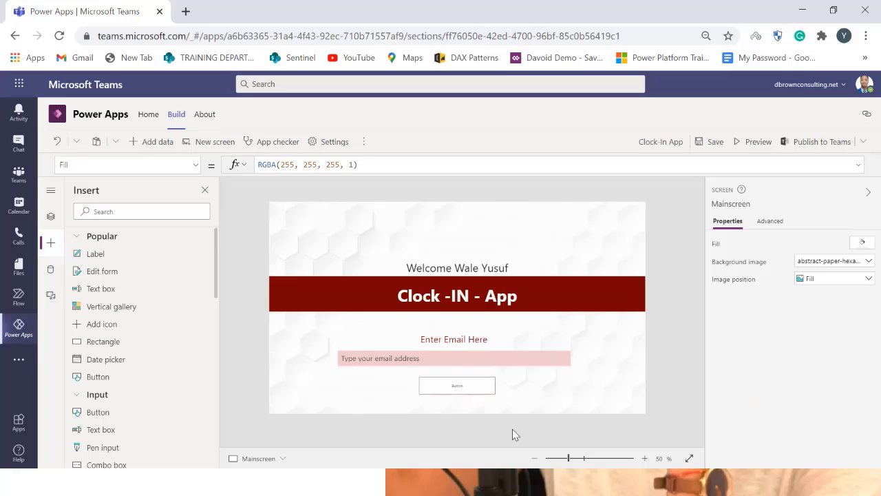
# Set the button's text to "Log In" and its font size to 20
pyautogui.click(459, 386)
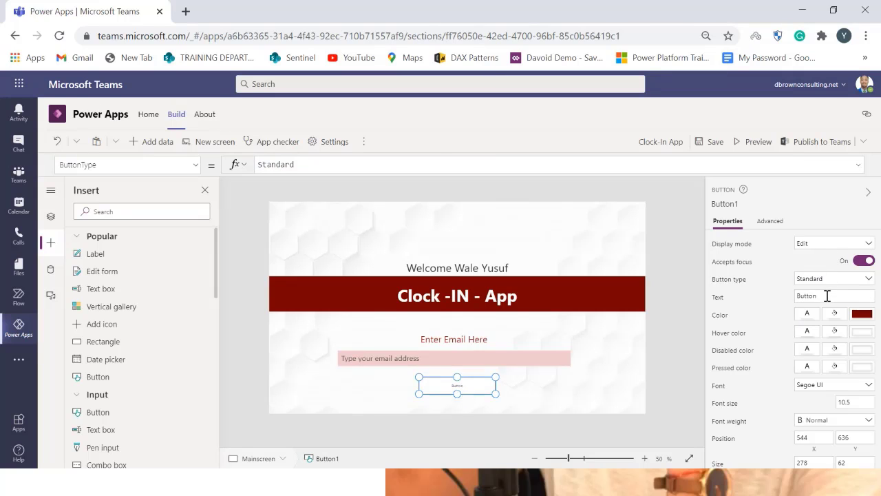
pyautogui.moveTo(819, 296); pyautogui.dragTo(790, 296)
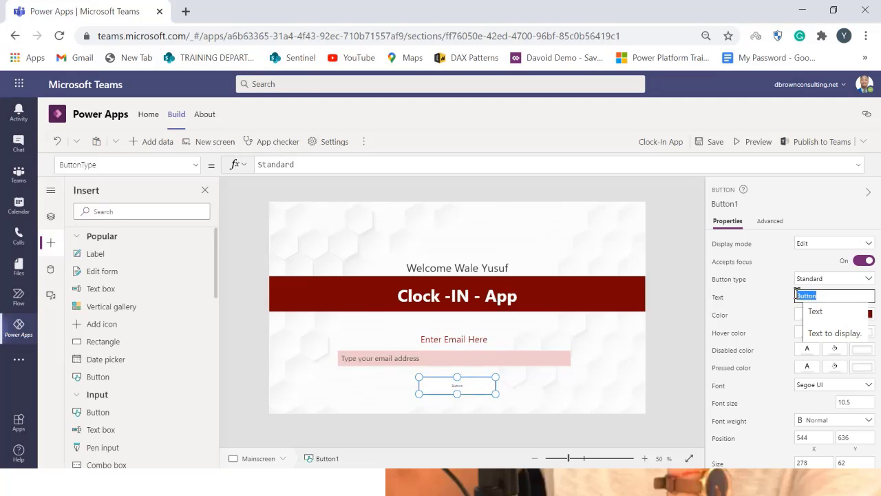
pyautogui.write('C')
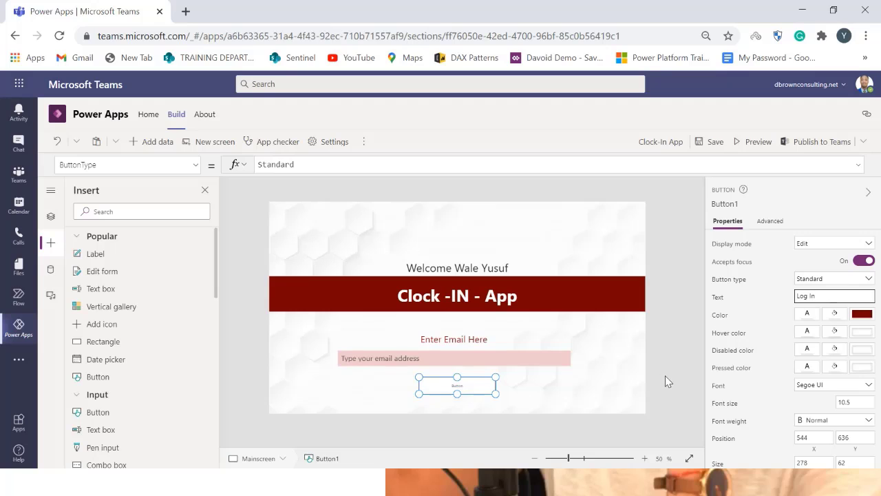
pyautogui.click(854, 402)
pyautogui.write('20')
pyautogui.click(742, 378)
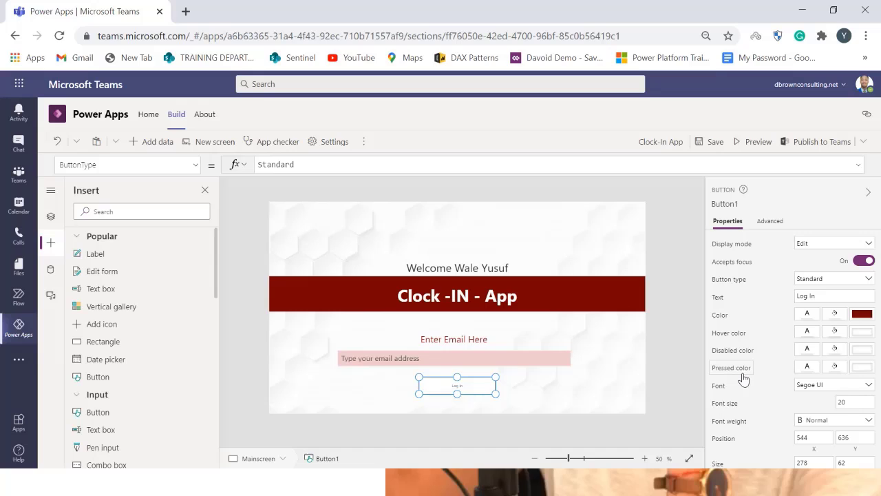
pyautogui.click(682, 383)
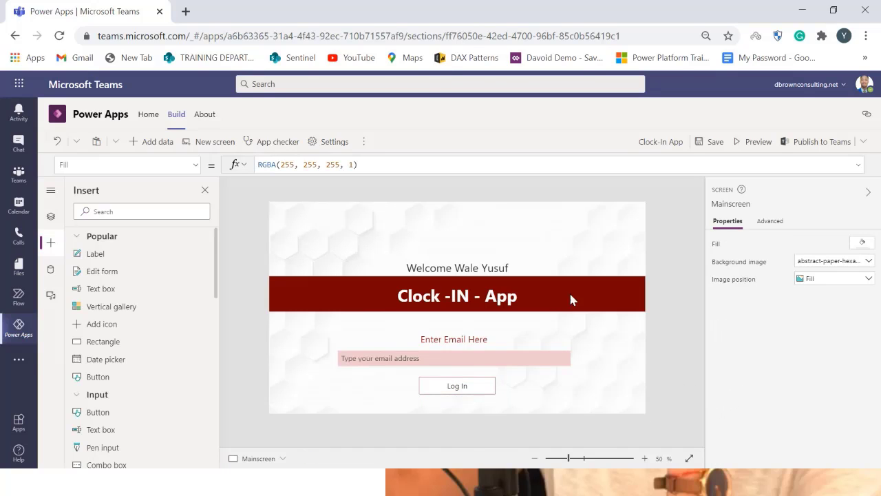
# Preview the app at canvas size and test typing into the email box
pyautogui.click(754, 142)
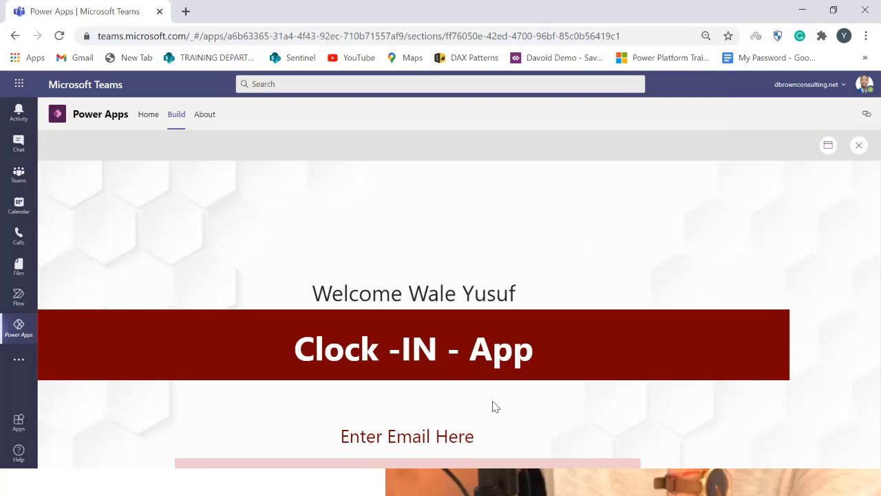
pyautogui.click(827, 148)
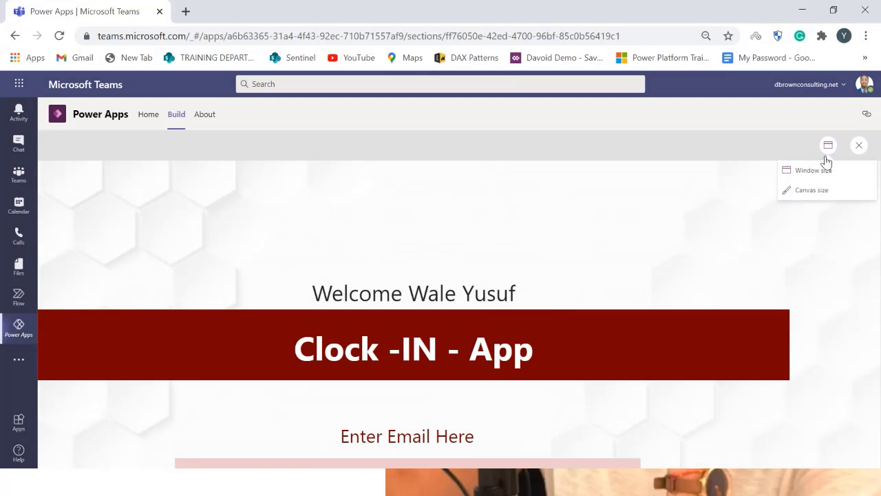
pyautogui.click(825, 171)
pyautogui.click(827, 146)
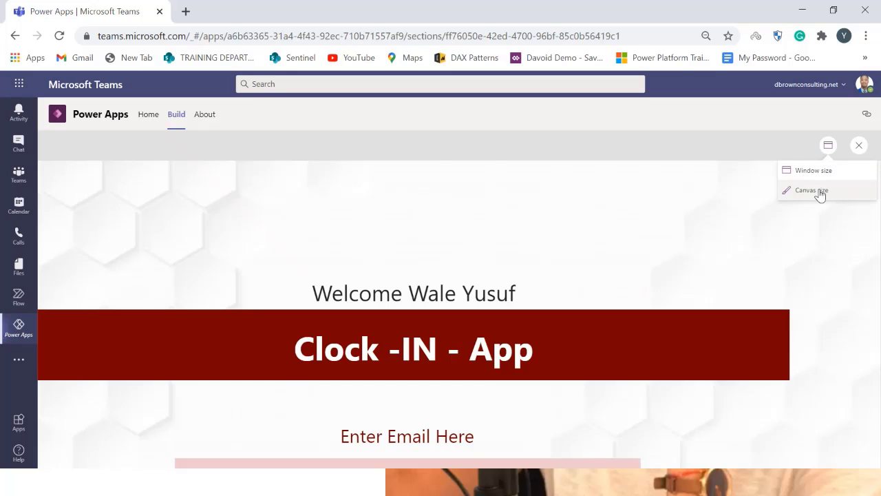
pyautogui.click(812, 191)
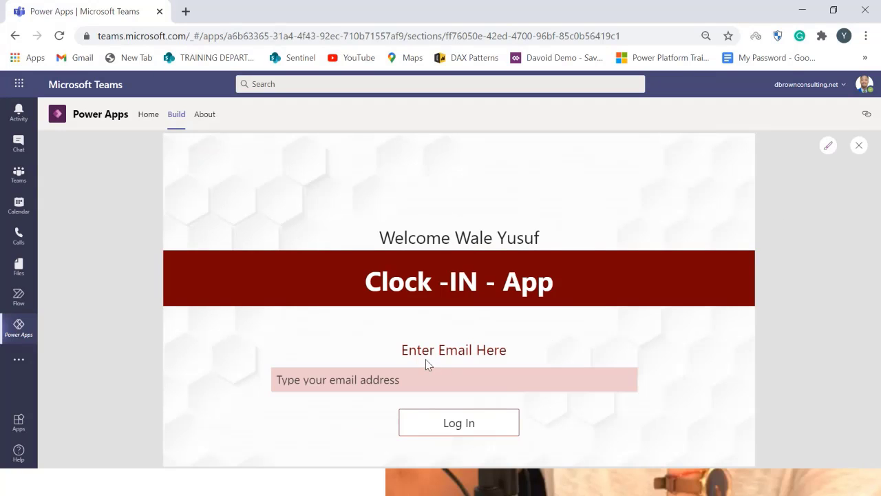
pyautogui.click(503, 385)
pyautogui.write('jytggdk')
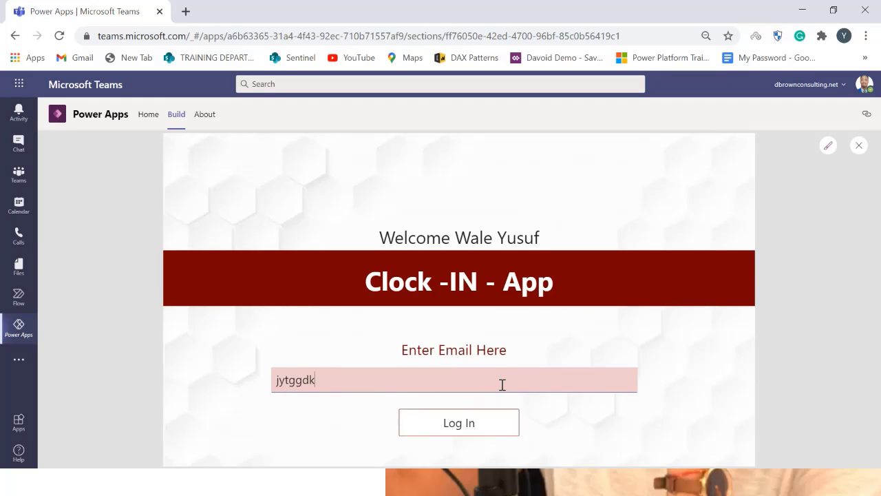
pyautogui.press('BackSpace')
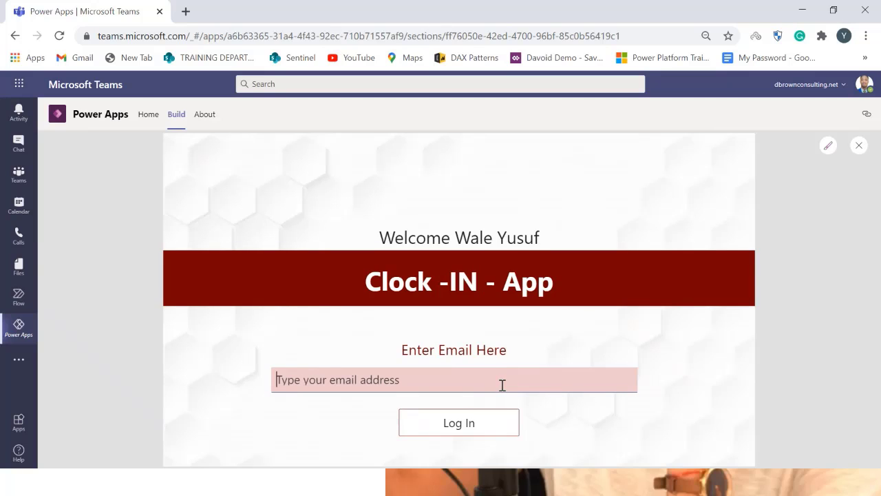
pyautogui.write('ncck')
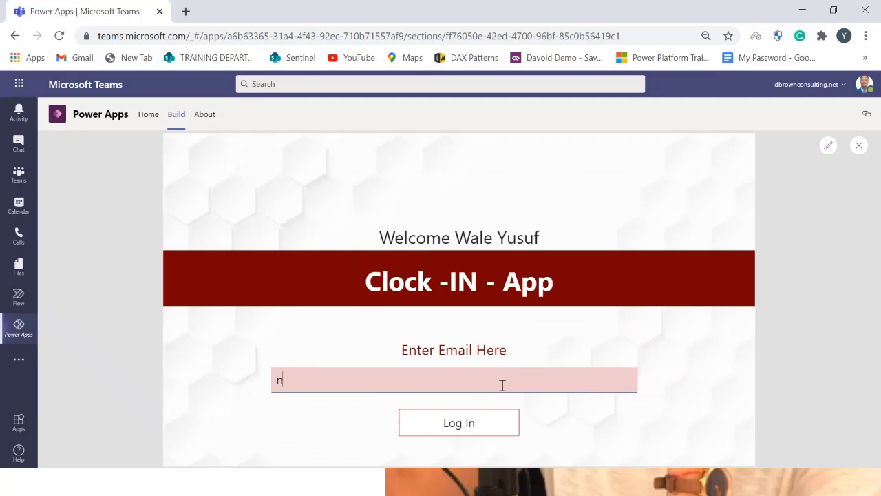
pyautogui.press('BackSpace')
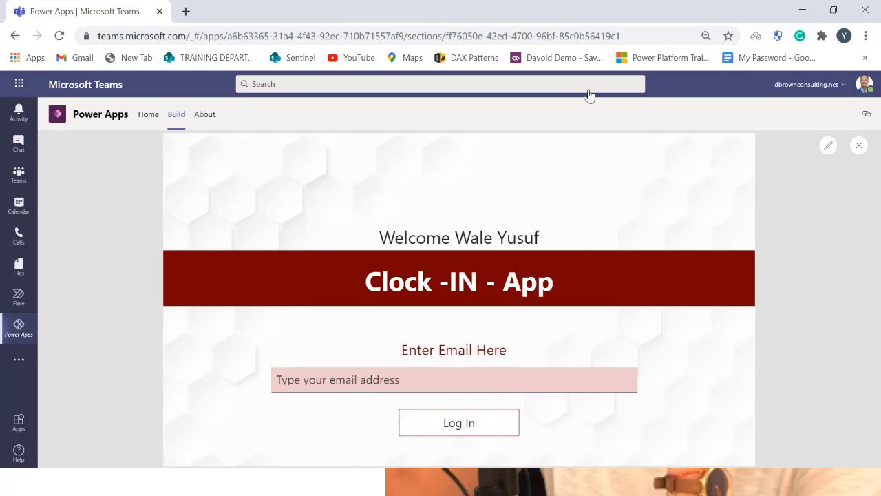
# Close the preview and inspect the app's screens and controls in the tree view
pyautogui.click(858, 146)
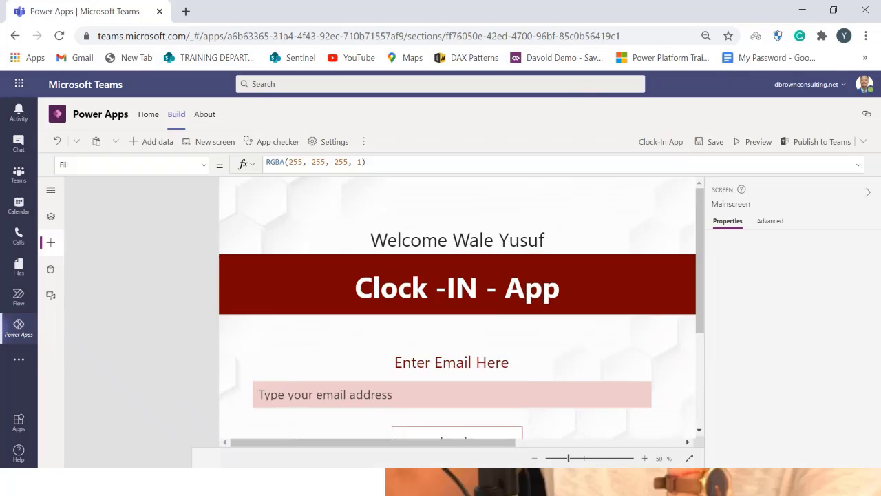
pyautogui.click(571, 340)
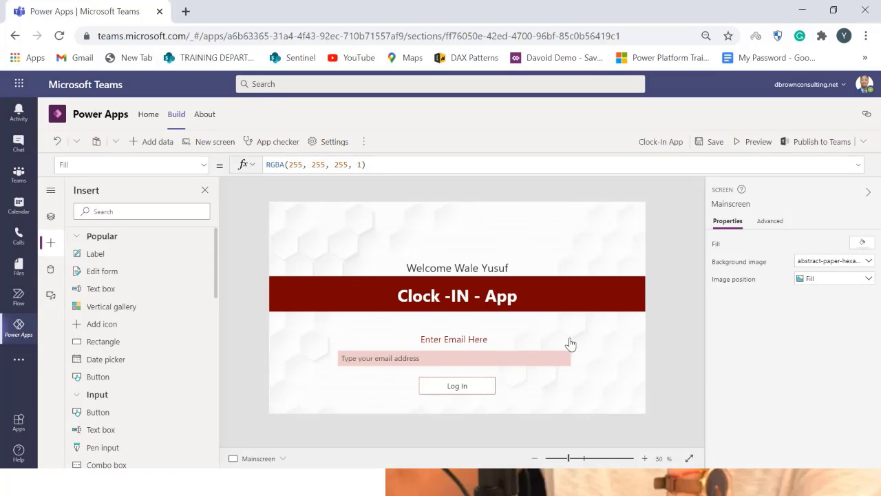
pyautogui.click(502, 360)
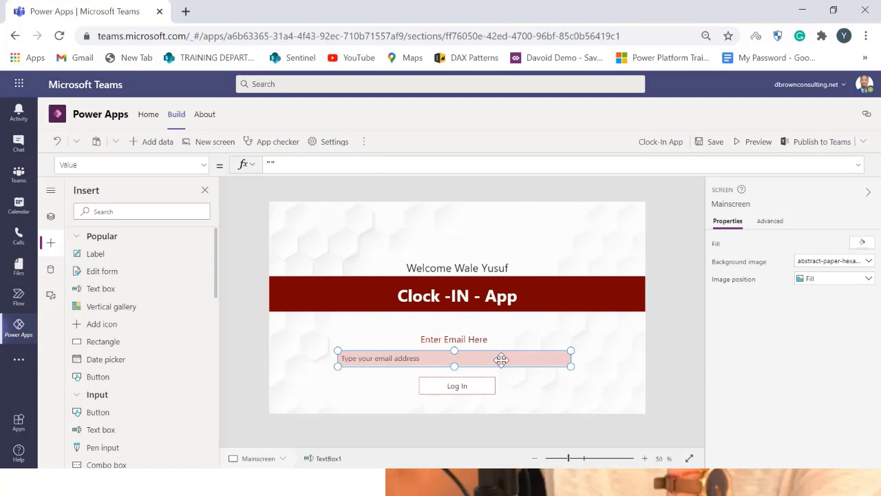
pyautogui.click(455, 385)
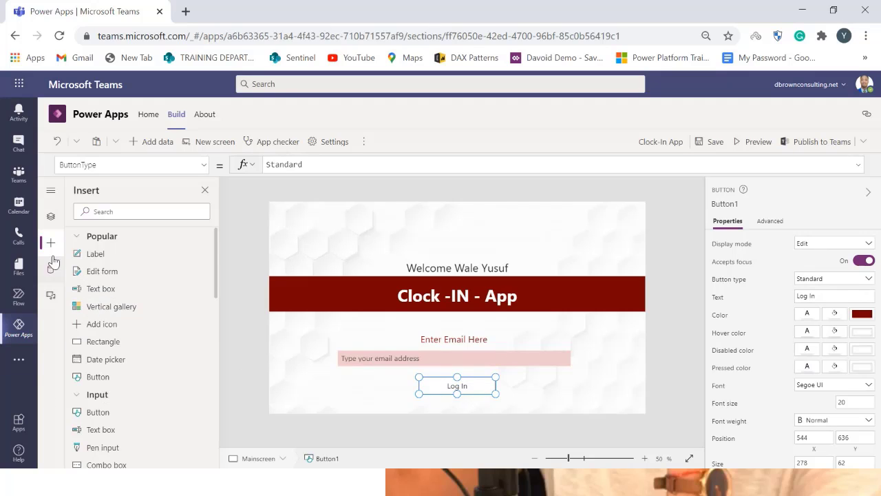
pyautogui.click(50, 216)
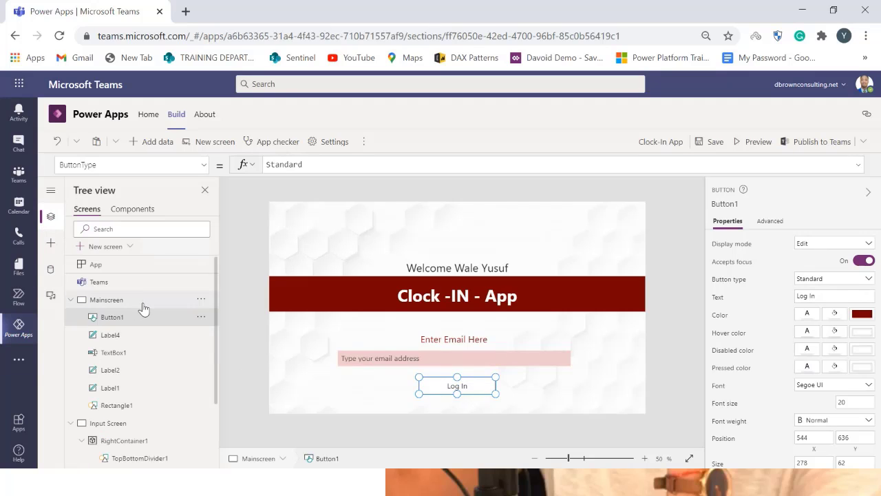
pyautogui.click(115, 423)
pyautogui.click(86, 299)
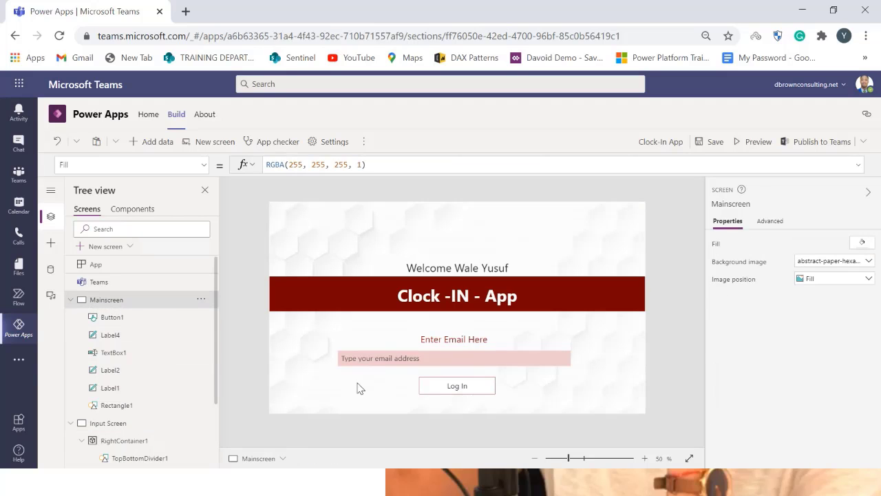
# Set the Log In button's OnSelect formula to Navigate('Input Screen')
pyautogui.click(443, 390)
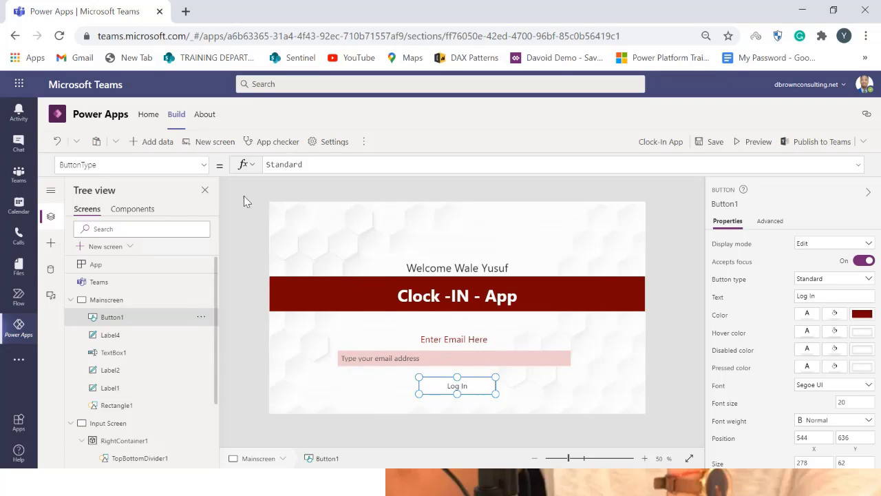
pyautogui.click(203, 165)
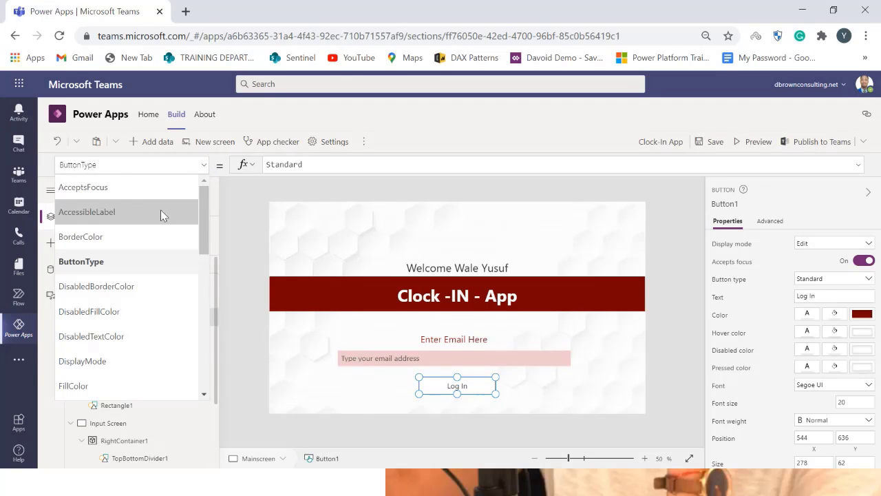
pyautogui.scroll(-4, 181, 303)
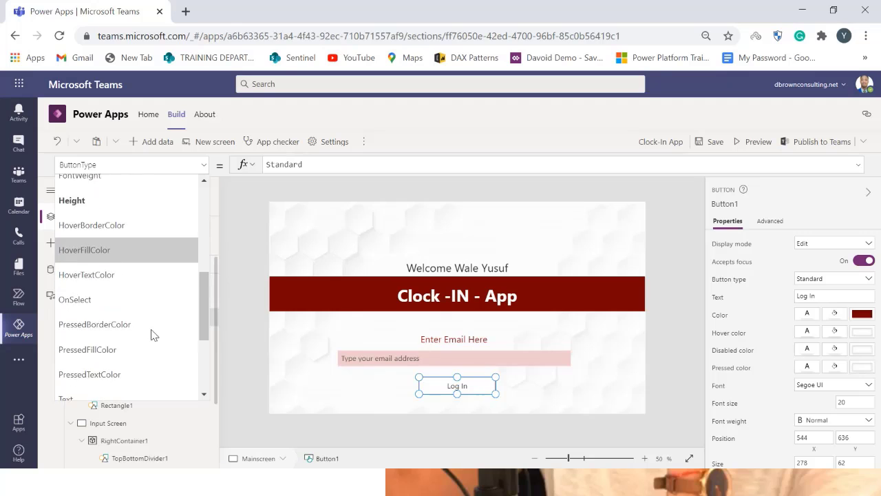
pyautogui.scroll(-2, 153, 334)
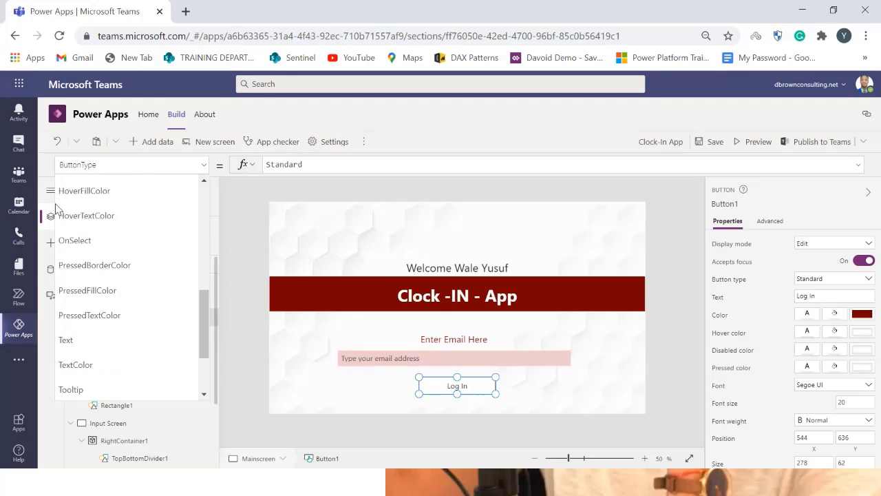
pyautogui.click(112, 255)
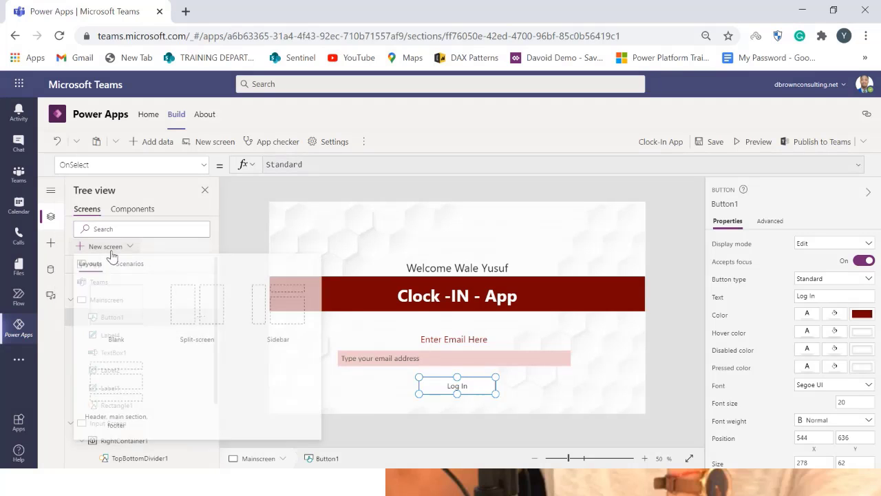
pyautogui.click(434, 379)
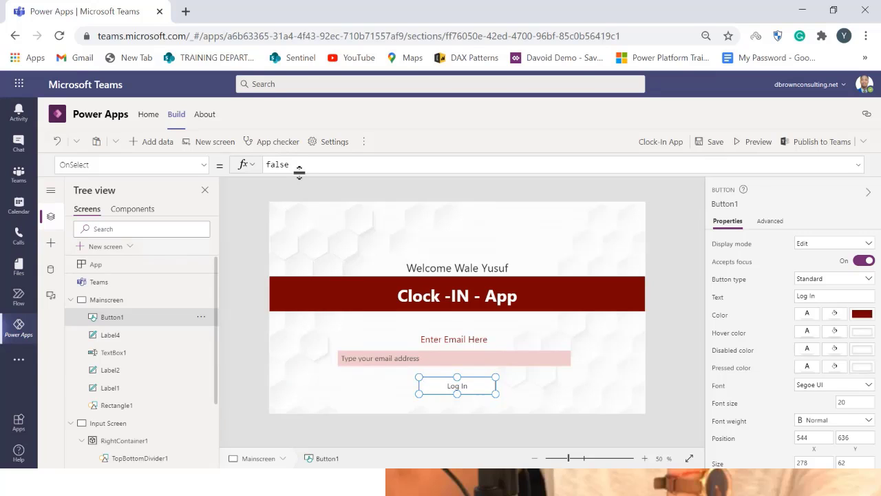
pyautogui.moveTo(292, 165); pyautogui.dragTo(253, 166)
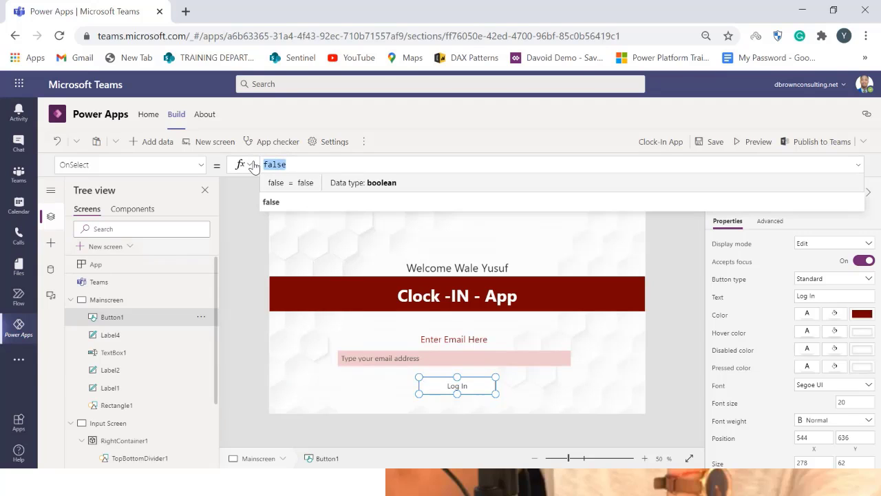
pyautogui.write('Nav')
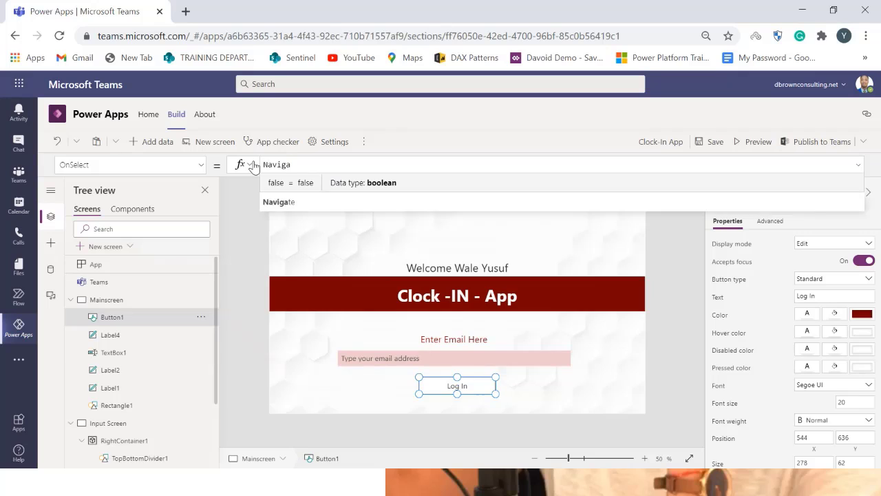
pyautogui.write('iga')
pyautogui.click(279, 184)
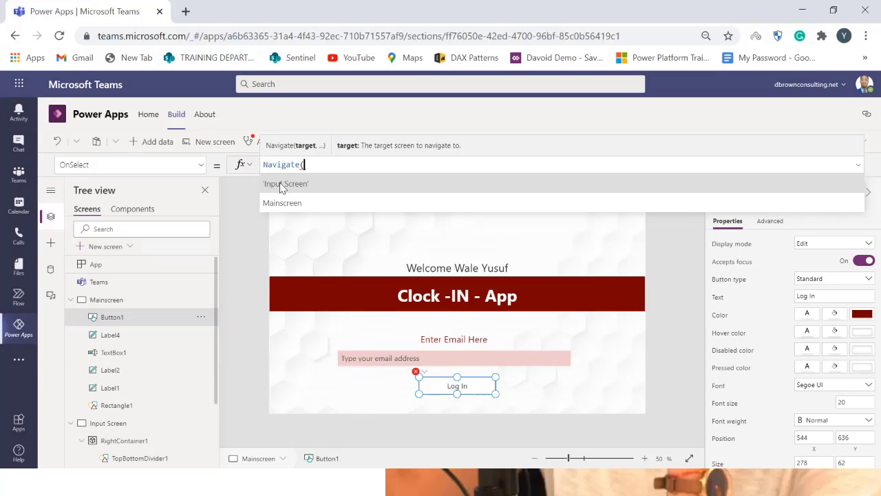
pyautogui.click(281, 184)
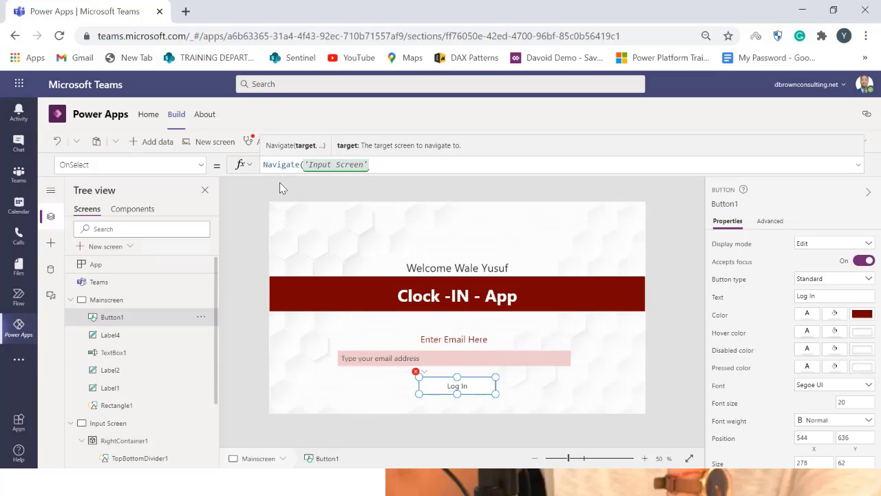
pyautogui.write(')')
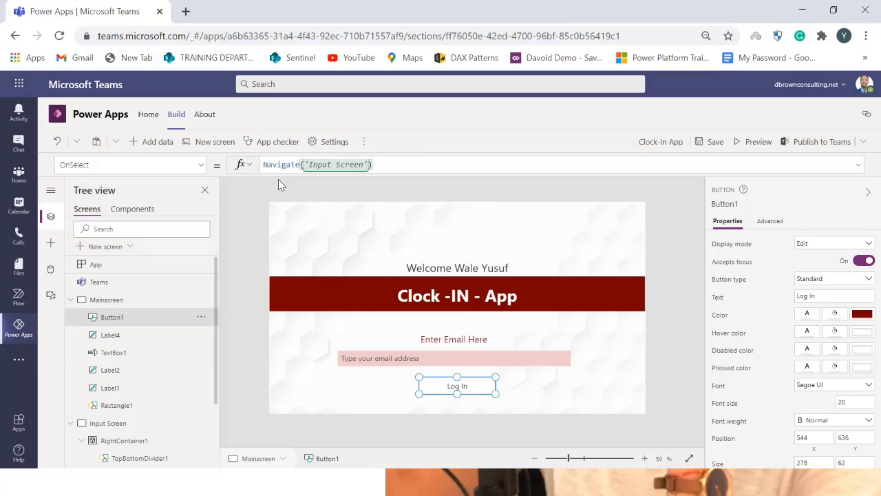
# Preview the app and test that the Log In button opens the Input Screen, then close the preview
pyautogui.click(665, 234)
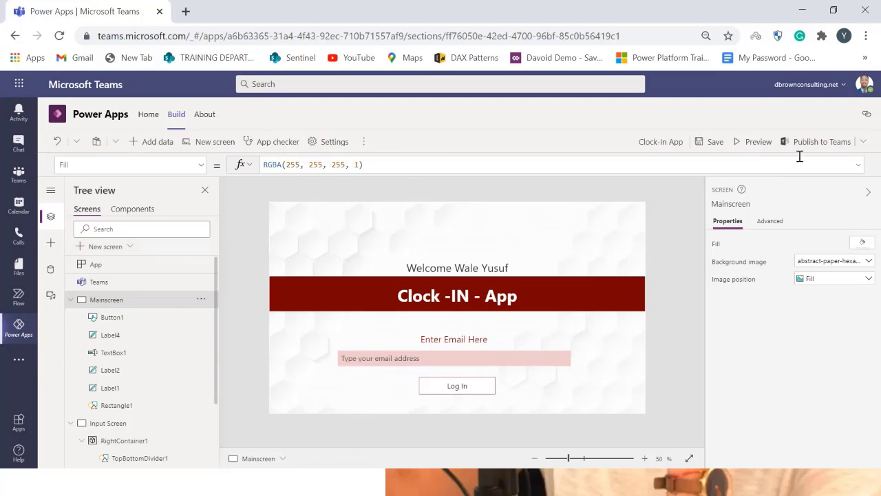
pyautogui.click(755, 143)
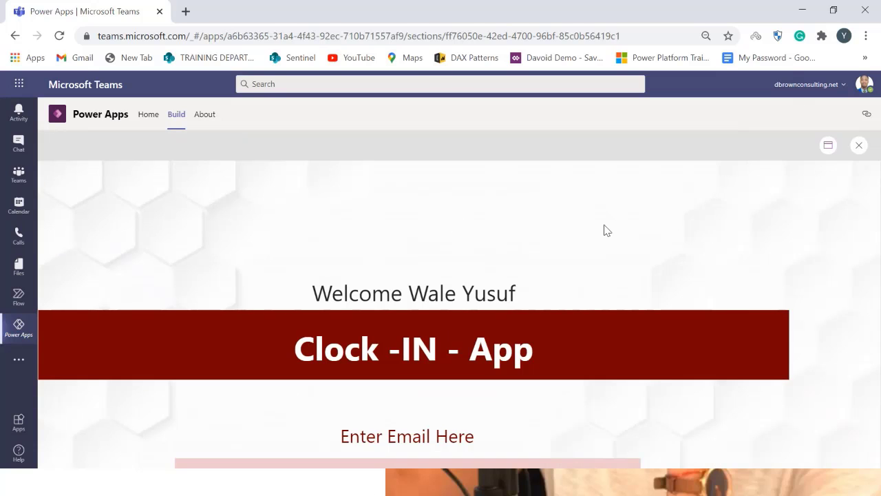
pyautogui.click(825, 150)
pyautogui.click(826, 148)
pyautogui.click(825, 148)
pyautogui.click(822, 190)
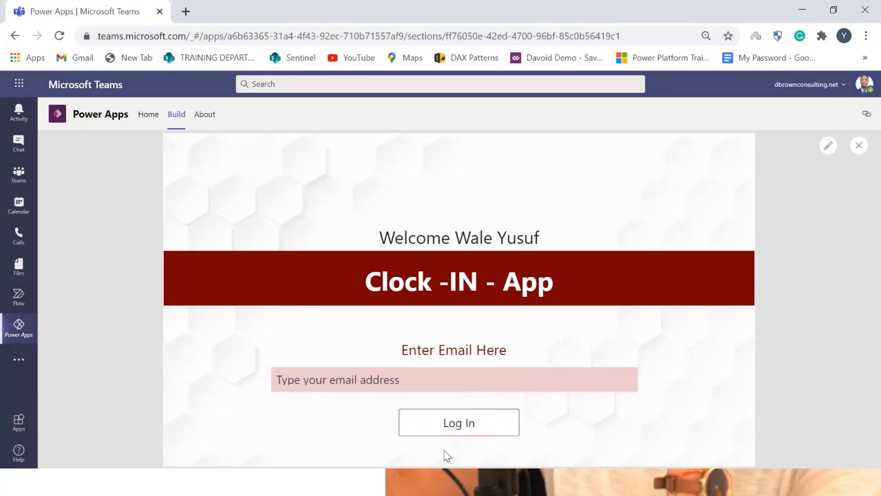
pyautogui.click(415, 420)
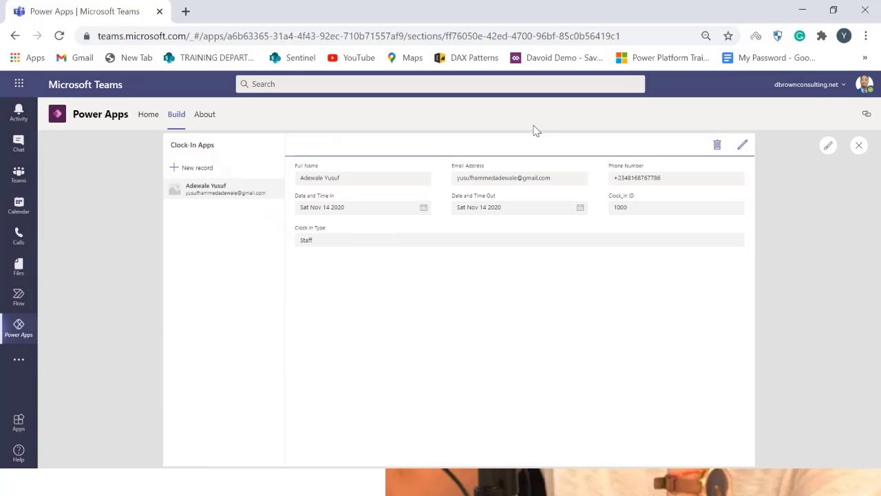
pyautogui.click(828, 146)
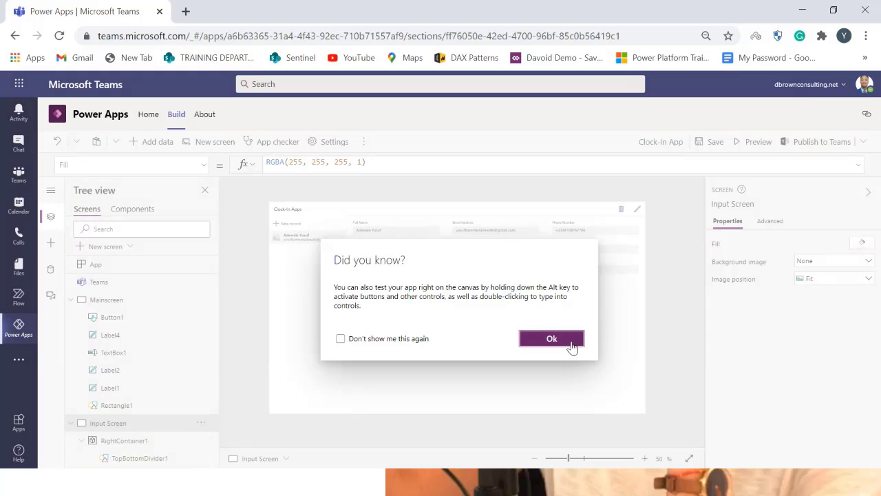
# Return to Mainscreen and start replacing the Log In button's OnSelect with an If formula on TextBox1
pyautogui.click(570, 346)
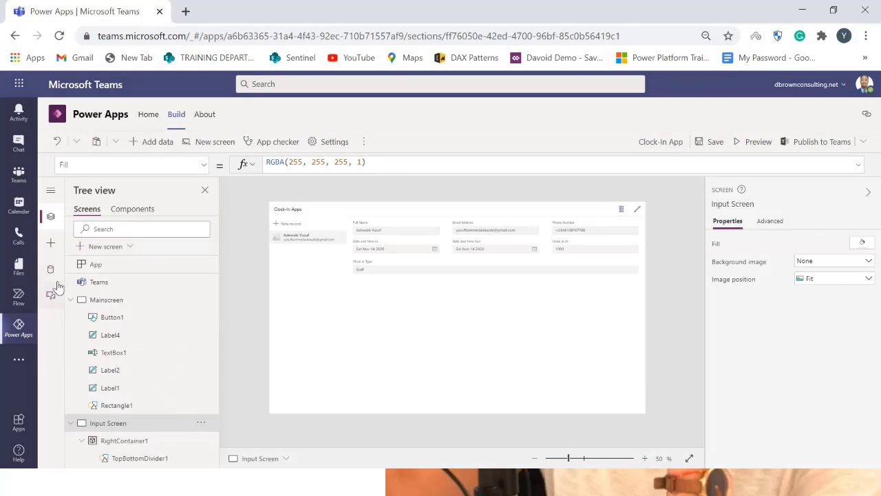
pyautogui.click(122, 306)
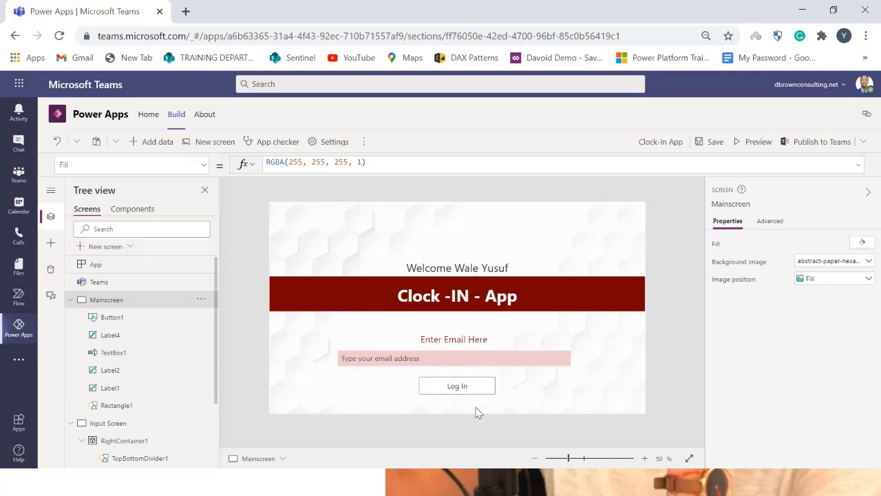
pyautogui.click(473, 385)
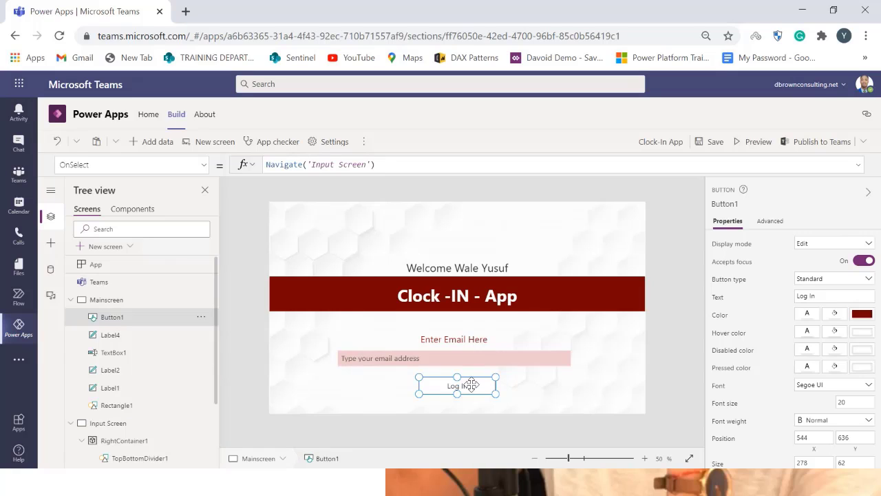
pyautogui.moveTo(386, 164); pyautogui.dragTo(249, 171)
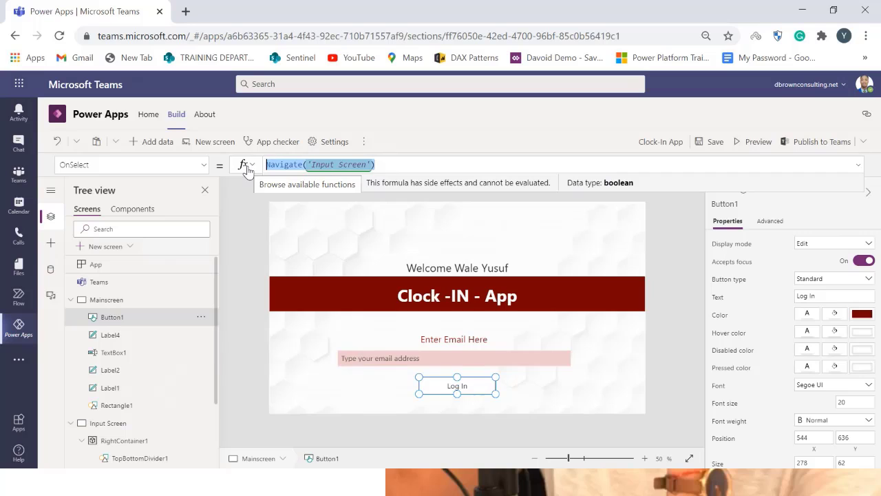
pyautogui.press('BackSpace')
pyautogui.write('if')
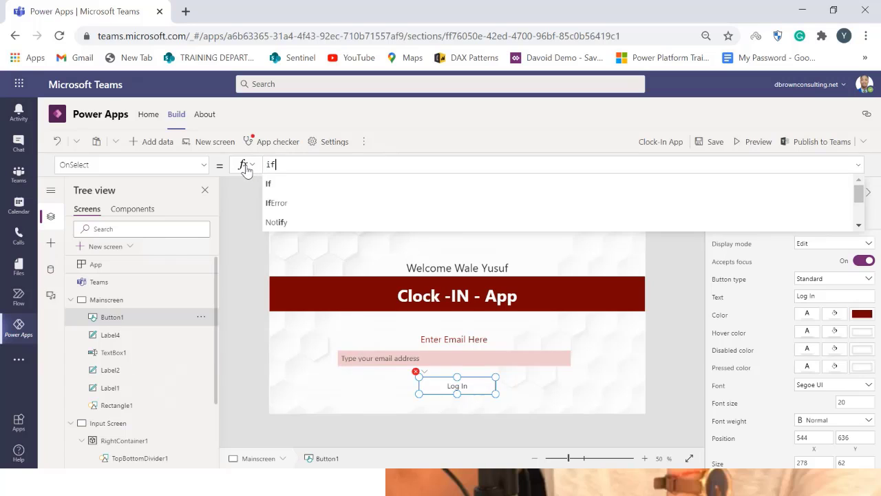
pyautogui.click(279, 186)
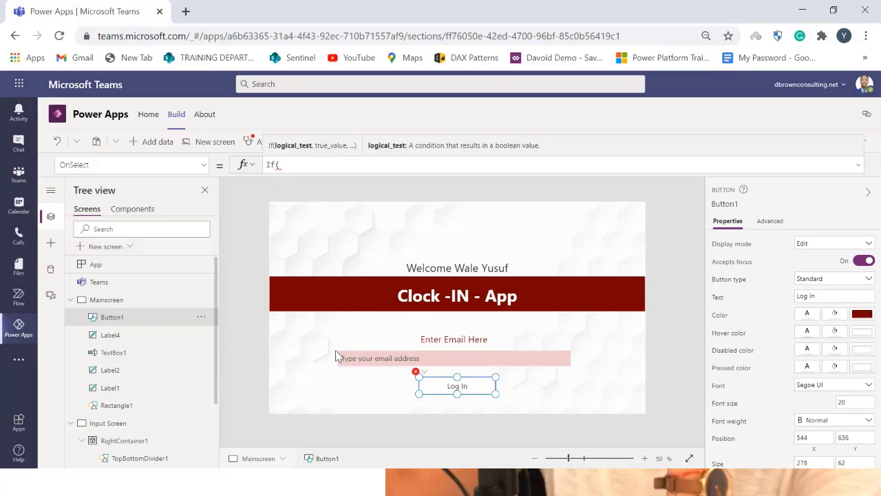
pyautogui.write('text')
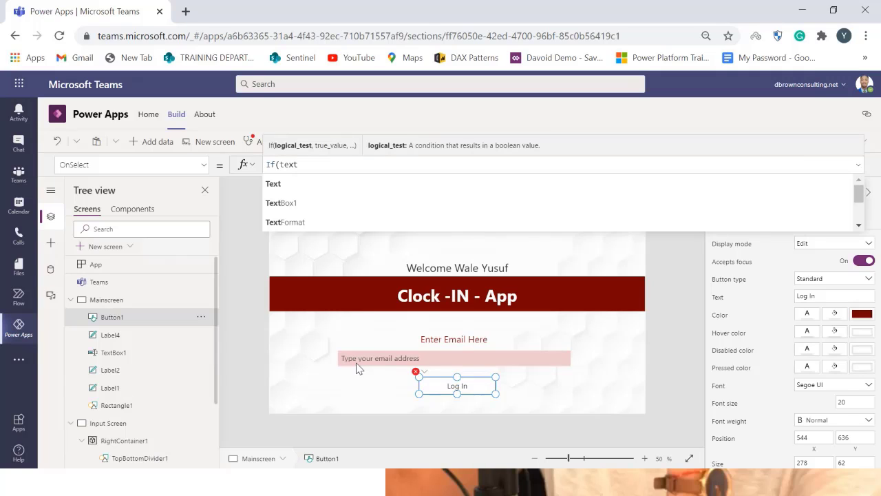
pyautogui.click(307, 199)
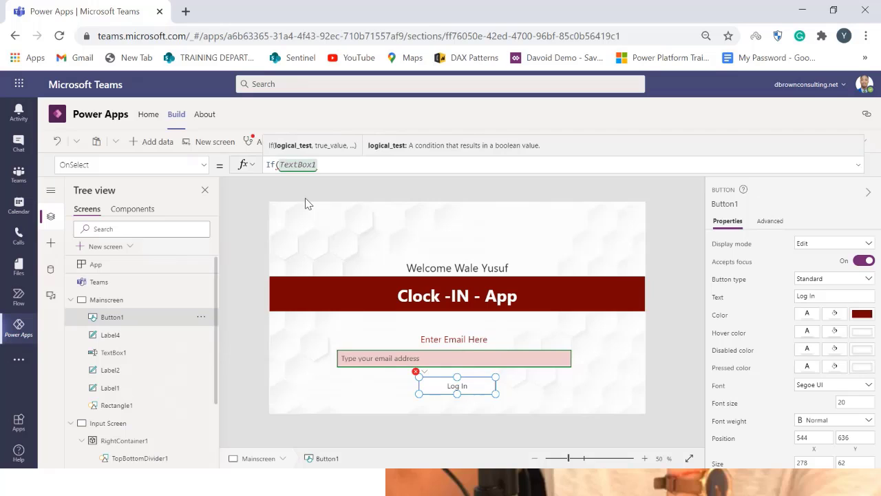
# Write the If condition so TextBox1.Value equals User().Email
pyautogui.write('.valu')
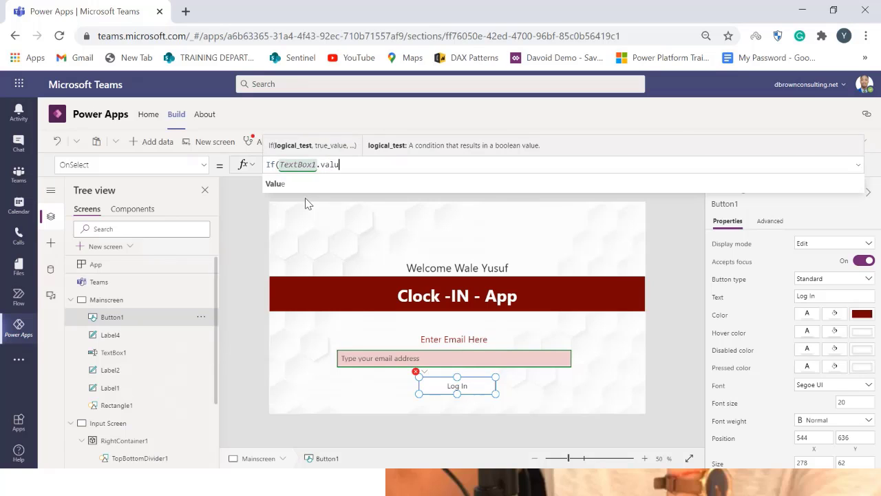
pyautogui.click(311, 189)
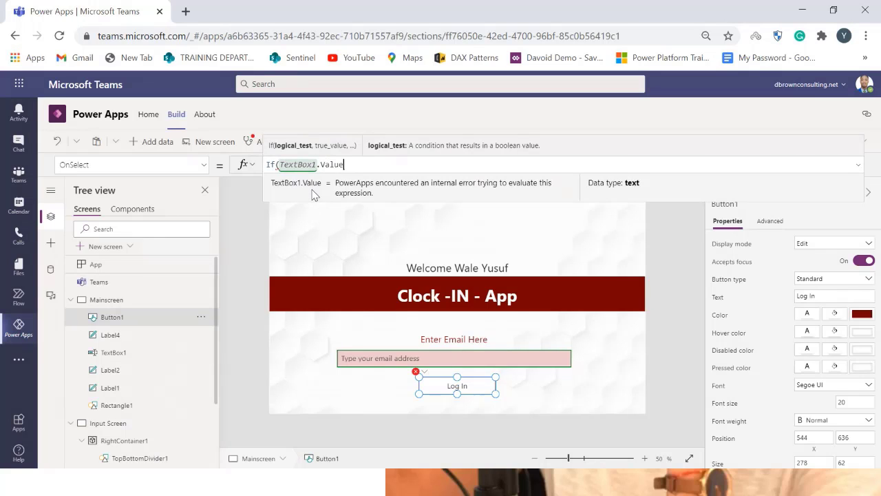
pyautogui.write('=')
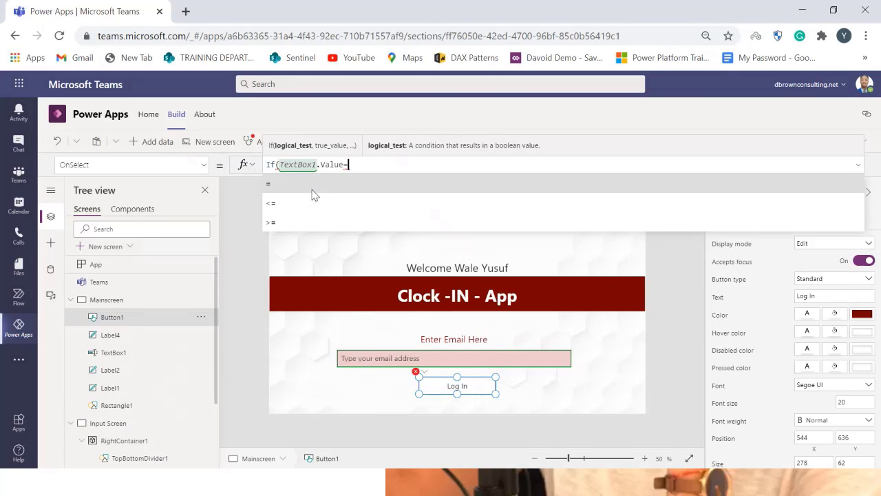
pyautogui.write('us')
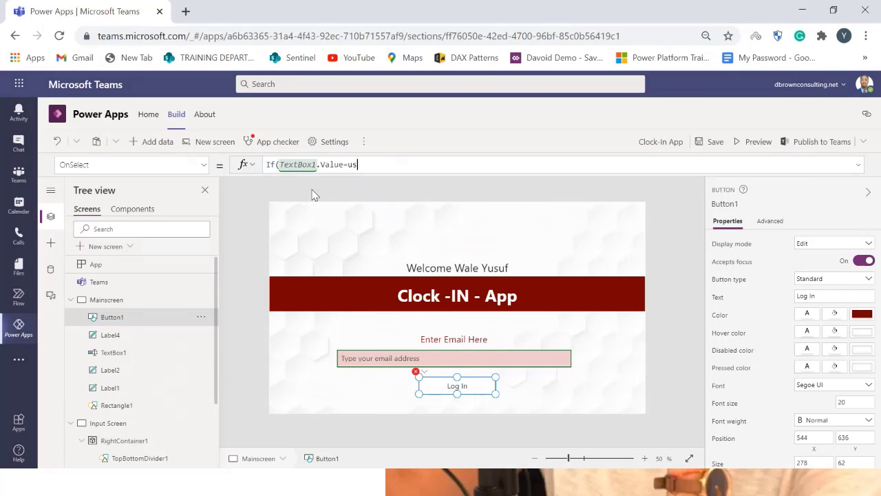
pyautogui.write('er')
pyautogui.press('Tab')
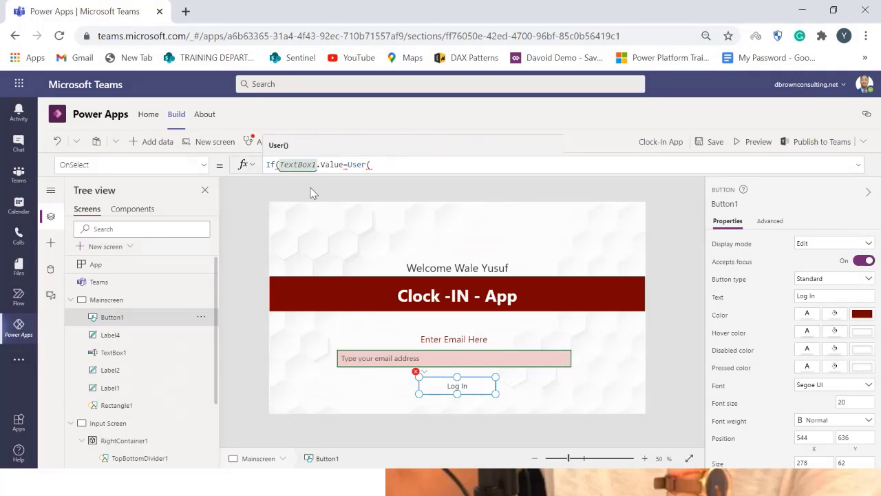
pyautogui.write(').email')
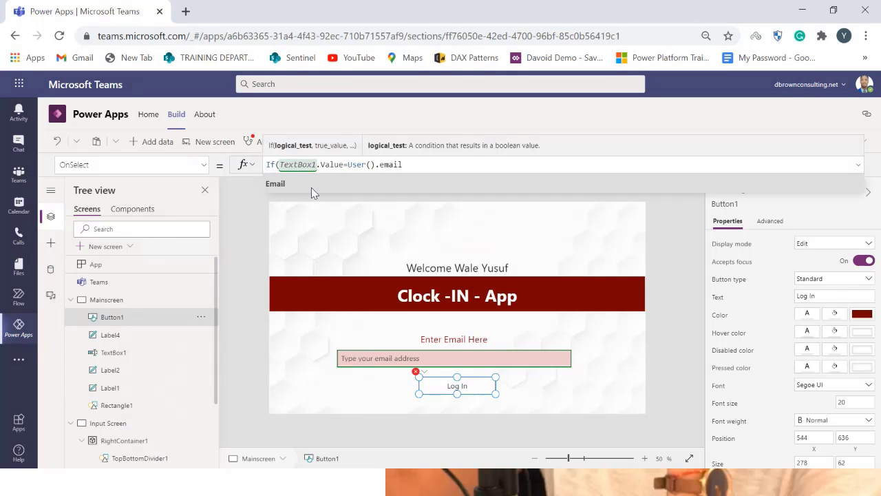
pyautogui.click(311, 187)
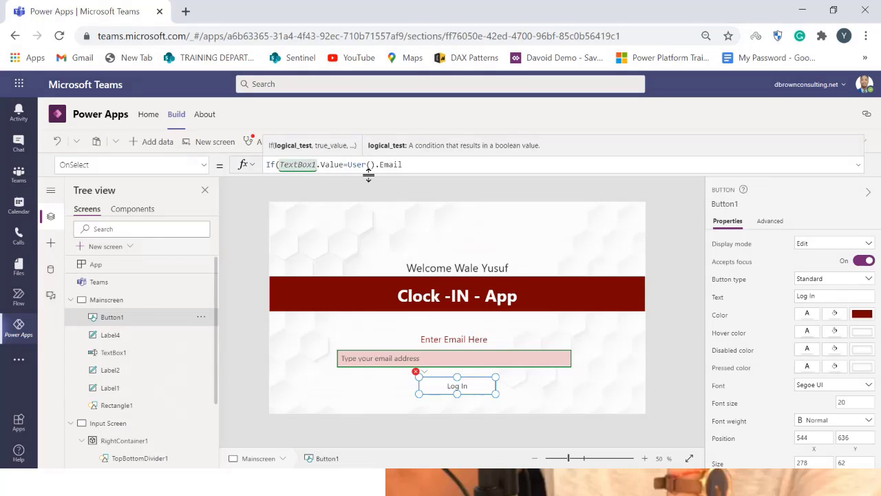
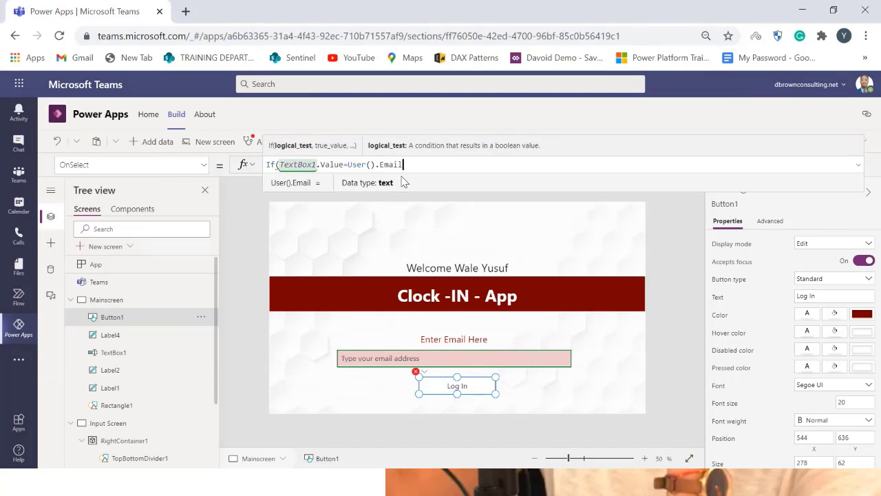
# Complete the If formula's true branch with Navigate to 'Input Screen' and close both parentheses
pyautogui.write(',N')
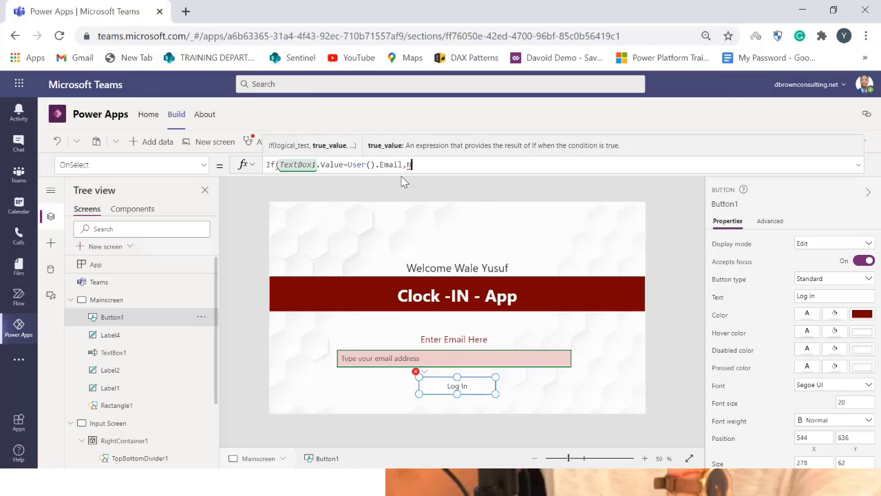
pyautogui.write('a')
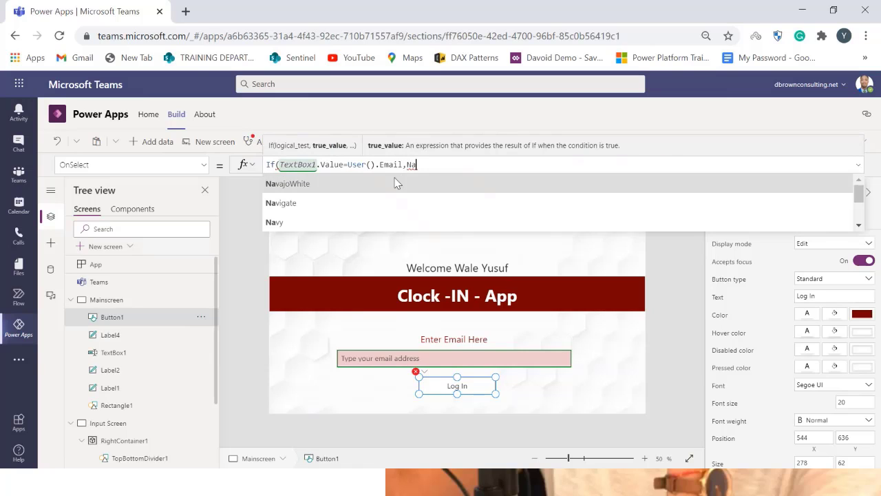
pyautogui.click(382, 204)
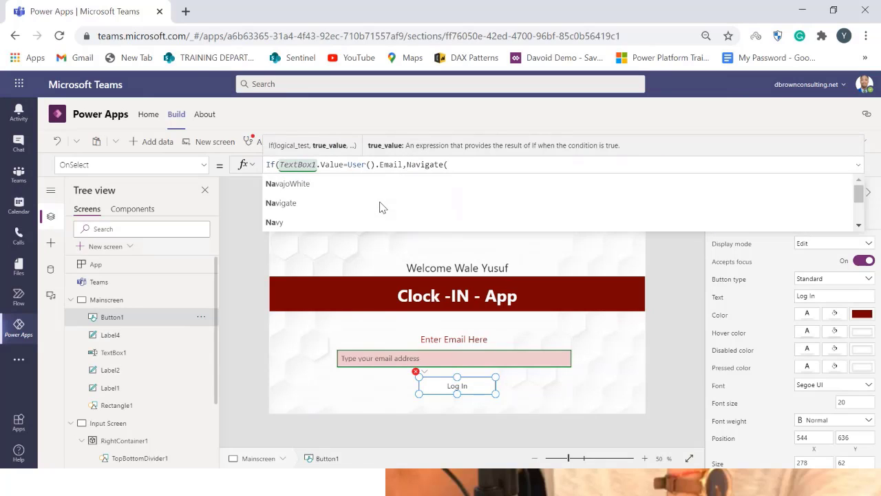
pyautogui.write('(in')
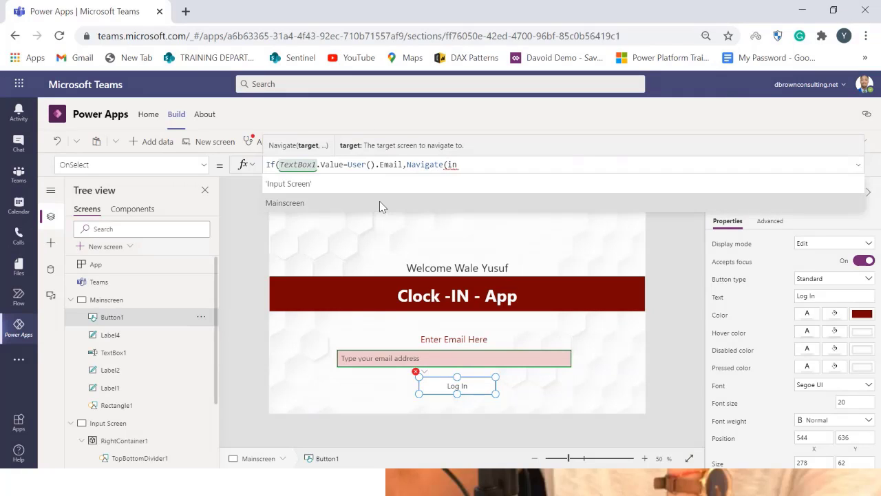
pyautogui.click(380, 181)
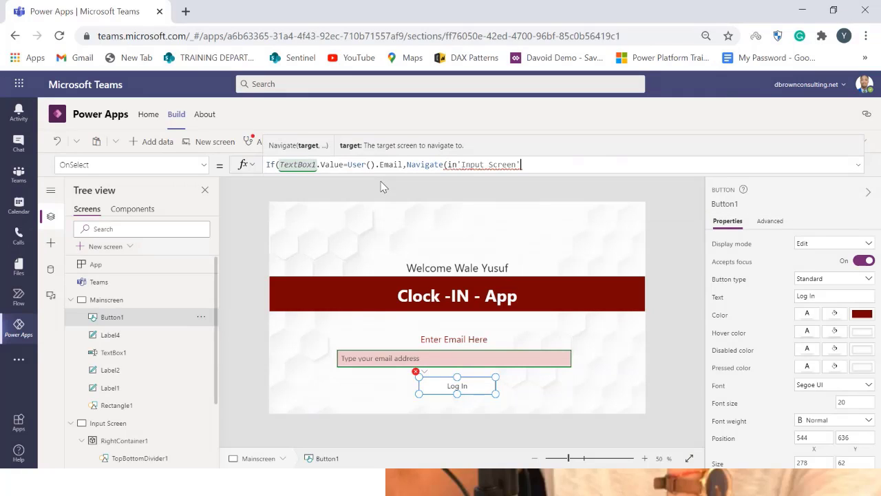
pyautogui.write(')')
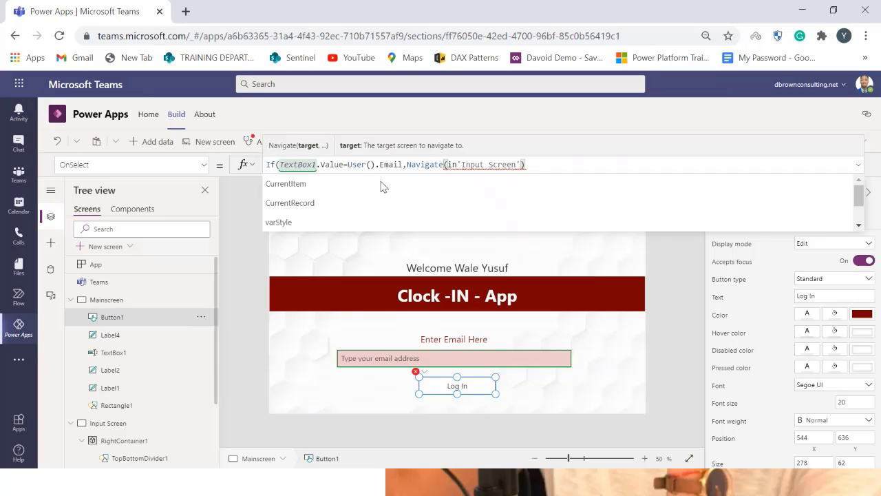
pyautogui.write(')')
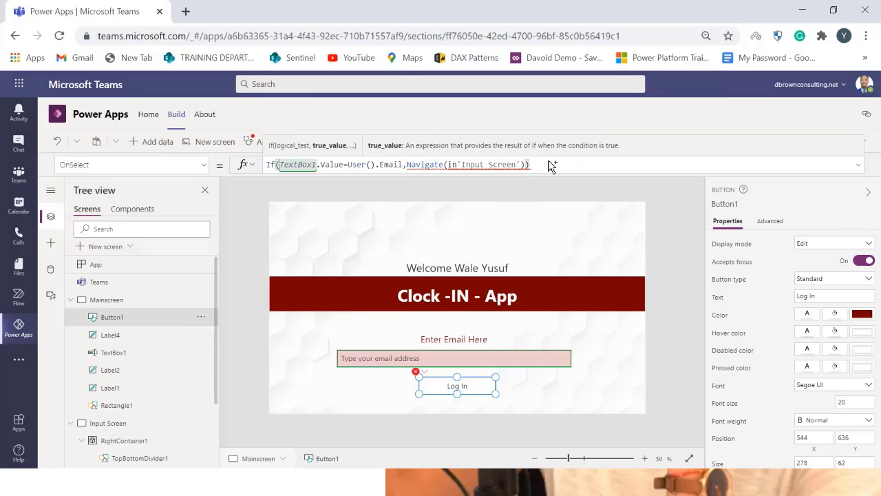
# Remove the stray "in" before 'Input Screen' in the Navigate call and leave the formula bar
pyautogui.click(457, 167)
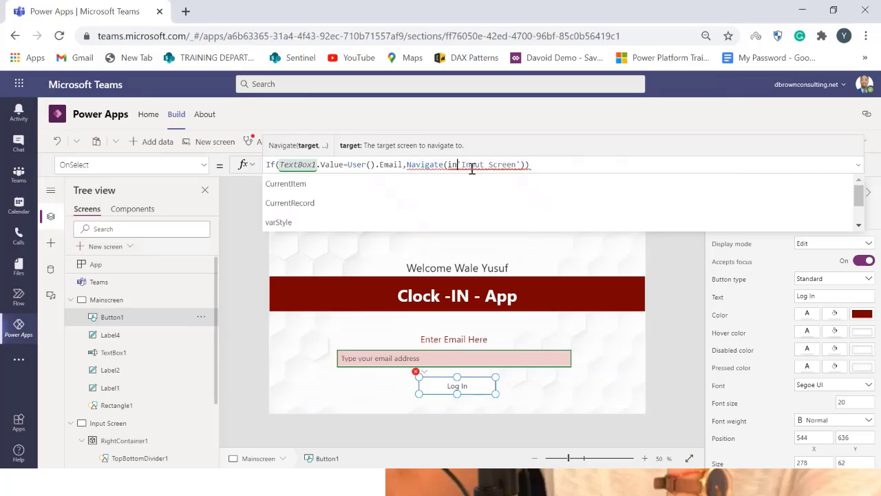
pyautogui.press('BackSpace')
pyautogui.press('BackSpace')
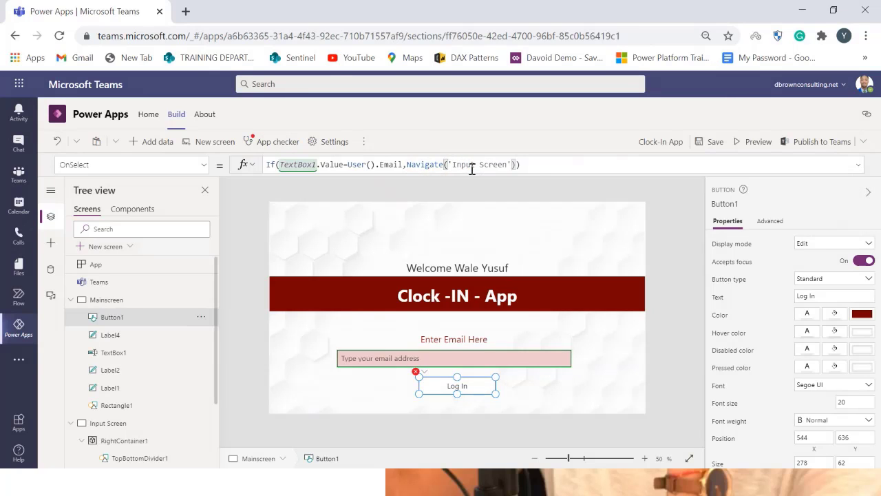
pyautogui.click(542, 165)
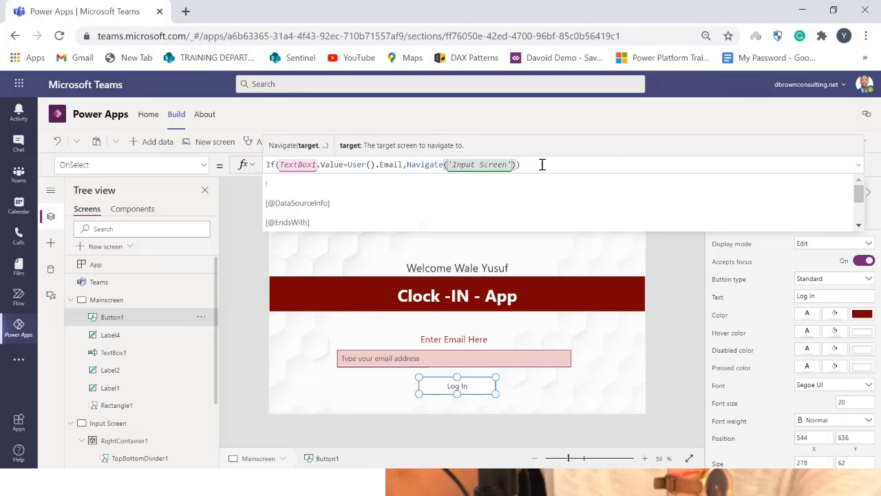
pyautogui.click(659, 339)
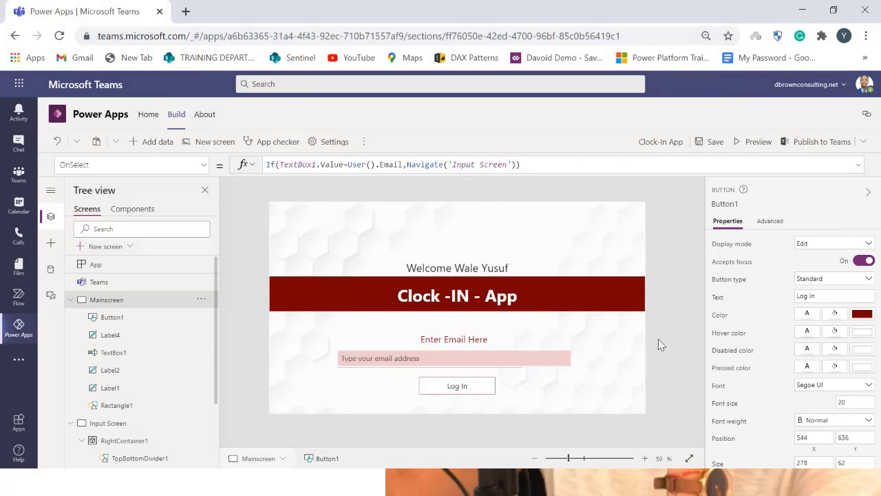
# Preview the app and test the Log In button with an invalid text in the email box
pyautogui.click(754, 141)
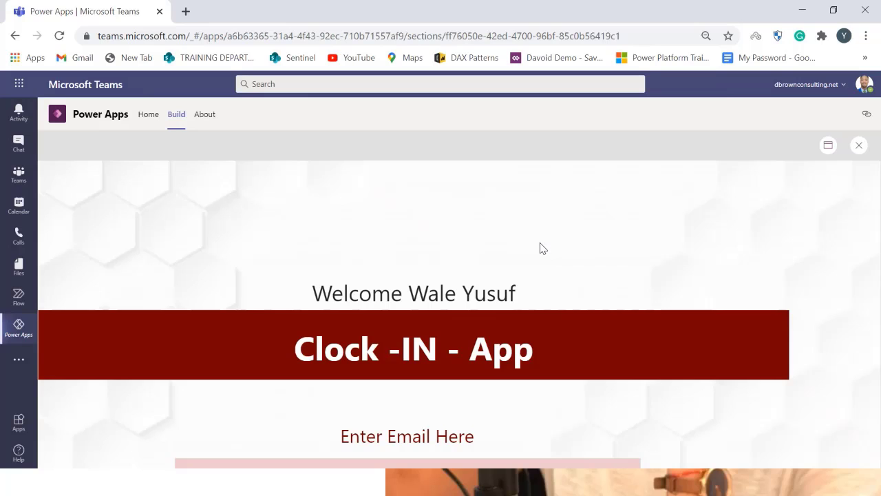
pyautogui.click(828, 147)
pyautogui.click(815, 190)
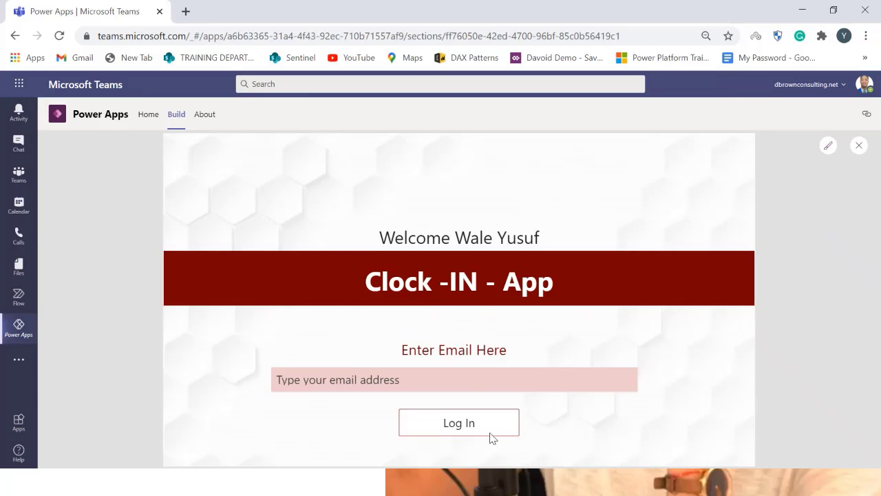
pyautogui.click(366, 379)
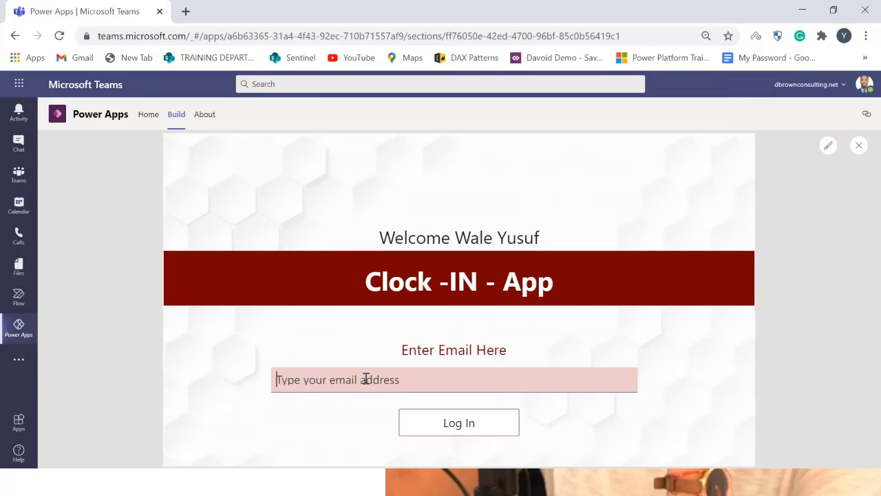
pyautogui.write('tyevfkgnlfbsjknms')
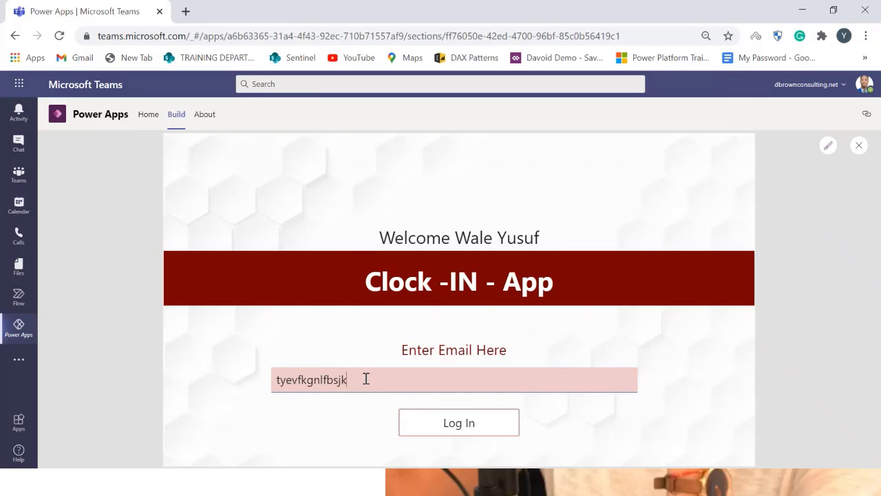
pyautogui.click(478, 426)
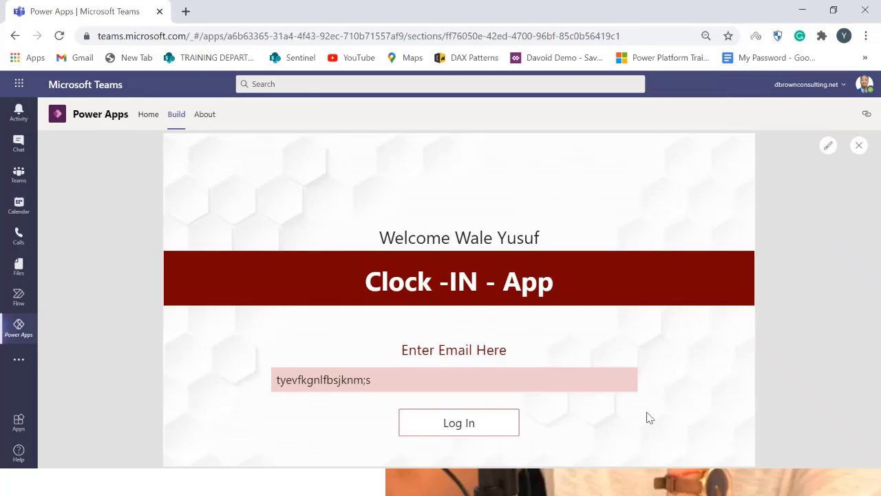
# Replace the email box text with the signed-in user's email address and log in to reach the Input Screen
pyautogui.moveTo(513, 379); pyautogui.dragTo(242, 401)
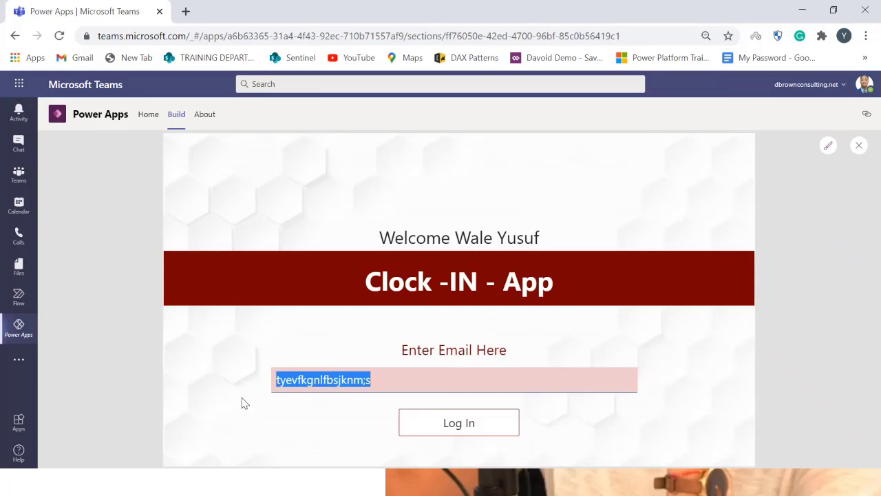
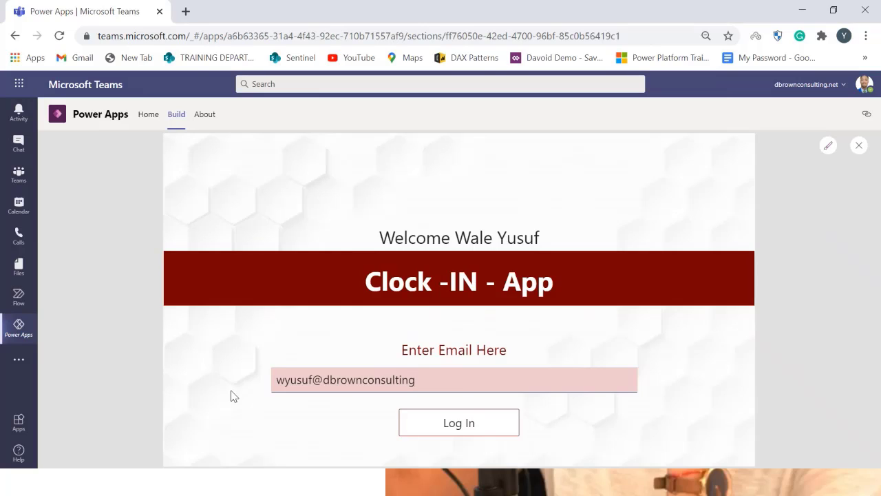
pyautogui.click(442, 432)
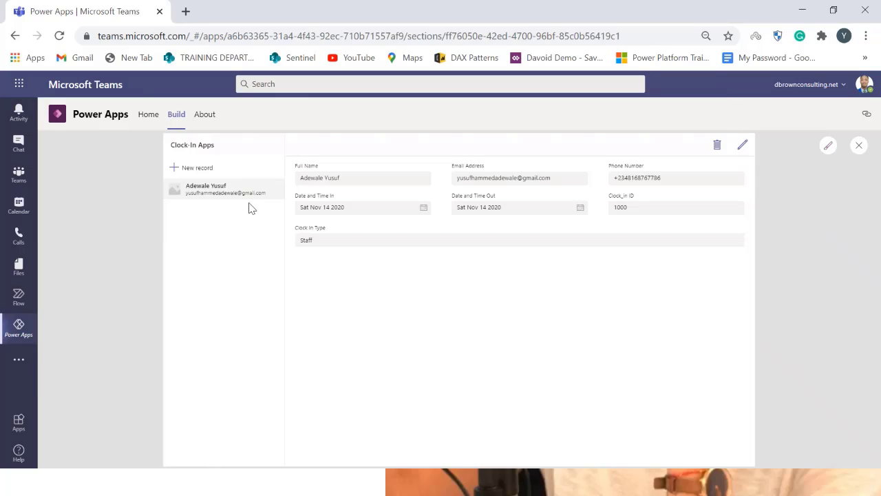
# Start a new record in the Clock-In Apps table and enter the person's full name and e-mail address
pyautogui.click(210, 171)
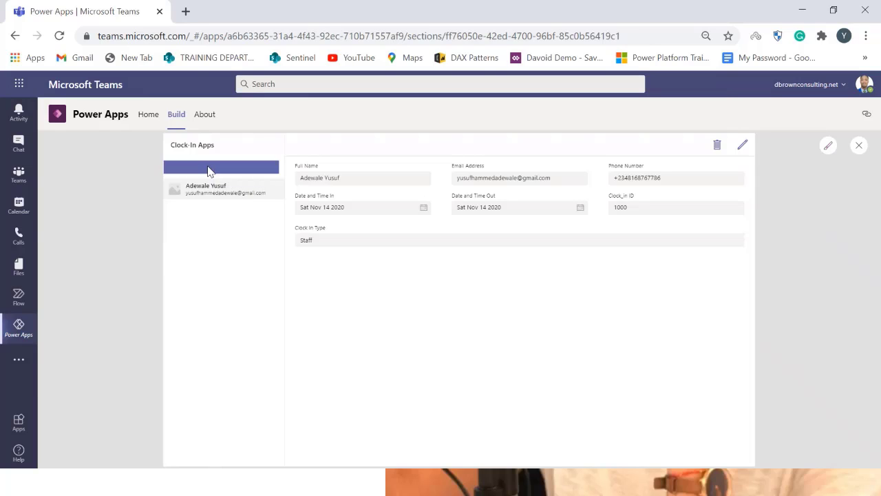
pyautogui.click(409, 179)
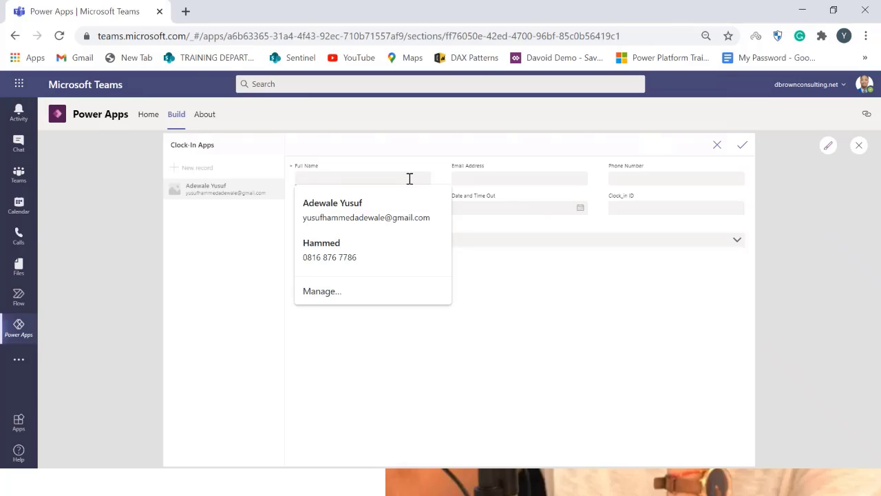
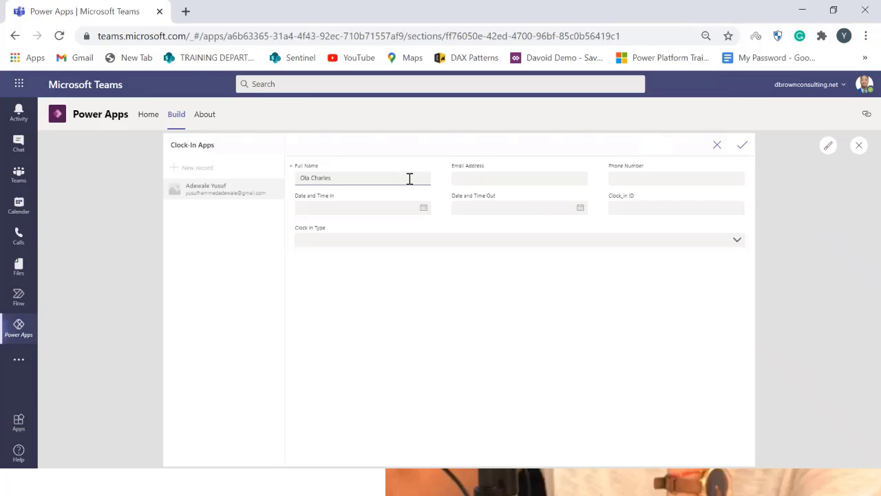
pyautogui.click(508, 179)
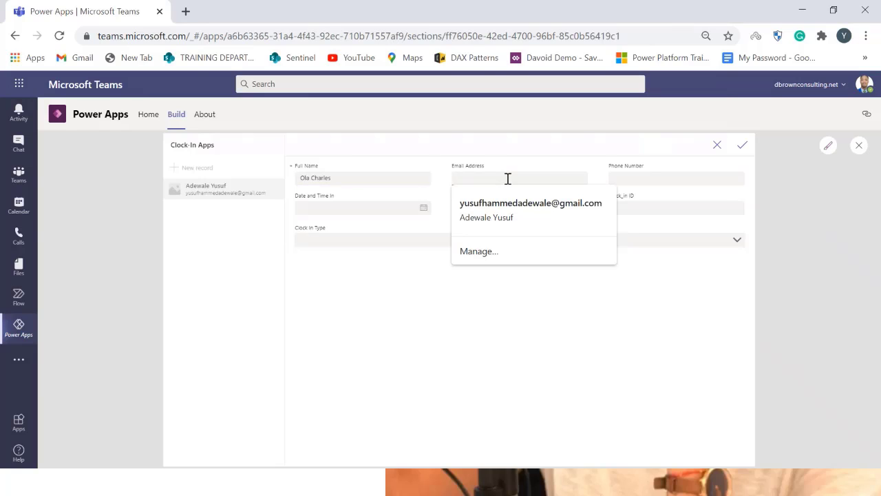
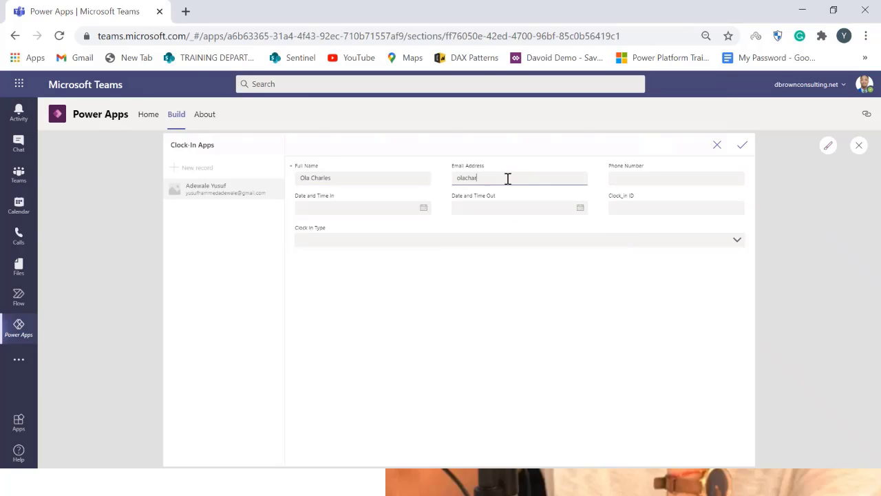
pyautogui.click(627, 178)
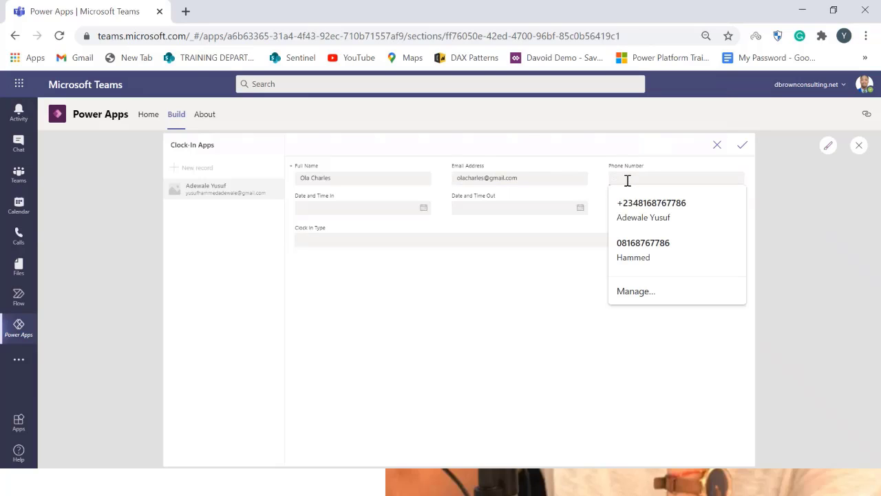
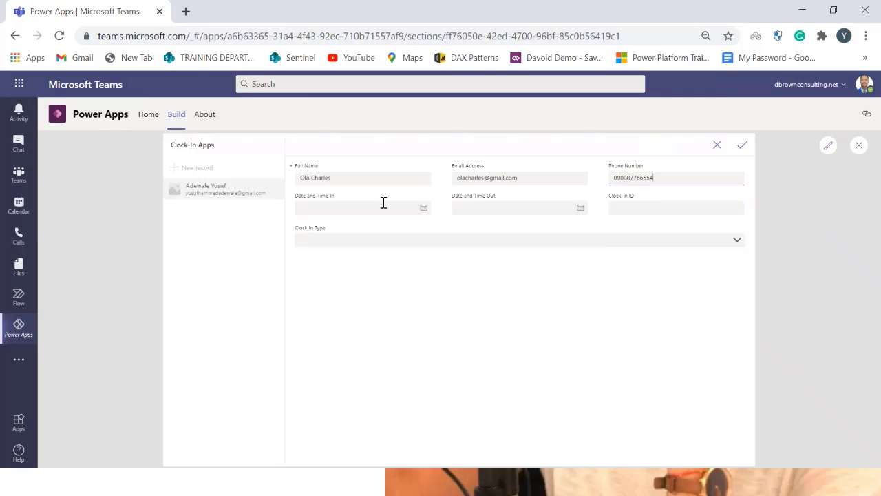
# Enter the contact's phone number and set Date and Time In to 14 November 2020
pyautogui.click(419, 210)
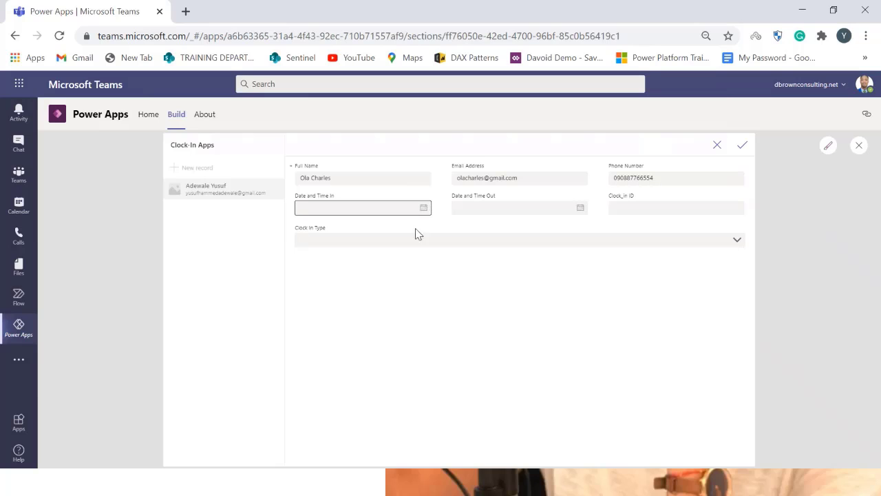
pyautogui.click(423, 208)
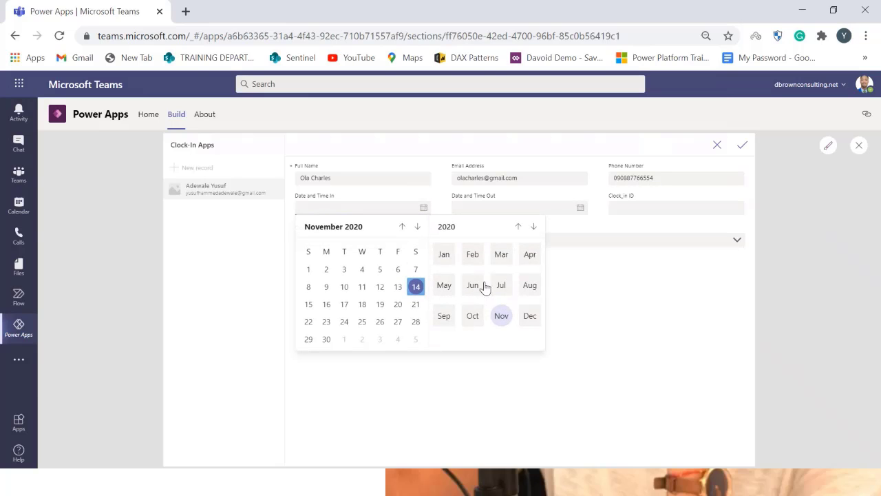
pyautogui.click(415, 288)
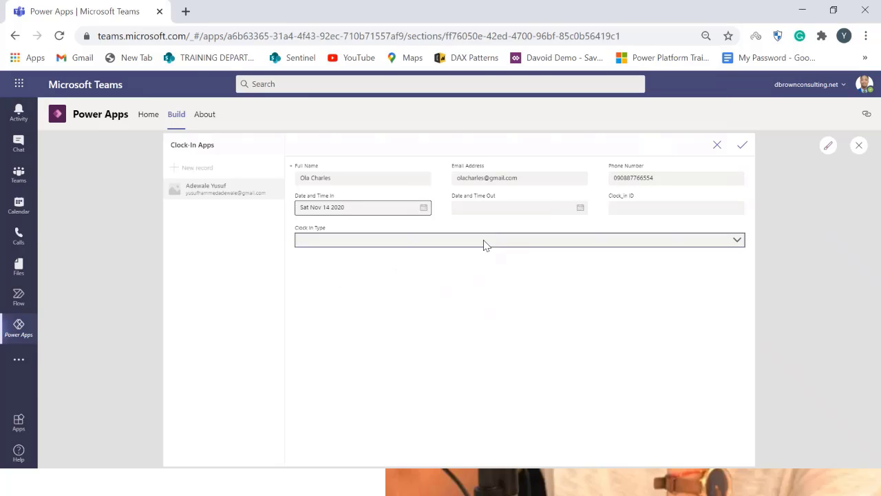
# Set Date and Time Out to 14 November 2020, choose Visitor as Clock in Type, and save the record
pyautogui.click(581, 208)
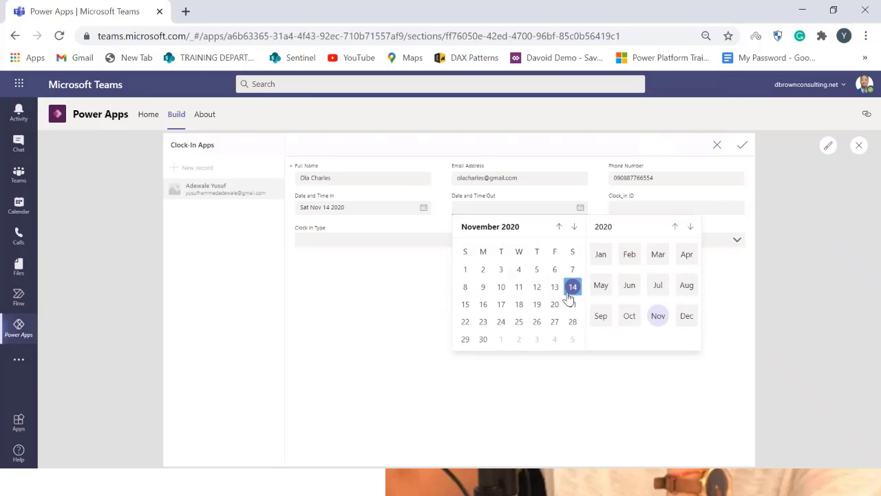
pyautogui.click(572, 287)
pyautogui.click(641, 210)
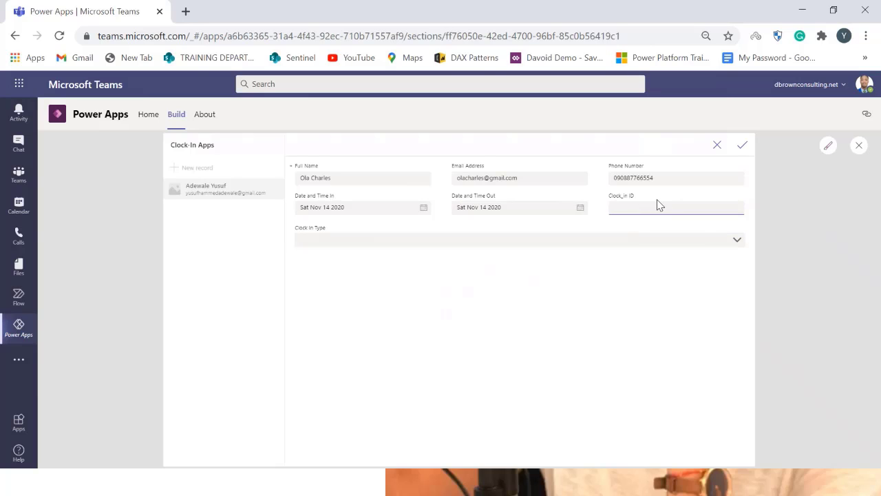
pyautogui.click(652, 242)
pyautogui.click(389, 269)
pyautogui.click(743, 145)
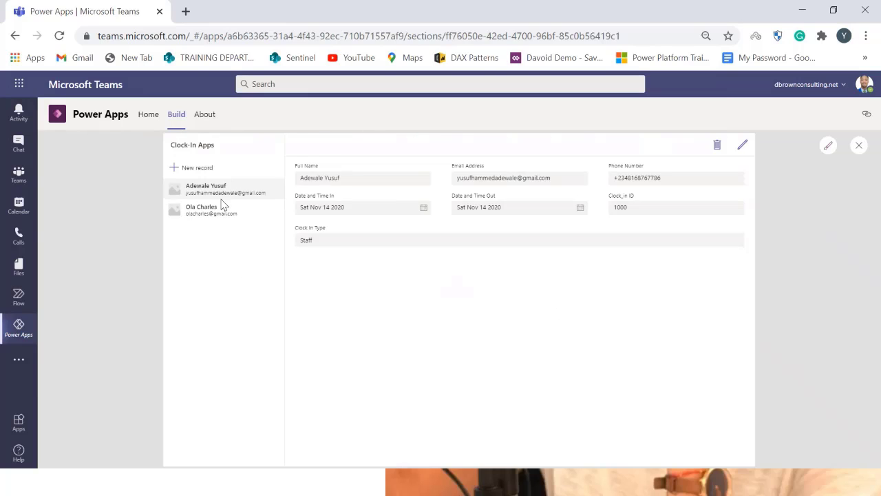
# Open each record in the list to review its details
pyautogui.click(228, 214)
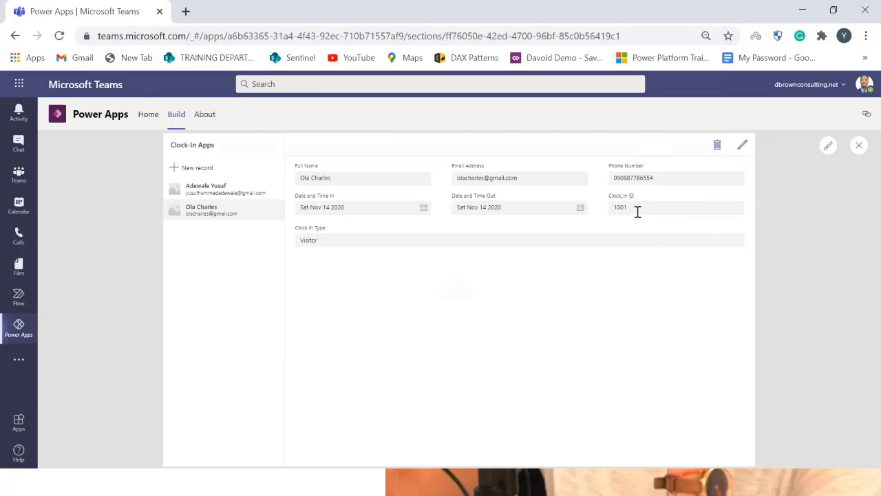
pyautogui.click(225, 193)
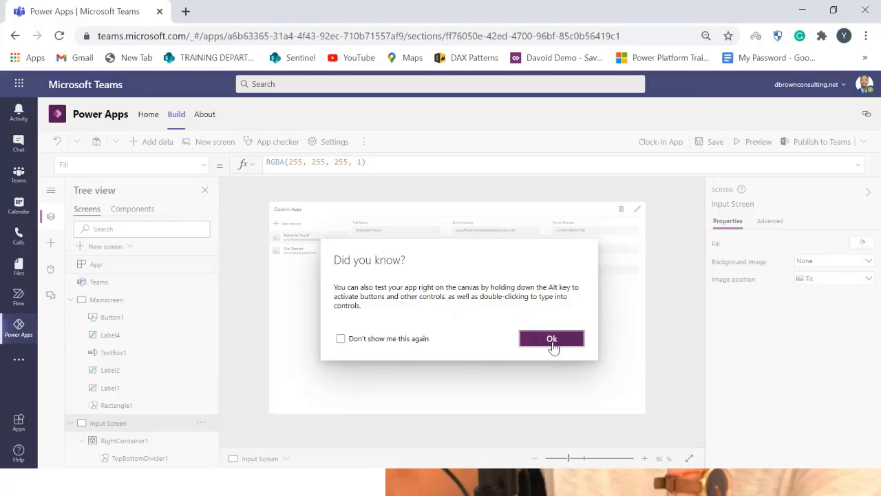
# Open the Insert pane and browse through its control categories and shapes
pyautogui.click(553, 343)
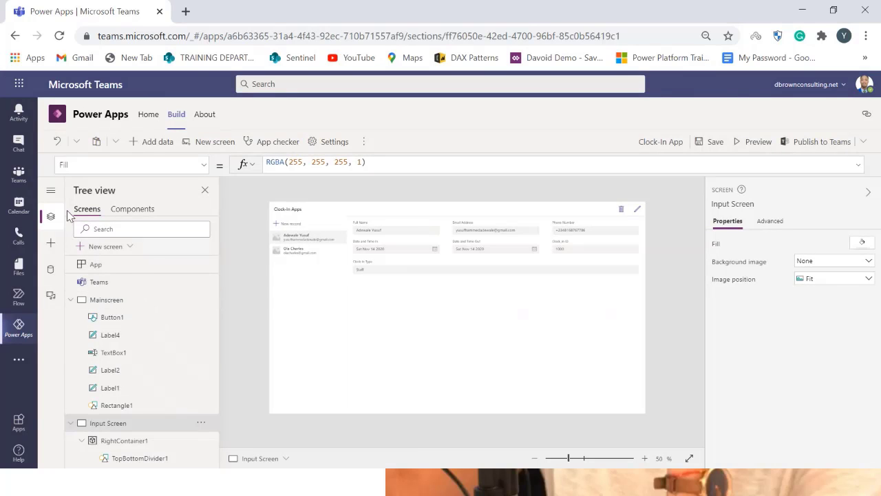
pyautogui.click(50, 243)
pyautogui.scroll(-10, 151, 415)
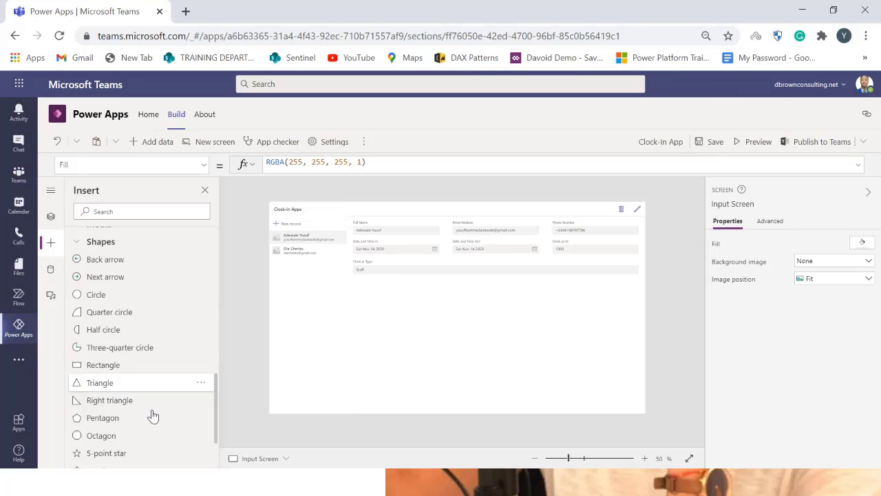
pyautogui.scroll(8, 91, 383)
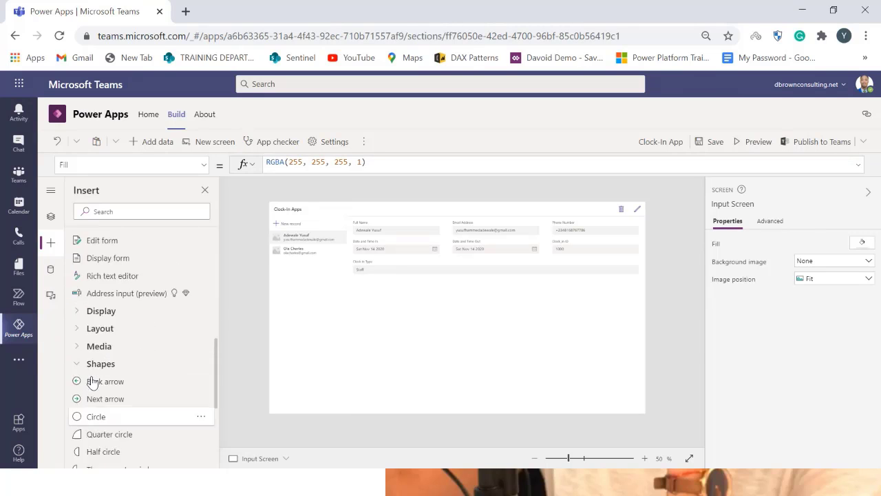
pyautogui.scroll(-1, 99, 408)
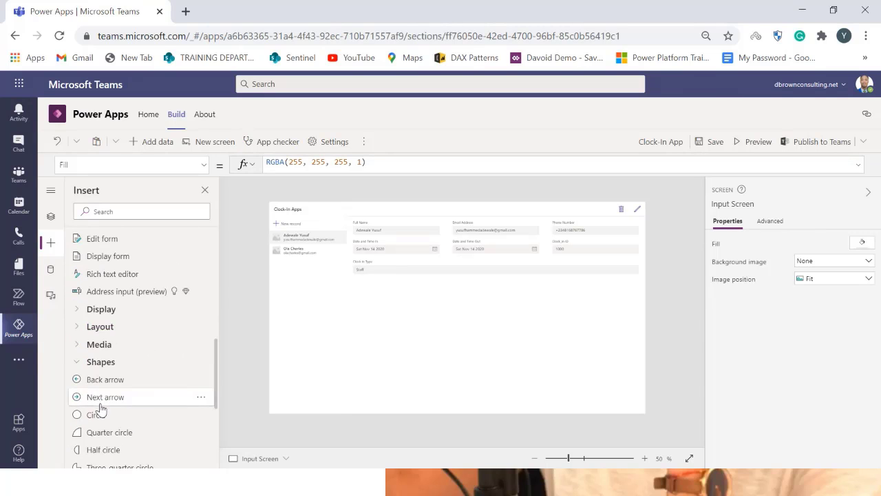
pyautogui.scroll(-1, 101, 413)
pyautogui.scroll(-3, 99, 415)
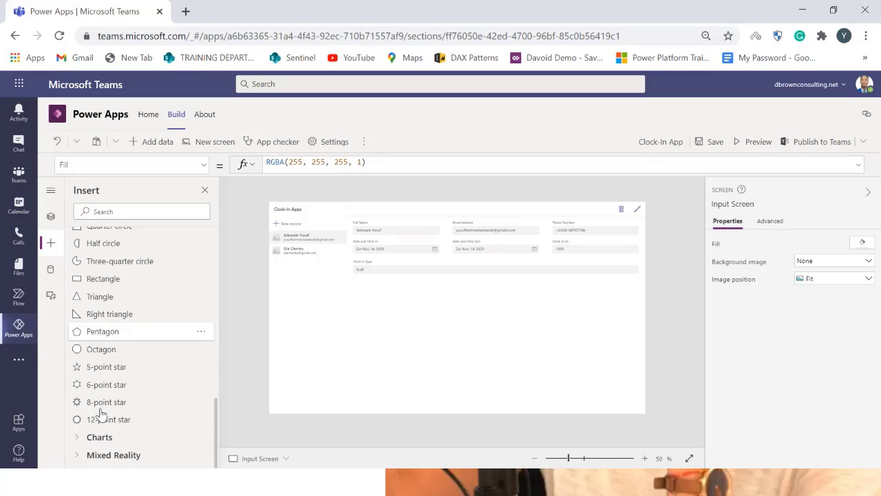
pyautogui.scroll(4, 103, 413)
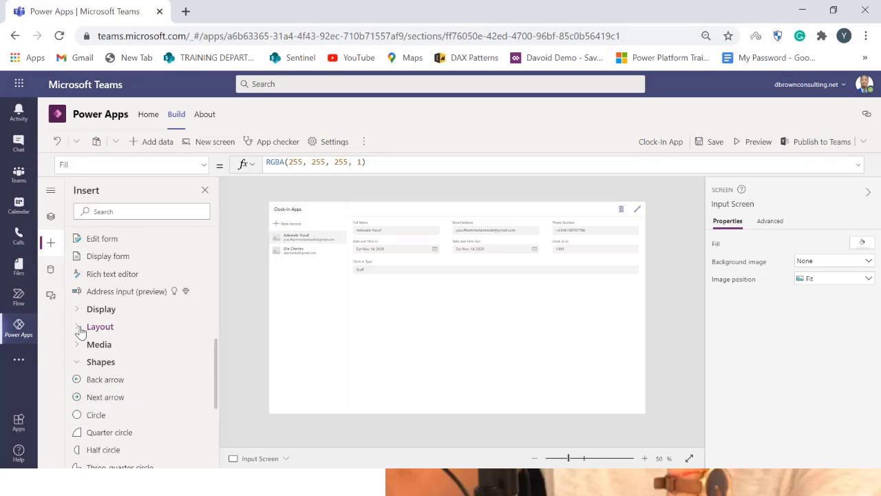
pyautogui.click(96, 345)
pyautogui.scroll(-1, 131, 413)
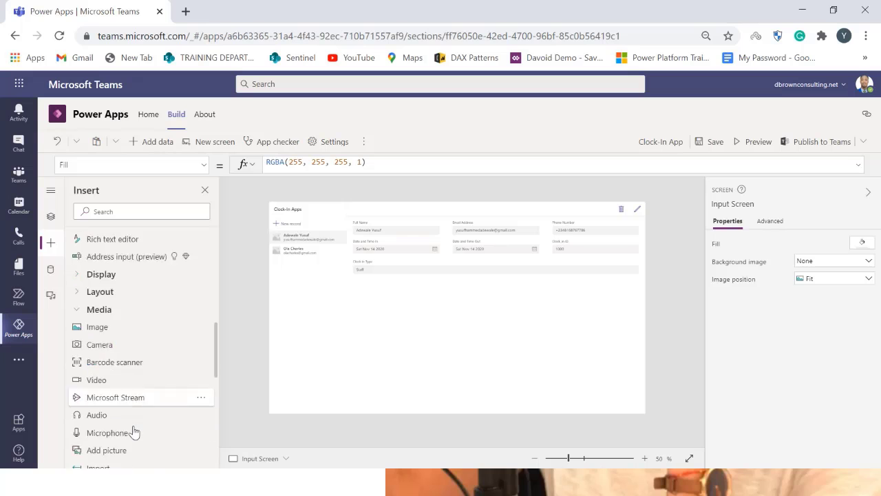
pyautogui.scroll(-7, 134, 431)
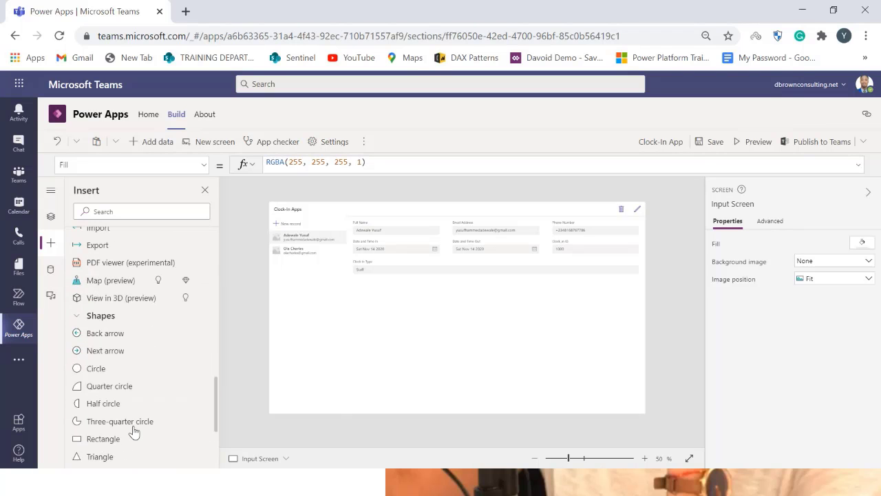
pyautogui.scroll(10, 134, 432)
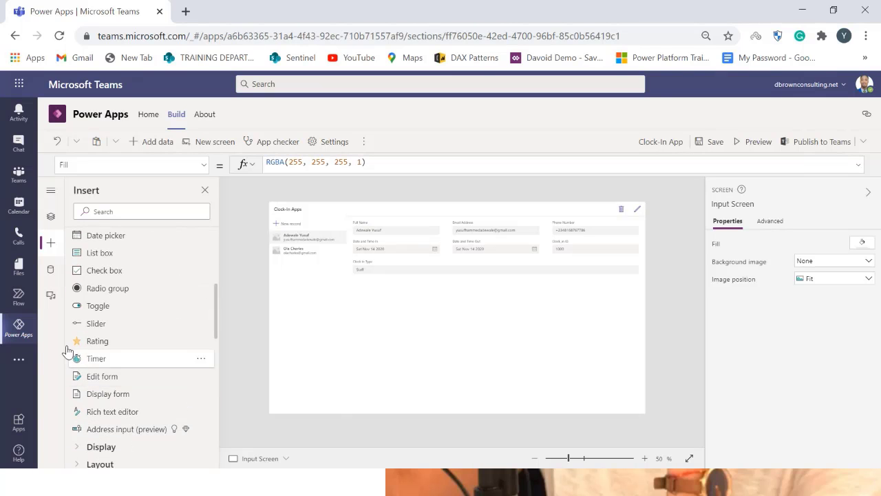
pyautogui.scroll(5, 79, 310)
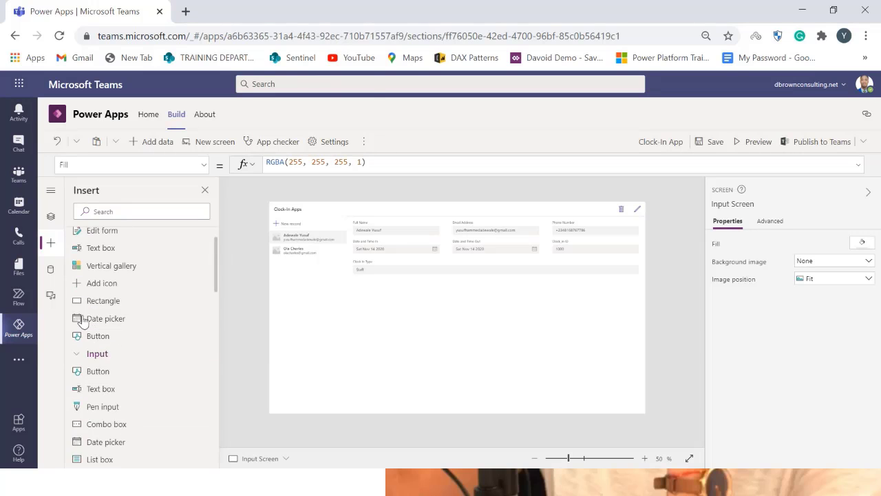
pyautogui.scroll(-13, 90, 332)
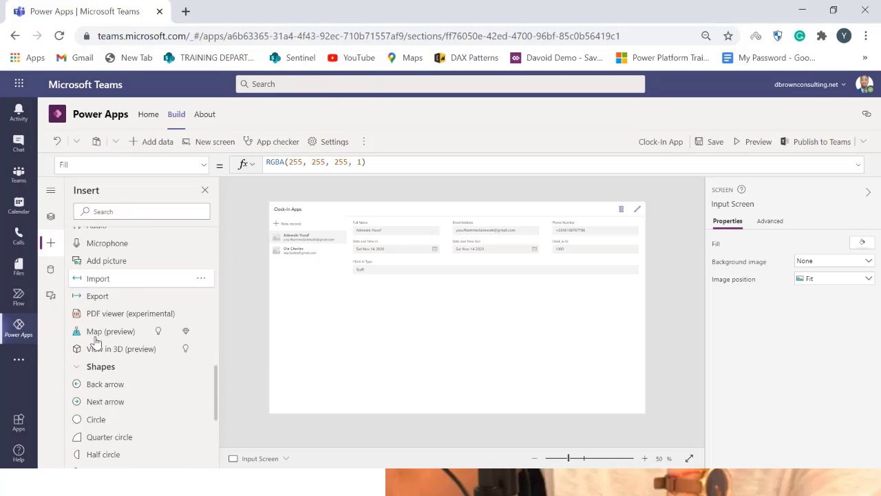
pyautogui.click(86, 356)
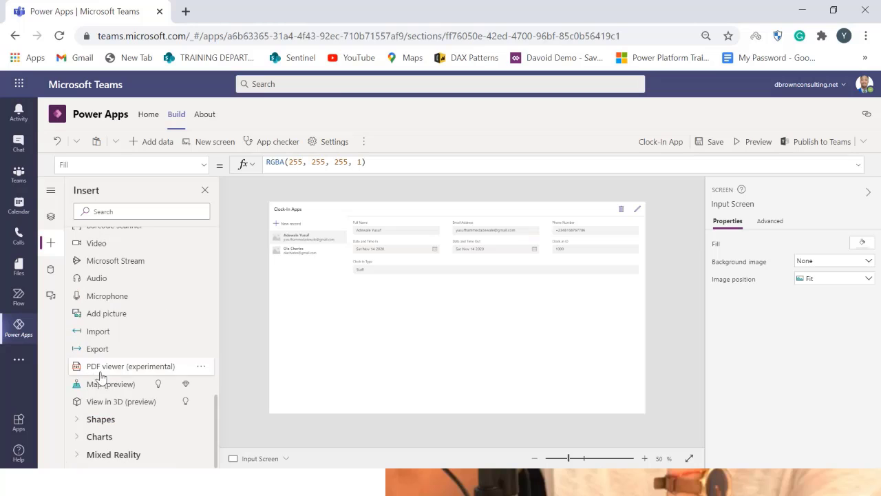
pyautogui.scroll(9, 90, 385)
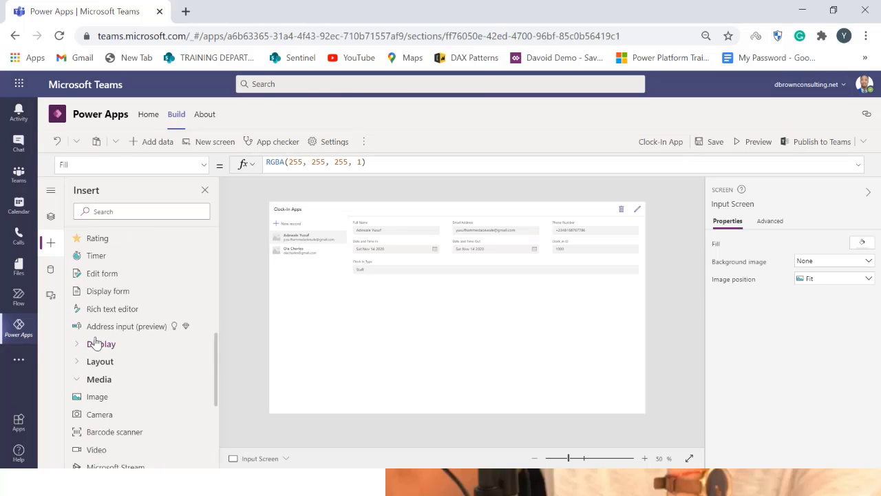
pyautogui.scroll(7, 95, 342)
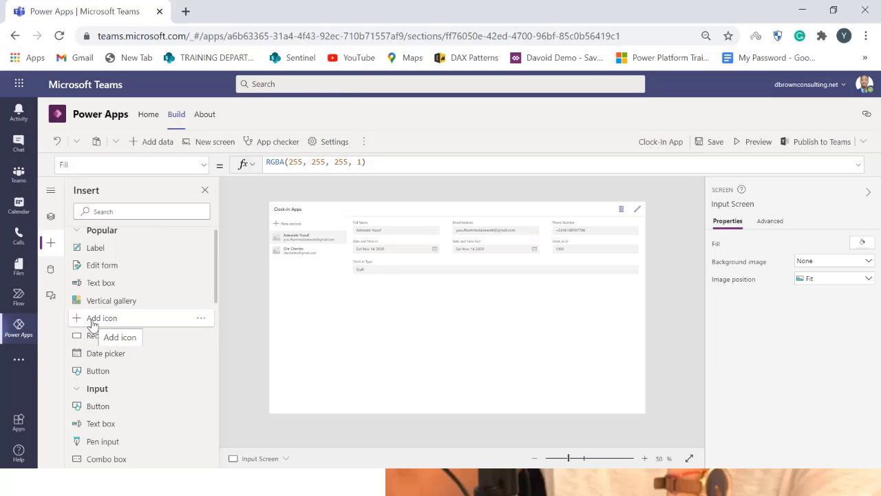
pyautogui.click(91, 318)
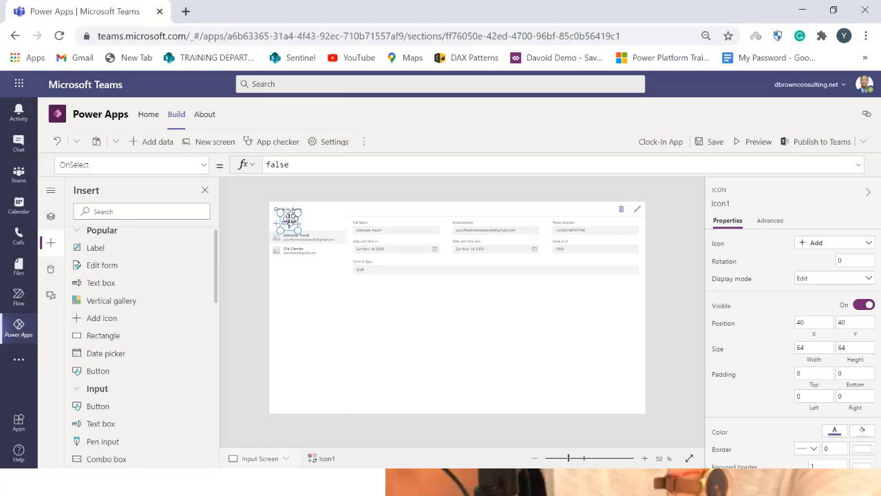
pyautogui.moveTo(289, 219); pyautogui.dragTo(331, 352)
pyautogui.press('Delete')
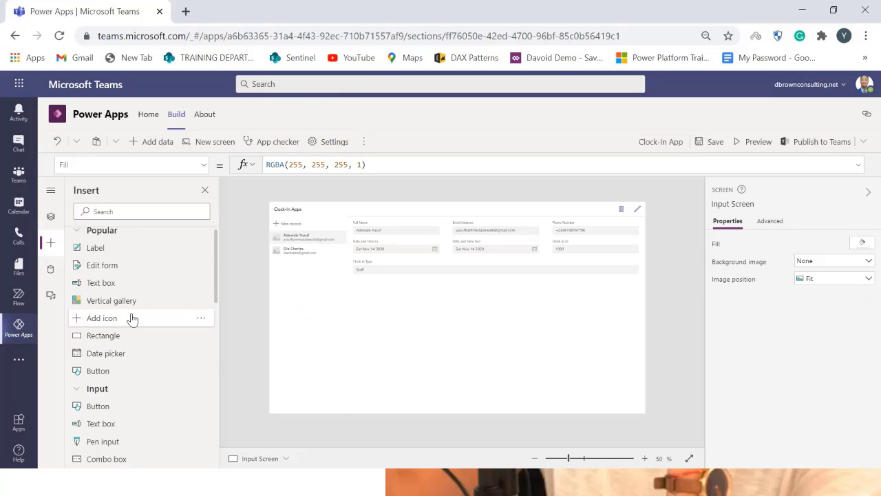
# Expand and collapse the Insert pane's categories to review the available controls
pyautogui.click(201, 318)
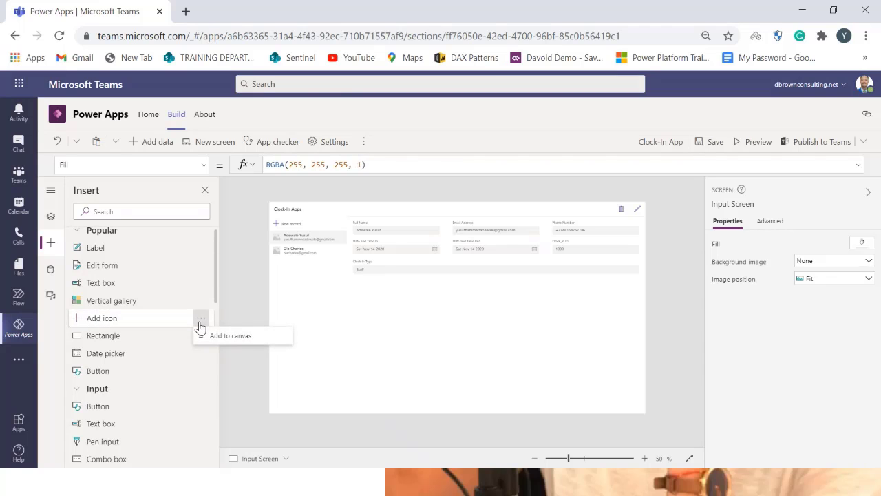
pyautogui.scroll(1, 102, 329)
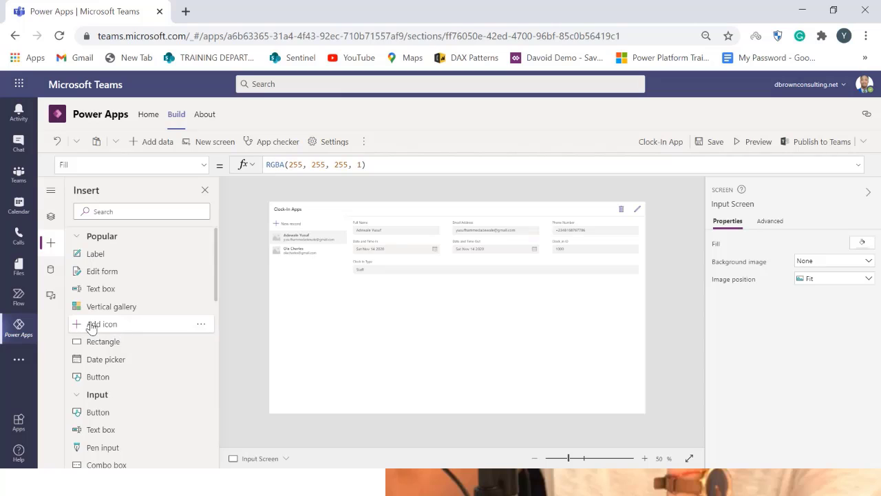
pyautogui.scroll(-2, 118, 325)
pyautogui.scroll(2, 86, 324)
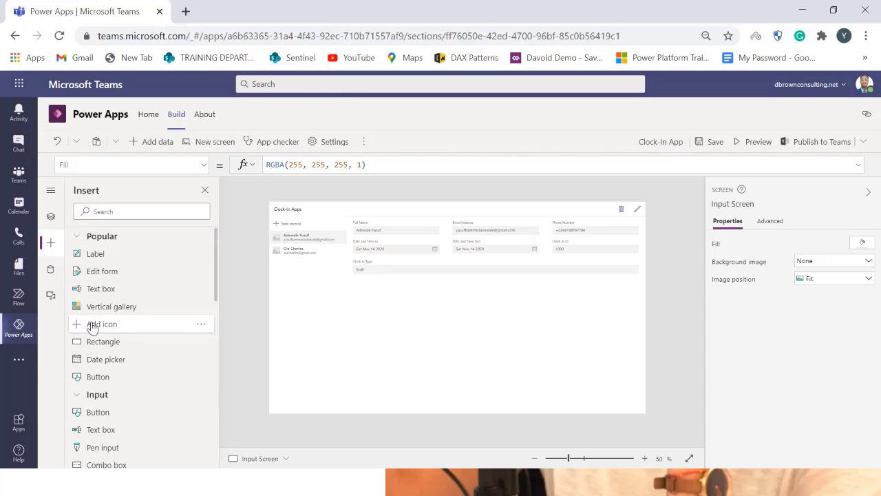
pyautogui.click(77, 235)
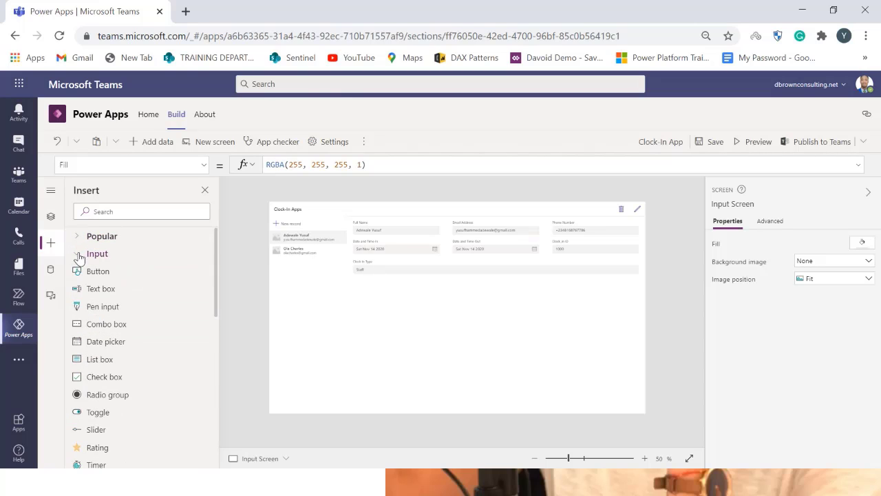
pyautogui.click(79, 254)
pyautogui.click(76, 312)
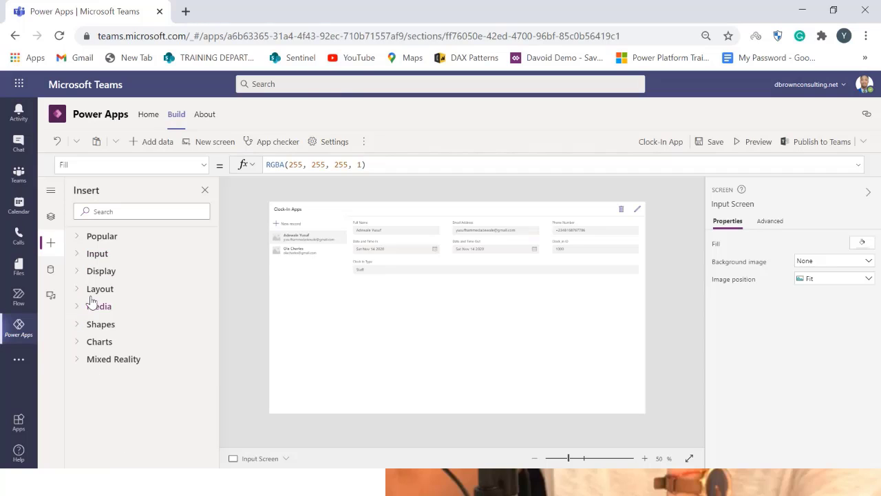
pyautogui.click(79, 255)
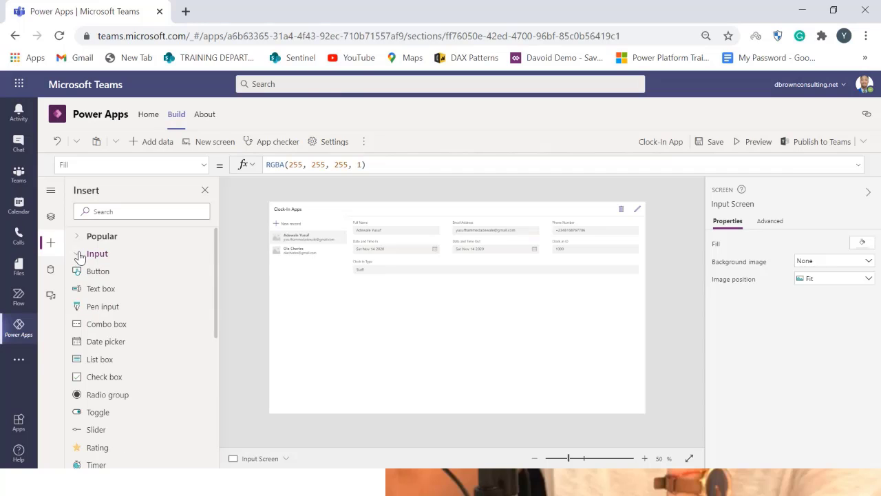
pyautogui.click(77, 254)
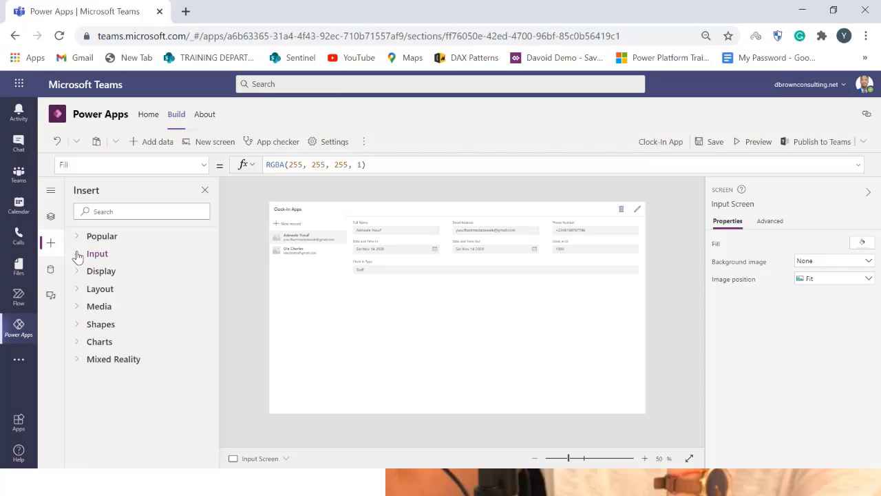
pyautogui.click(77, 237)
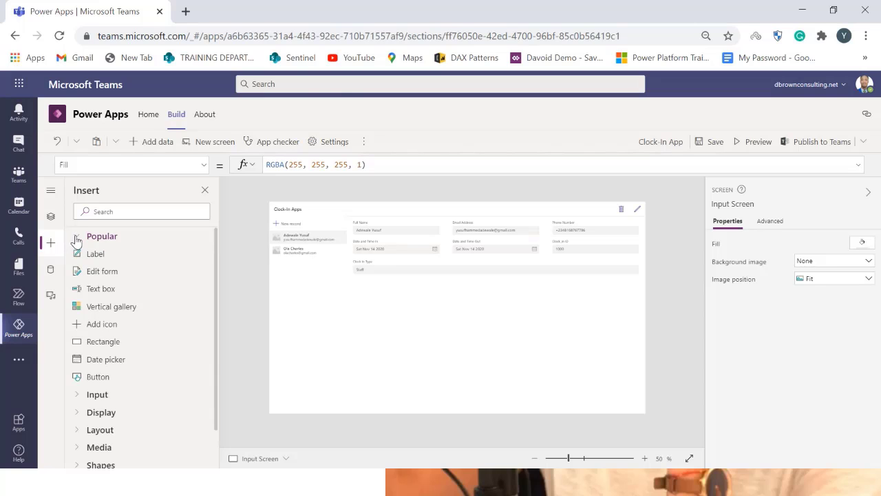
pyautogui.click(77, 238)
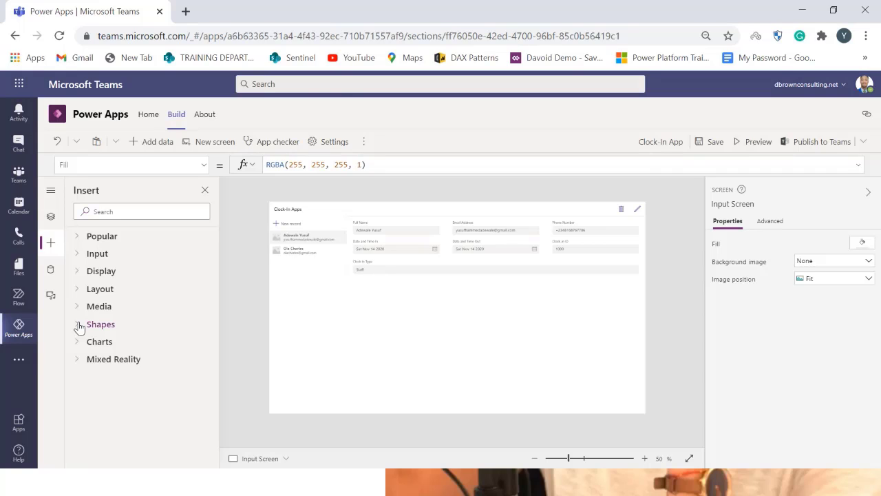
pyautogui.click(89, 274)
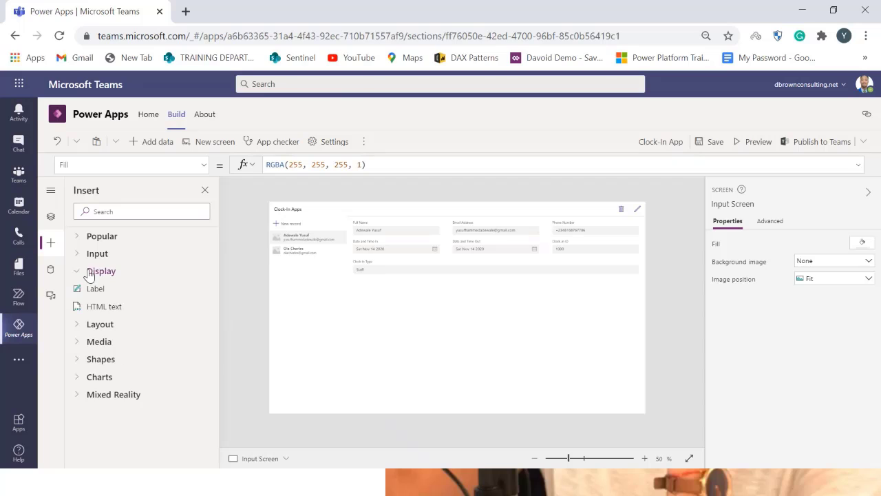
pyautogui.click(89, 272)
pyautogui.click(78, 324)
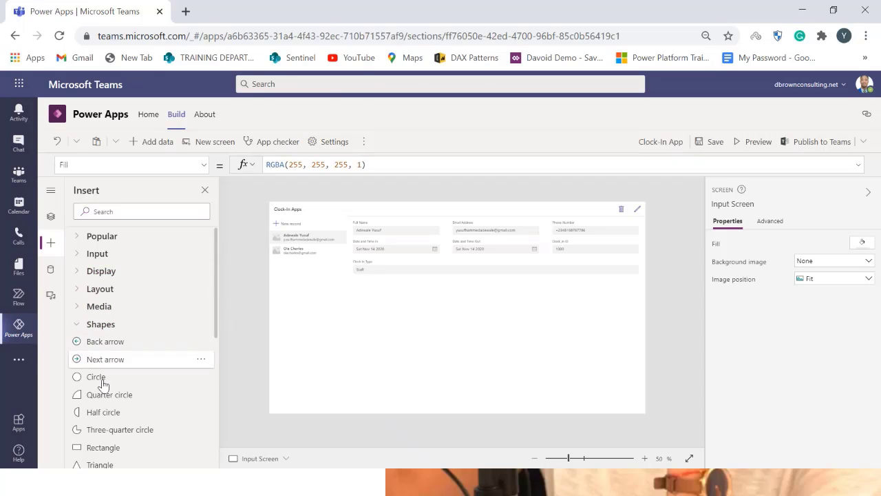
pyautogui.scroll(-3, 102, 384)
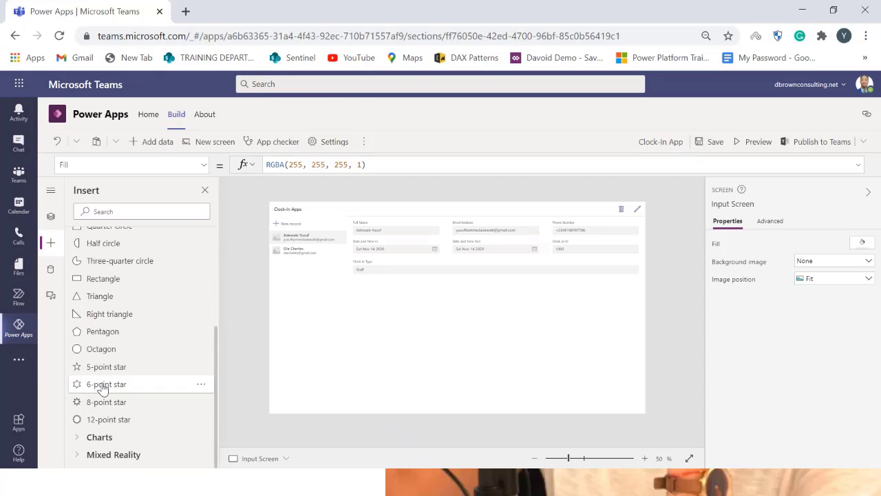
pyautogui.scroll(2, 102, 386)
pyautogui.scroll(1, 102, 387)
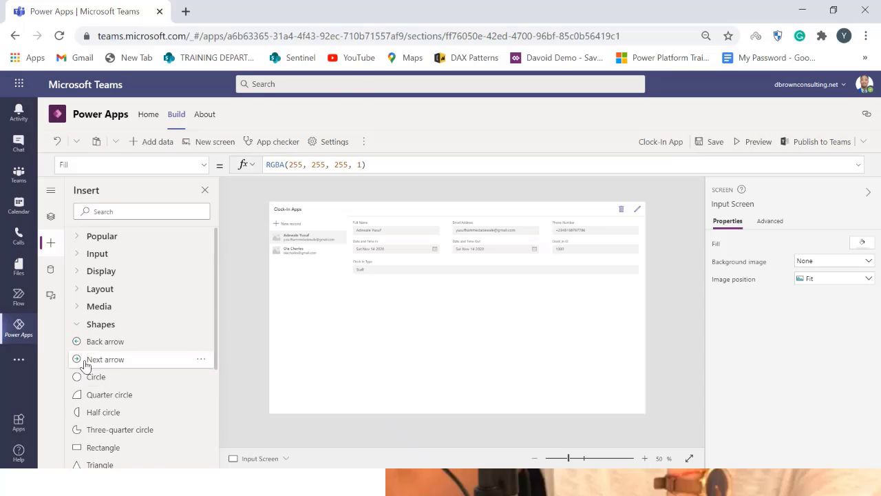
pyautogui.click(87, 326)
pyautogui.click(91, 344)
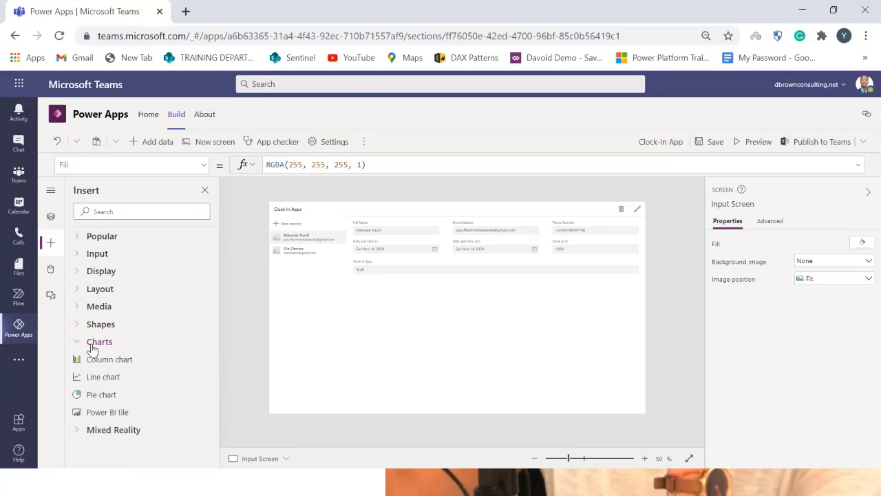
pyautogui.click(91, 344)
pyautogui.click(78, 359)
pyautogui.click(79, 362)
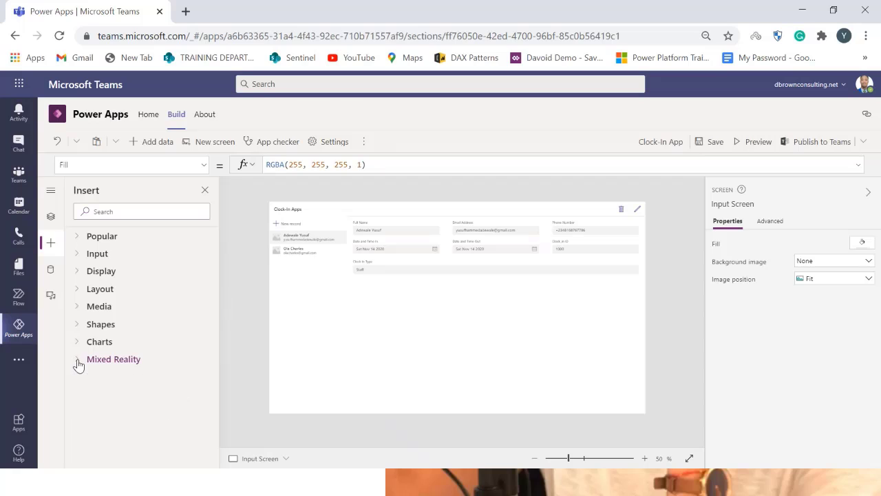
# Insert a label, move it near the bottom centre of the Input Screen, and set its text to Home
pyautogui.click(93, 271)
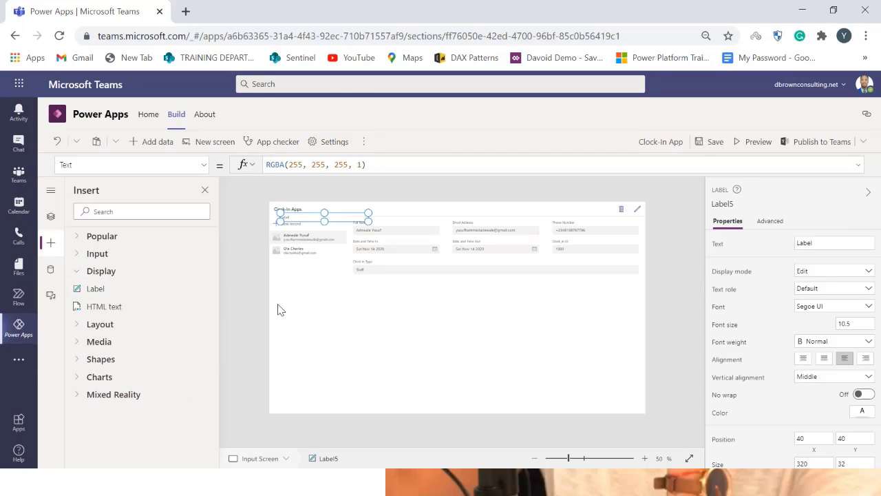
pyautogui.moveTo(314, 221); pyautogui.dragTo(412, 356)
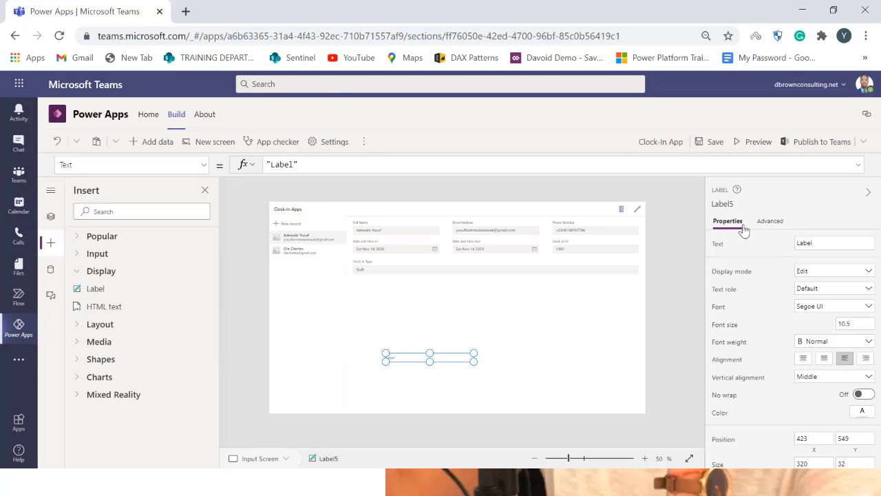
pyautogui.click(818, 243)
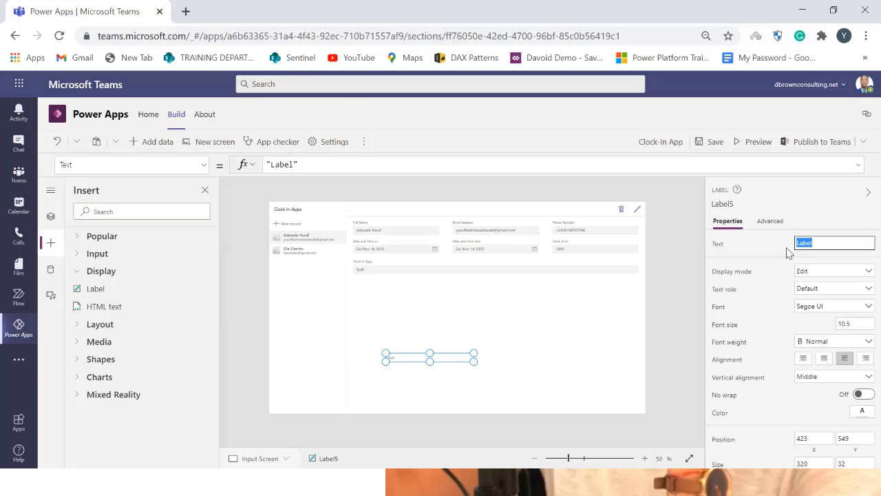
pyautogui.write('Home')
pyautogui.click(787, 248)
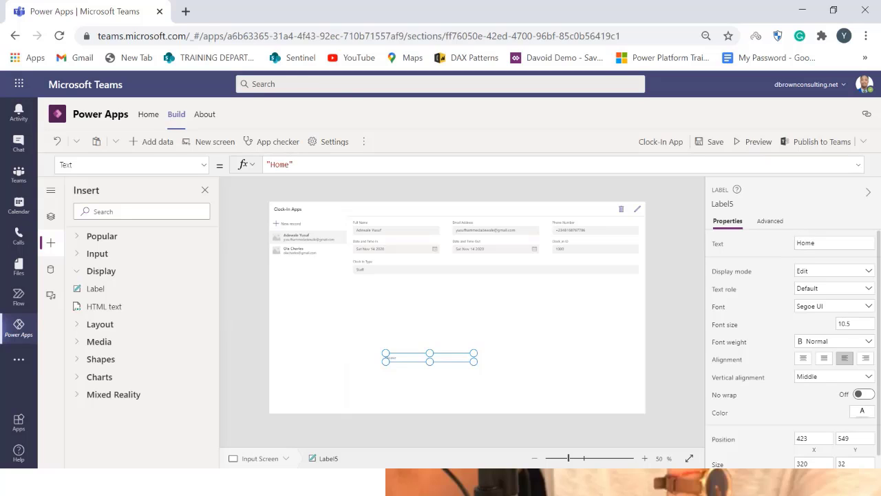
# Set the Home label's font size to 20 and move it into the header beside the Clock-In Apps title
pyautogui.click(859, 323)
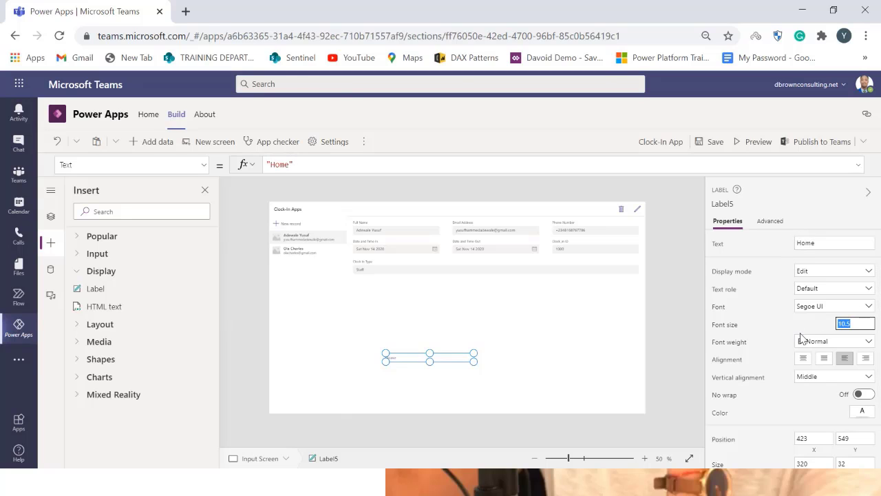
pyautogui.write('20')
pyautogui.click(762, 317)
pyautogui.moveTo(474, 362); pyautogui.dragTo(333, 202)
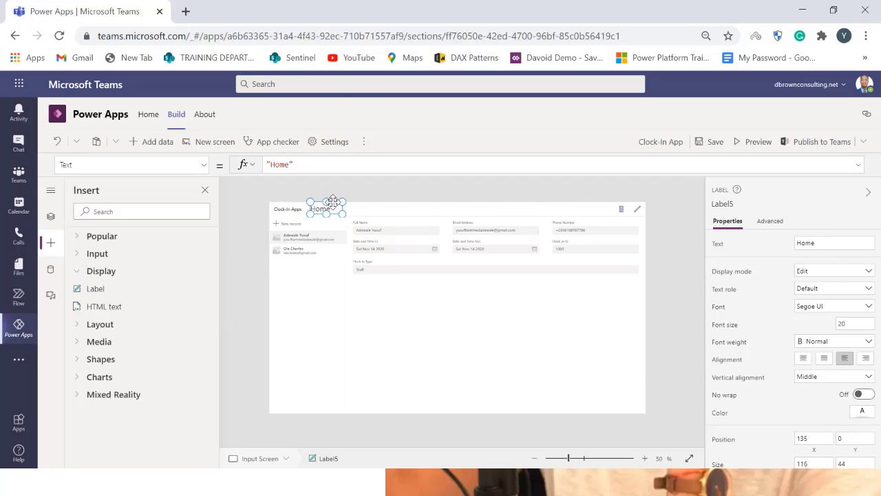
# Set the Home label's font size to 18
pyautogui.click(362, 315)
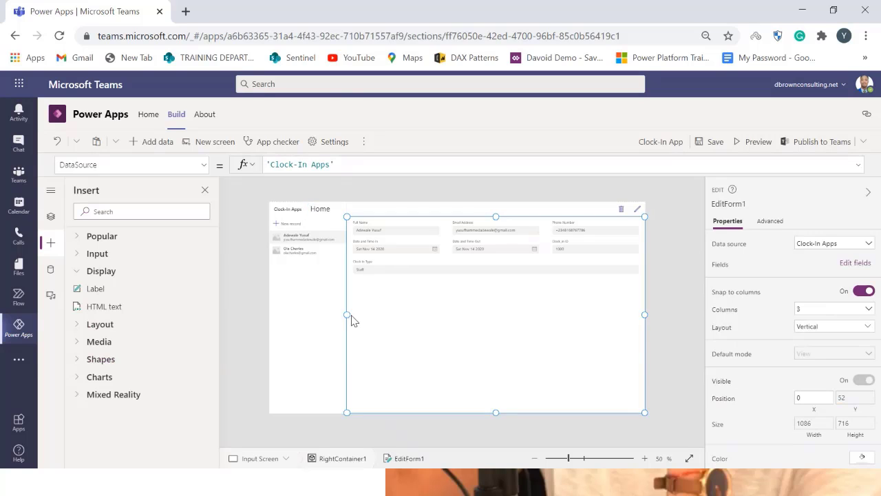
pyautogui.click(327, 212)
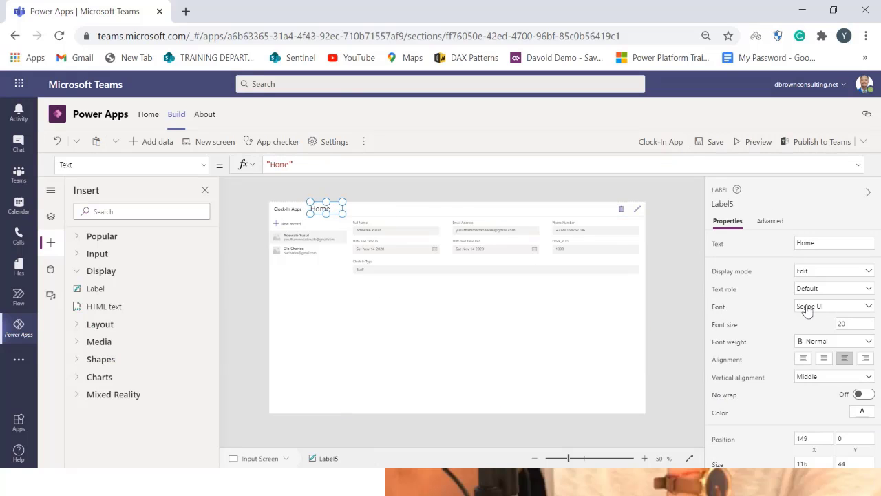
pyautogui.doubleClick(854, 323)
pyautogui.write('10')
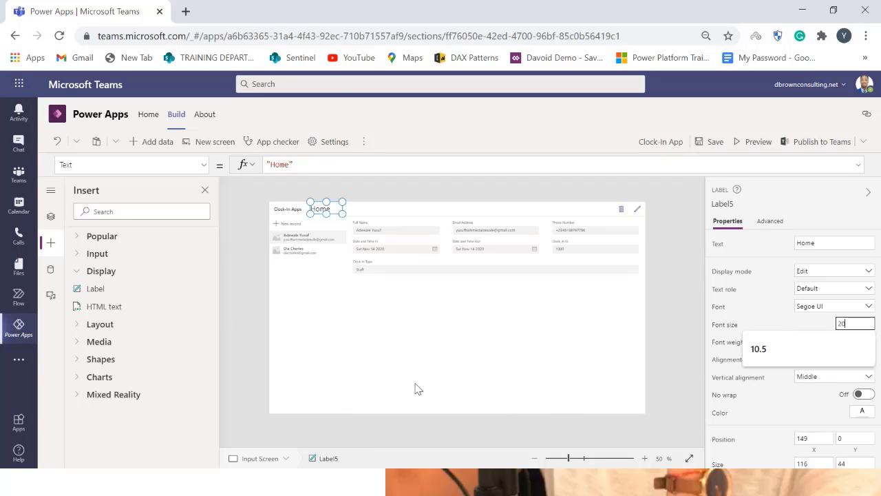
pyautogui.write('8')
pyautogui.press('Return')
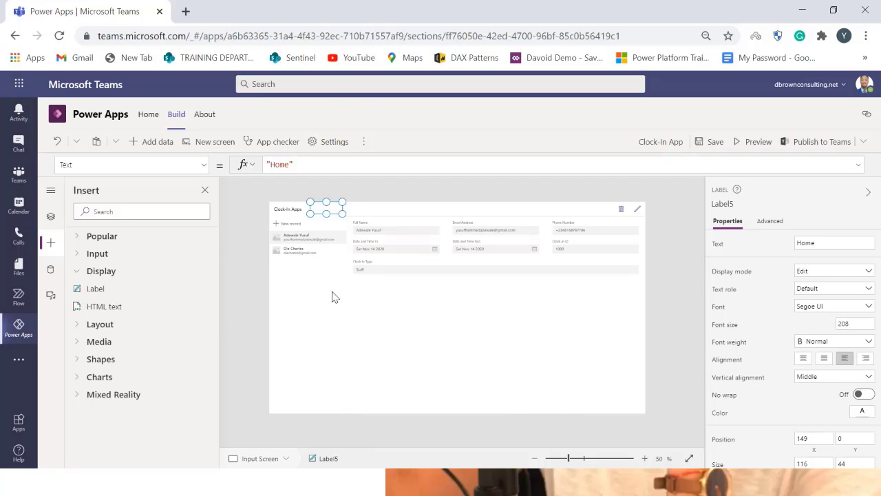
pyautogui.doubleClick(859, 324)
pyautogui.write('18')
pyautogui.press('Return')
# Set the Home label's OnSelect formula to Navigate(Mainscreen)
pyautogui.click(352, 294)
pyautogui.click(319, 215)
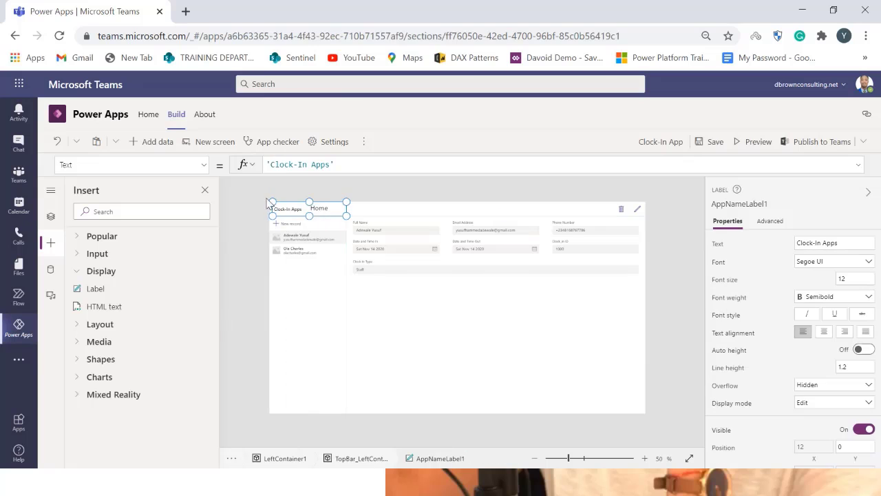
pyautogui.click(325, 214)
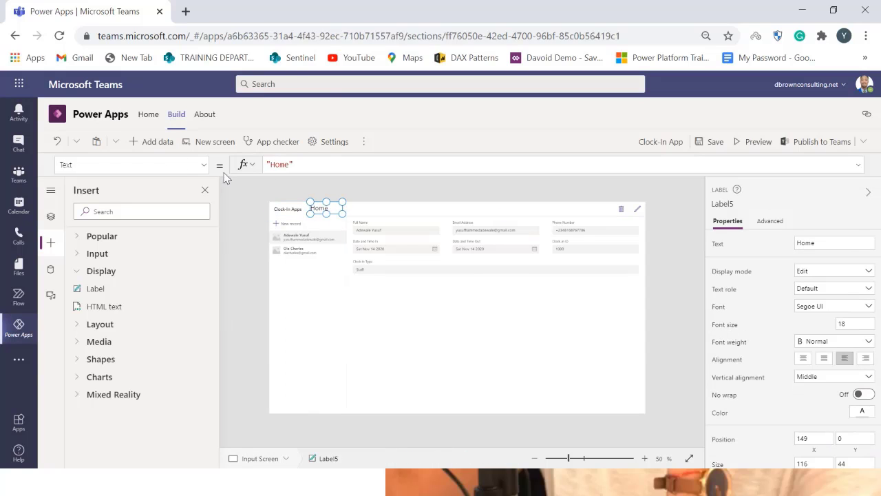
pyautogui.click(204, 165)
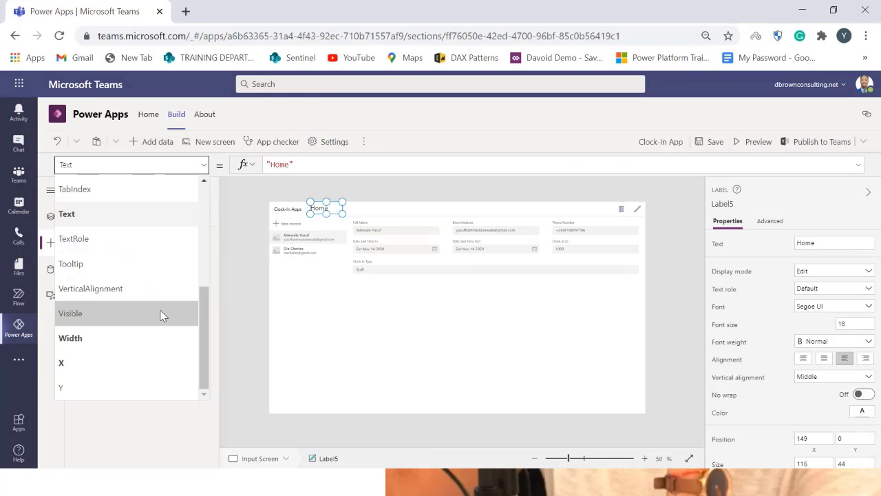
pyautogui.scroll(5, 161, 315)
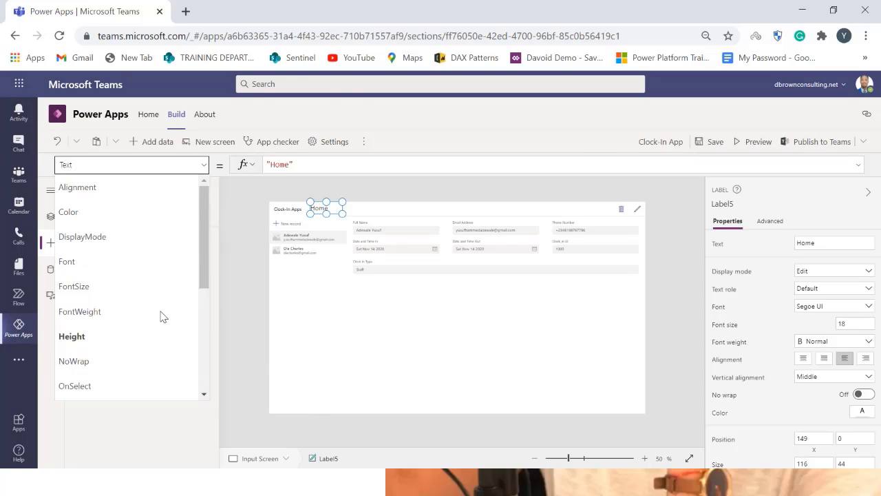
pyautogui.scroll(-2, 161, 316)
pyautogui.click(152, 316)
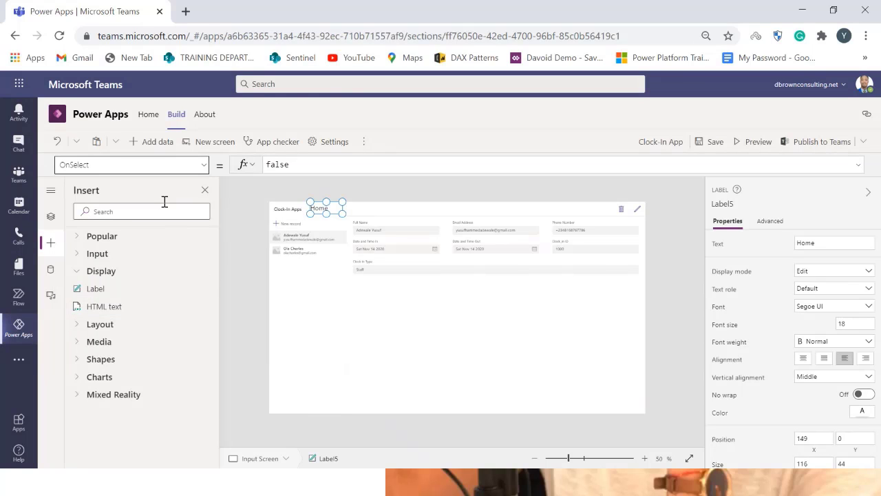
pyautogui.click(177, 166)
pyautogui.doubleClick(303, 166)
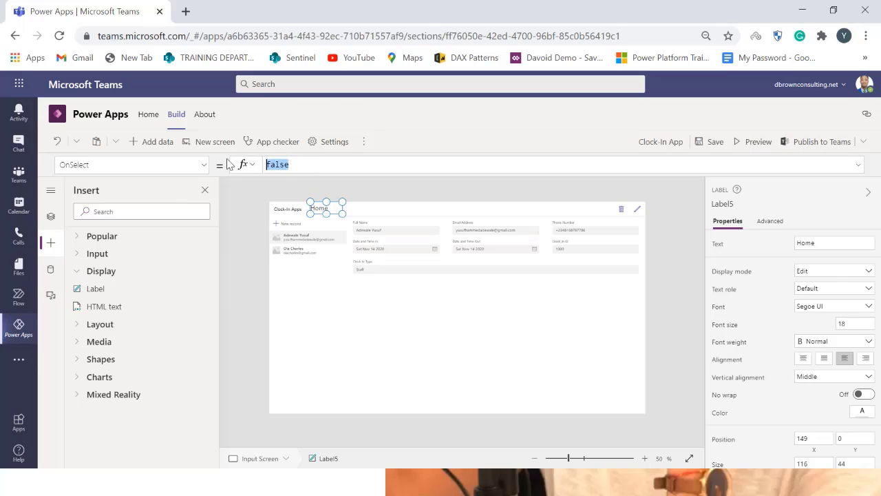
pyautogui.write('Naviga')
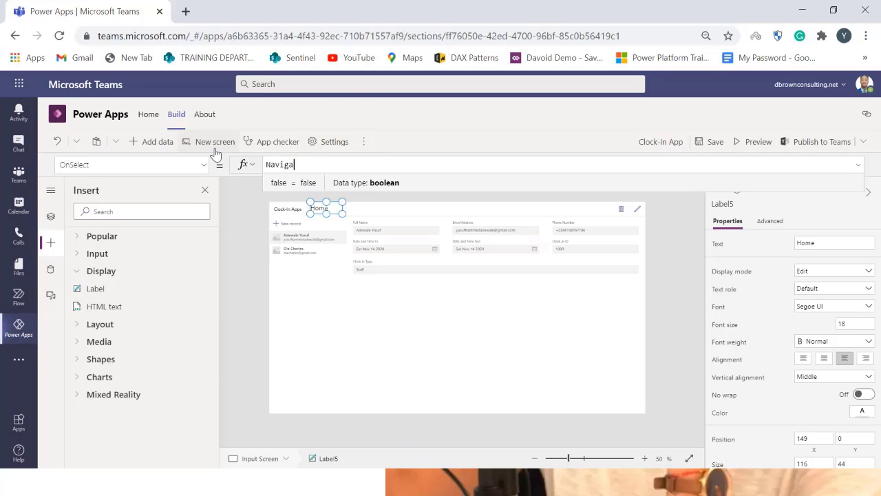
pyautogui.write('te(')
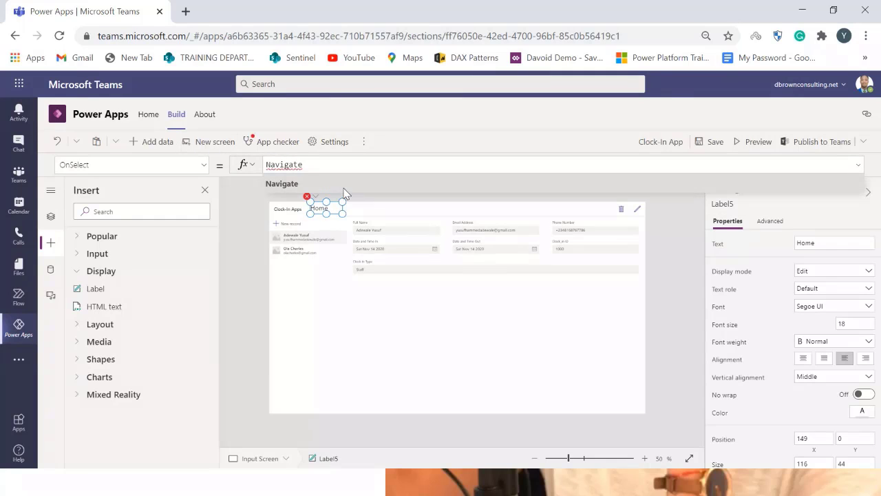
pyautogui.click(326, 200)
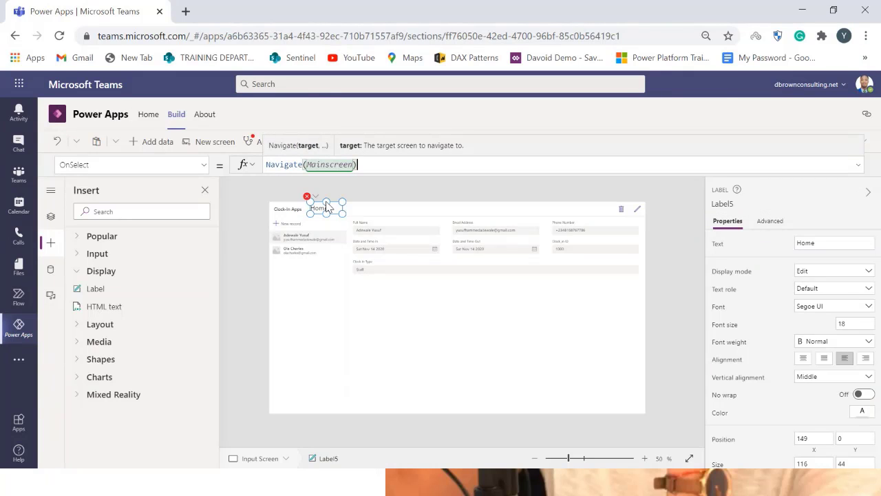
# Preview the app and test that the Home label navigates back to the main screen
pyautogui.click(657, 281)
pyautogui.click(752, 142)
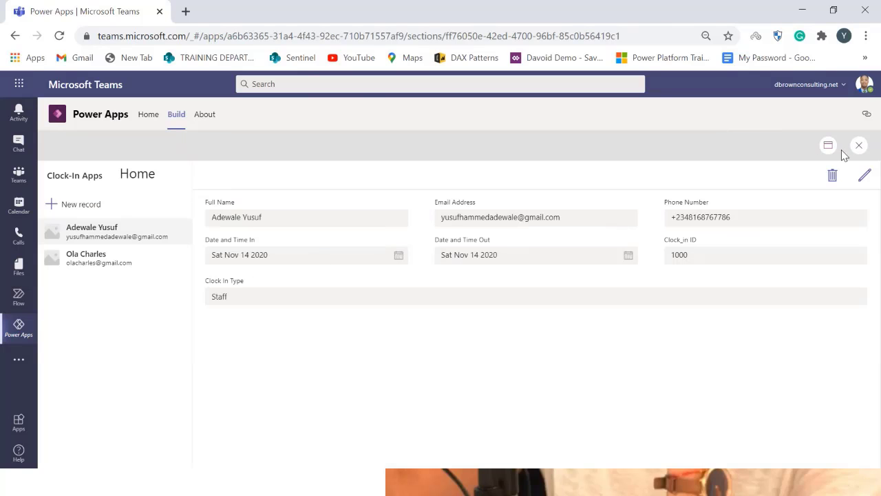
pyautogui.click(829, 146)
pyautogui.click(806, 194)
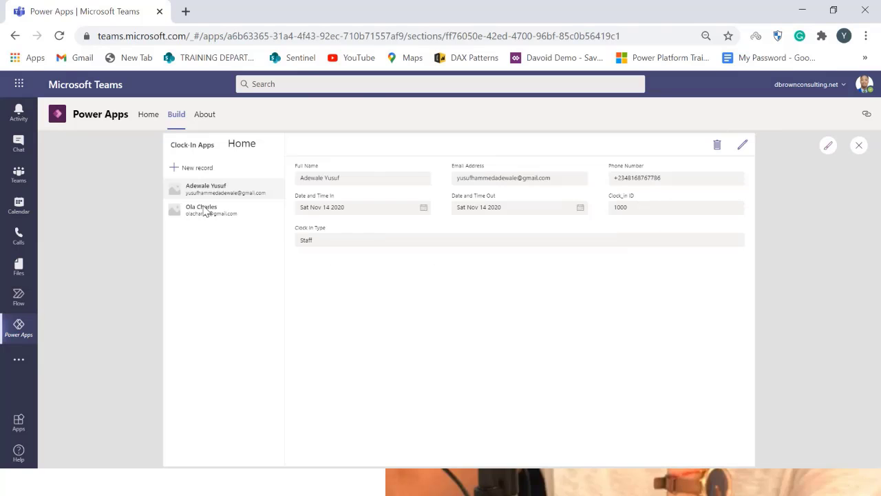
pyautogui.click(243, 148)
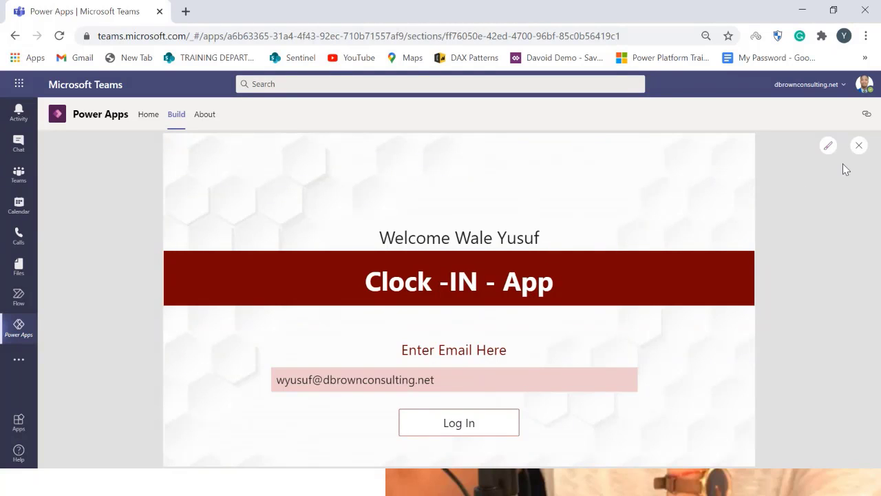
pyautogui.click(858, 147)
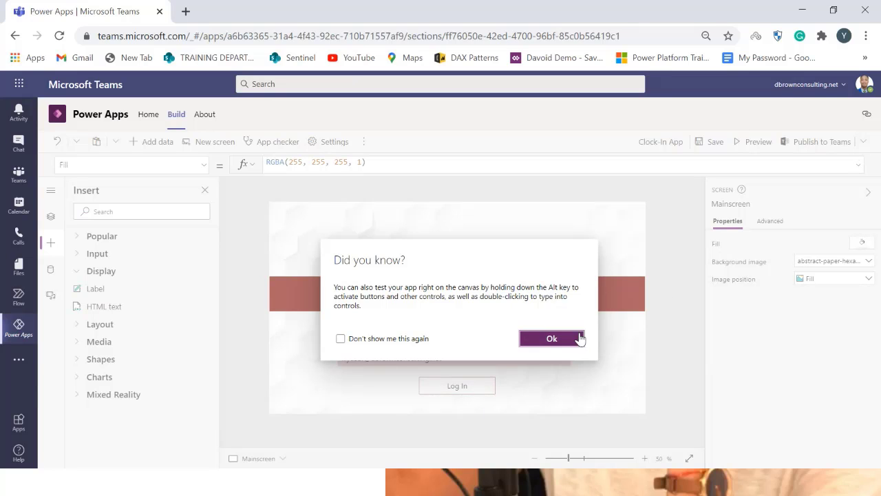
pyautogui.click(551, 338)
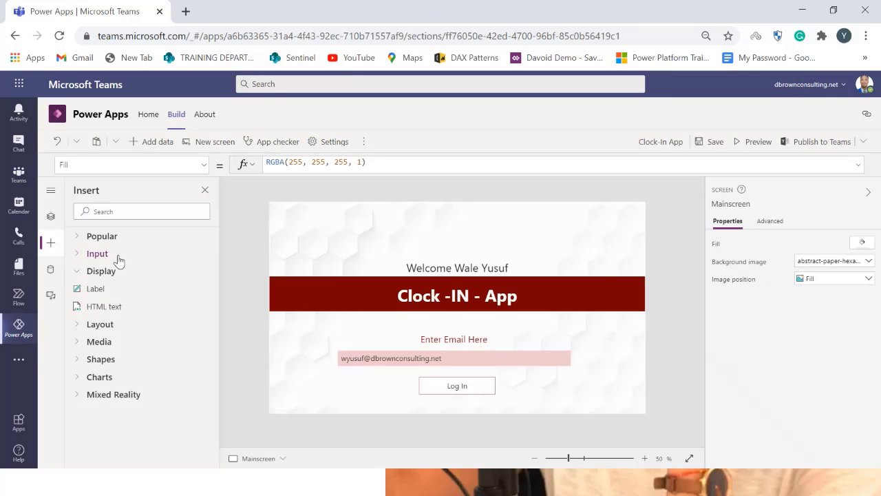
# Review the Log In button's OnSelect formula and the screens' controls in the tree view
pyautogui.click(51, 216)
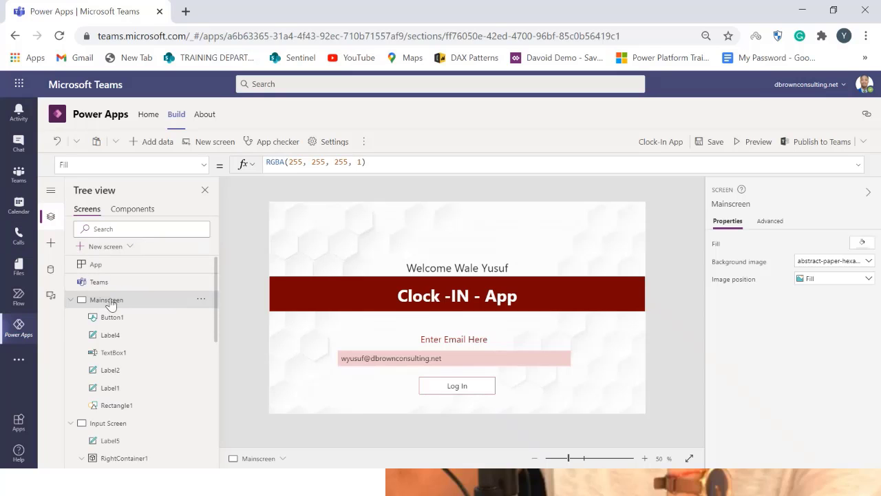
pyautogui.click(110, 424)
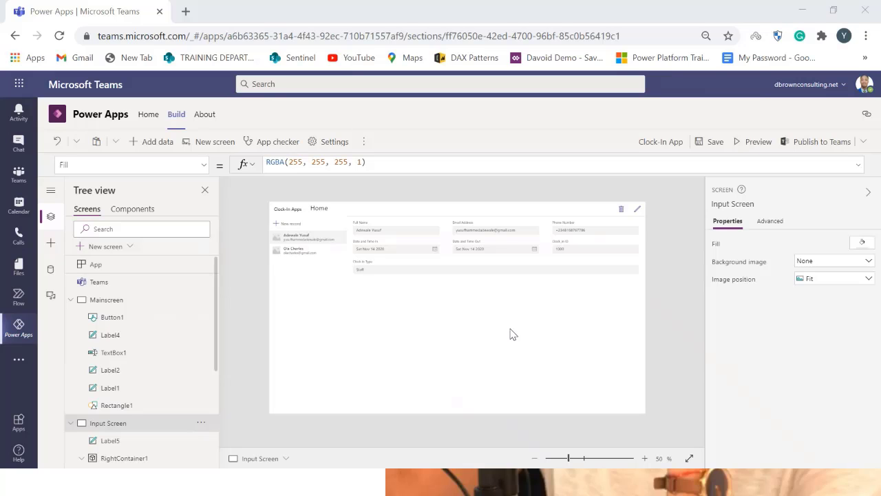
pyautogui.click(98, 318)
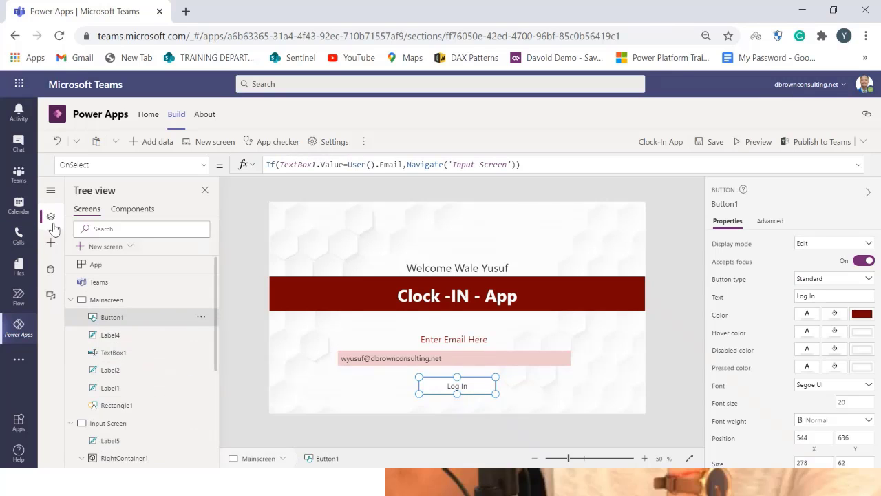
pyautogui.scroll(-3, 126, 342)
pyautogui.scroll(3, 131, 296)
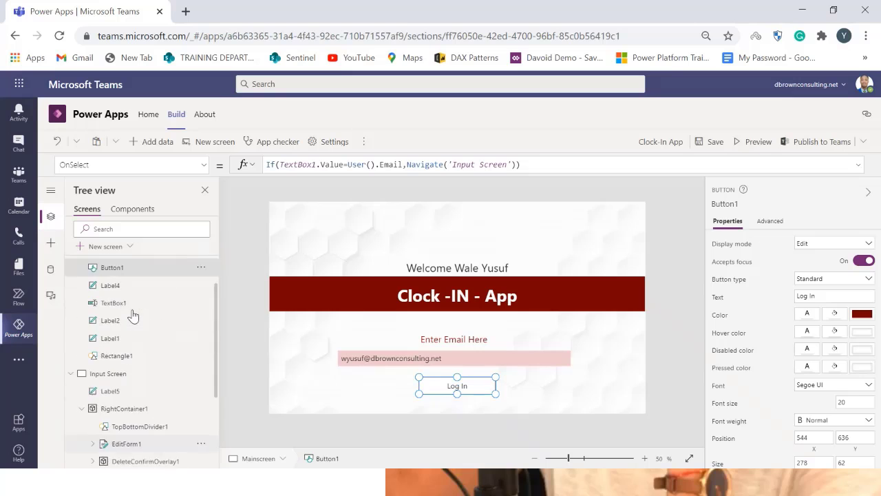
pyautogui.click(152, 381)
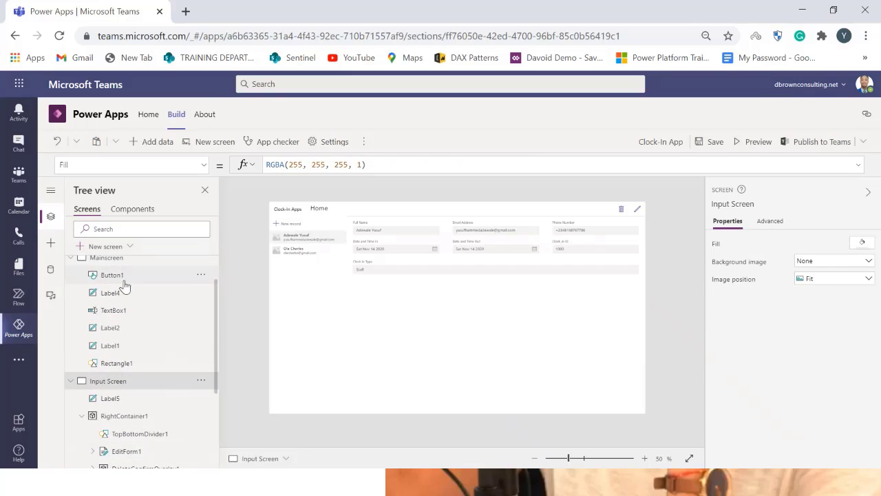
pyautogui.scroll(1, 133, 301)
# Insert a button and move it to the lower right of the Input Screen
pyautogui.click(50, 243)
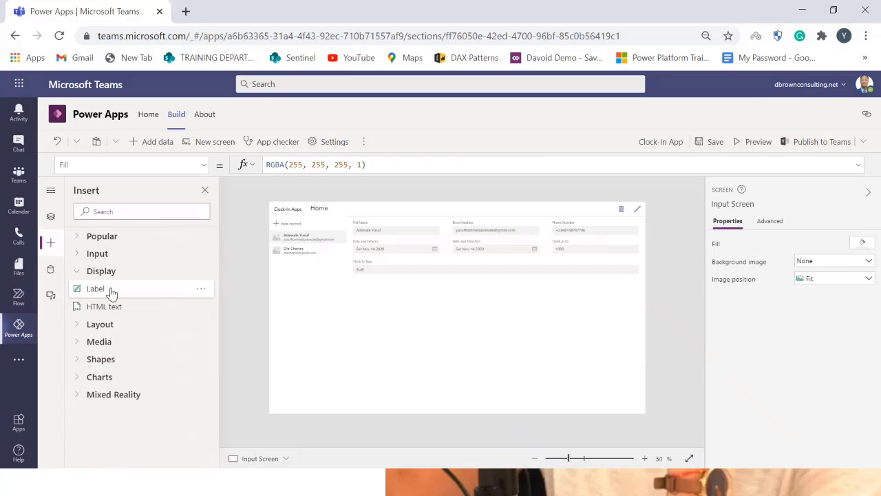
pyautogui.click(126, 239)
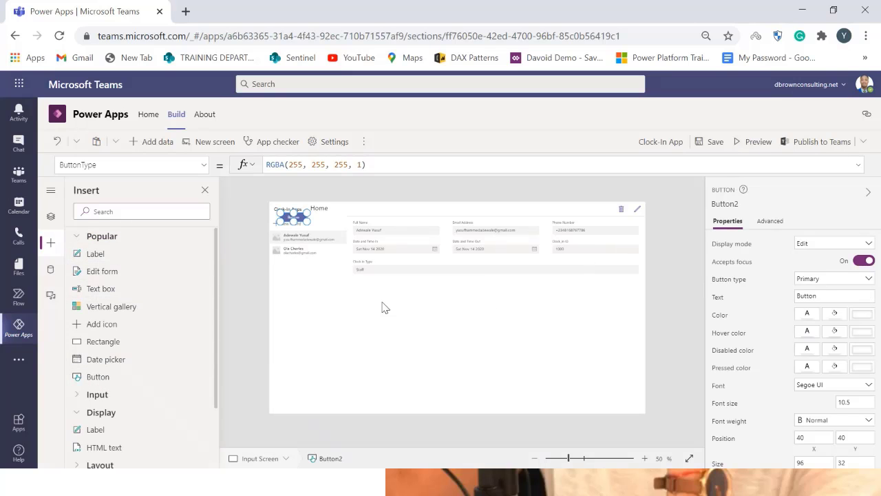
pyautogui.moveTo(300, 217); pyautogui.dragTo(624, 370)
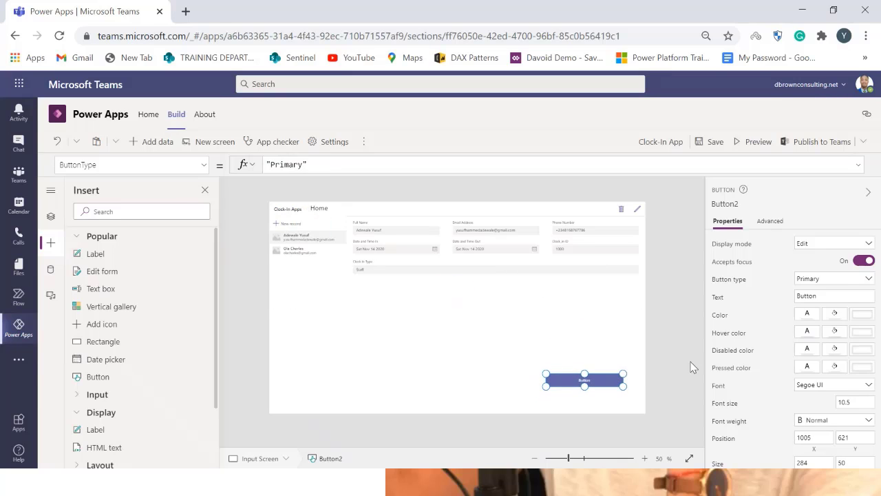
# Set the new button's text to Notify HR and its font size to 20
pyautogui.click(825, 291)
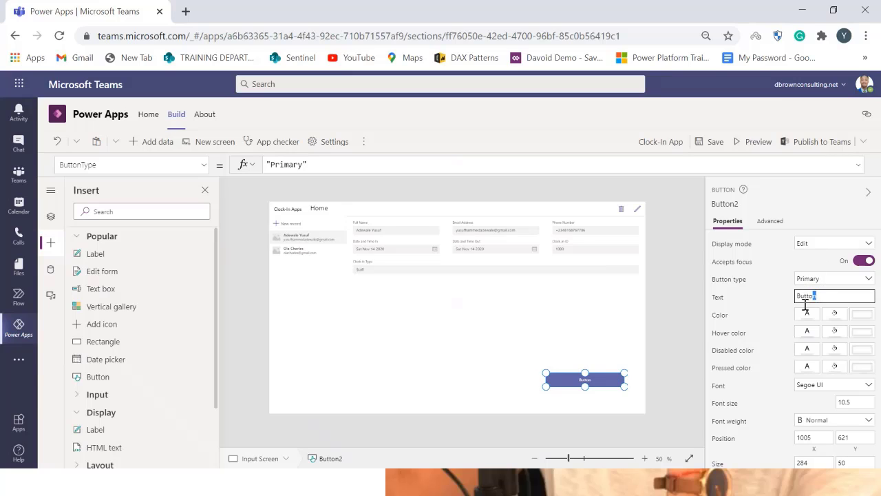
pyautogui.hotkey('ctrl', 'a')
pyautogui.write('N')
pyautogui.click(776, 313)
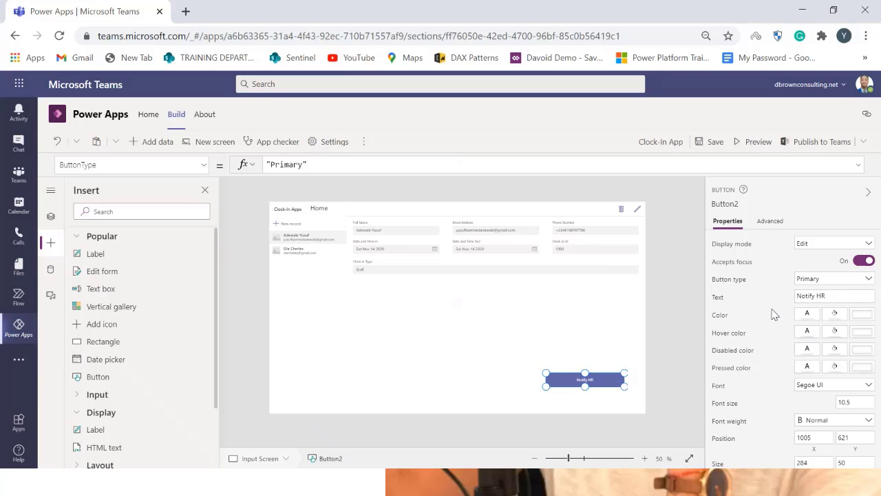
pyautogui.click(850, 401)
pyautogui.write('20')
pyautogui.click(651, 381)
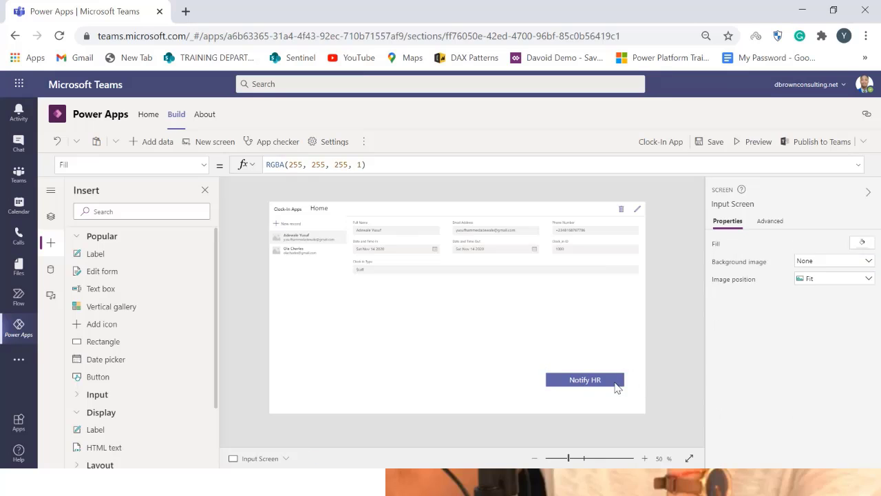
# Change the Notify HR button's type to Standard and its colour to dark red
pyautogui.click(599, 380)
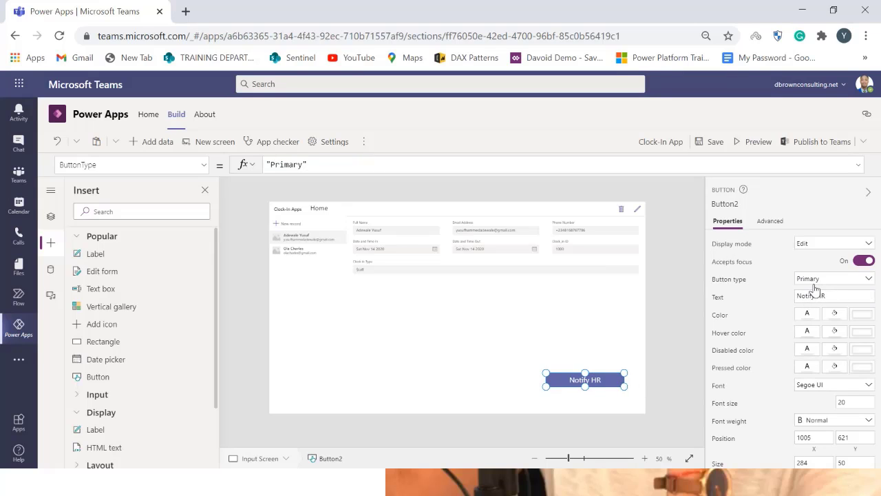
pyautogui.click(812, 281)
pyautogui.click(812, 281)
pyautogui.click(813, 281)
pyautogui.click(810, 304)
pyautogui.click(852, 318)
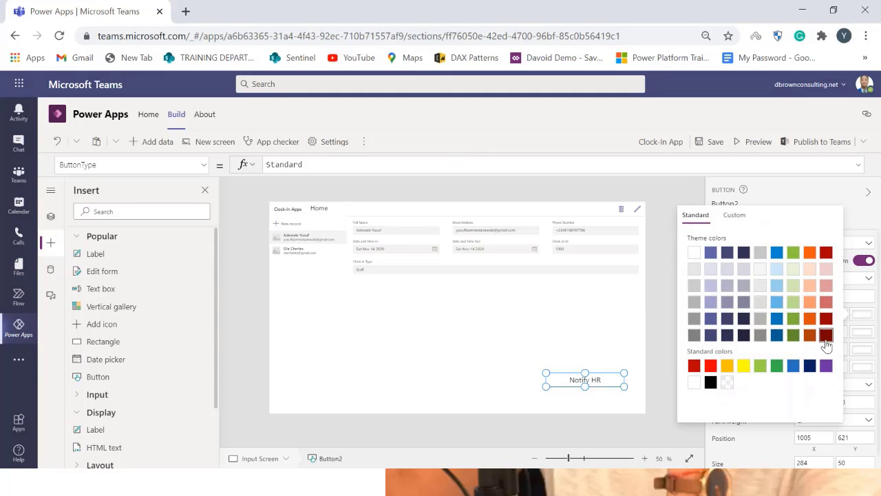
pyautogui.click(827, 334)
pyautogui.click(652, 362)
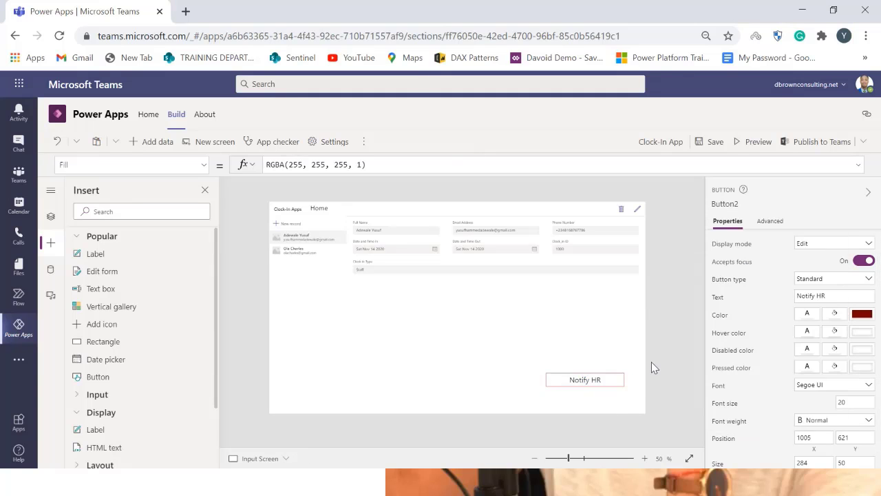
pyautogui.click(607, 382)
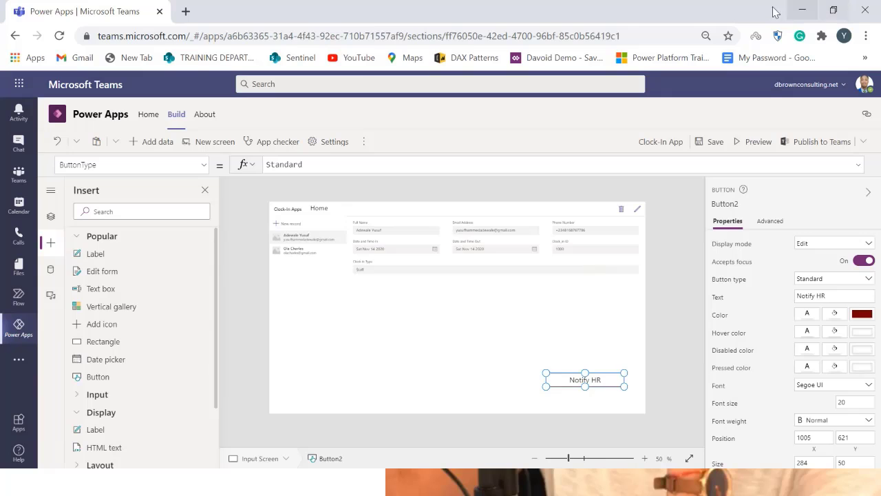
# Start creating a new Power Automate flow from the app for the selected Notify HR button
pyautogui.moveTo(610, 31)
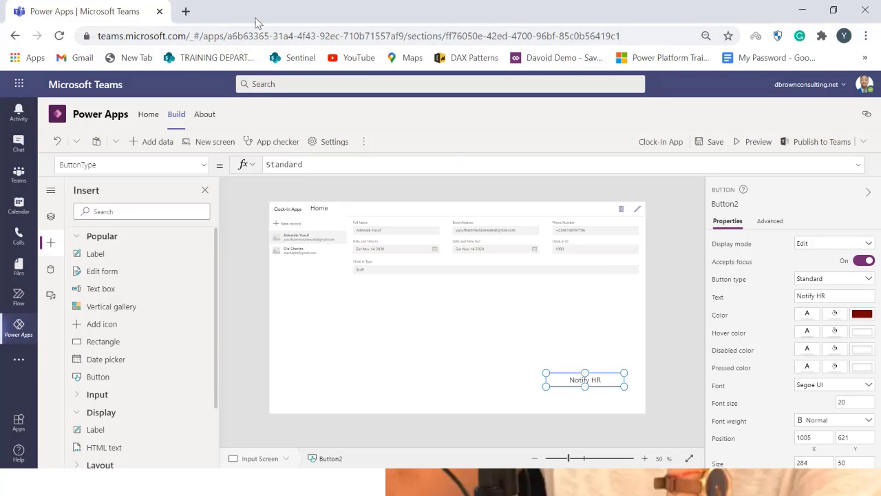
pyautogui.click(364, 142)
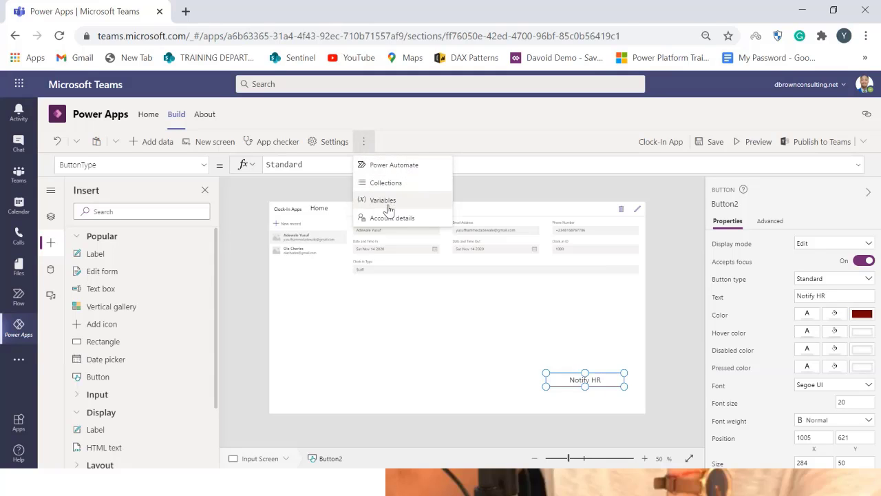
pyautogui.click(386, 168)
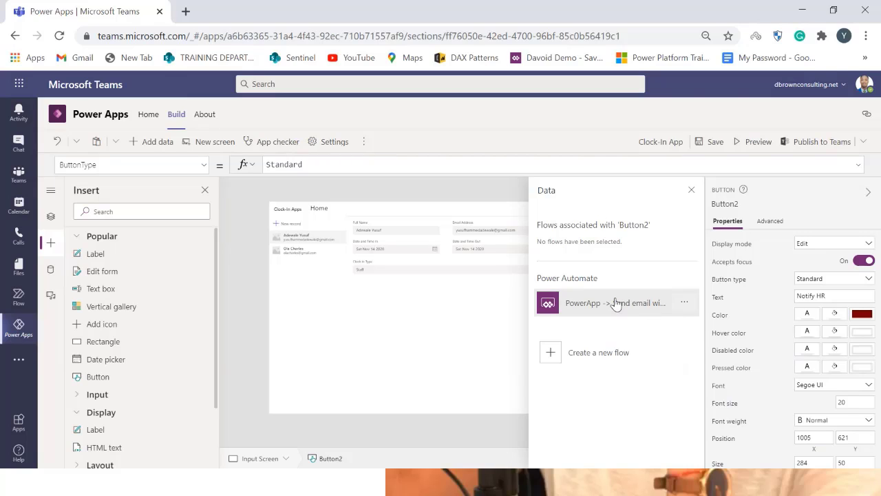
pyautogui.click(610, 352)
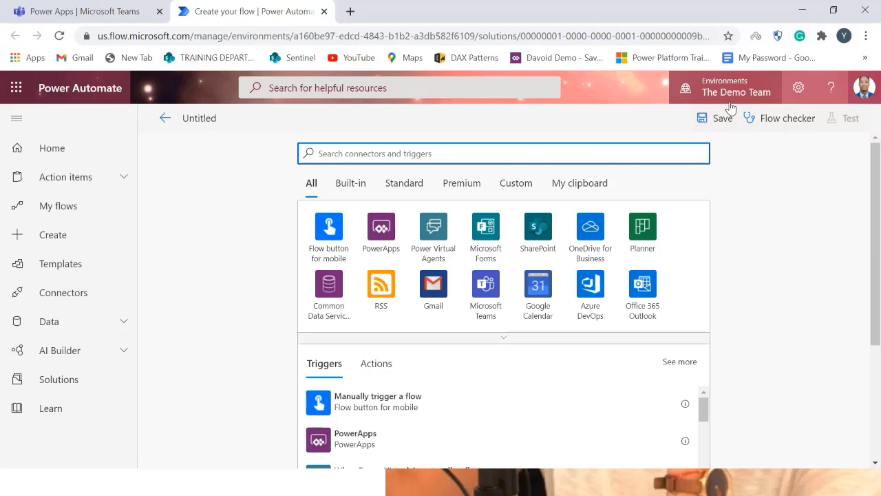
# Begin the flow with the PowerApps trigger and add a Send an email (V2) action as the next step
pyautogui.click(383, 238)
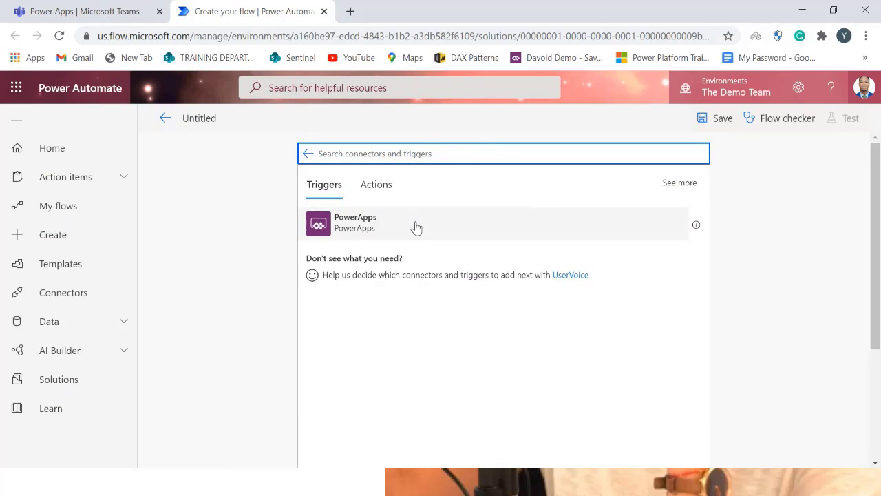
pyautogui.click(415, 227)
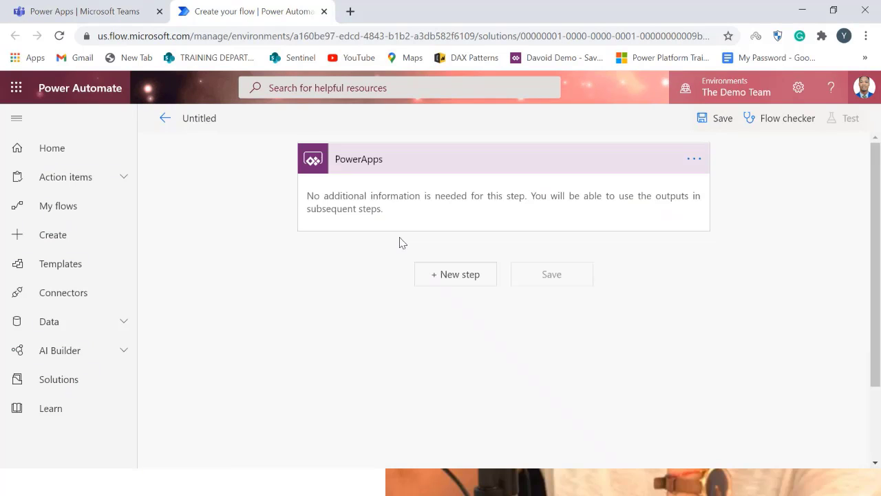
pyautogui.click(455, 278)
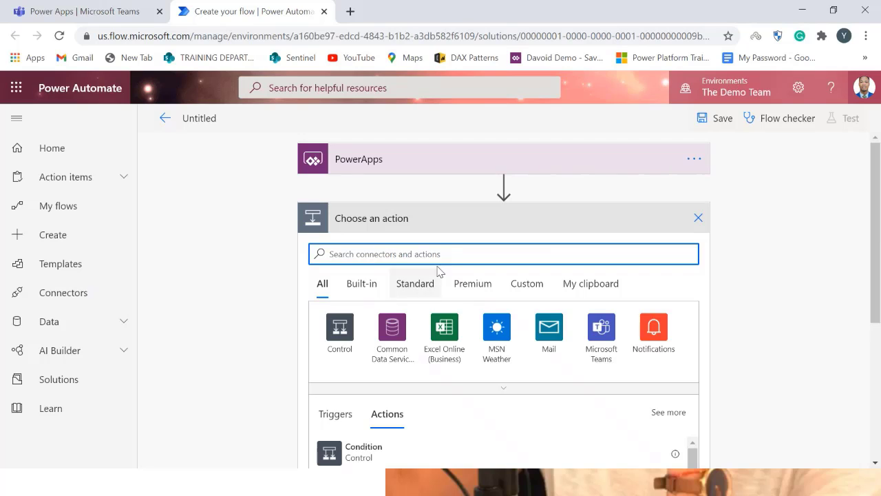
pyautogui.write('send e')
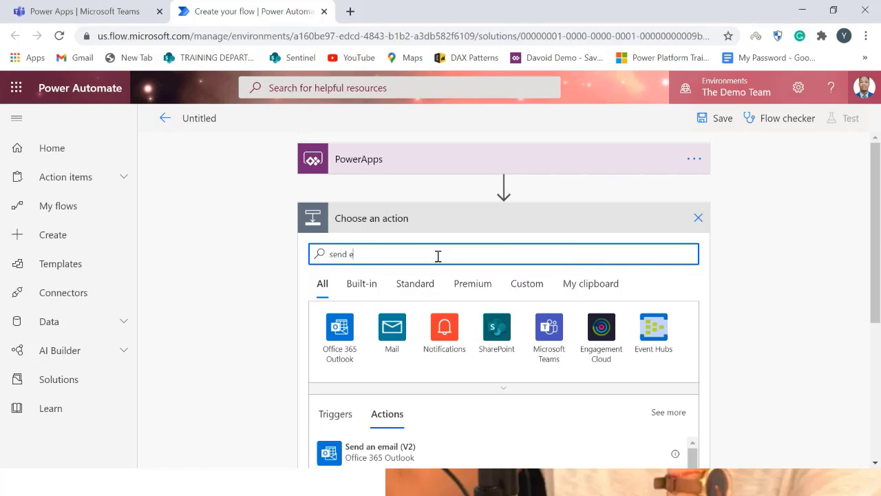
pyautogui.write('ma')
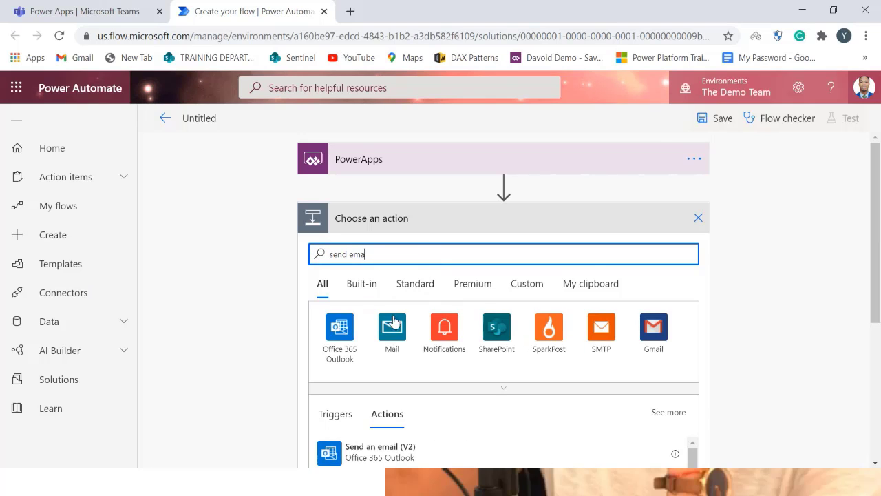
pyautogui.scroll(-1, 389, 390)
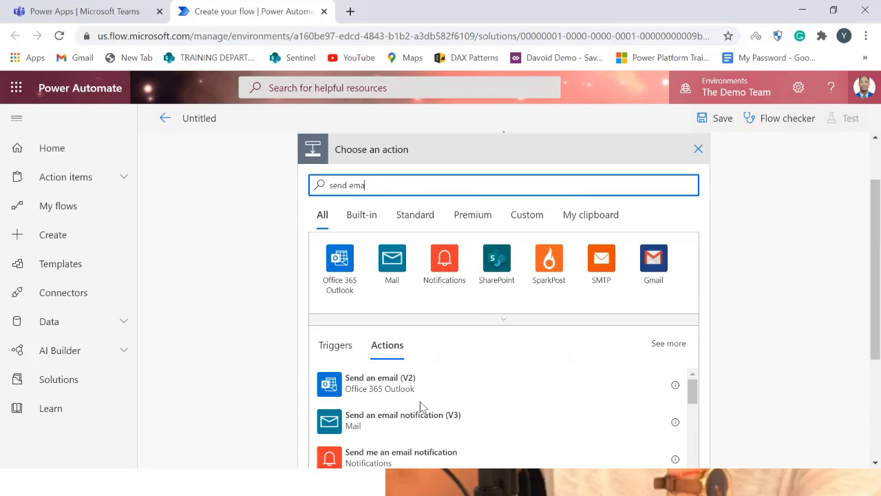
pyautogui.scroll(-1, 441, 385)
pyautogui.scroll(1, 432, 380)
pyautogui.click(420, 391)
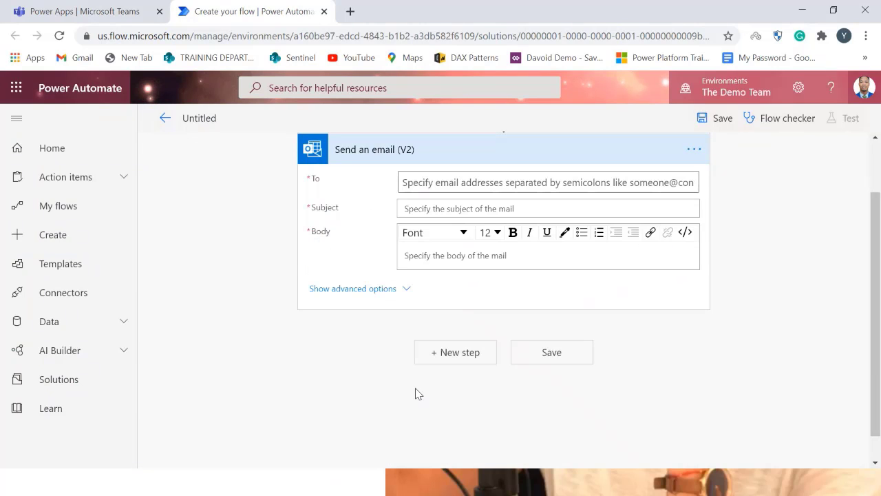
# Enter the recipient's e-mail address, wrapped in quotation marks, in the email action's To field
pyautogui.click(443, 181)
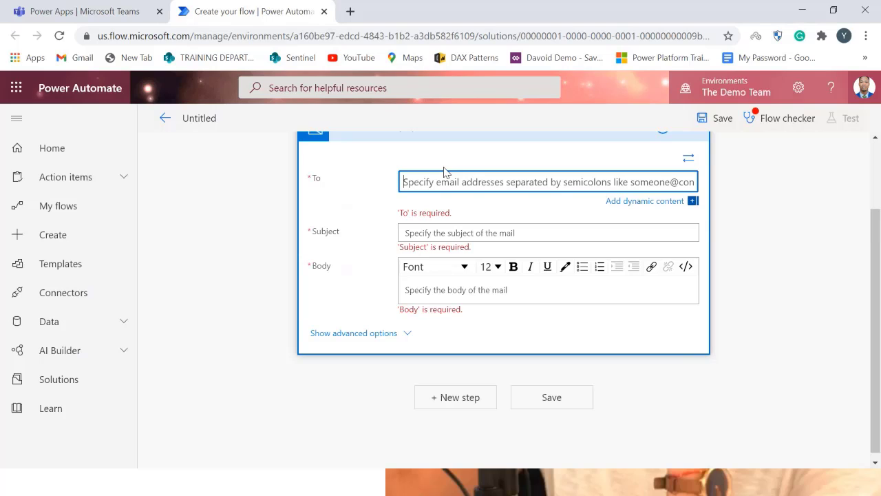
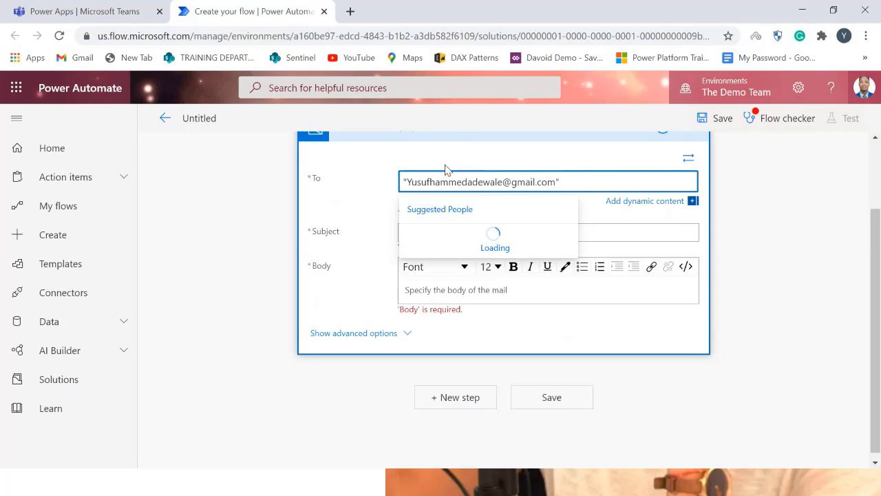
pyautogui.click(618, 158)
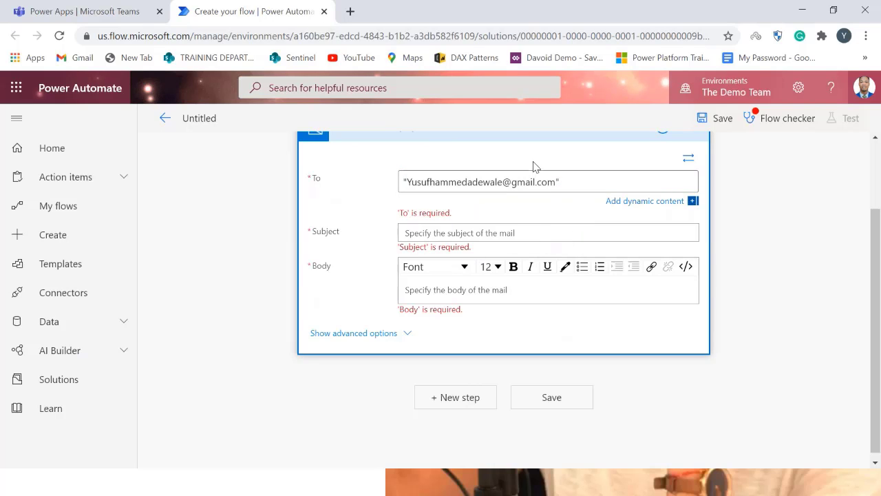
# Set the email subject to Sign In Notification
pyautogui.scroll(2, 557, 197)
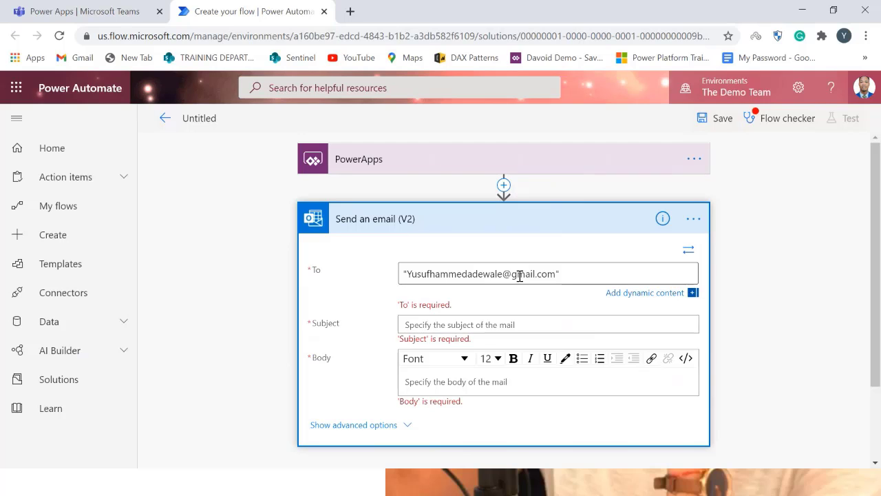
pyautogui.click(516, 325)
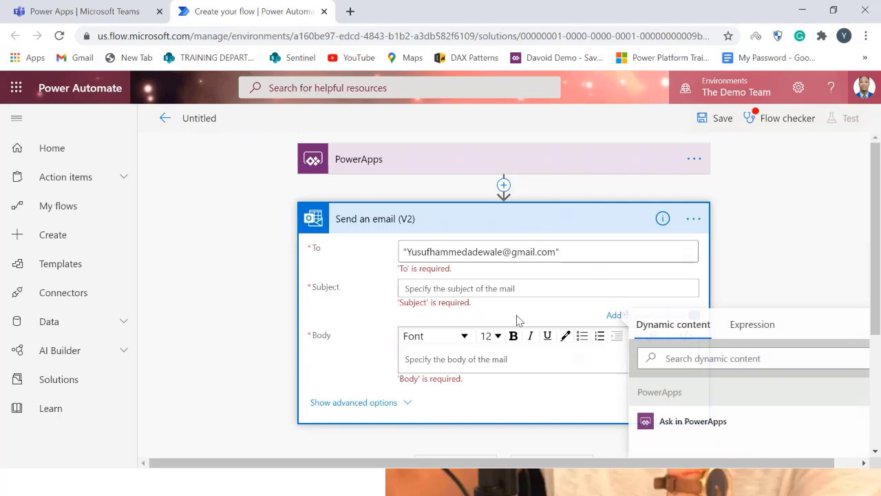
pyautogui.write('Sign In Notif')
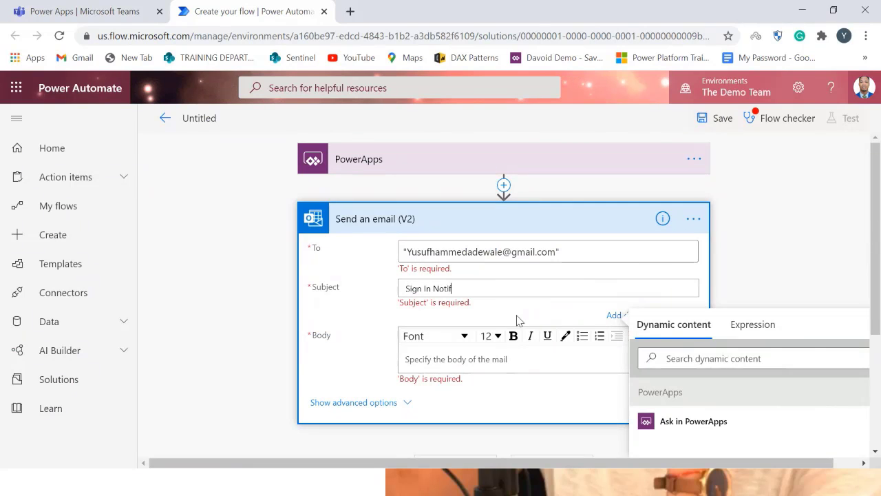
pyautogui.write('ication')
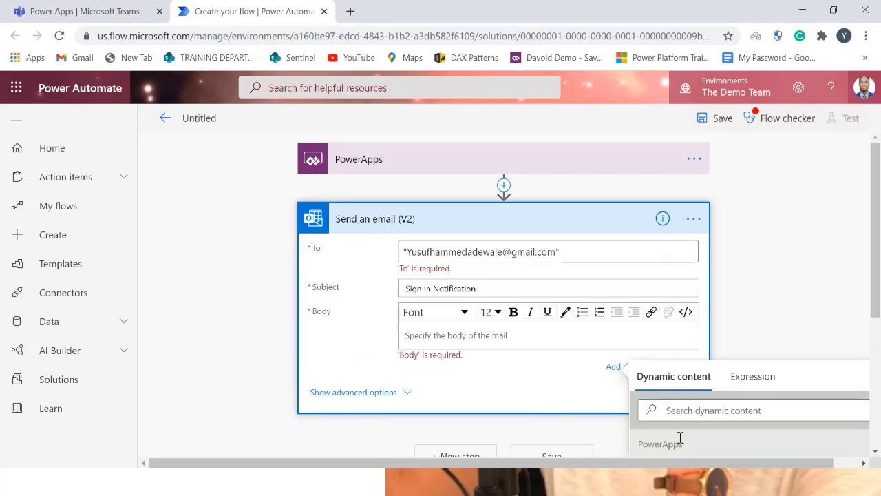
# Fill the email body with the Ask in PowerApps dynamic value followed by the text just sign in to the office
pyautogui.scroll(-2, 678, 437)
pyautogui.click(682, 337)
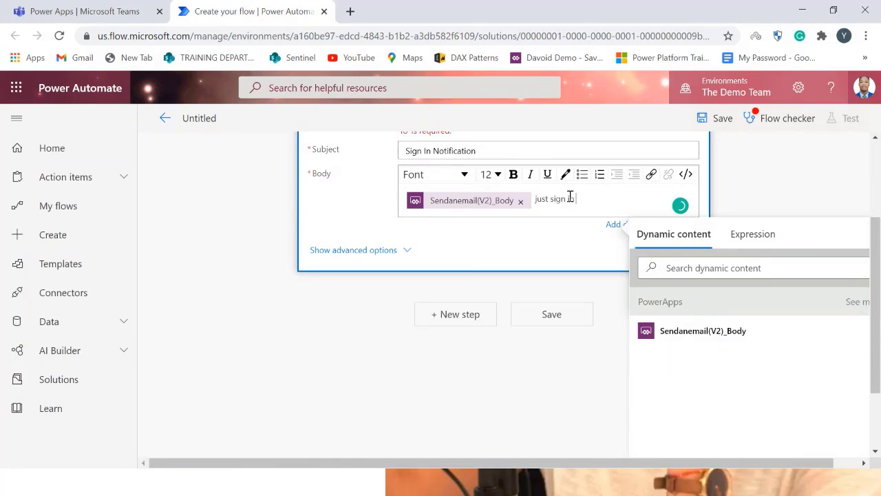
pyautogui.write('just sign in to the offic')
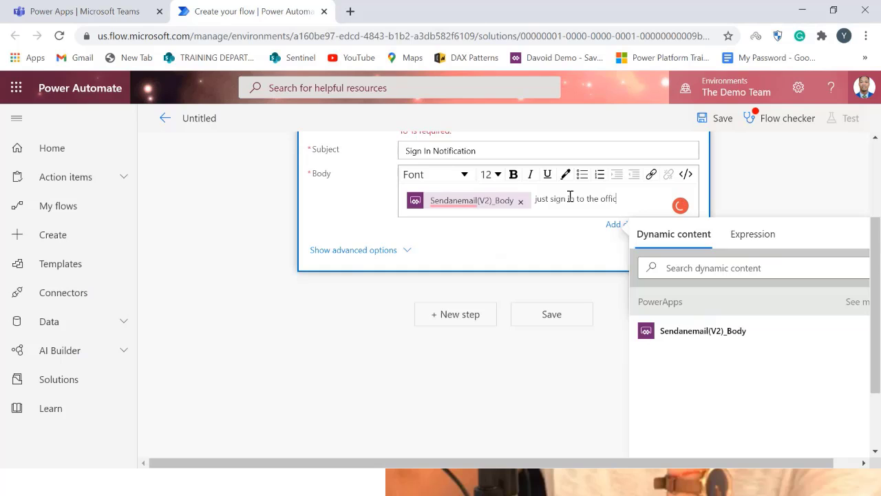
pyautogui.write('e')
# Remove the quotation marks around the recipient address in the To field
pyautogui.scroll(3, 592, 241)
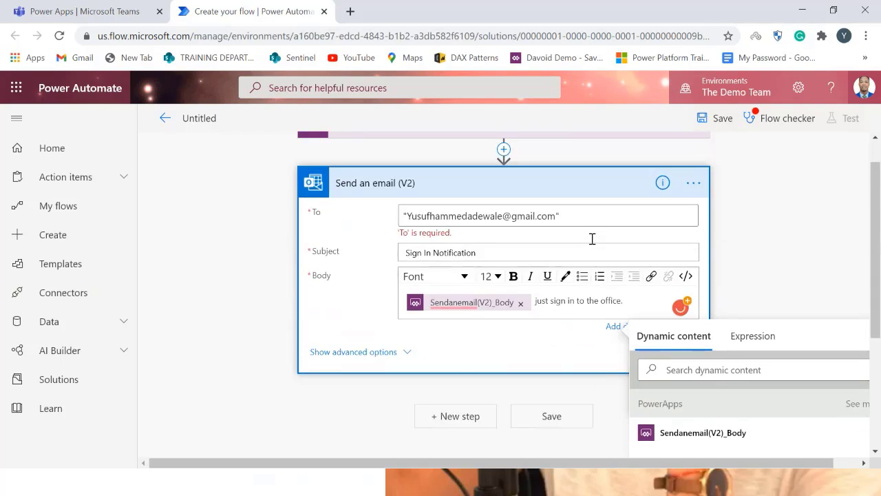
pyautogui.moveTo(516, 336)
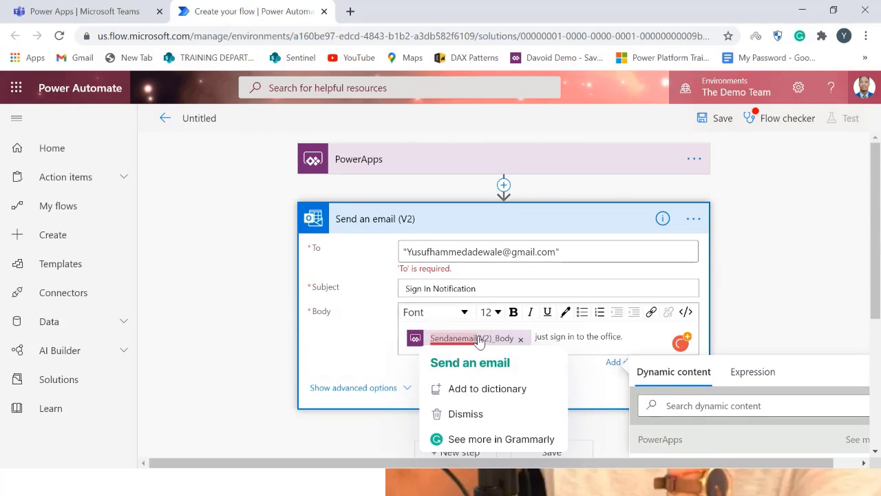
pyautogui.click(408, 251)
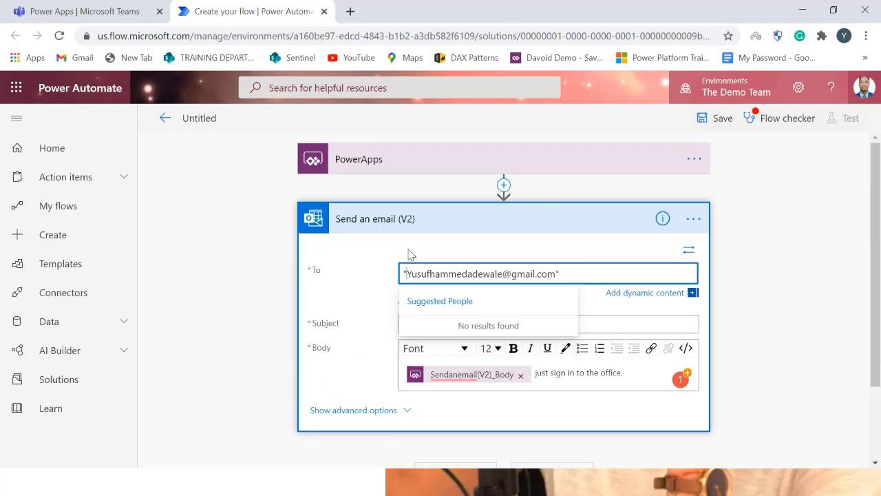
pyautogui.click(588, 261)
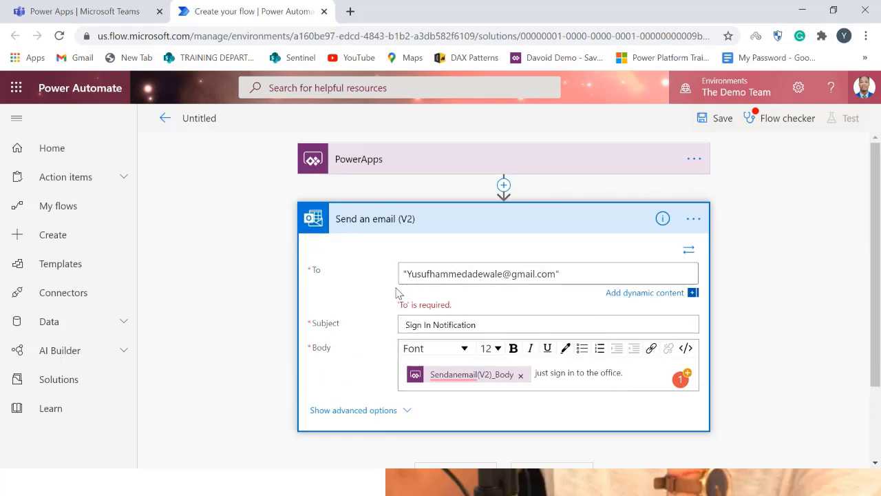
pyautogui.click(409, 269)
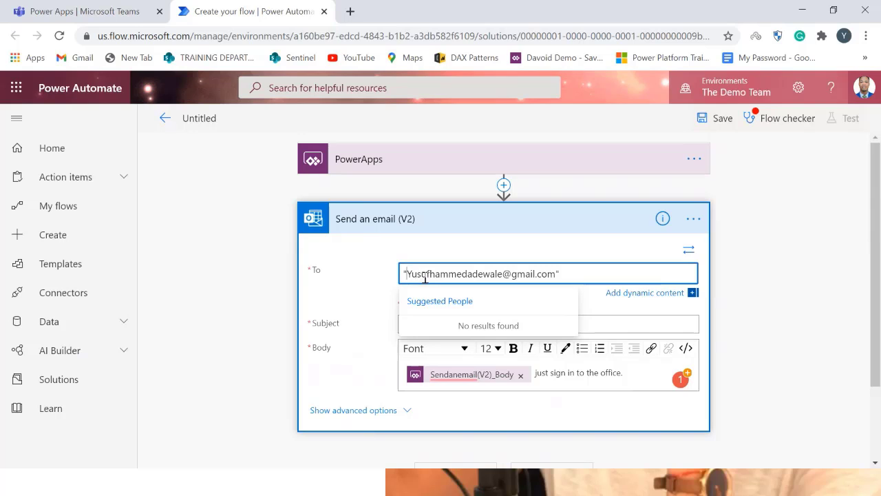
pyautogui.press('BackSpace')
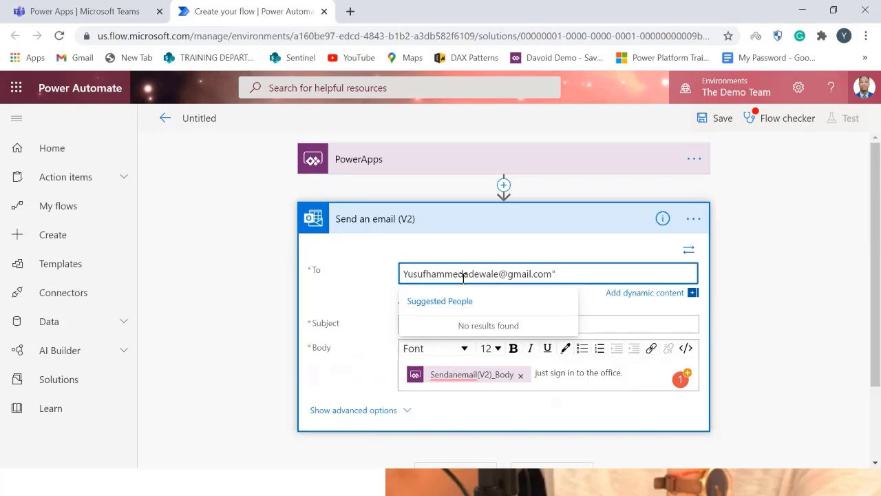
pyautogui.click(558, 272)
pyautogui.press('BackSpace')
pyautogui.click(597, 308)
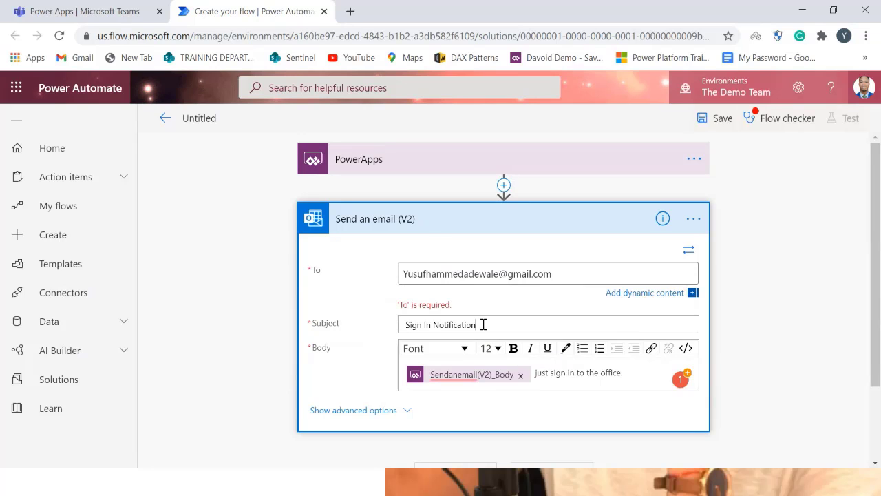
# Replace the address in the email action's To field with the Ask in PowerApps dynamic value
pyautogui.click(509, 274)
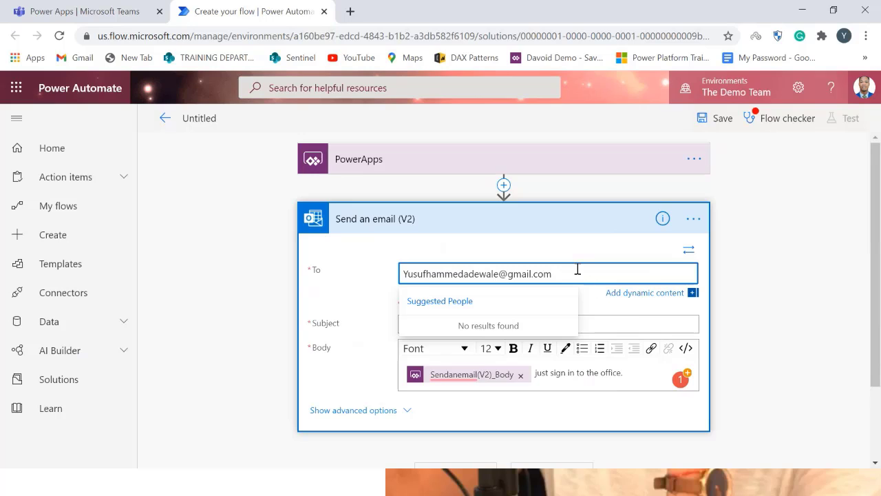
pyautogui.moveTo(597, 274); pyautogui.dragTo(398, 277)
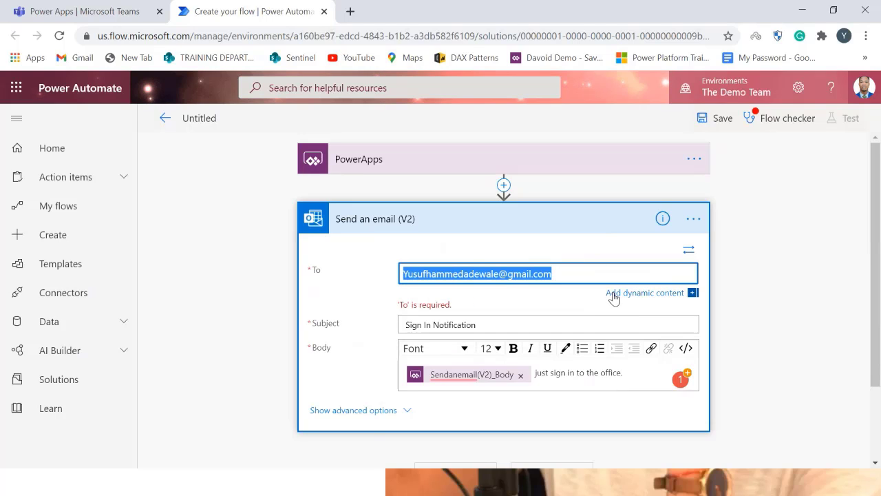
pyautogui.press('BackSpace')
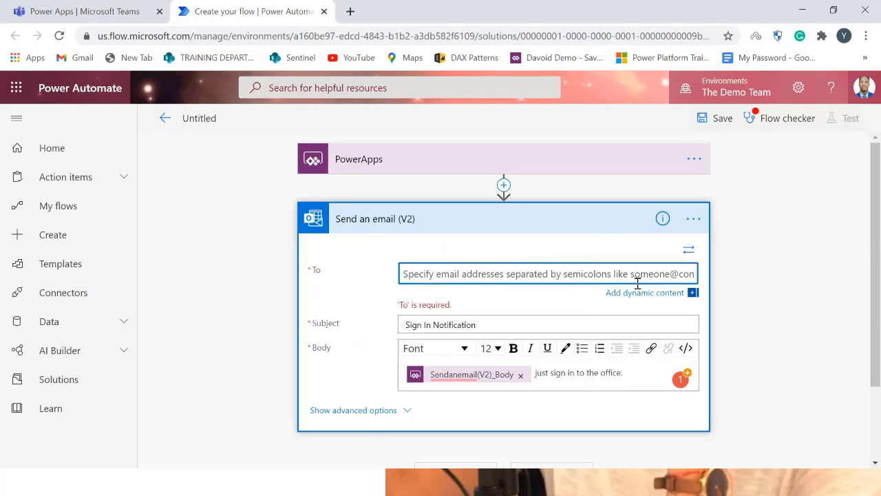
pyautogui.click(634, 295)
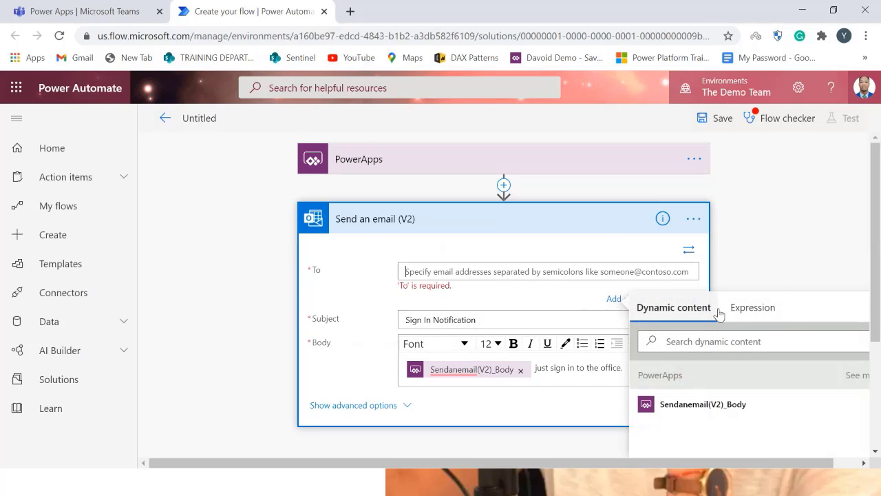
pyautogui.click(725, 342)
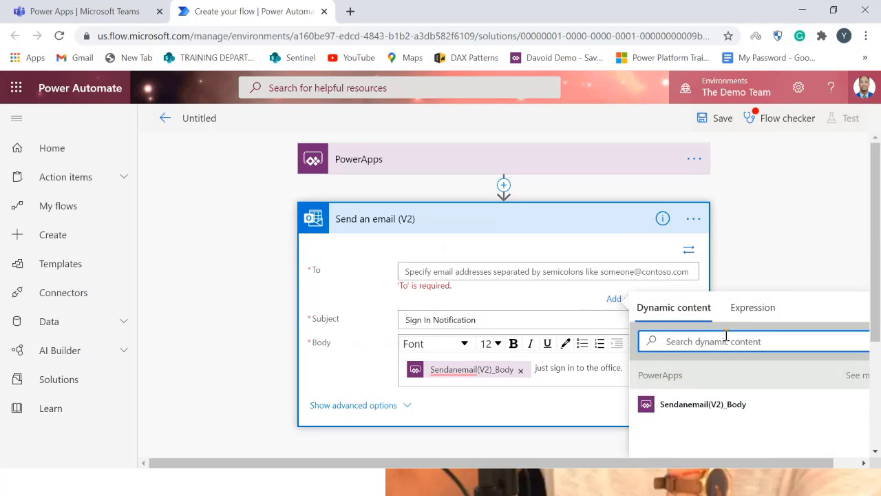
pyautogui.write('a')
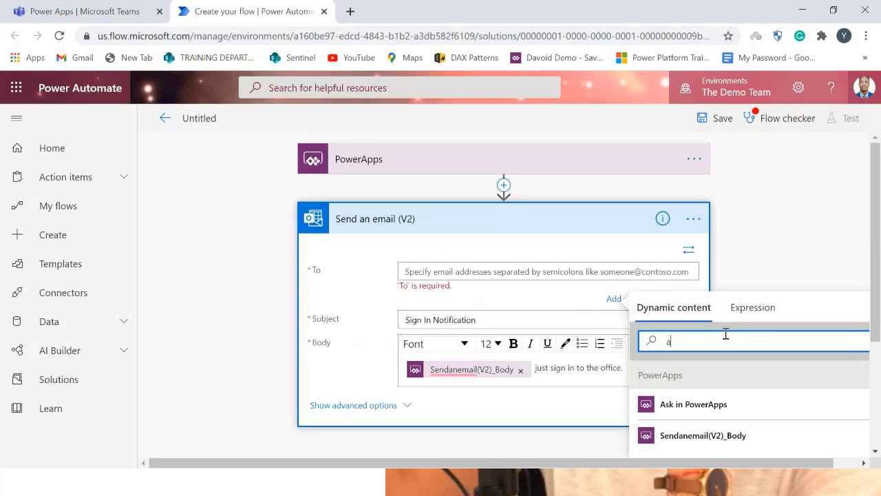
pyautogui.click(692, 407)
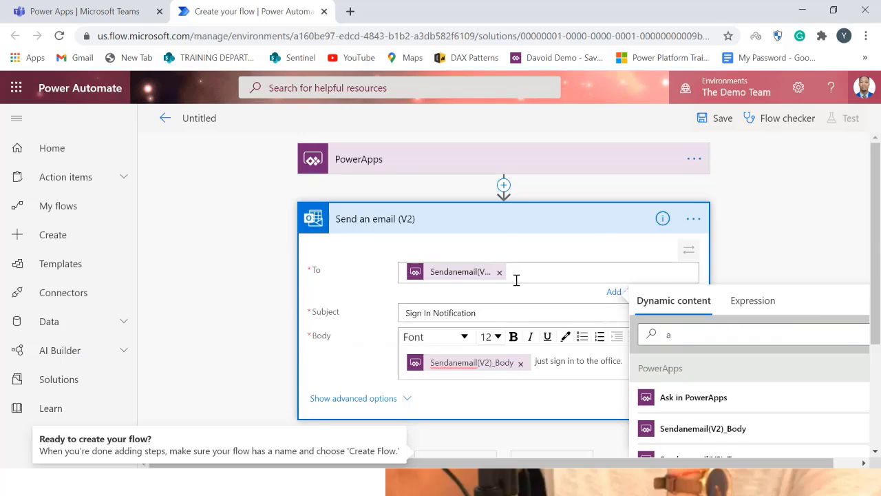
# Rename the flow Hr Notication and save it
pyautogui.click(207, 117)
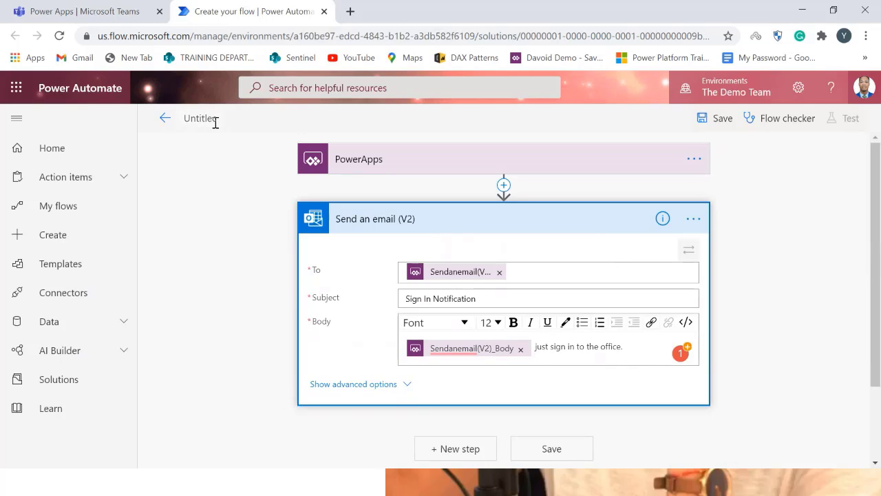
pyautogui.write('-')
pyautogui.write('r Notic')
pyautogui.write('ation')
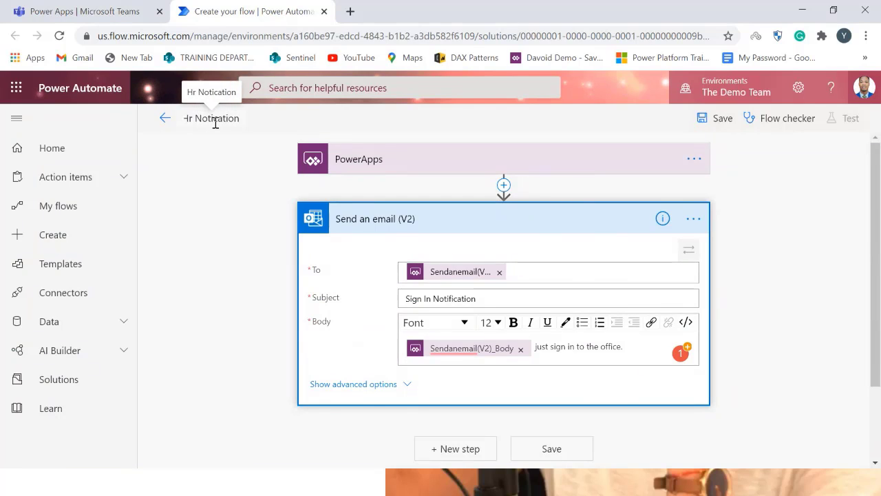
pyautogui.click(371, 255)
pyautogui.click(718, 119)
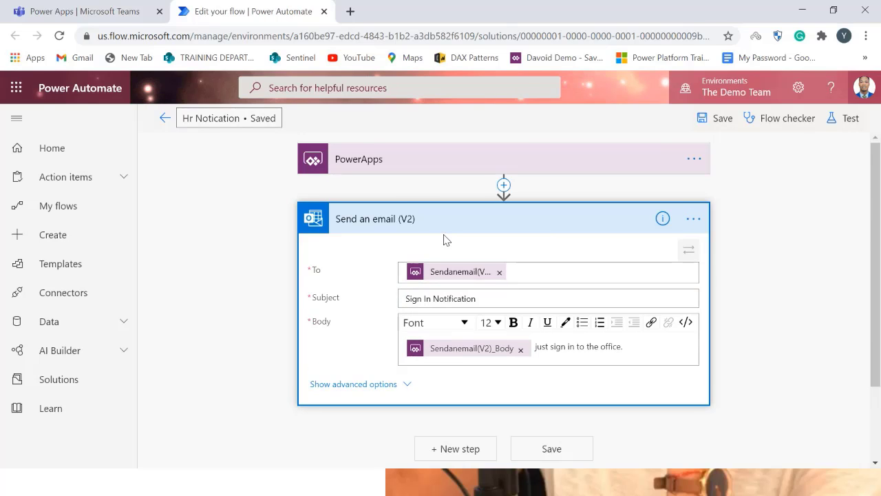
# Attach the Hr Notication flow to the Notify HR button's OnSelect property in Power Apps
pyautogui.click(59, 7)
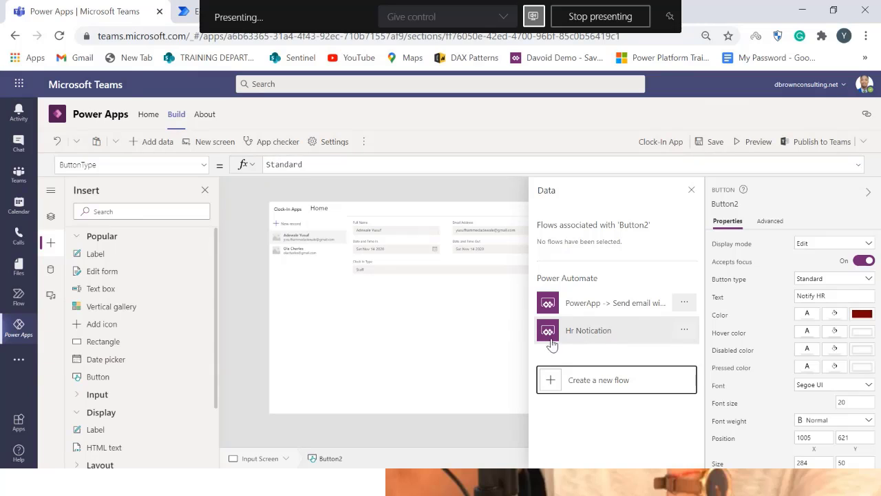
pyautogui.click(597, 342)
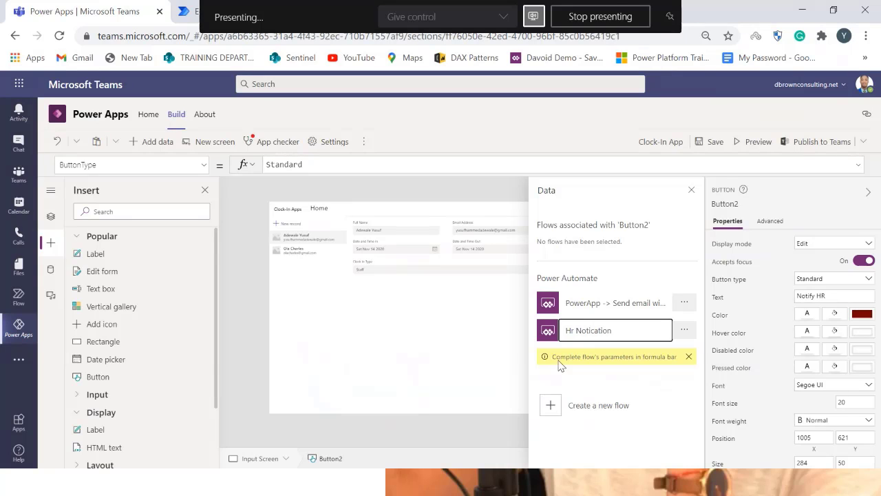
pyautogui.click(475, 387)
pyautogui.click(597, 383)
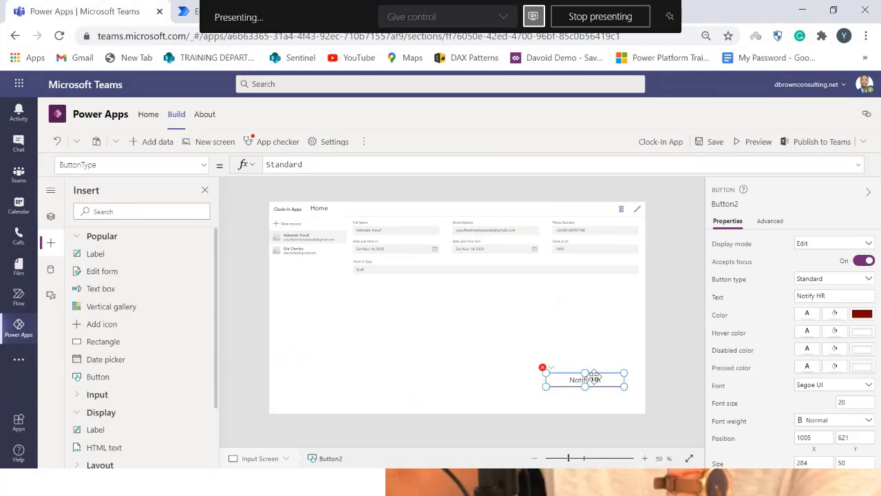
pyautogui.click(208, 165)
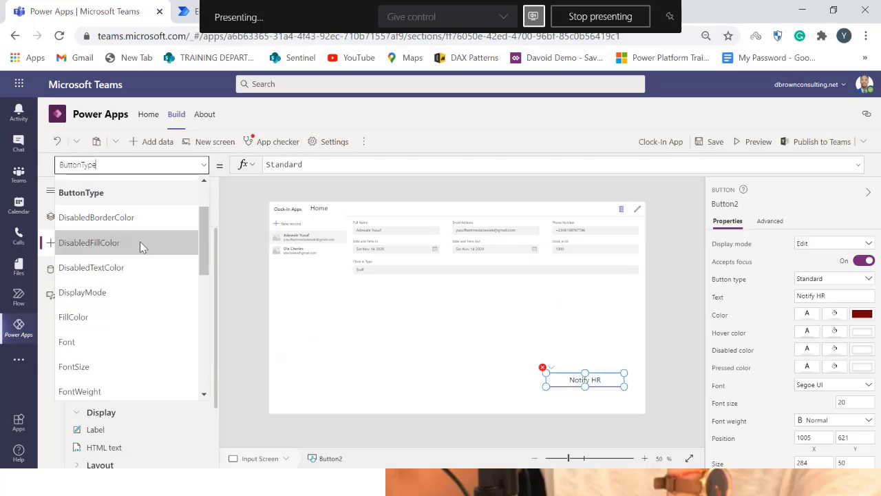
pyautogui.scroll(-3, 120, 365)
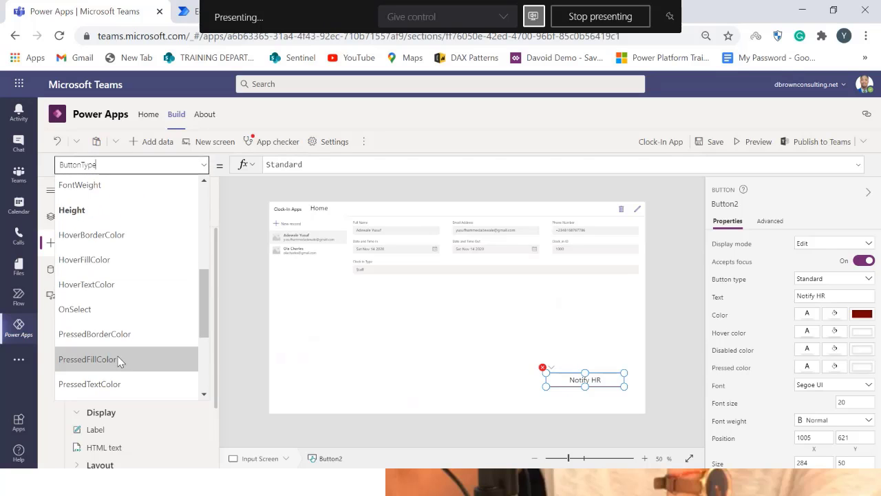
pyautogui.scroll(2, 118, 365)
pyautogui.scroll(-1, 117, 368)
pyautogui.click(108, 378)
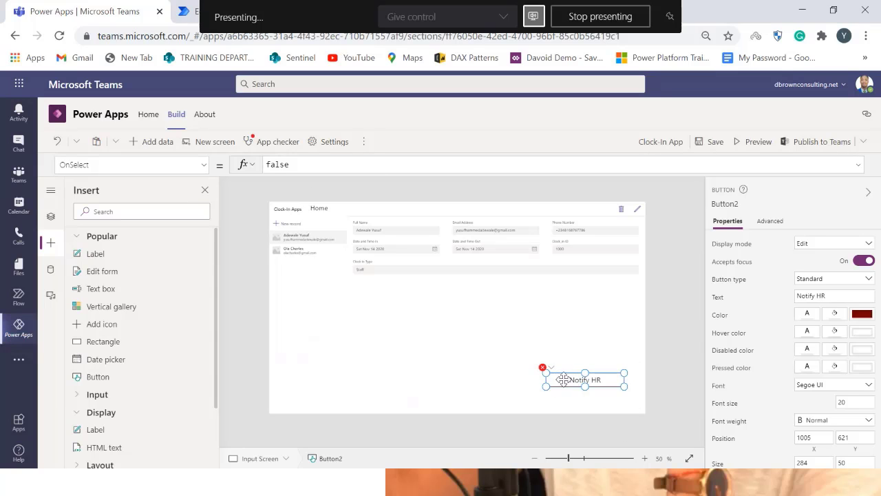
pyautogui.click(363, 141)
pyautogui.click(385, 171)
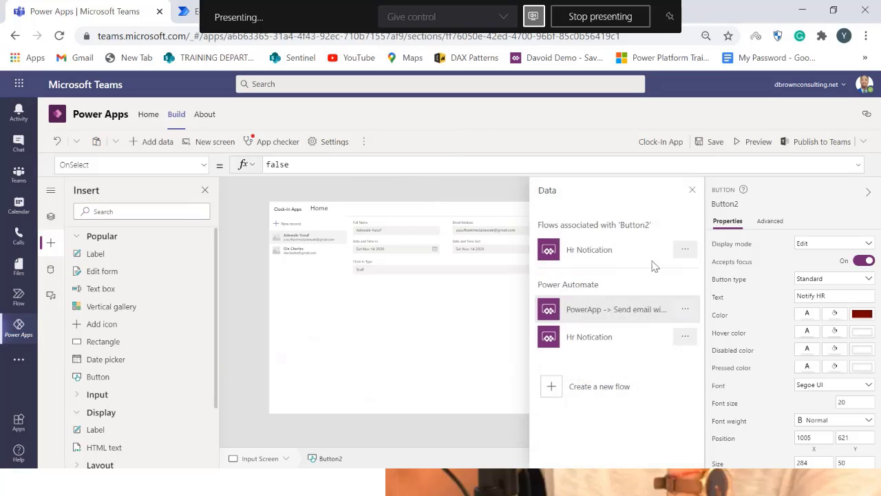
pyautogui.click(603, 341)
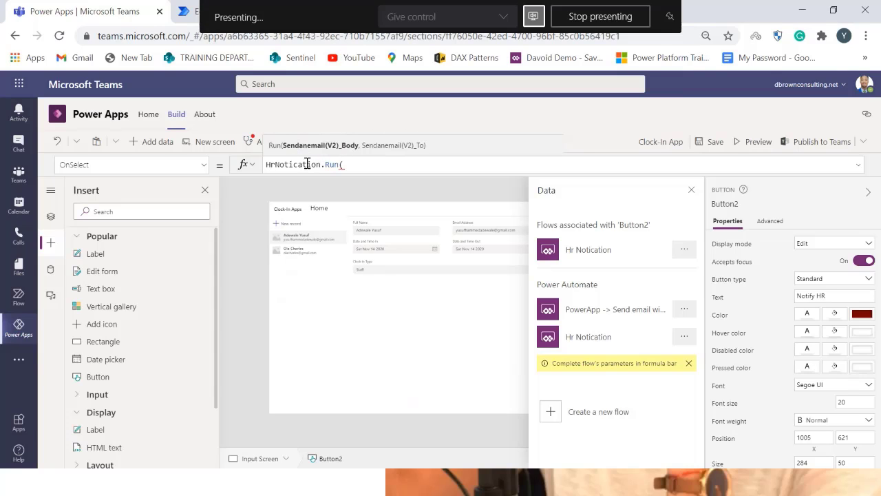
# Look through the form's data cards in the tree view to find the full-name card's name
pyautogui.click(198, 11)
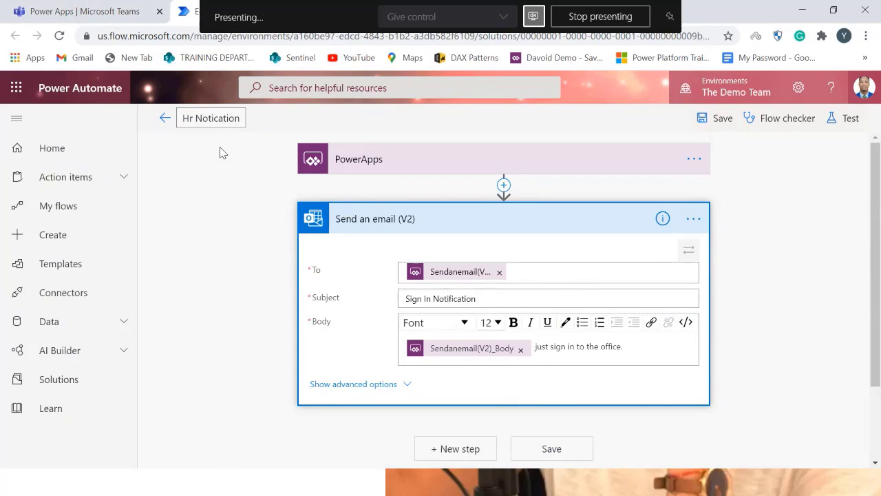
pyautogui.click(123, 8)
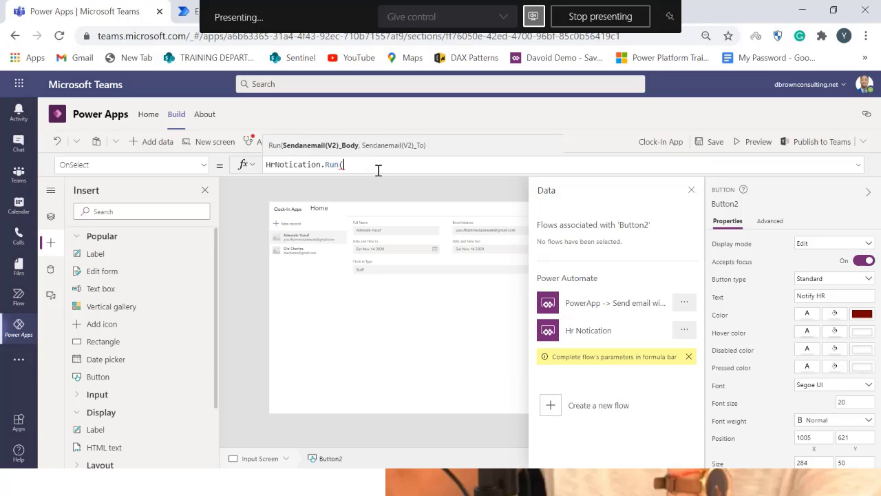
pyautogui.click(50, 217)
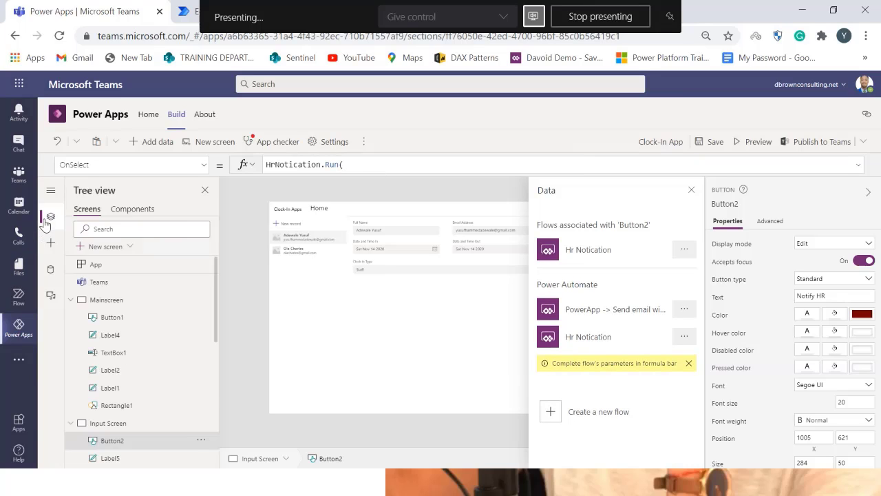
pyautogui.scroll(-5, 144, 405)
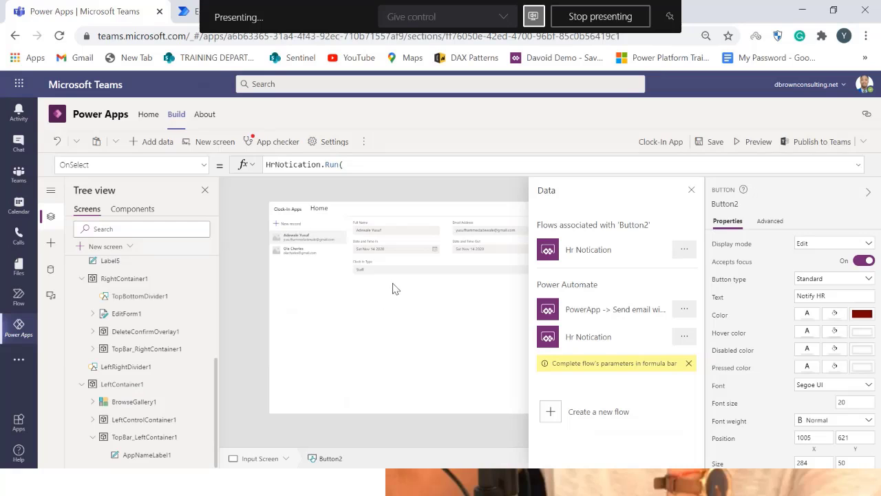
pyautogui.click(395, 231)
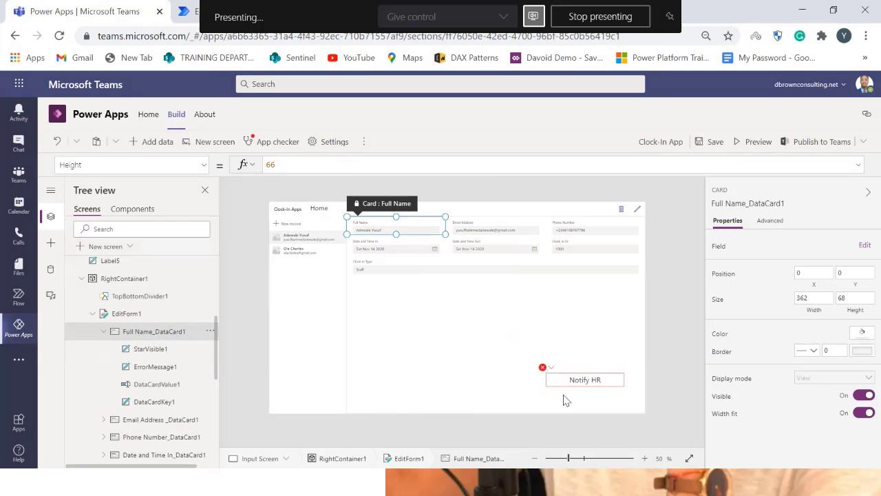
pyautogui.click(593, 383)
pyautogui.click(355, 166)
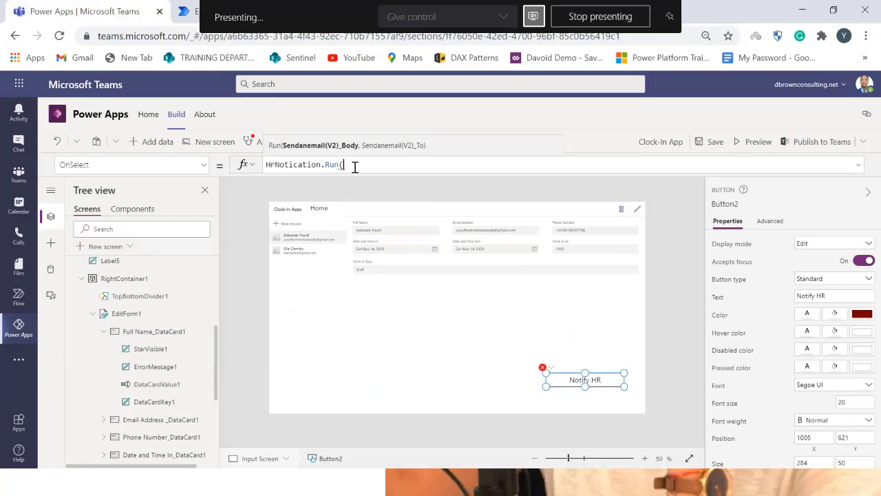
# Enter 'Full Name_DataCard1'.Default as the first argument of HrNotication.Run in the button's OnSelect formula
pyautogui.write('fu')
pyautogui.write('ll')
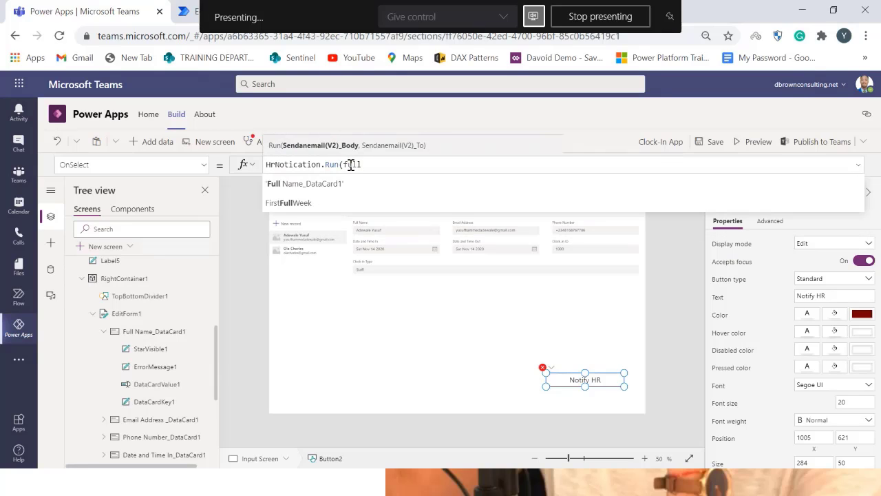
pyautogui.click(361, 184)
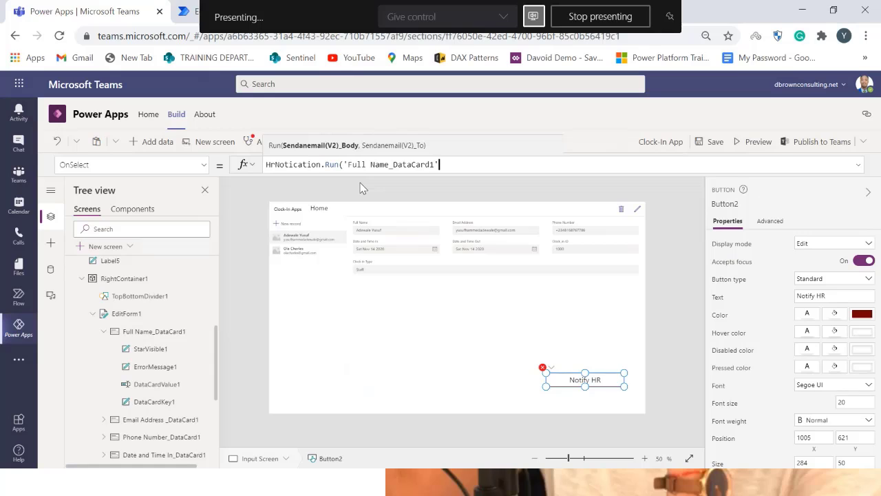
pyautogui.write('.de')
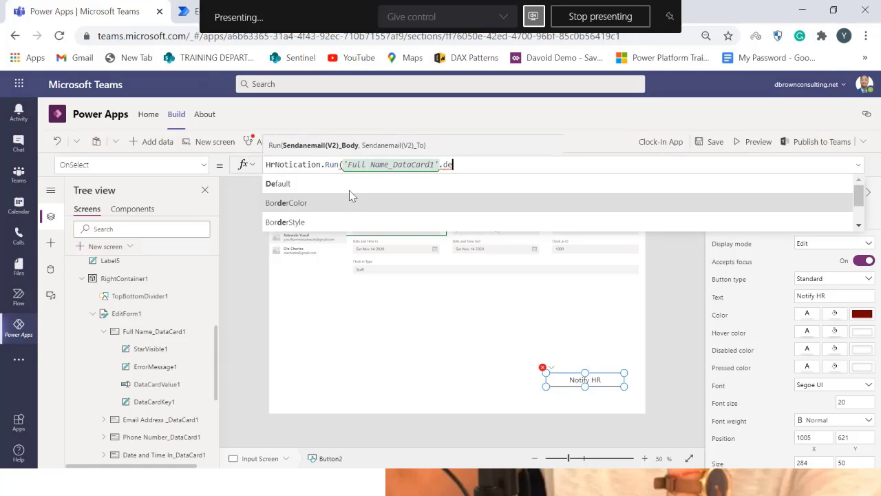
pyautogui.click(351, 192)
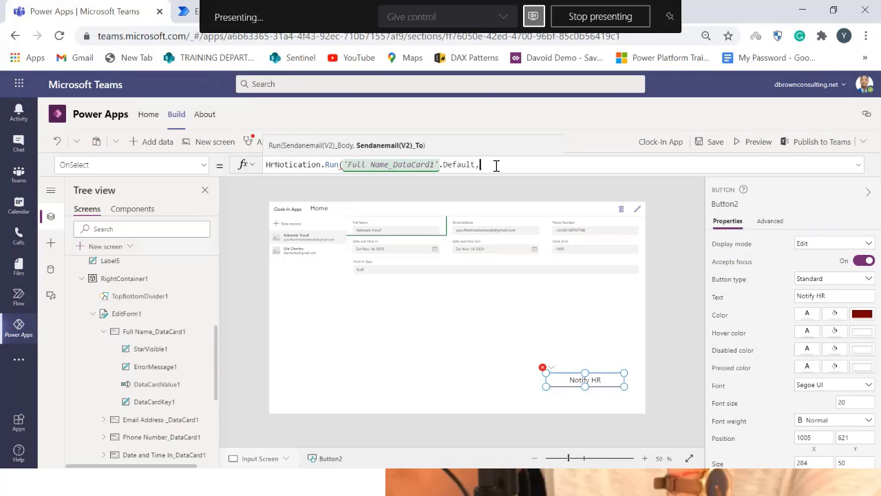
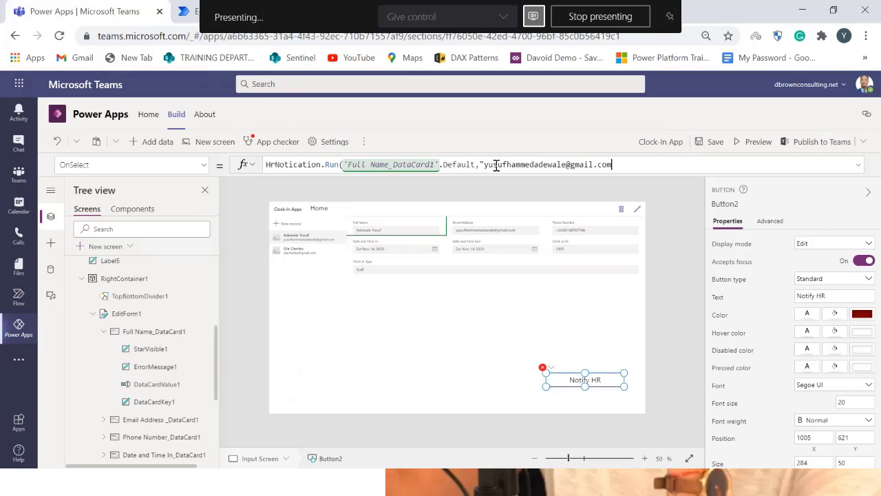
# Add the recipient's e-mail address in quotation marks as the second argument and close the Run call
pyautogui.write(')')
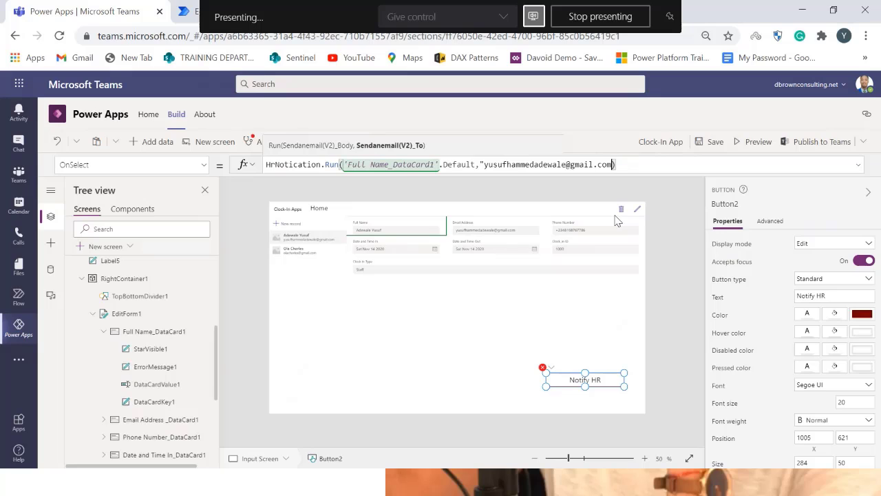
pyautogui.write('"')
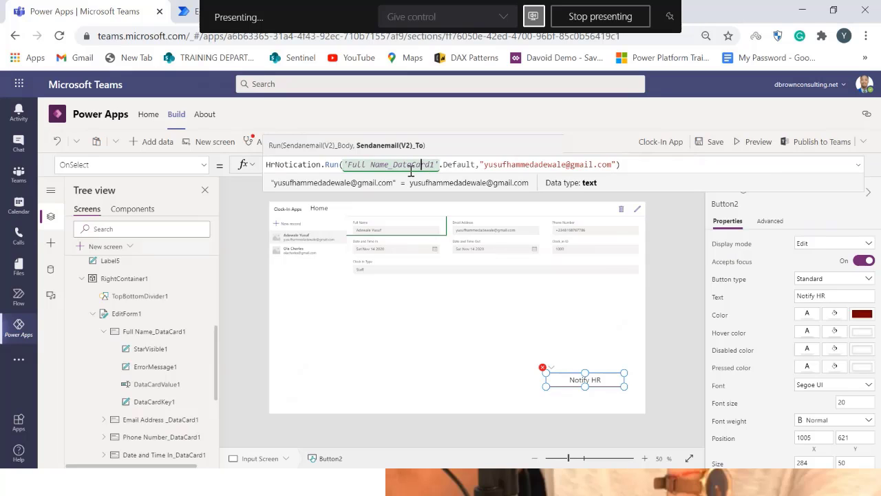
pyautogui.click(369, 169)
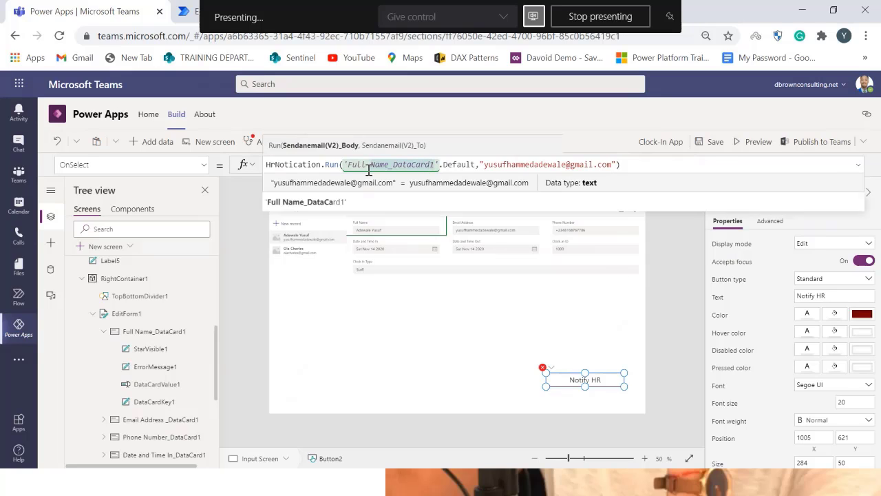
pyautogui.click(364, 186)
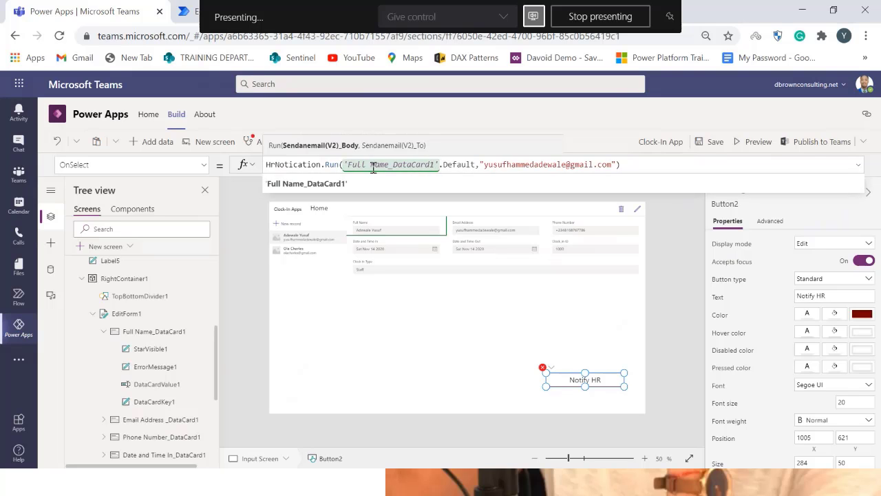
pyautogui.click(451, 165)
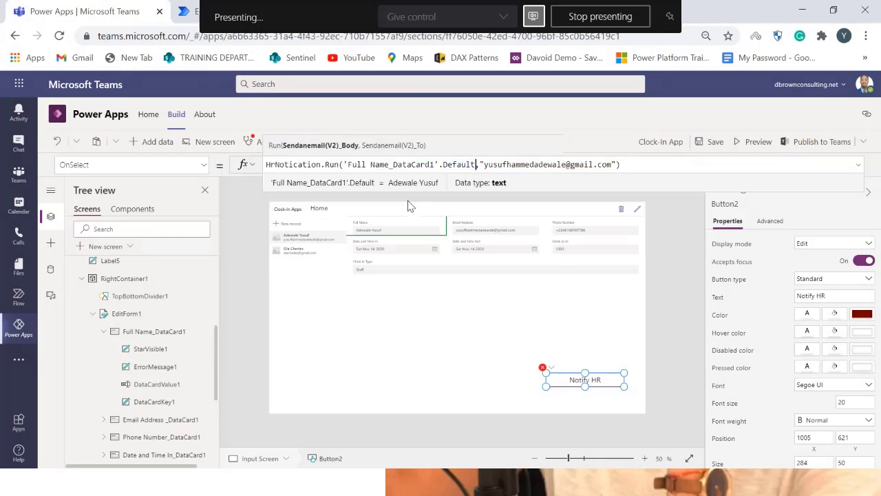
pyautogui.click(539, 164)
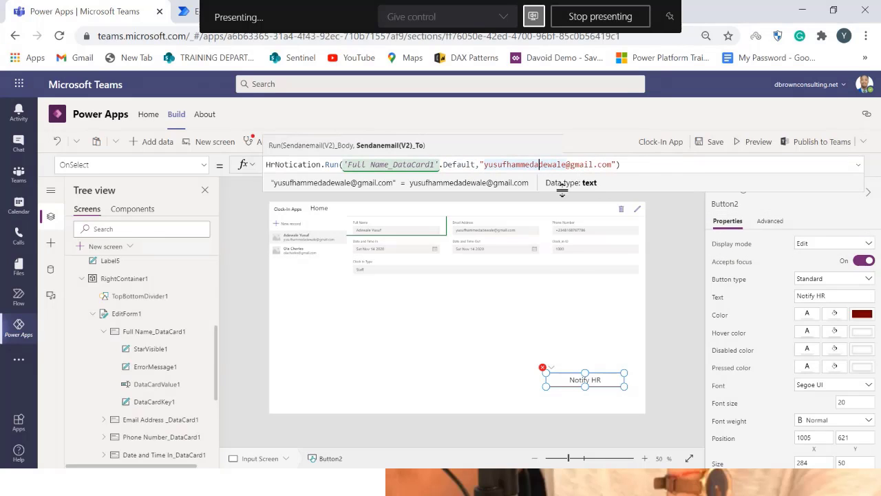
# Replace the hard-coded e-mail argument in the OnSelect formula with 'Email Address _DataCard1'.Default
pyautogui.click(619, 164)
pyautogui.press('BackSpace')
pyautogui.press('BackSpace')
pyautogui.press('BackSpace')
pyautogui.press('BackSpace')
pyautogui.press('BackSpace')
pyautogui.press('BackSpace')
pyautogui.press('BackSpace')
pyautogui.press('BackSpace')
pyautogui.press('BackSpace')
pyautogui.press('BackSpace')
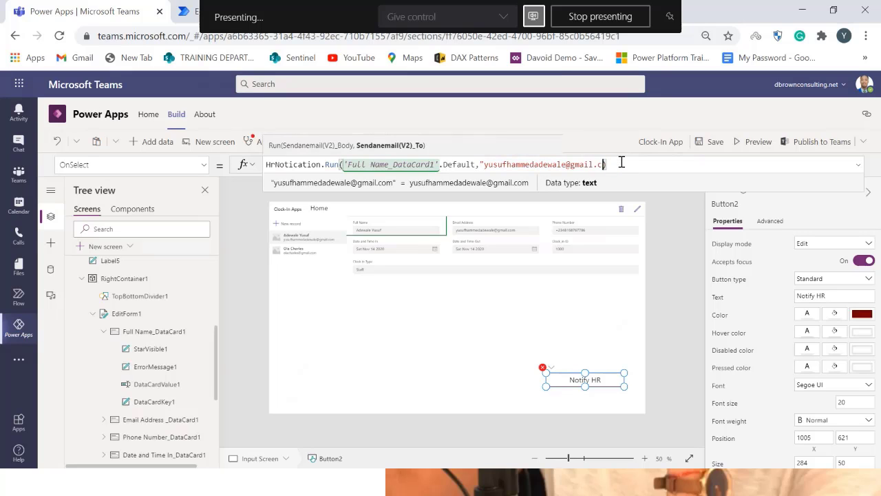
pyautogui.press('BackSpace')
pyautogui.press('BackSpace')
pyautogui.press('BackSpace')
pyautogui.press('BackSpace')
pyautogui.press('BackSpace')
pyautogui.press('BackSpace')
pyautogui.press('BackSpace')
pyautogui.press('BackSpace')
pyautogui.press('BackSpace')
pyautogui.press('BackSpace')
pyautogui.press('BackSpace')
pyautogui.press('BackSpace')
pyautogui.press('BackSpace')
pyautogui.press('BackSpace')
pyautogui.press('BackSpace')
pyautogui.press('BackSpace')
pyautogui.press('BackSpace')
pyautogui.press('BackSpace')
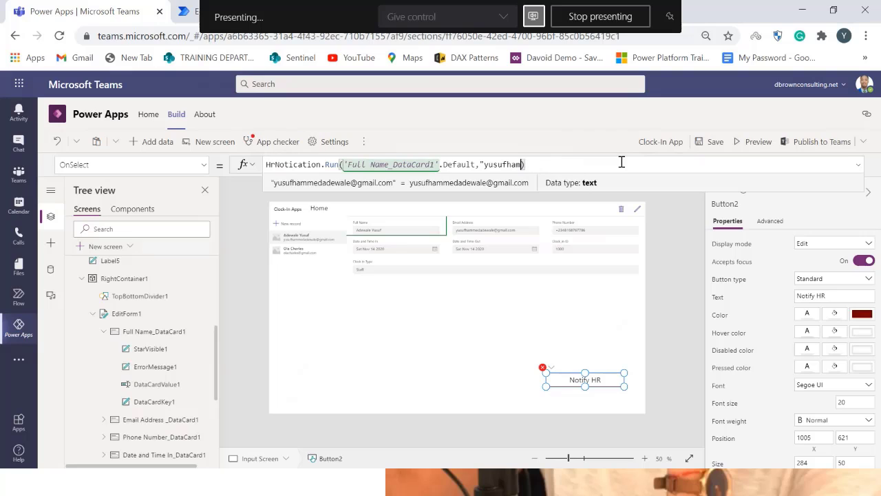
pyautogui.press('BackSpace')
pyautogui.press('BackSpace')
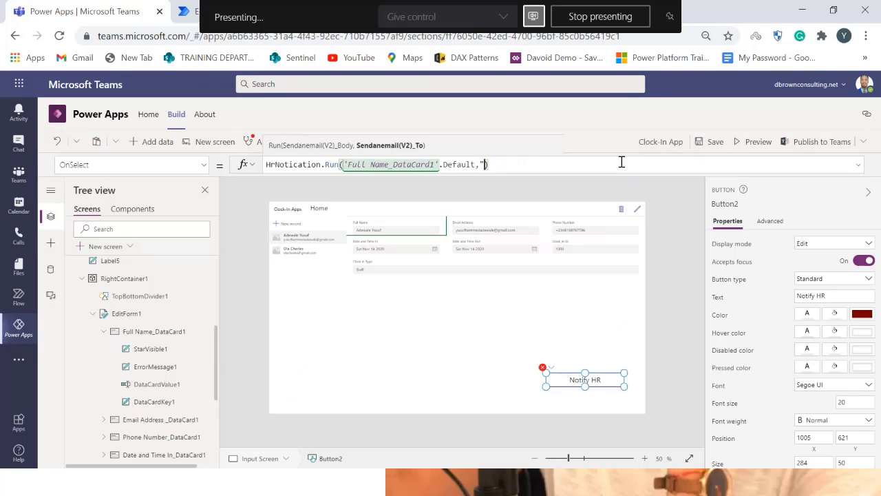
pyautogui.write('emma')
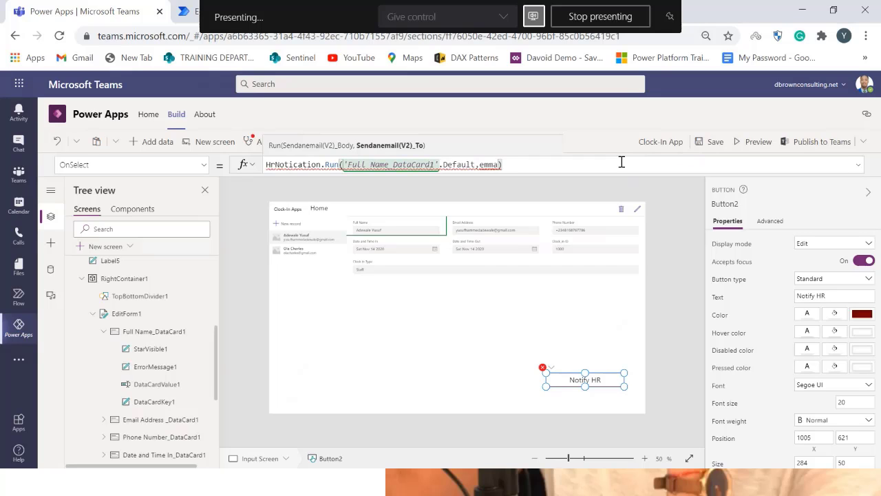
pyautogui.press('BackSpace')
pyautogui.write('ail')
pyautogui.press('BackSpace')
pyautogui.press('BackSpace')
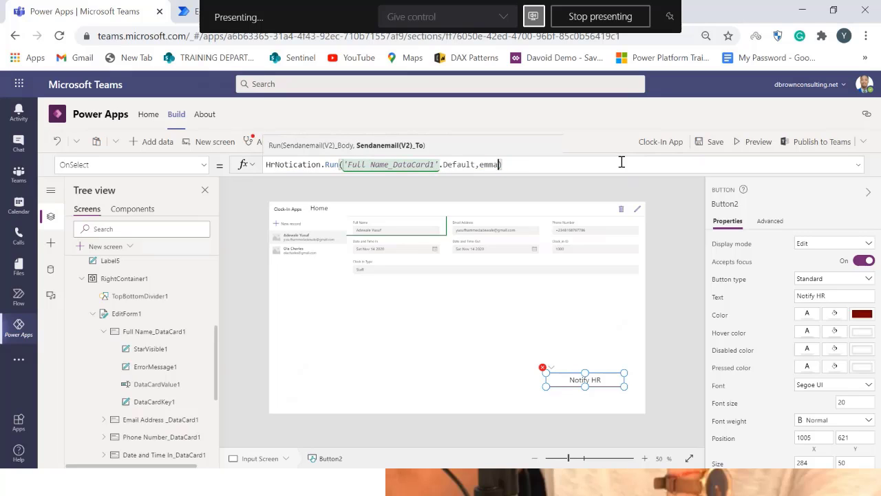
pyautogui.press('BackSpace')
pyautogui.press('BackSpace')
pyautogui.press('BackSpace')
pyautogui.press('BackSpace')
pyautogui.write('email')
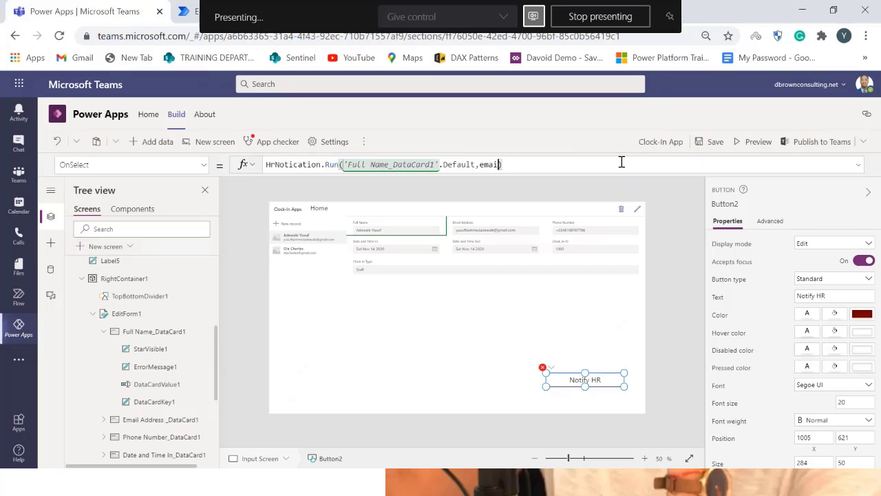
pyautogui.click(591, 205)
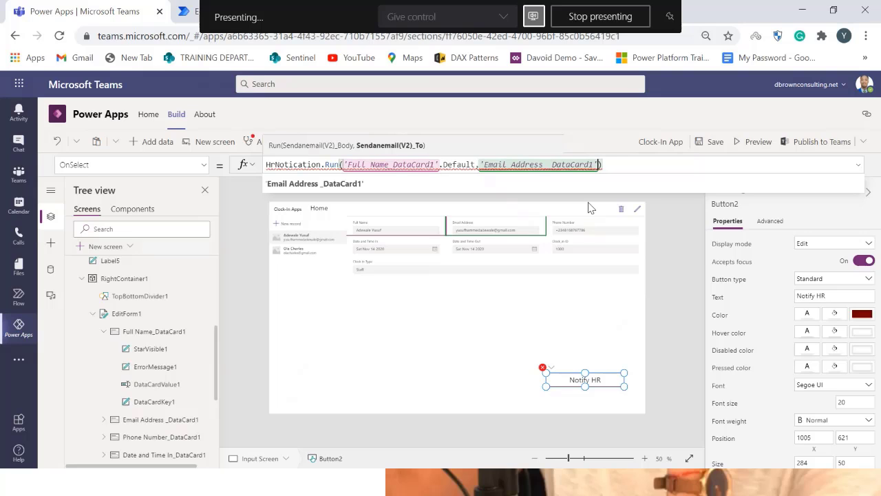
pyautogui.write('.de')
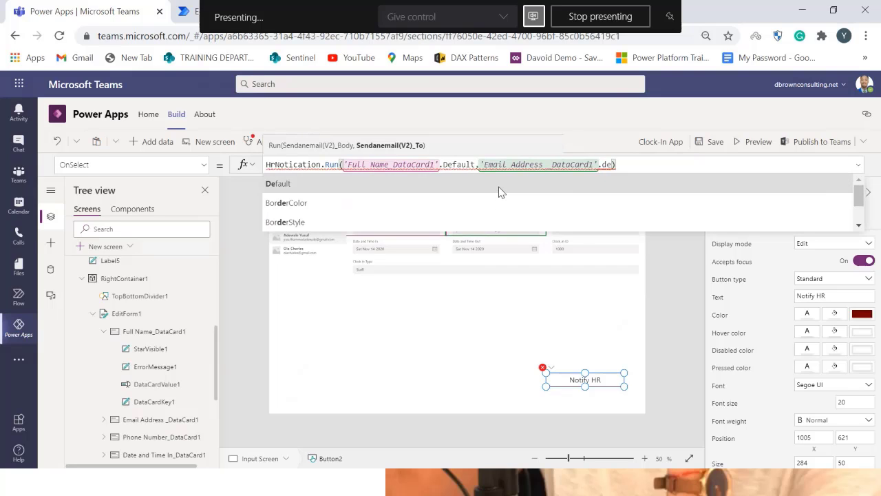
pyautogui.click(499, 186)
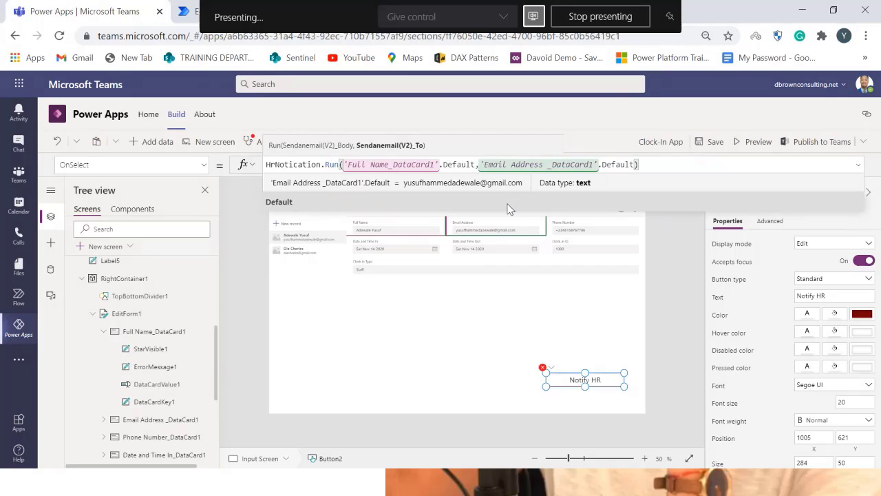
# Inspect the error marker on the Notify HR button and review its OnSelect formula
pyautogui.click(674, 303)
pyautogui.click(555, 381)
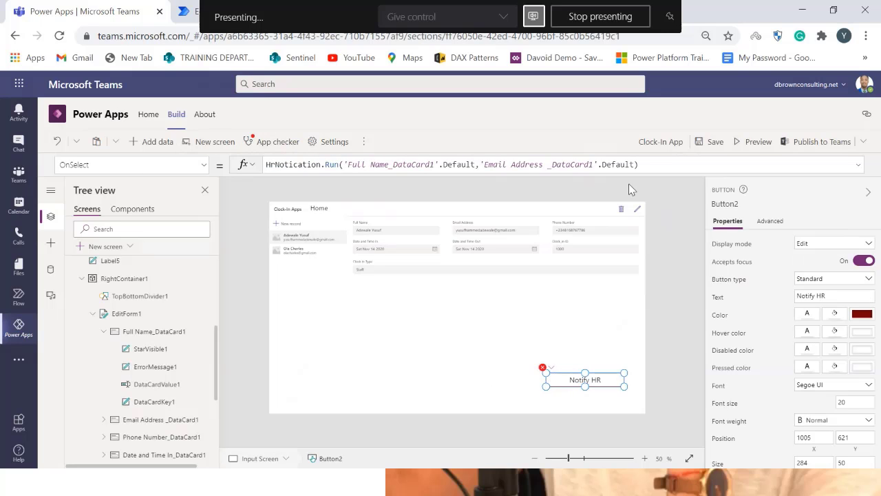
pyautogui.click(404, 166)
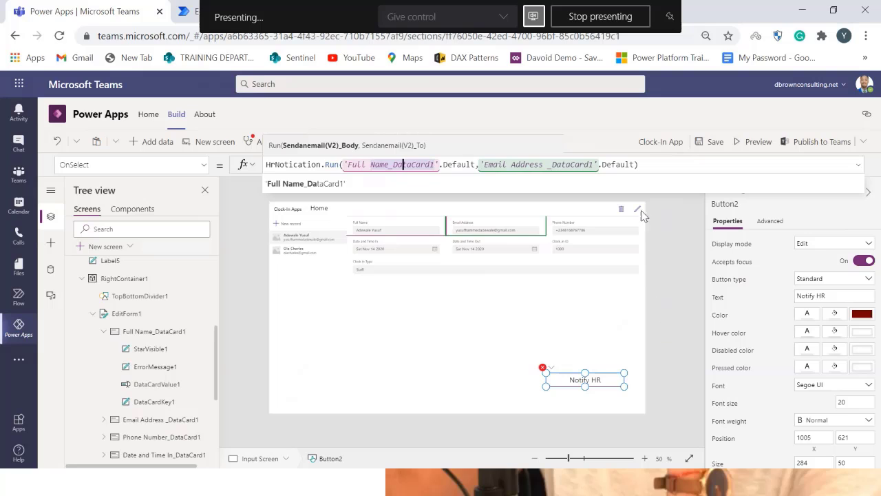
pyautogui.click(675, 288)
pyautogui.click(570, 374)
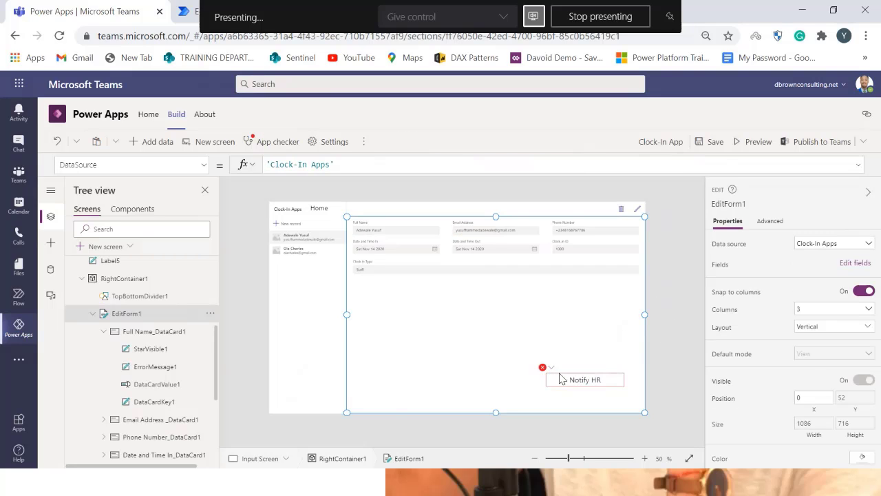
pyautogui.click(545, 368)
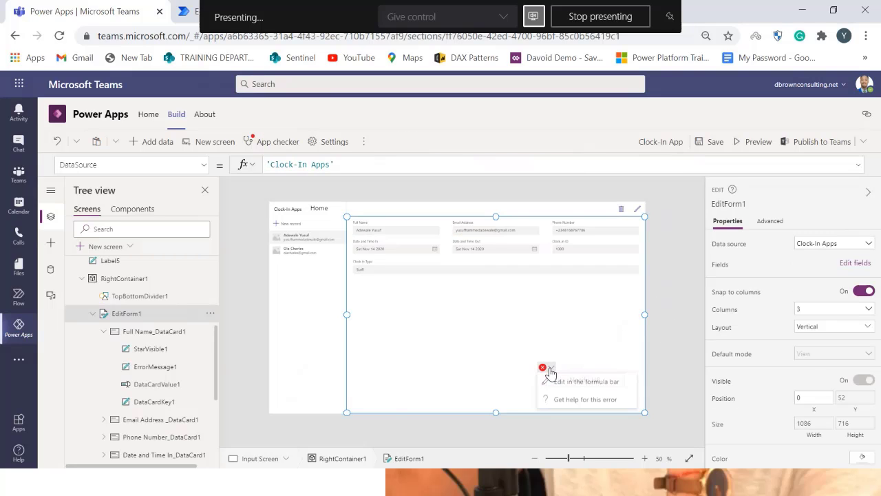
pyautogui.click(582, 382)
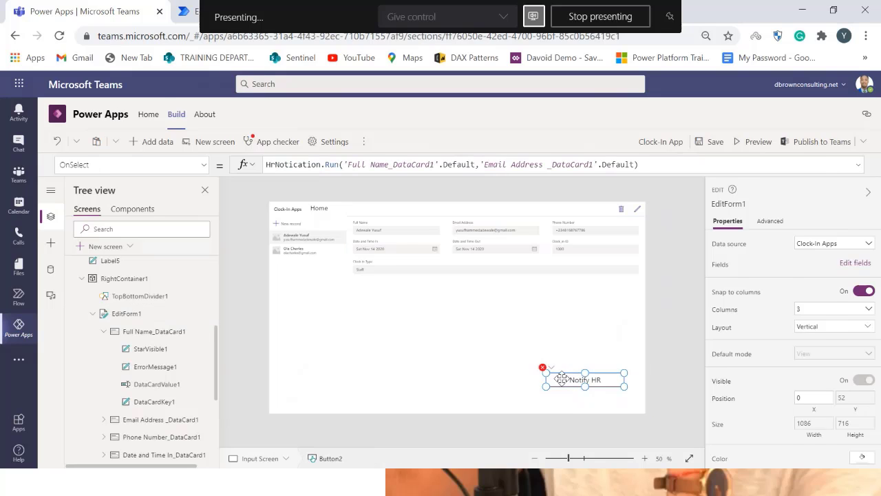
pyautogui.click(317, 165)
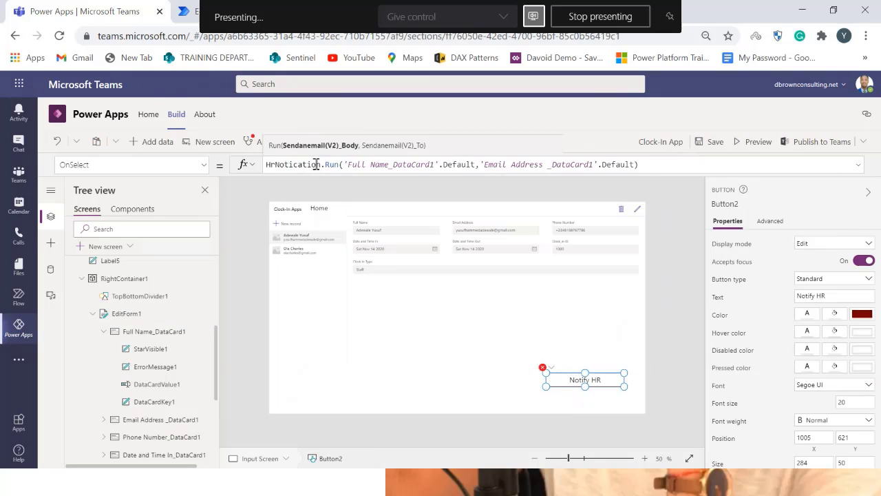
pyautogui.click(645, 165)
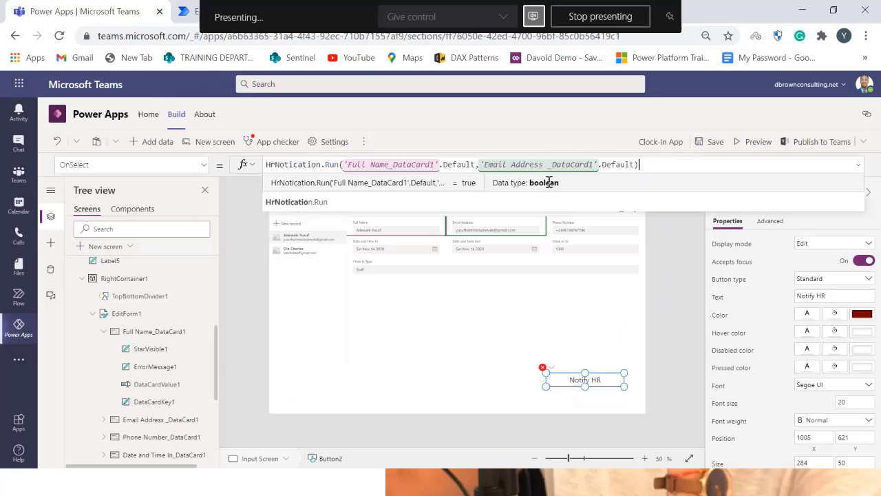
pyautogui.click(691, 346)
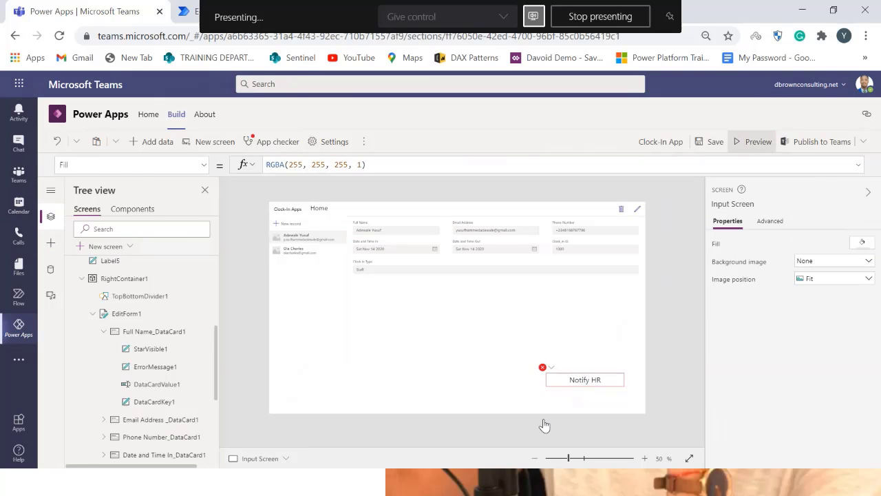
# Preview the app and run the Notify HR button for the selected record
pyautogui.press('F5')
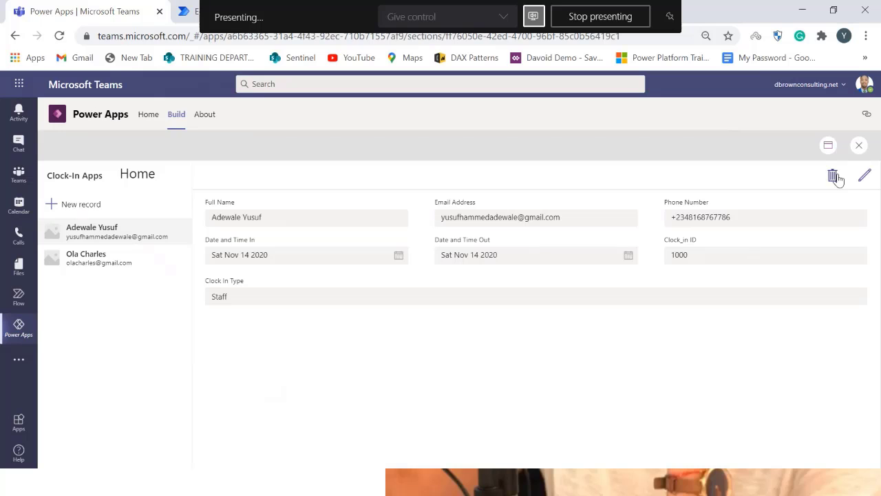
pyautogui.click(829, 144)
pyautogui.click(812, 190)
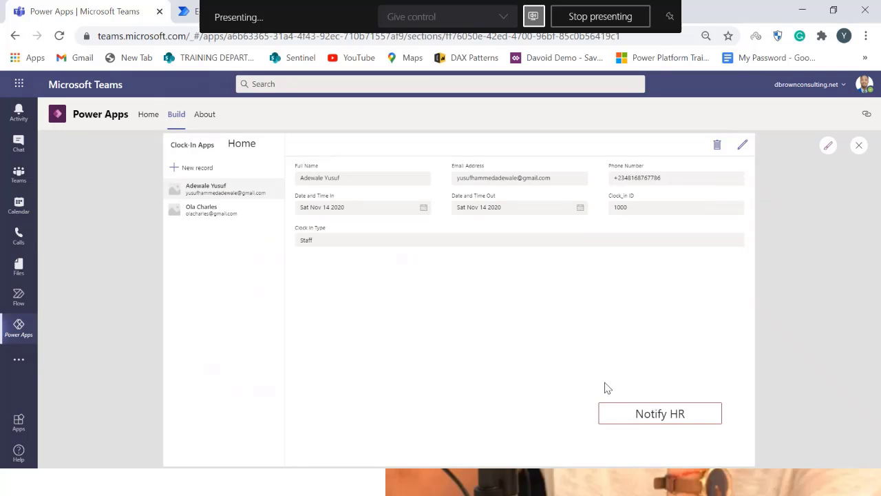
pyautogui.click(637, 416)
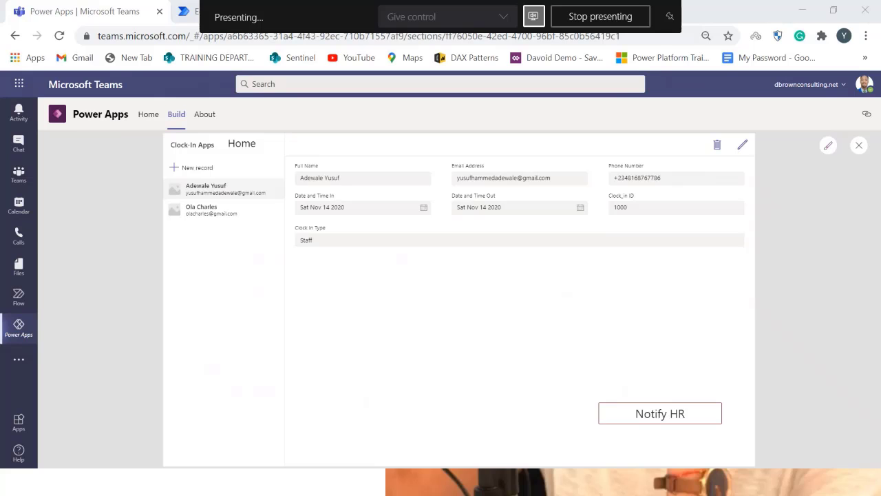
# Switch to Gmail and open the newest Sign In Notification e-mail to check the flow's message
pyautogui.moveTo(880, 122); pyautogui.dragTo(512, 81)
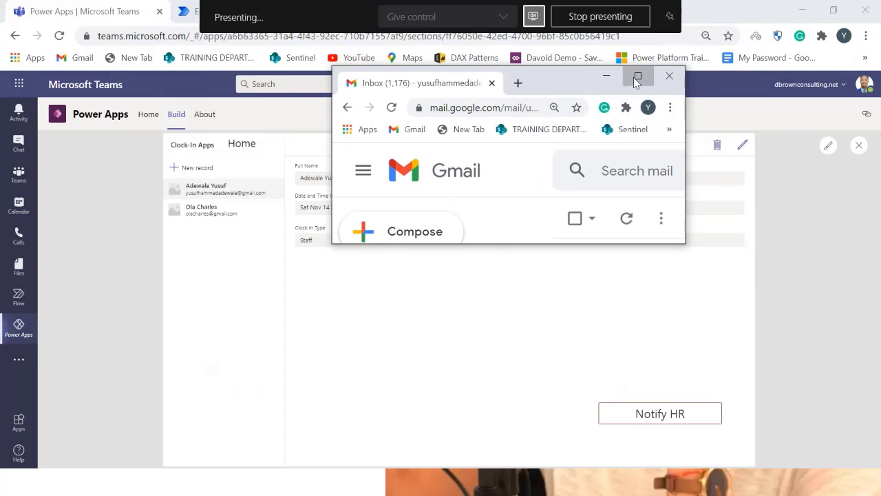
pyautogui.click(637, 79)
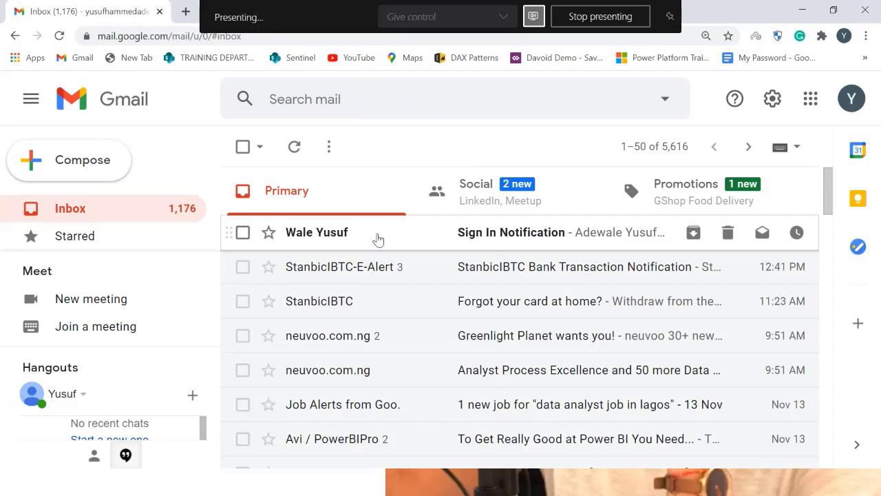
pyautogui.click(378, 239)
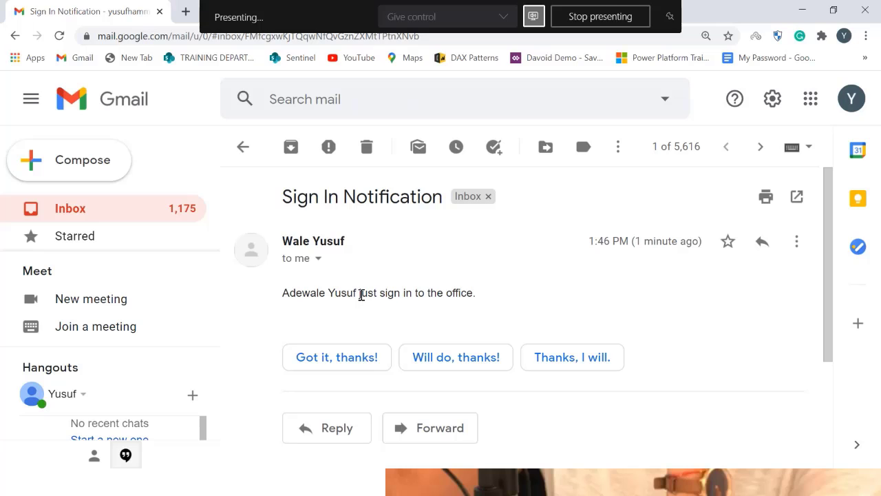
pyautogui.click(801, 10)
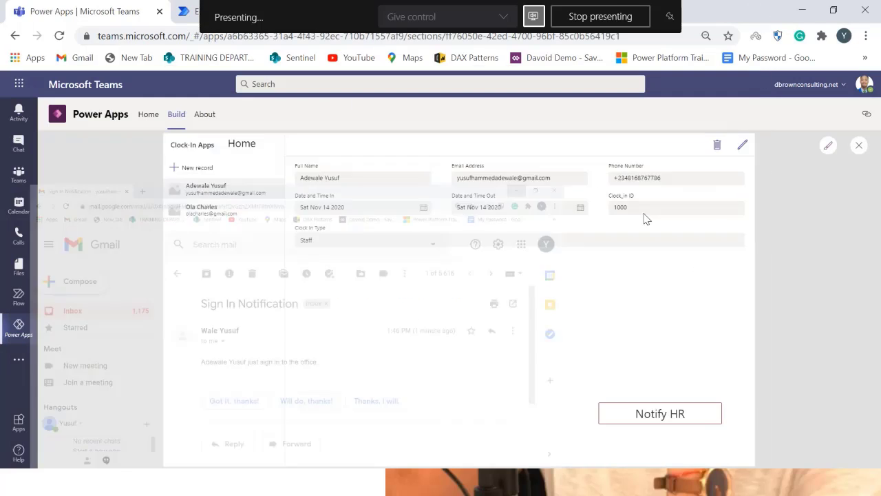
# Start a new record, filling the e-mail and phone from the autofill suggestion and entering a person's full name
pyautogui.click(197, 168)
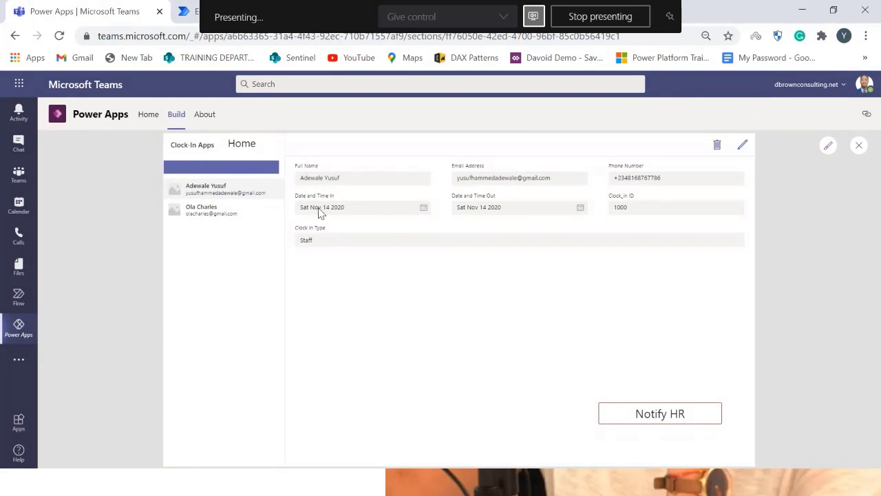
pyautogui.click(369, 179)
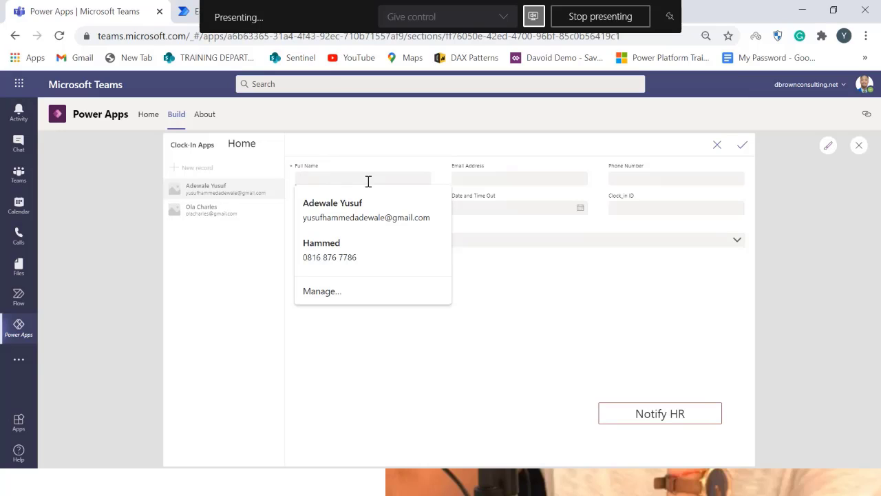
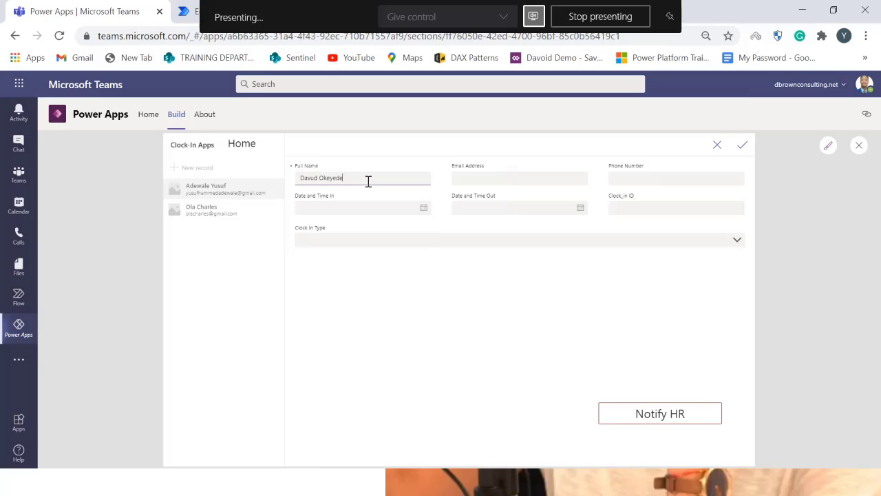
pyautogui.click(462, 177)
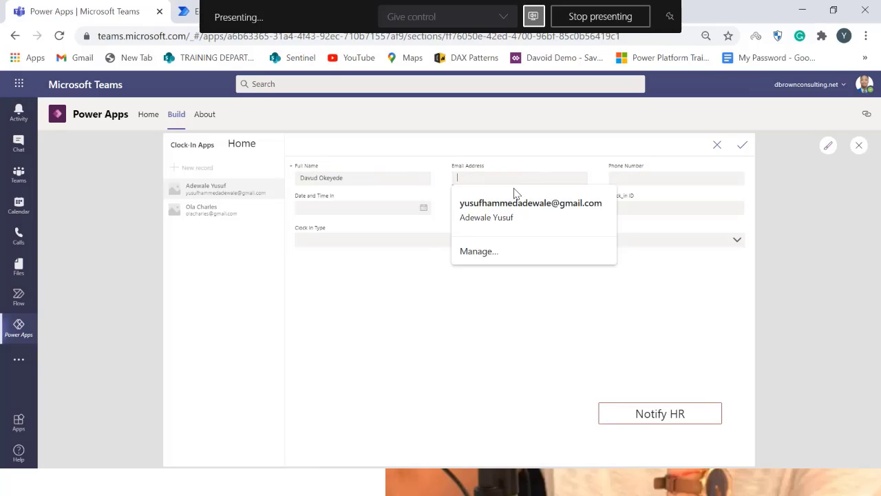
pyautogui.click(489, 207)
pyautogui.click(372, 178)
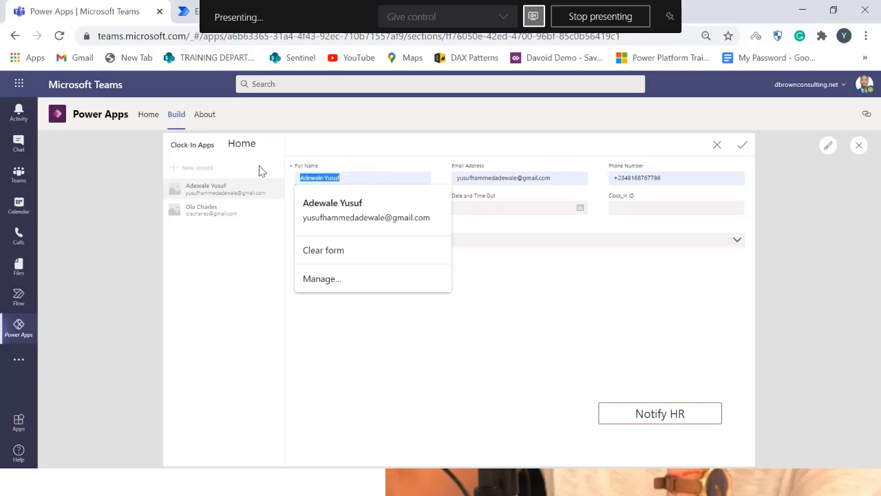
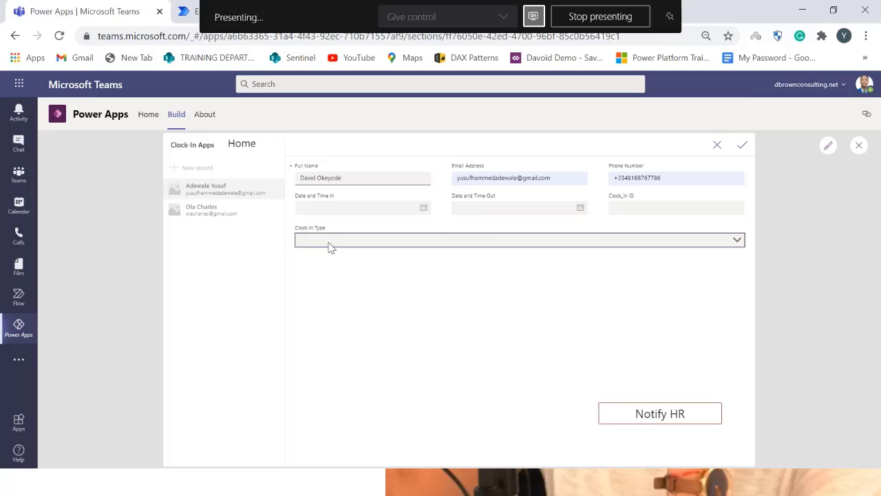
# Set both the date in and date out to 14 November 2020, choose Visitor as clock-in type, and save the record
pyautogui.click(356, 204)
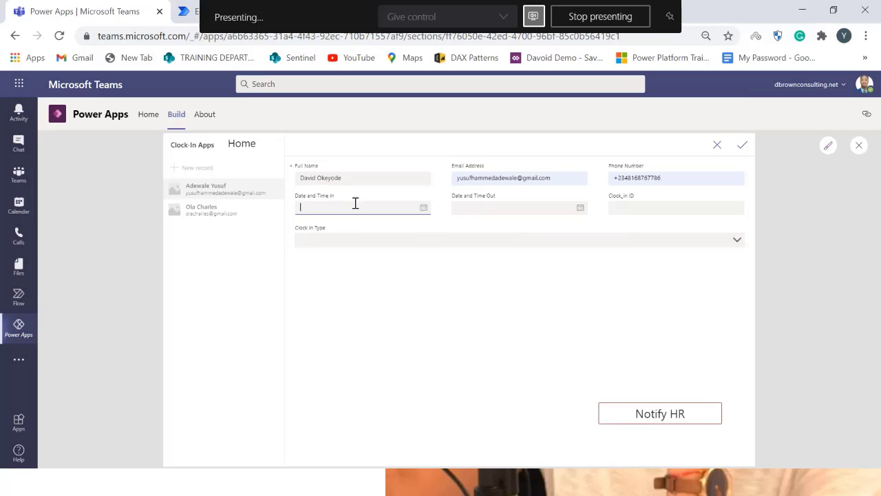
pyautogui.click(417, 207)
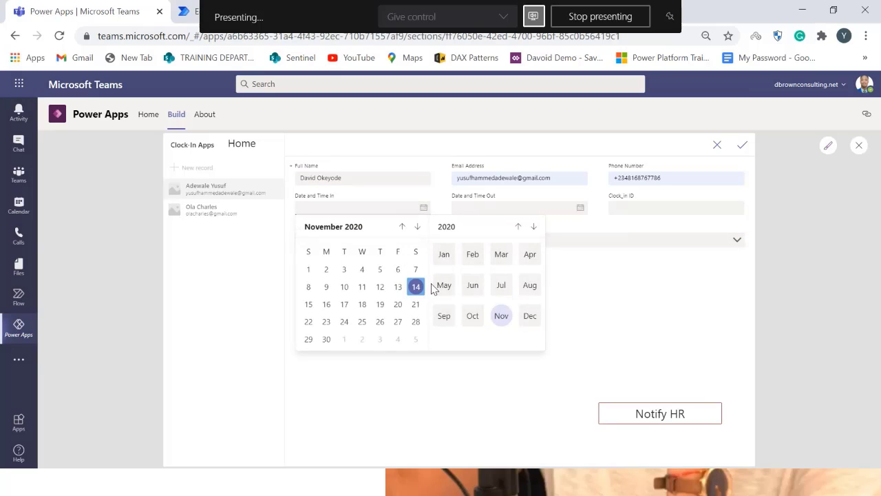
pyautogui.click(416, 287)
pyautogui.click(579, 207)
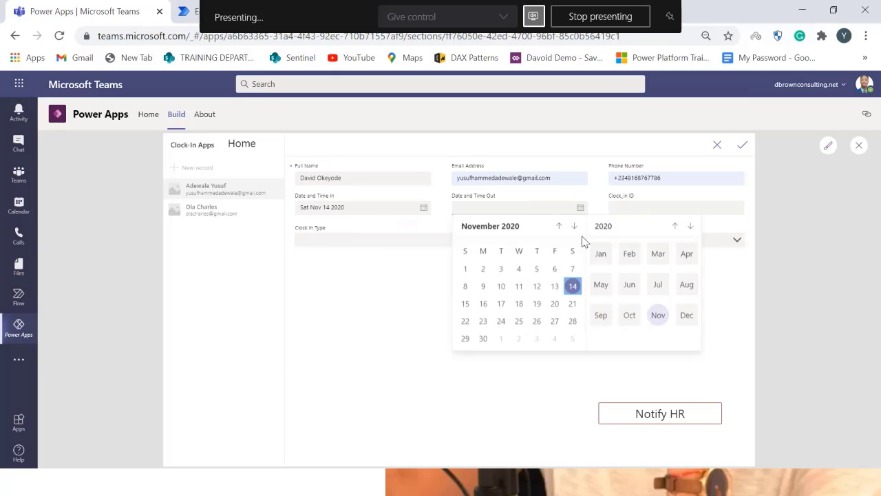
pyautogui.click(573, 288)
pyautogui.click(622, 242)
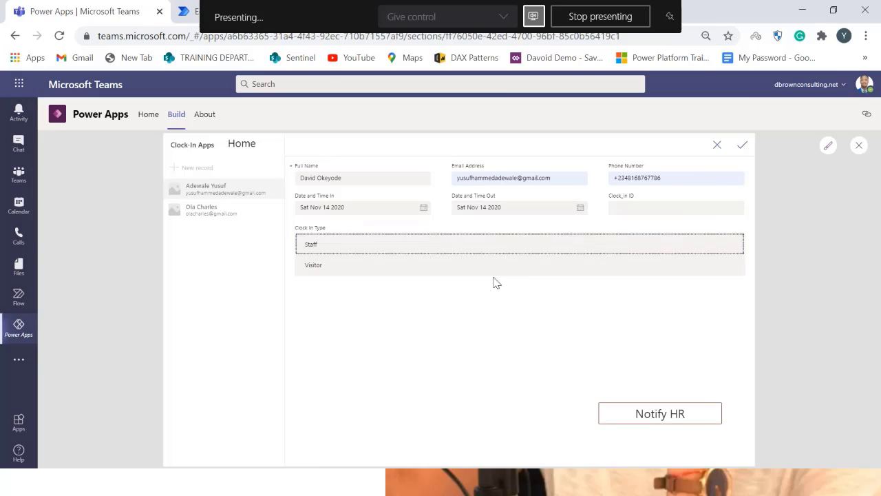
pyautogui.click(494, 274)
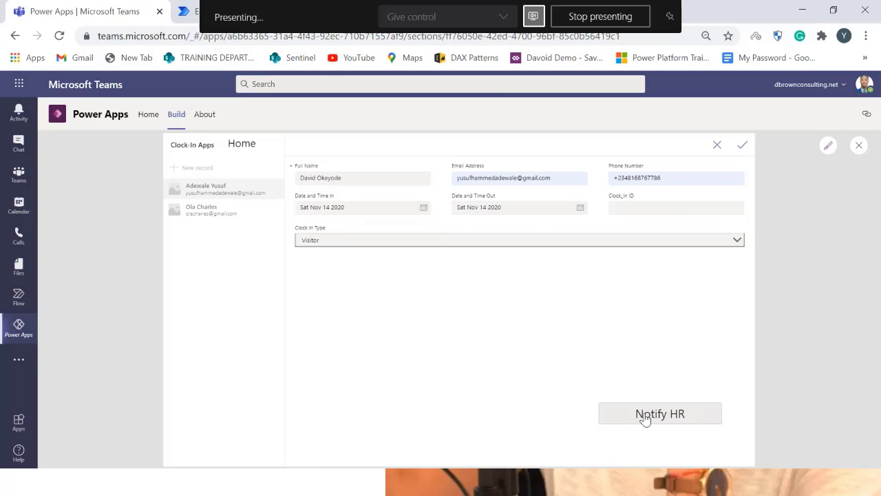
pyautogui.click(740, 146)
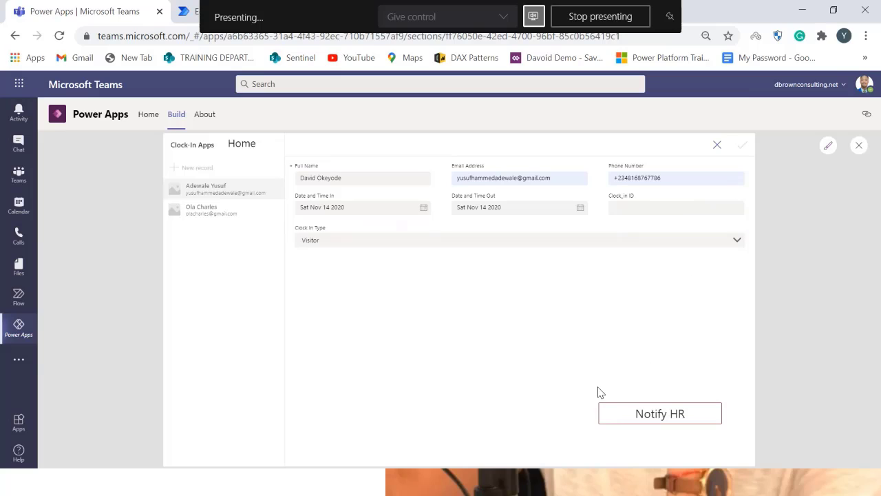
pyautogui.click(237, 235)
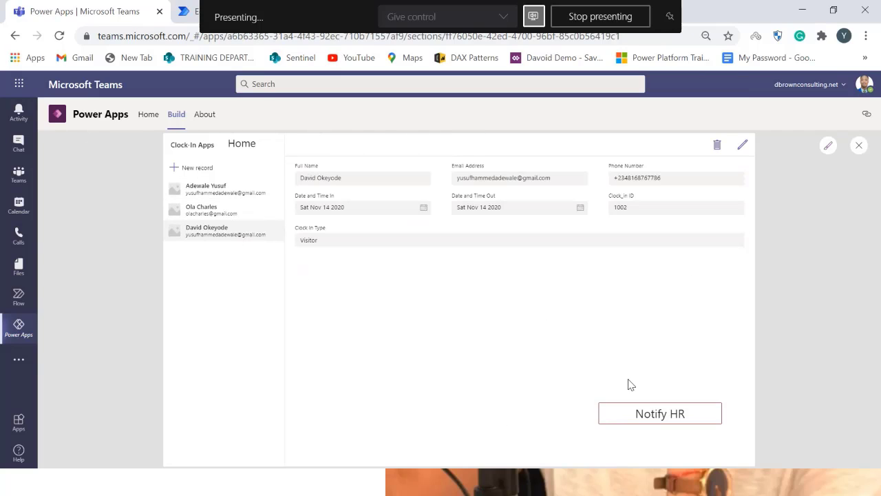
pyautogui.click(640, 412)
# Switch to Gmail, open the newest Sign In Notification e-mail in the inbox, and minimize the browser window
pyautogui.hotkey('alt', 'Tab')
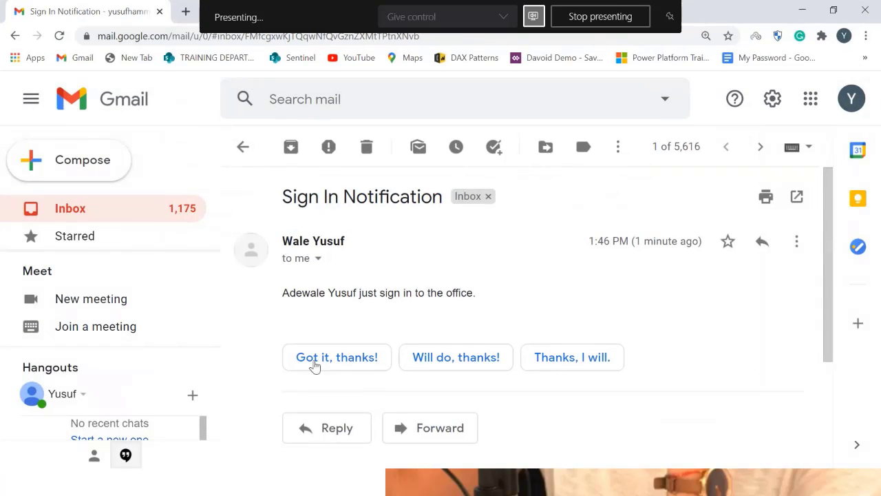
pyautogui.click(150, 210)
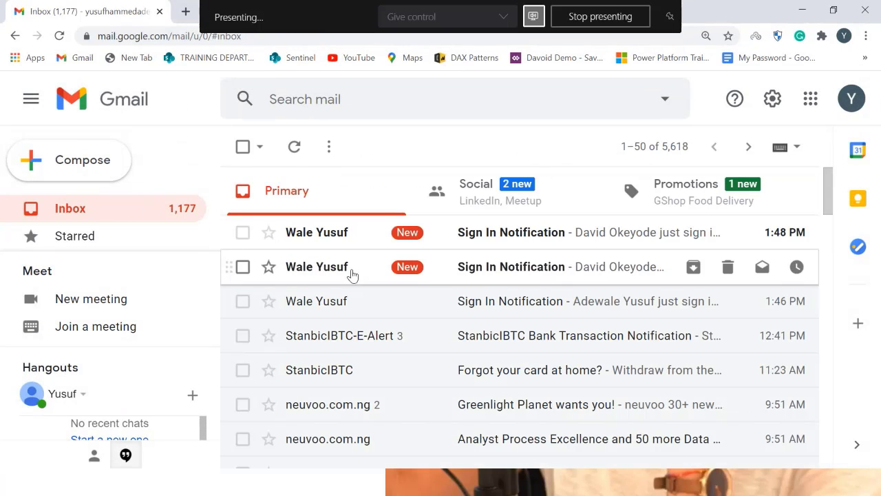
pyautogui.click(365, 241)
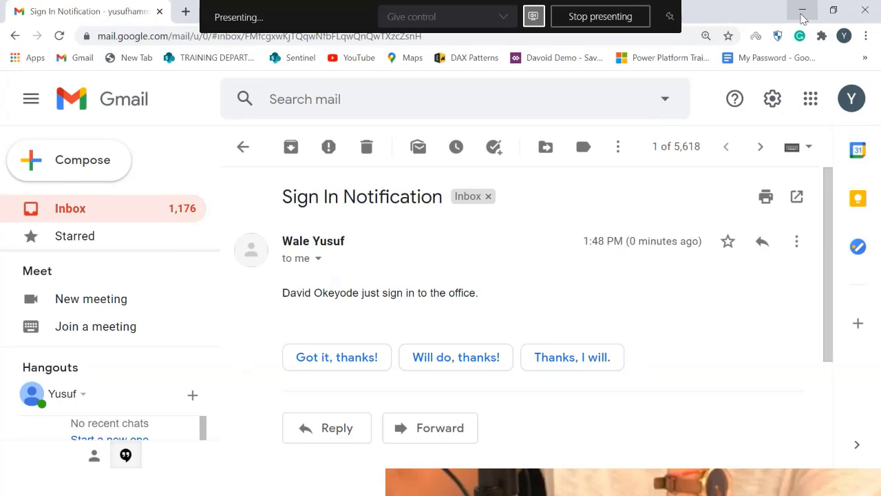
pyautogui.click(802, 14)
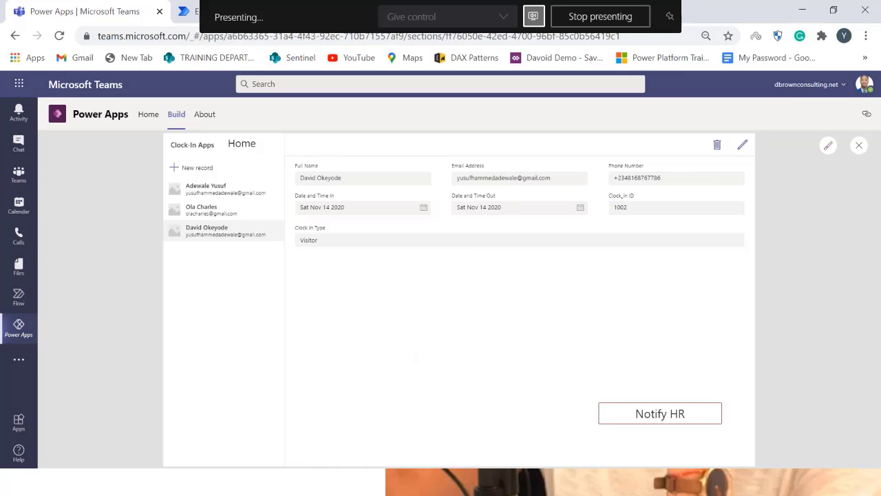
# Close the preview and select the Mainscreen in the tree view
pyautogui.click(860, 148)
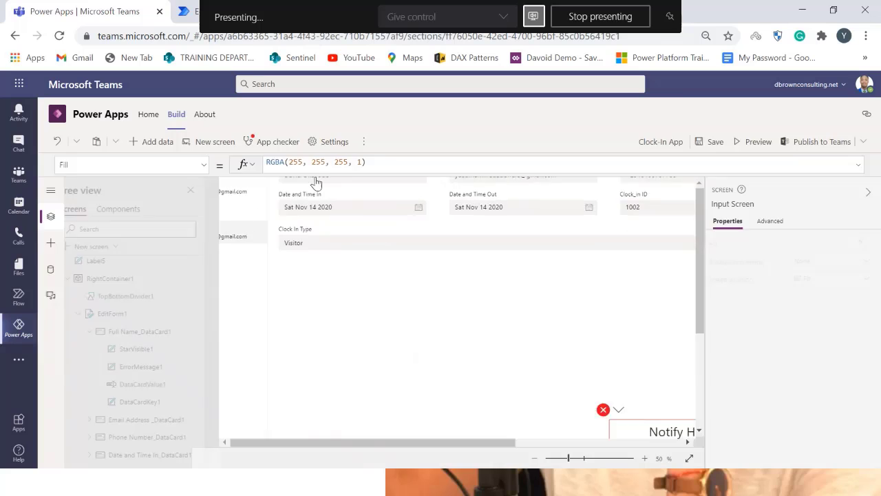
pyautogui.click(556, 338)
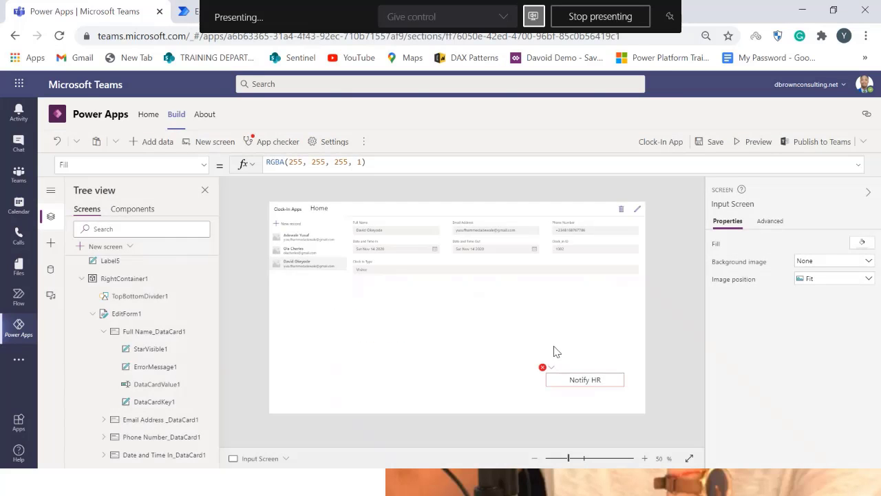
pyautogui.click(565, 392)
pyautogui.scroll(5, 117, 303)
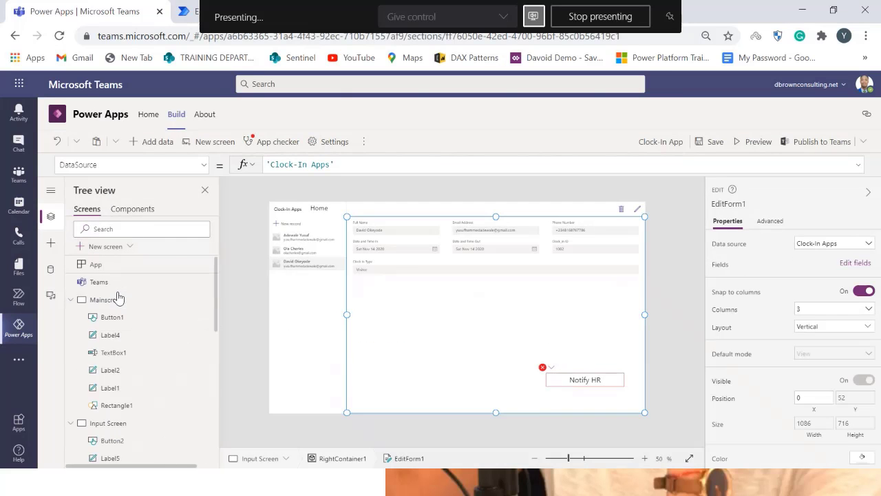
pyautogui.click(123, 301)
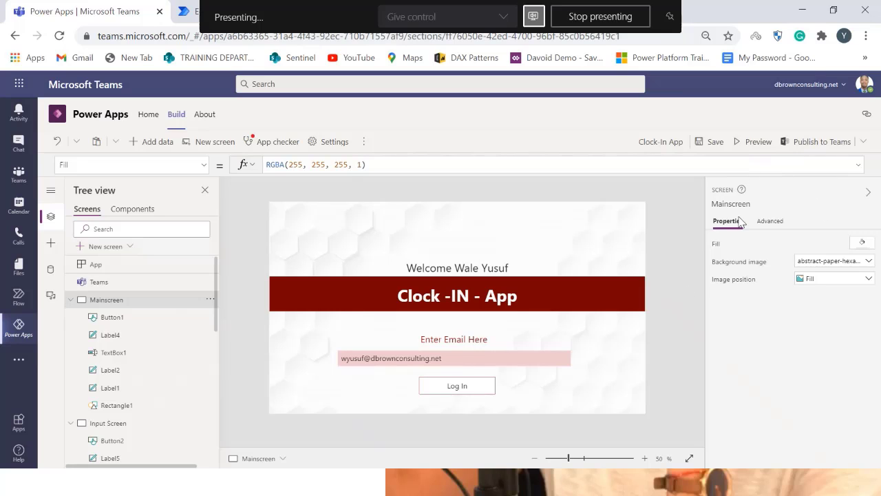
# Preview the app from the Mainscreen and close the preview again
pyautogui.click(768, 148)
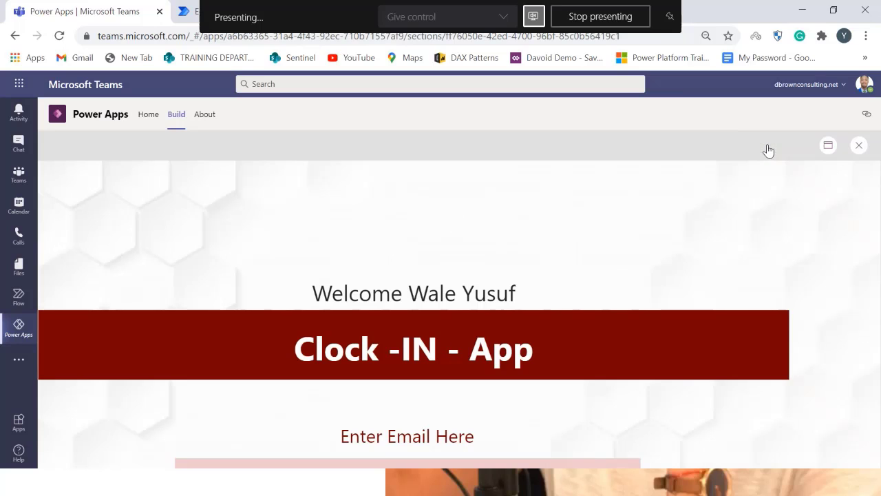
pyautogui.click(860, 147)
pyautogui.click(557, 338)
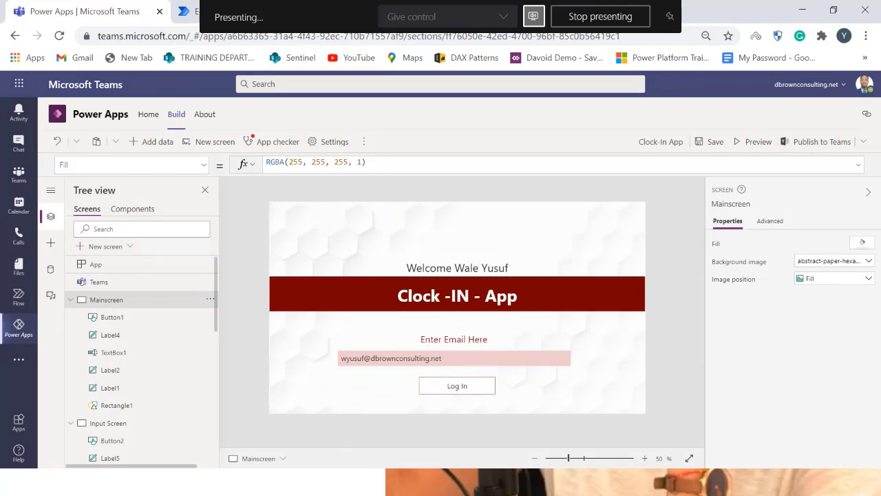
# Publish the app to Teams, adding it as a tab in the Covid 19 Test channel, and save
pyautogui.click(864, 143)
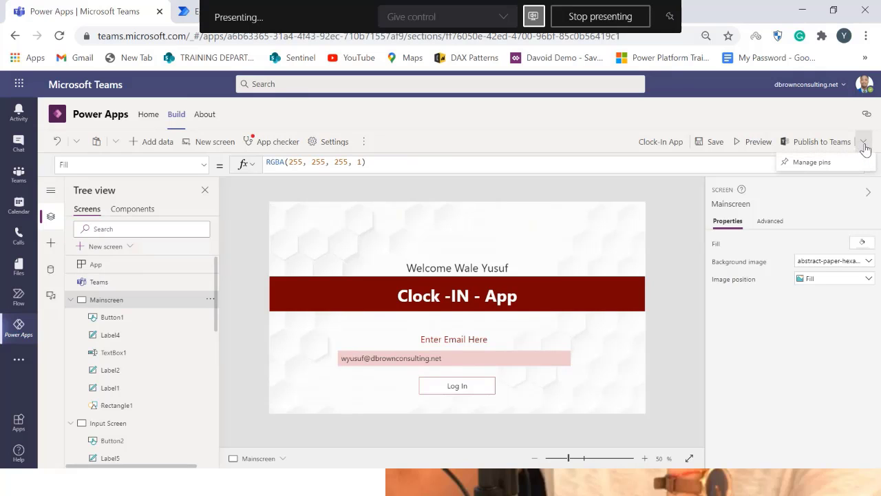
pyautogui.click(826, 141)
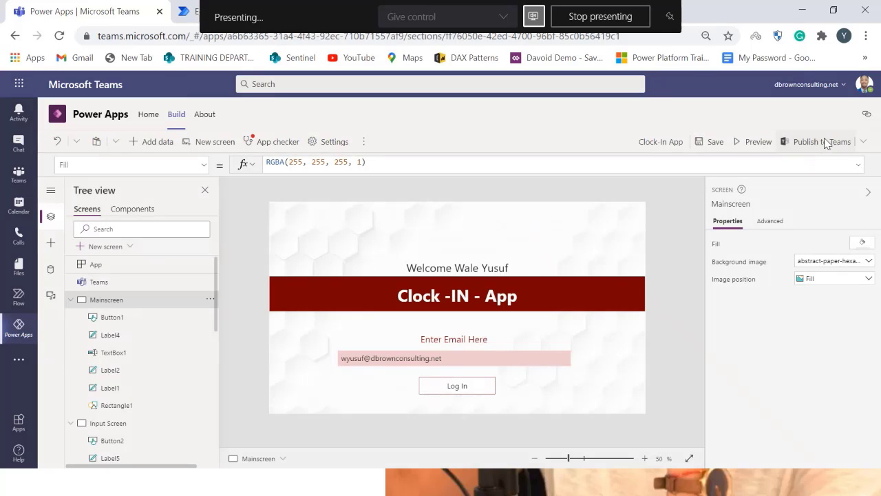
pyautogui.click(824, 138)
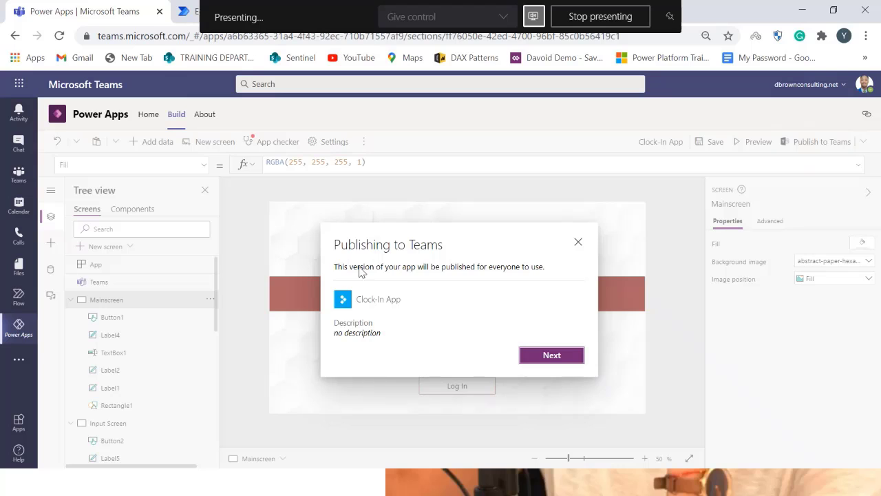
pyautogui.click(557, 358)
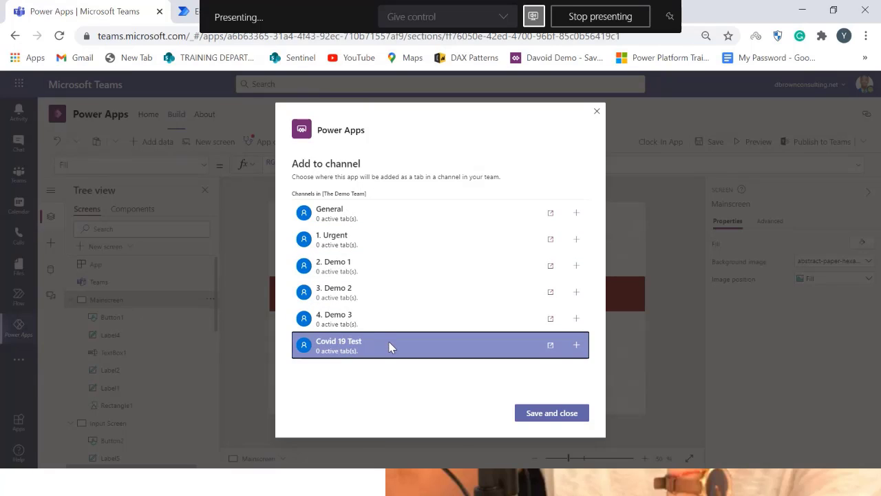
pyautogui.click(580, 346)
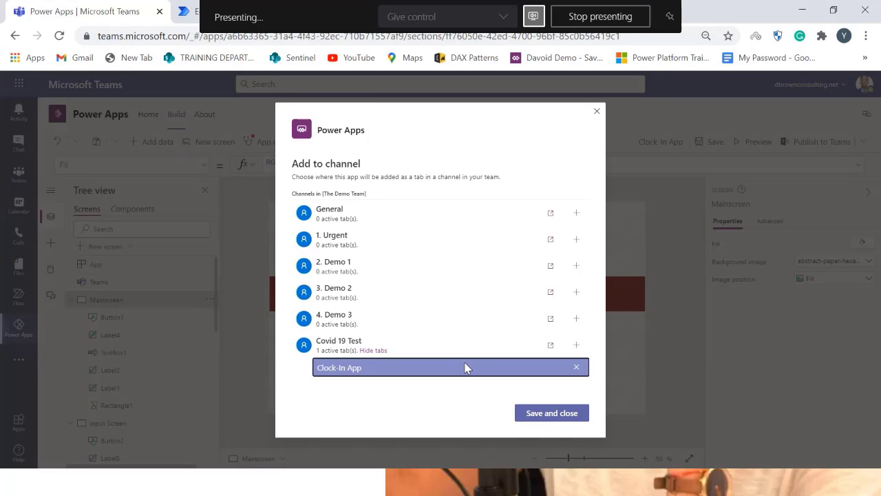
pyautogui.click(543, 418)
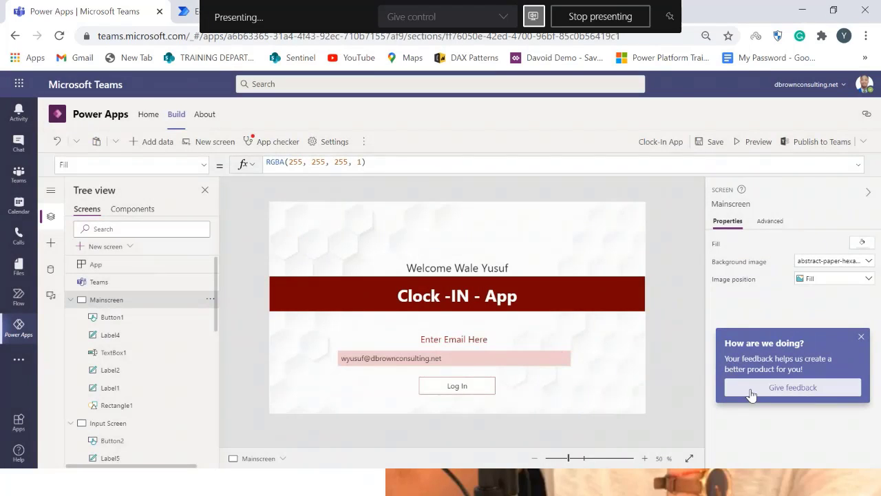
pyautogui.click(861, 336)
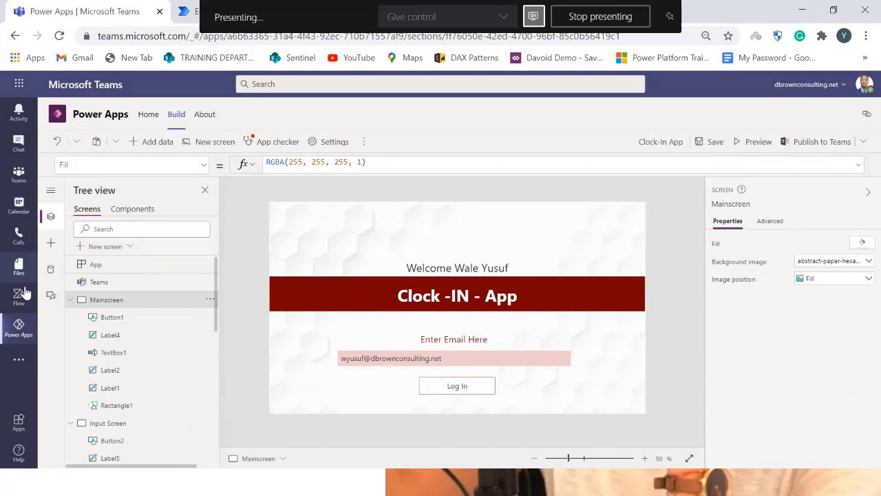
# Go to Teams and open the Clock-In App tab in The Demo Team's Covid 19 Test channel
pyautogui.rightClick(31, 330)
pyautogui.click(74, 330)
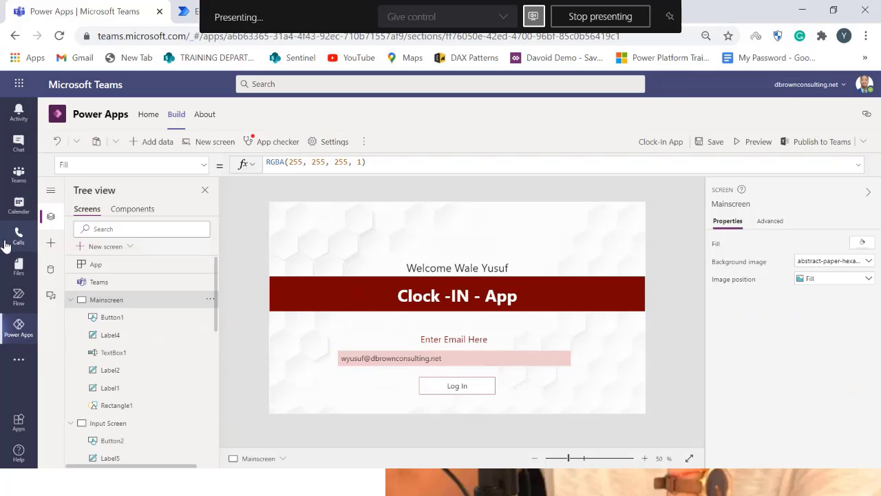
pyautogui.click(19, 176)
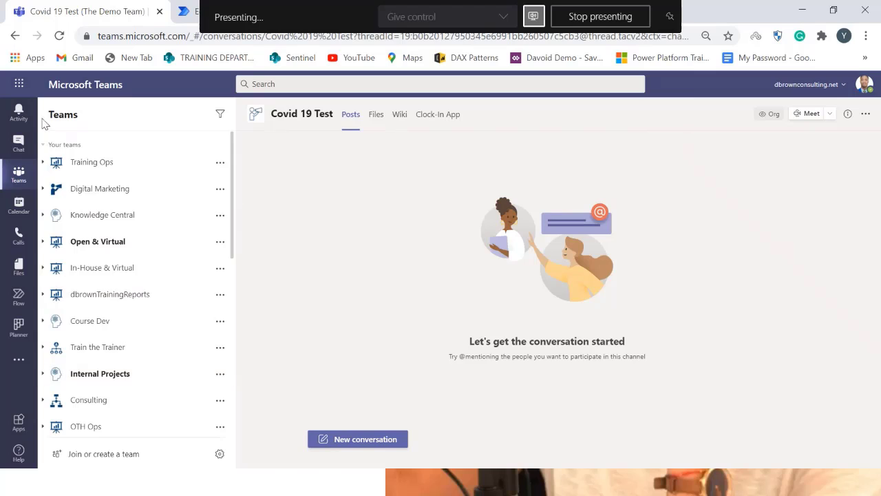
pyautogui.click(44, 148)
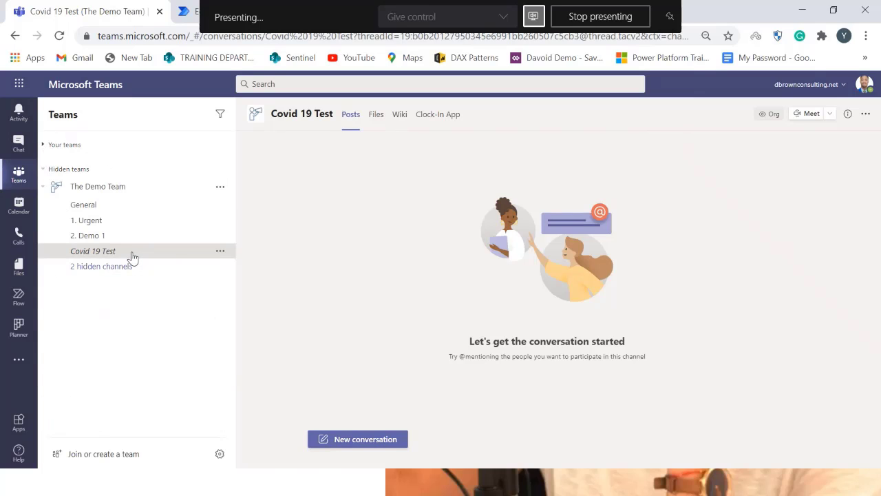
pyautogui.click(435, 122)
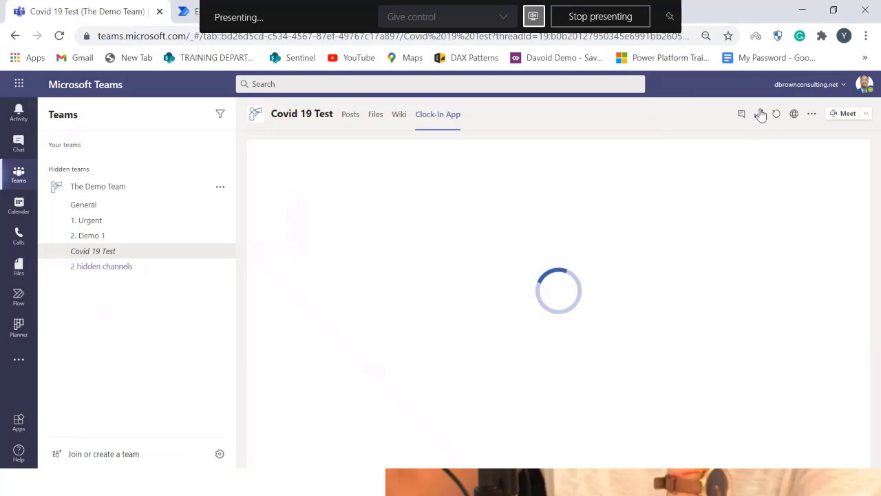
# Expand the Clock-In App tab to full view and allow the permissions the app requests
pyautogui.click(759, 113)
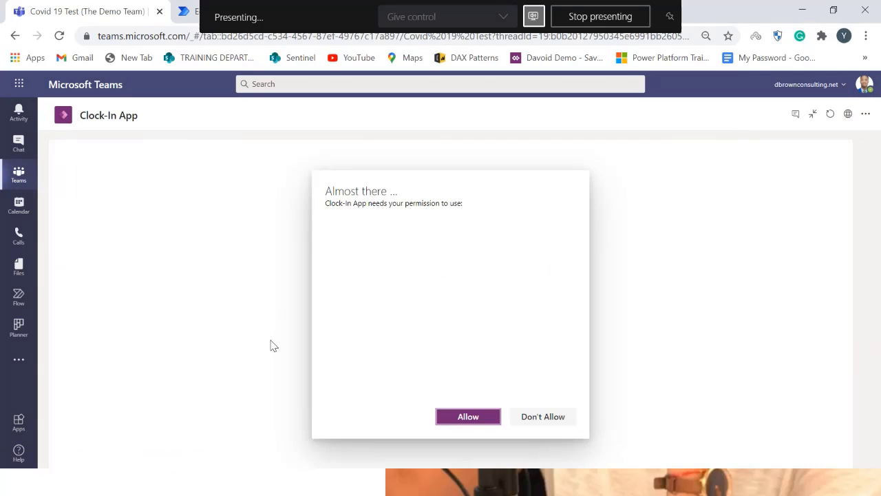
pyautogui.click(468, 420)
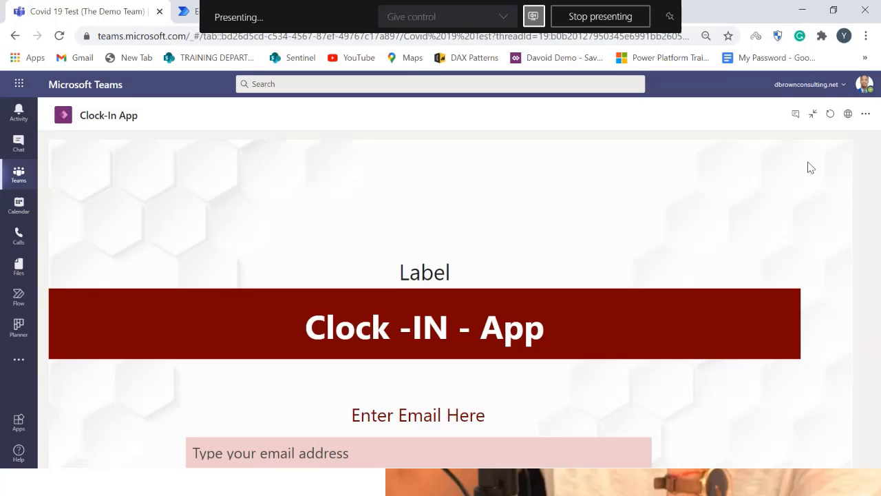
pyautogui.click(814, 115)
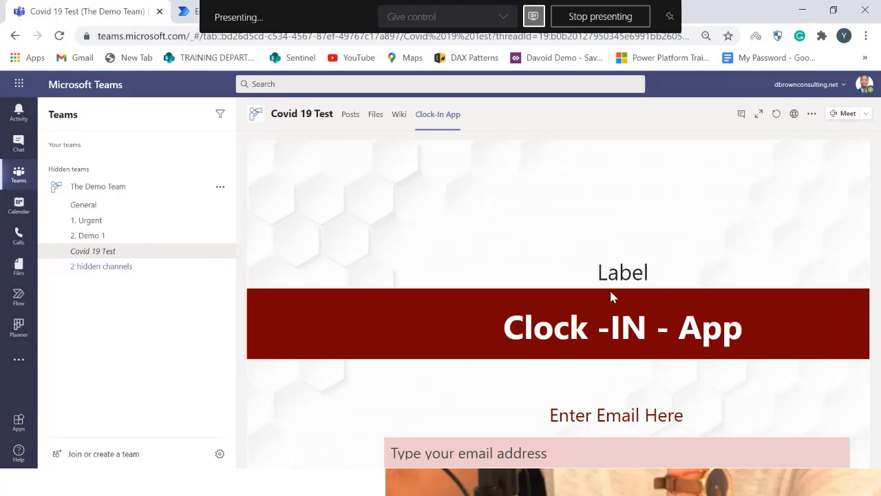
pyautogui.click(759, 113)
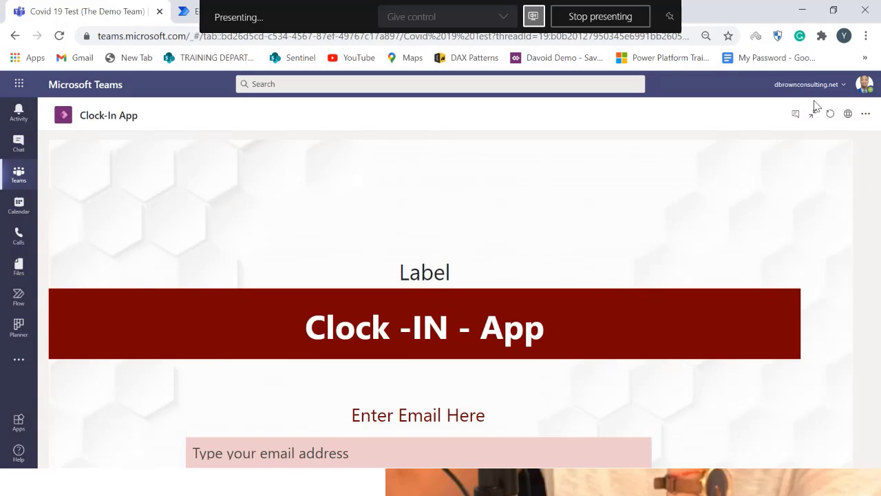
pyautogui.click(865, 114)
pyautogui.click(679, 209)
# Begin entering the user's e-mail address in the app's Enter Email Here login field
pyautogui.hotkey('ctrl', '-')
pyautogui.hotkey('ctrl', '-')
pyautogui.hotkey('ctrl', '-')
pyautogui.hotkey('ctrl', '-')
pyautogui.hotkey('ctrl', '-')
pyautogui.hotkey('ctrl', '-')
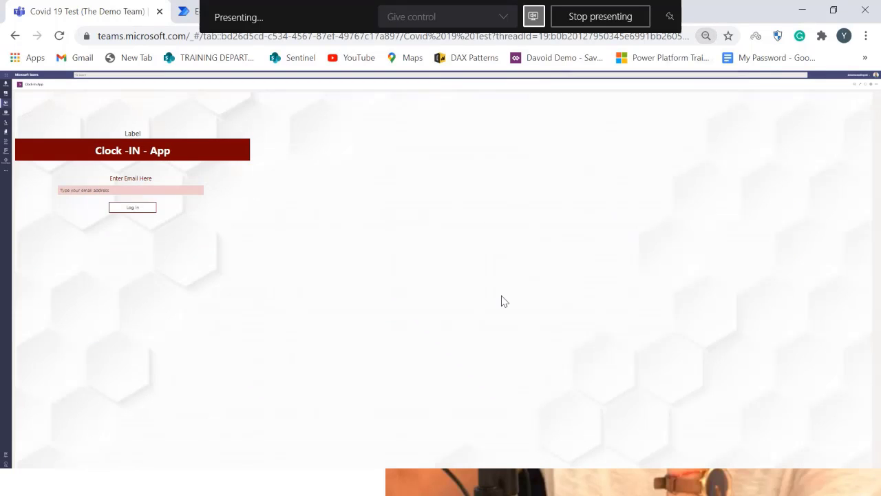
pyautogui.hotkey('ctrl', '+')
pyautogui.hotkey('ctrl', '+')
pyautogui.hotkey('ctrl', '+')
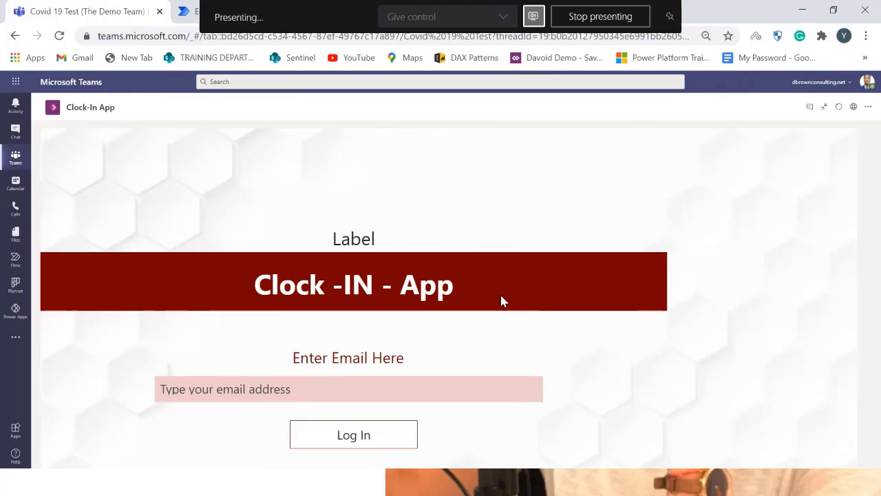
pyautogui.hotkey('ctrl', '-')
pyautogui.hotkey('ctrl', '+')
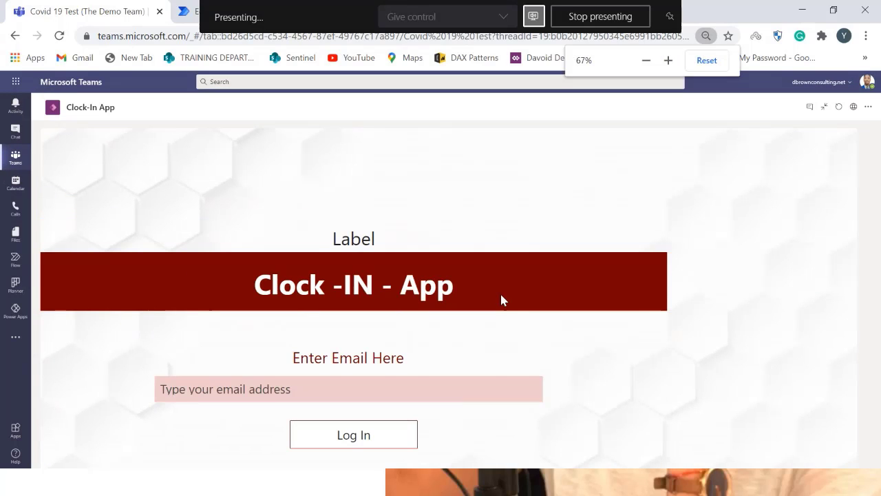
pyautogui.click(353, 389)
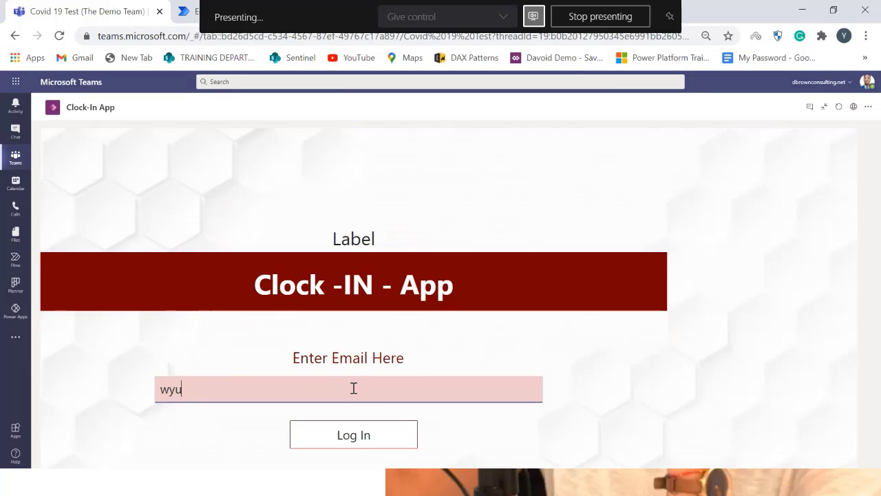
pyautogui.hotkey('ctrl', '+')
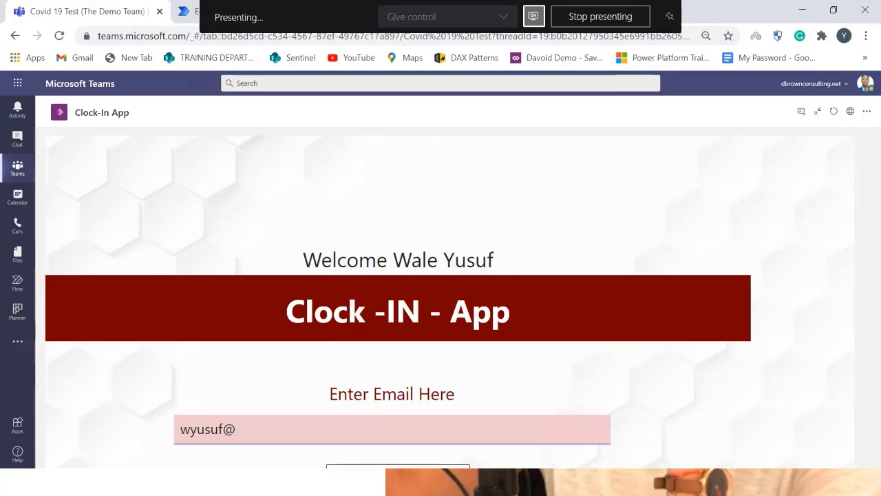
pyautogui.click(534, 16)
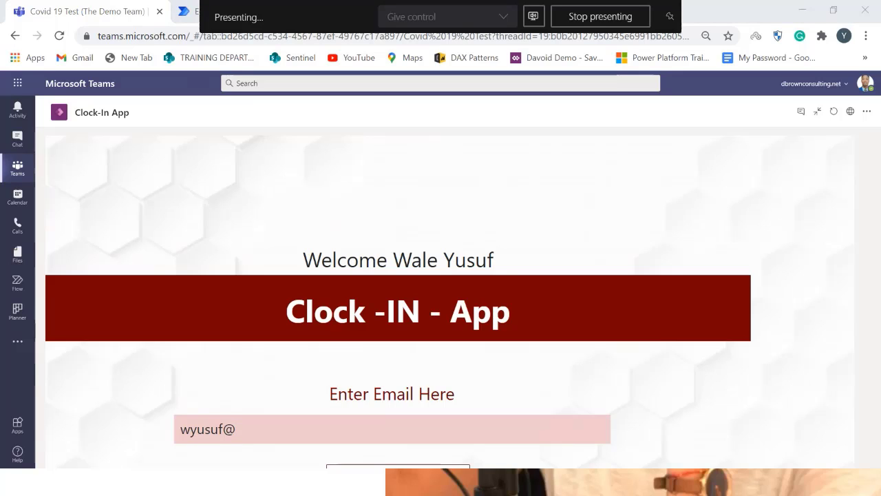